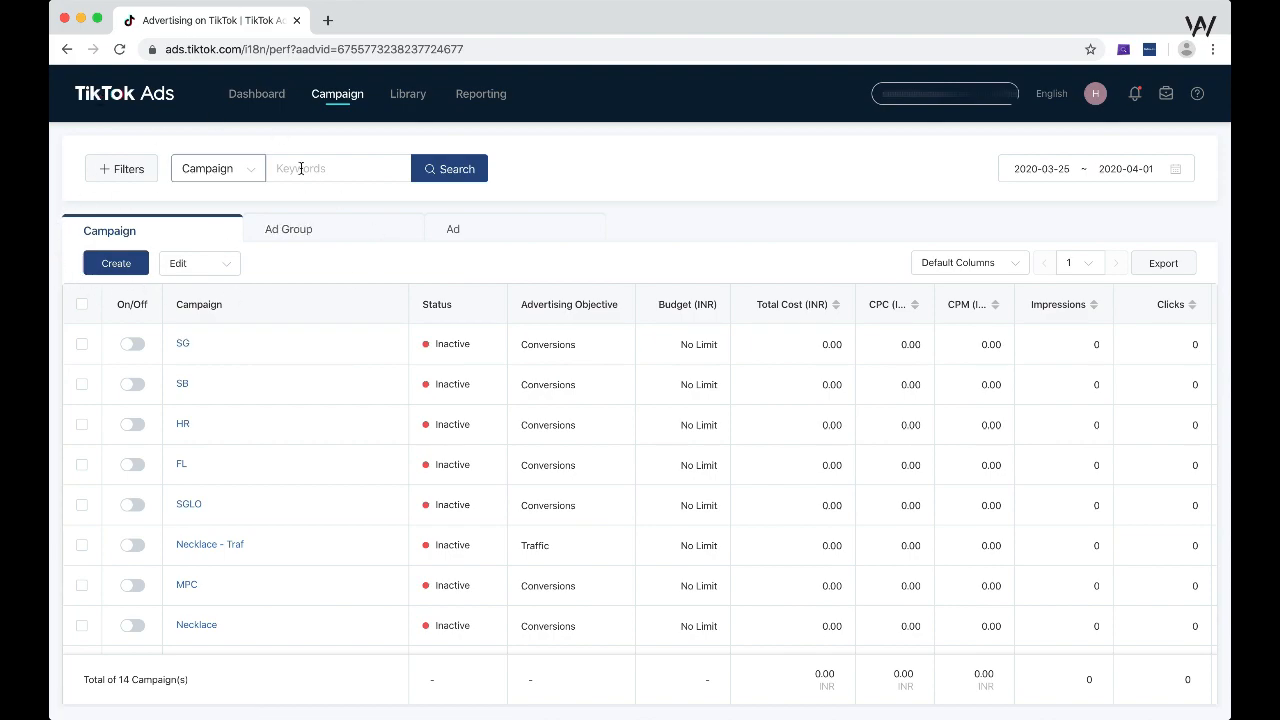
# Start creating a new campaign from scratch instead of continuing from the last edit
pyautogui.click(116, 266)
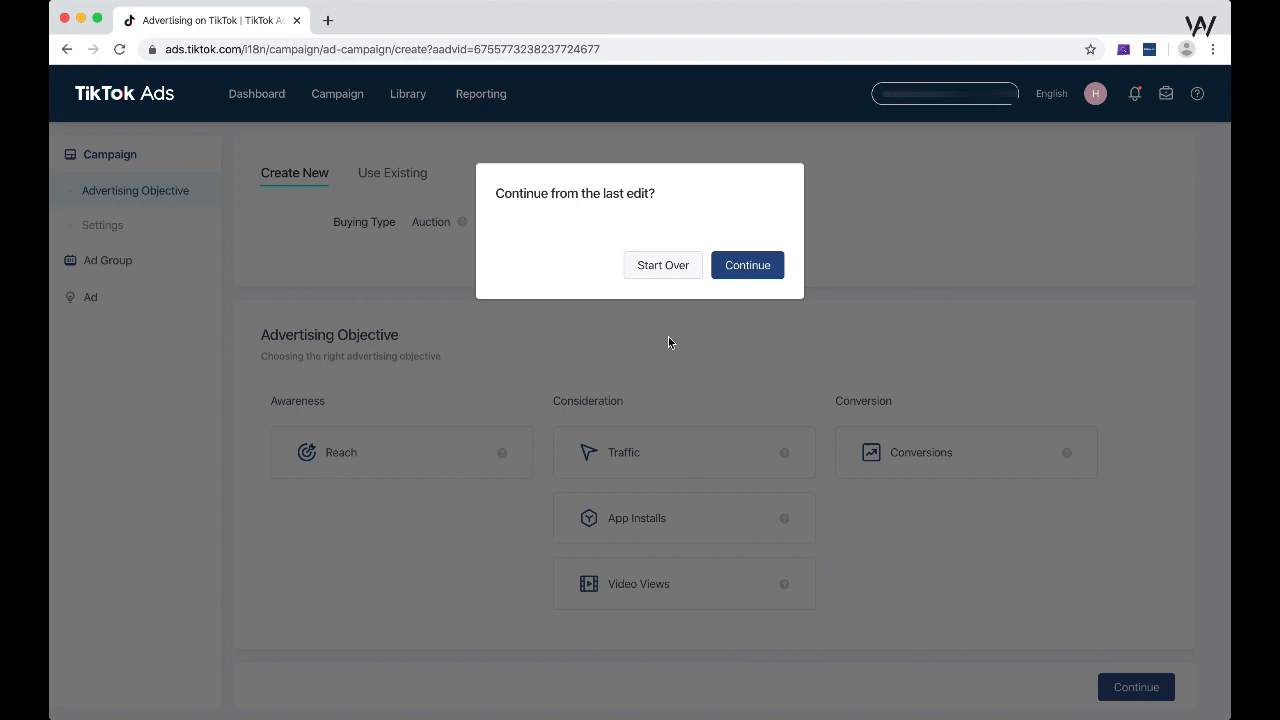
pyautogui.click(663, 266)
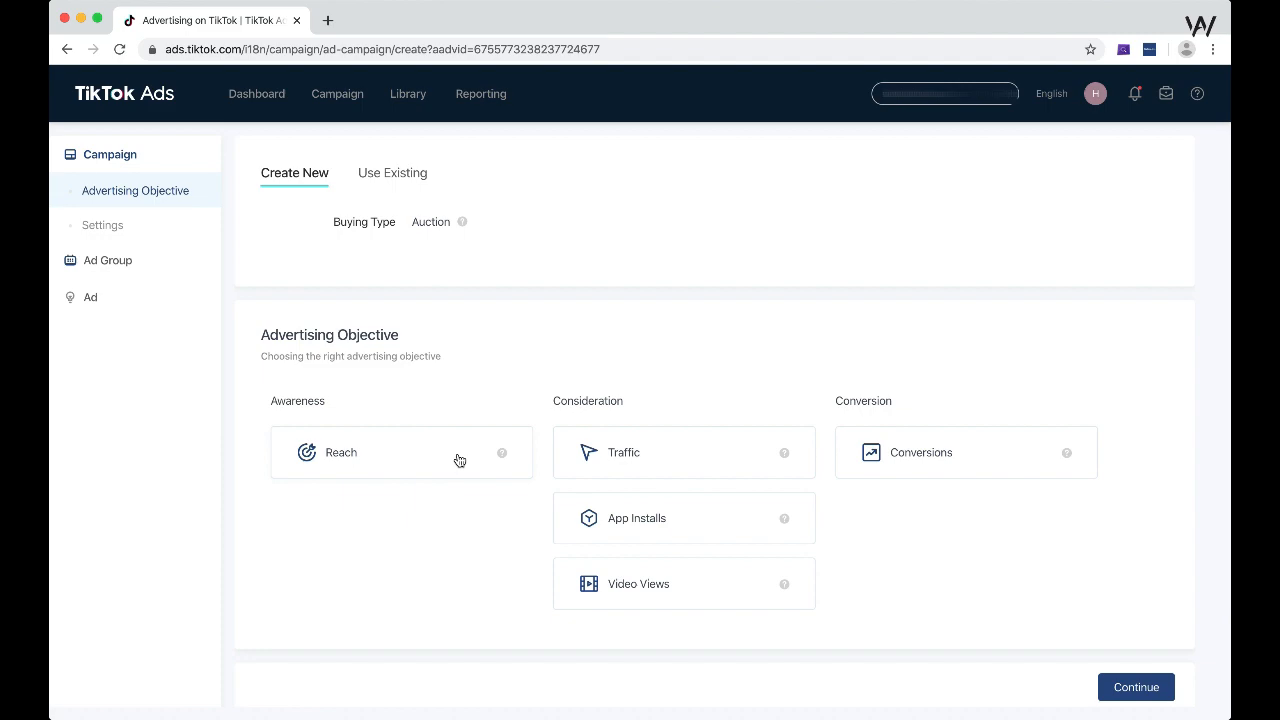
# Review the explanations of the available advertising objectives and choose Conversions as the campaign's objective
pyautogui.moveTo(505, 455)
pyautogui.doubleClick(583, 403)
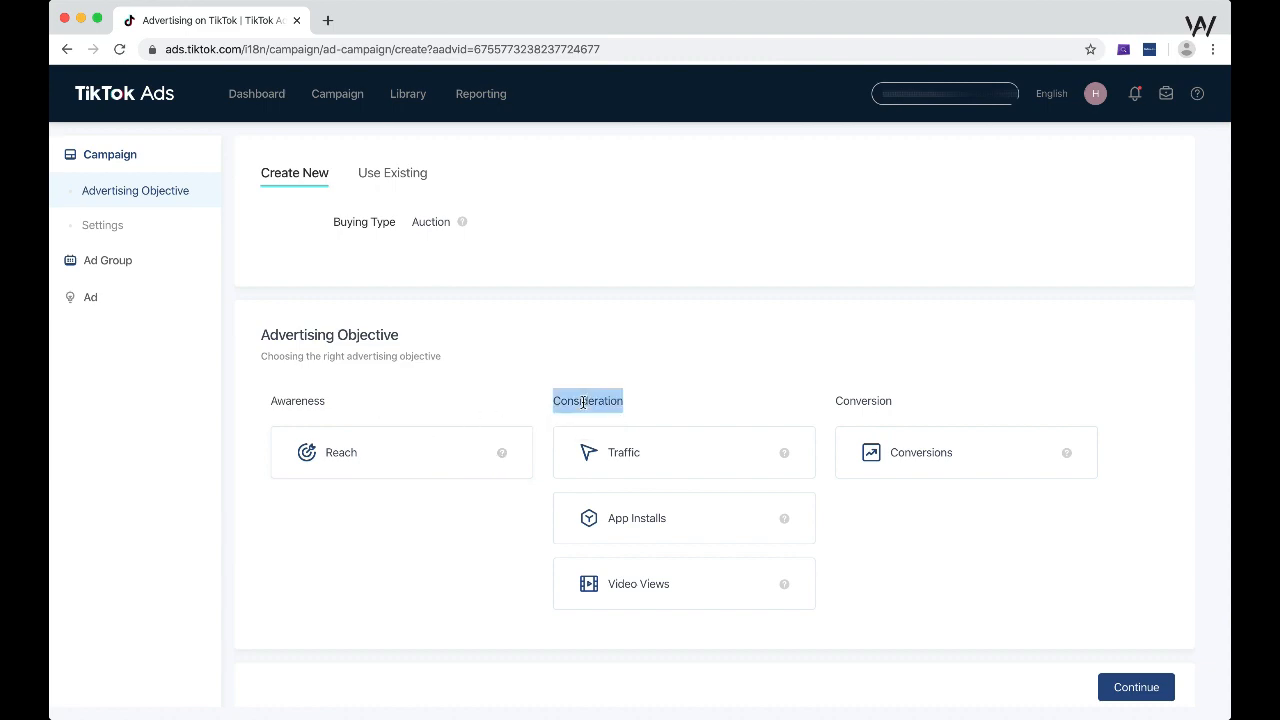
pyautogui.click(583, 403)
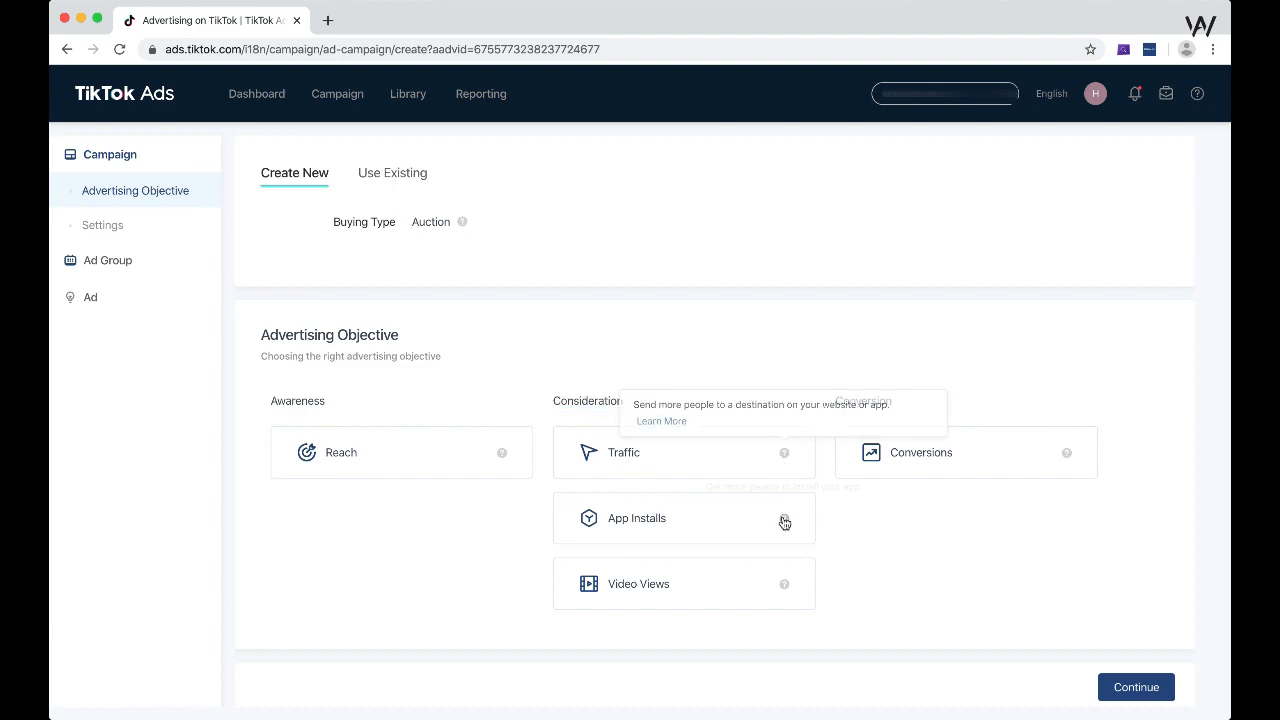
pyautogui.moveTo(784, 524)
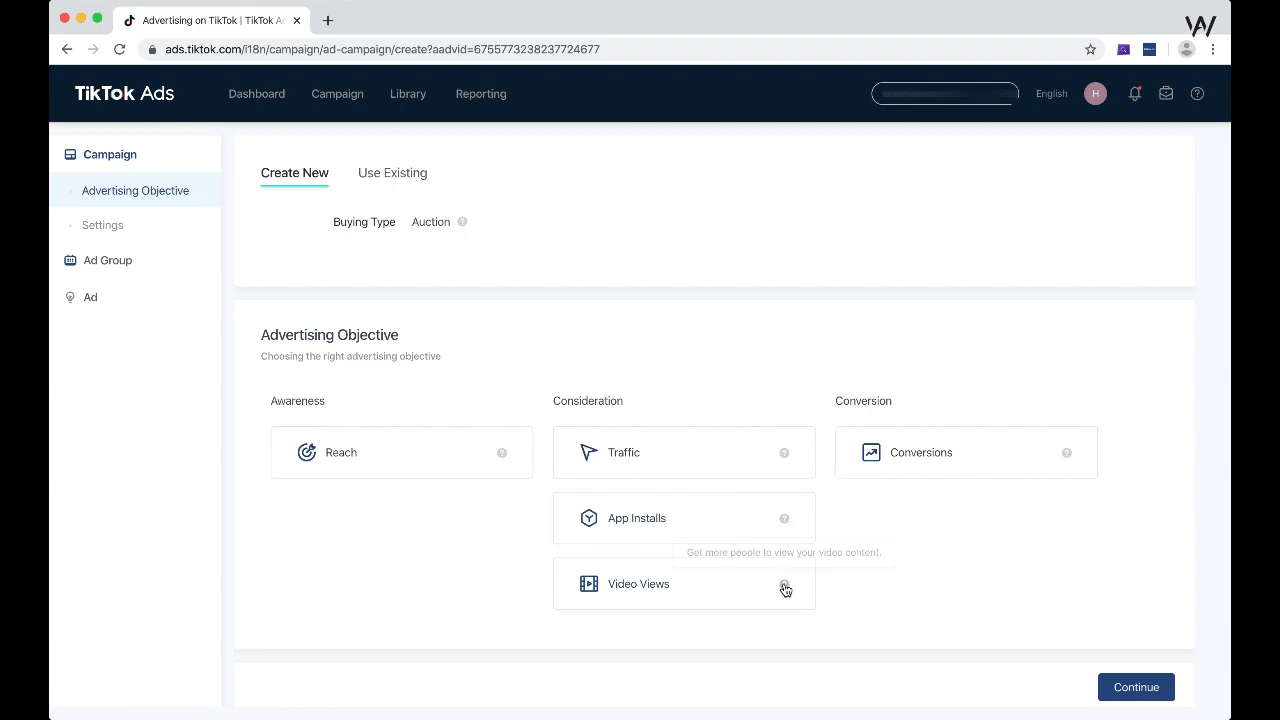
pyautogui.moveTo(785, 591)
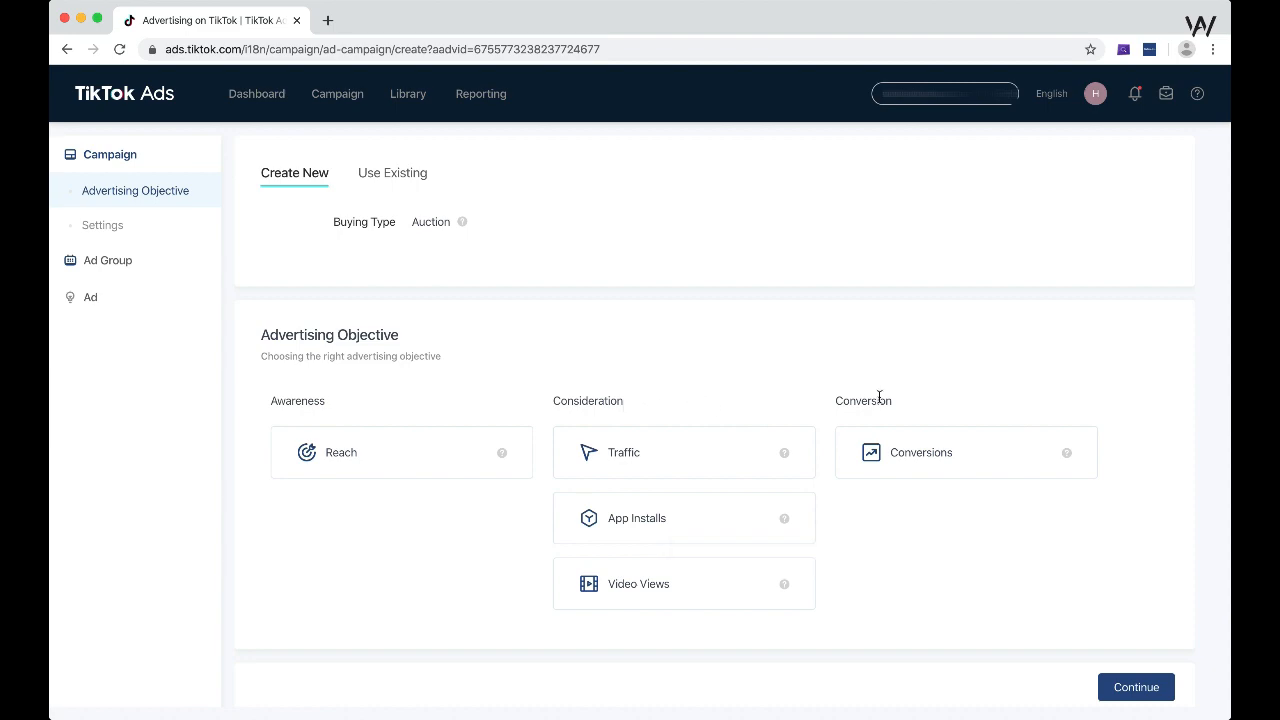
pyautogui.moveTo(1065, 456)
pyautogui.click(891, 464)
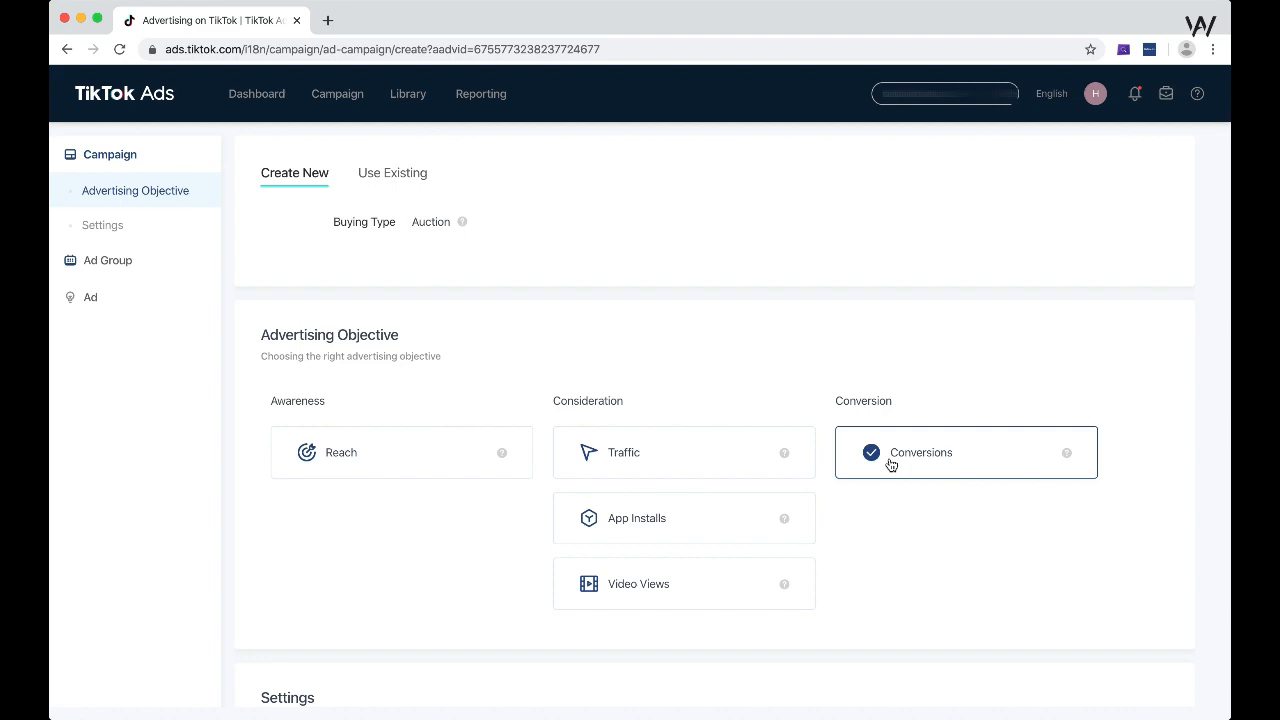
# Rename the campaign as Test Campaign in its settings
pyautogui.scroll(-3, 934, 505)
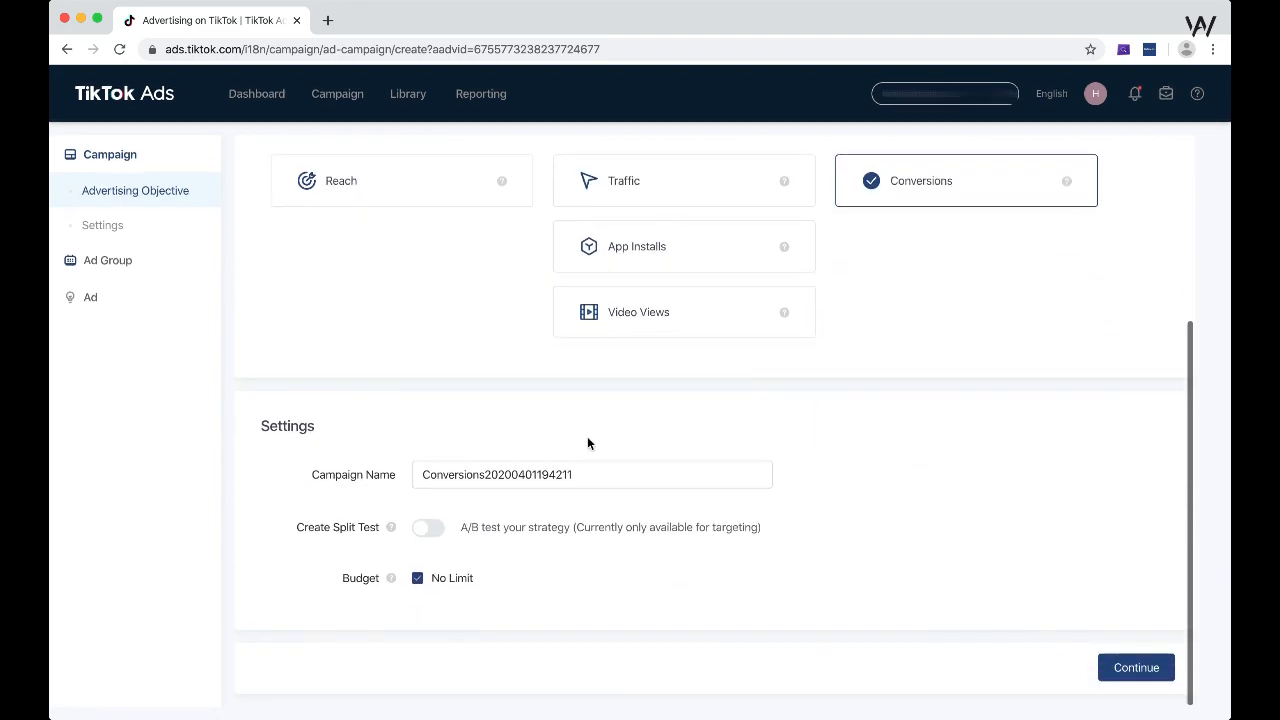
pyautogui.click(464, 463)
pyautogui.doubleClick(464, 463)
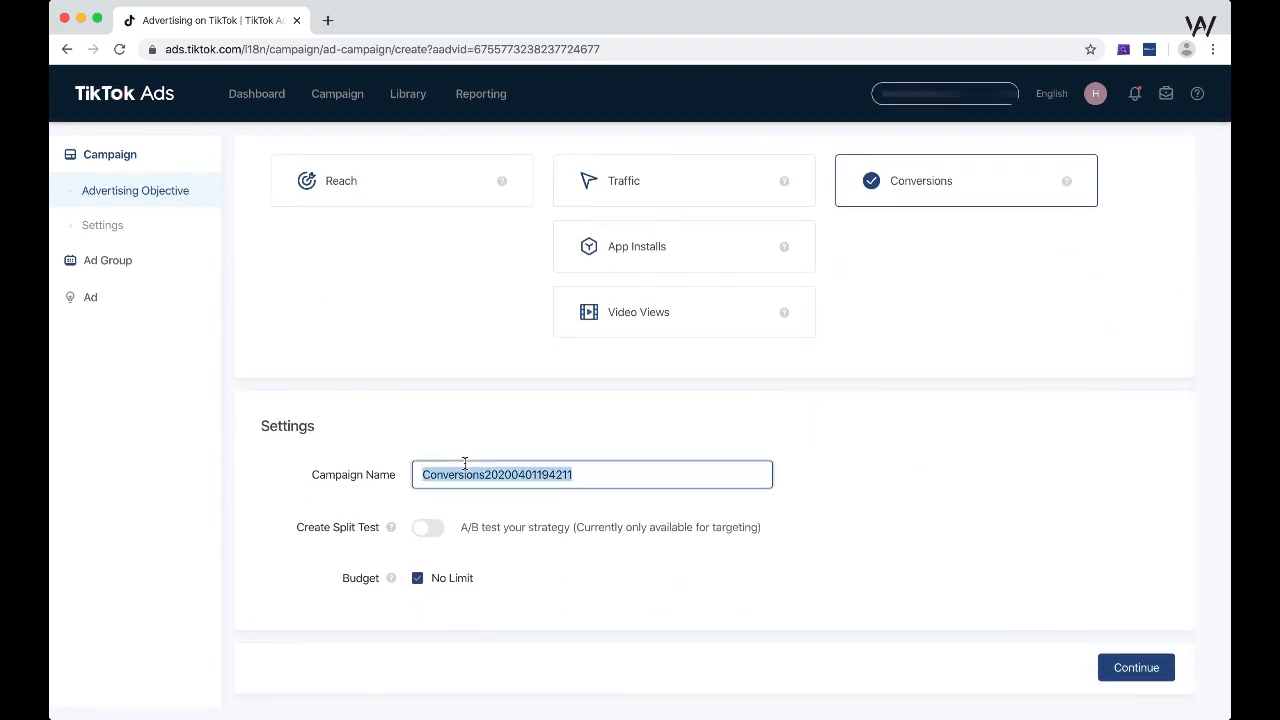
pyautogui.write('Test Campaign')
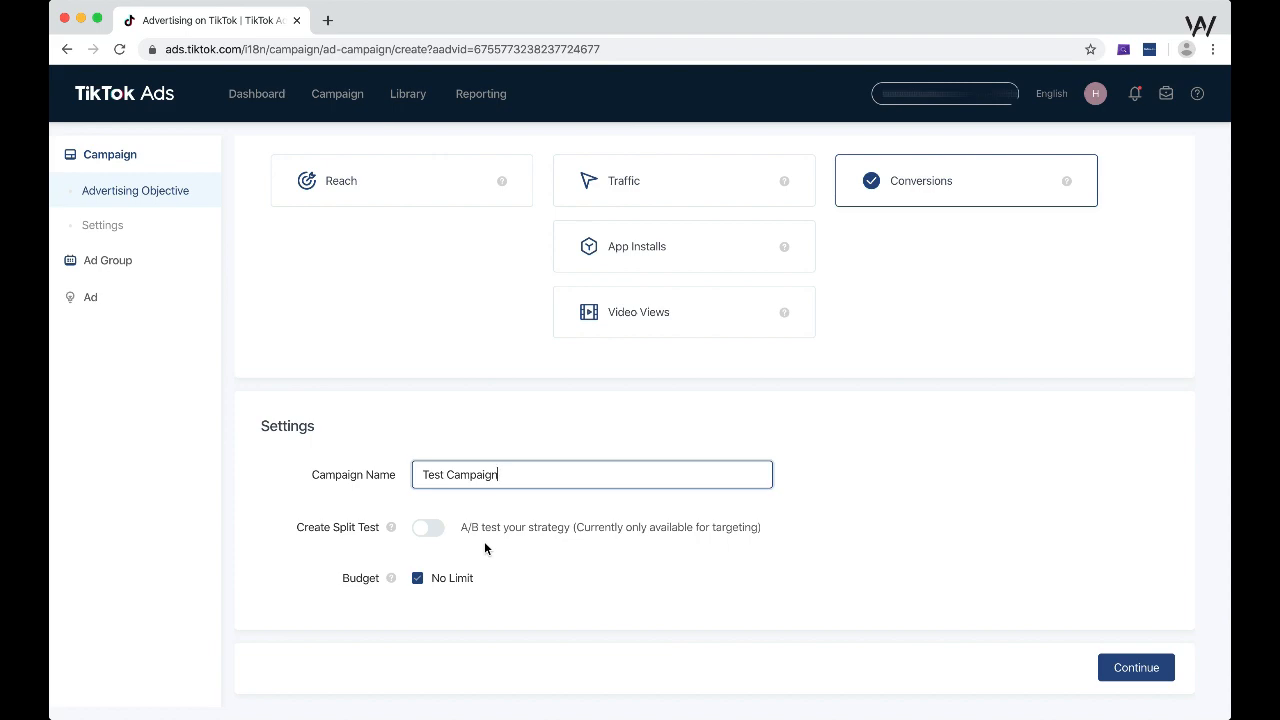
# Try the Lifetime and Daily campaign budget types, and restore the No Limit budget
pyautogui.click(416, 579)
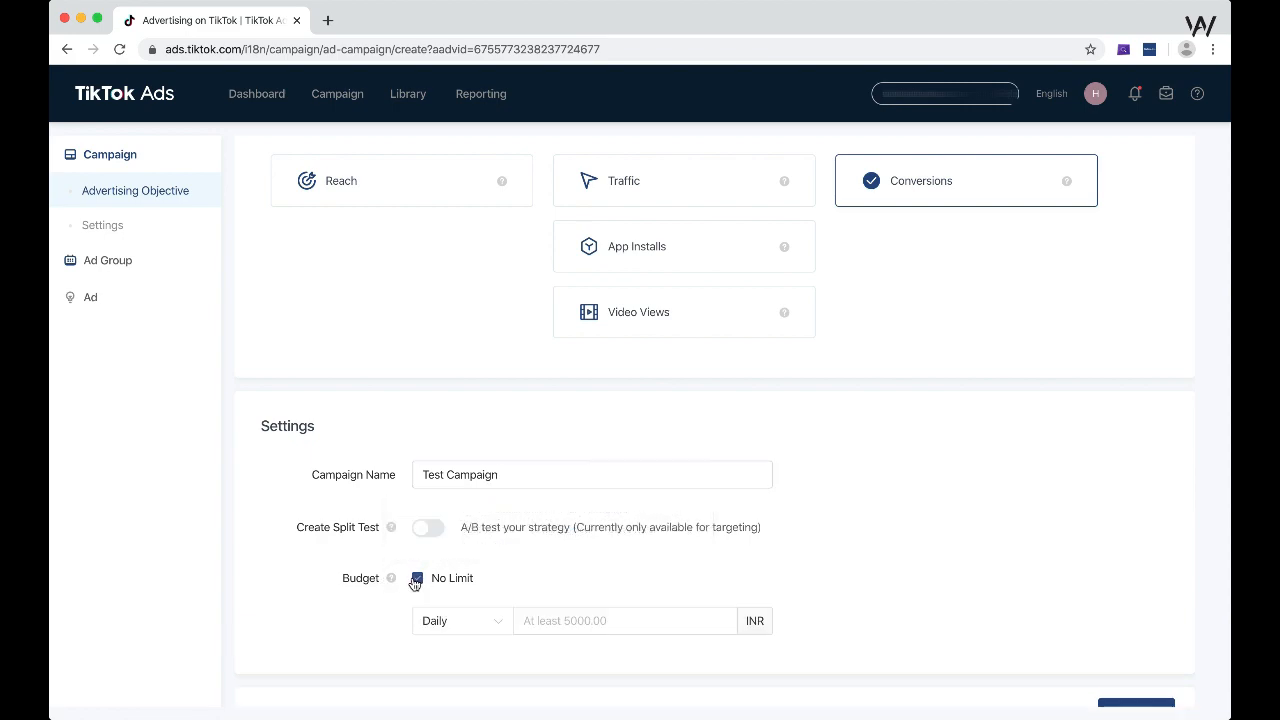
pyautogui.scroll(-1, 463, 558)
pyautogui.click(480, 578)
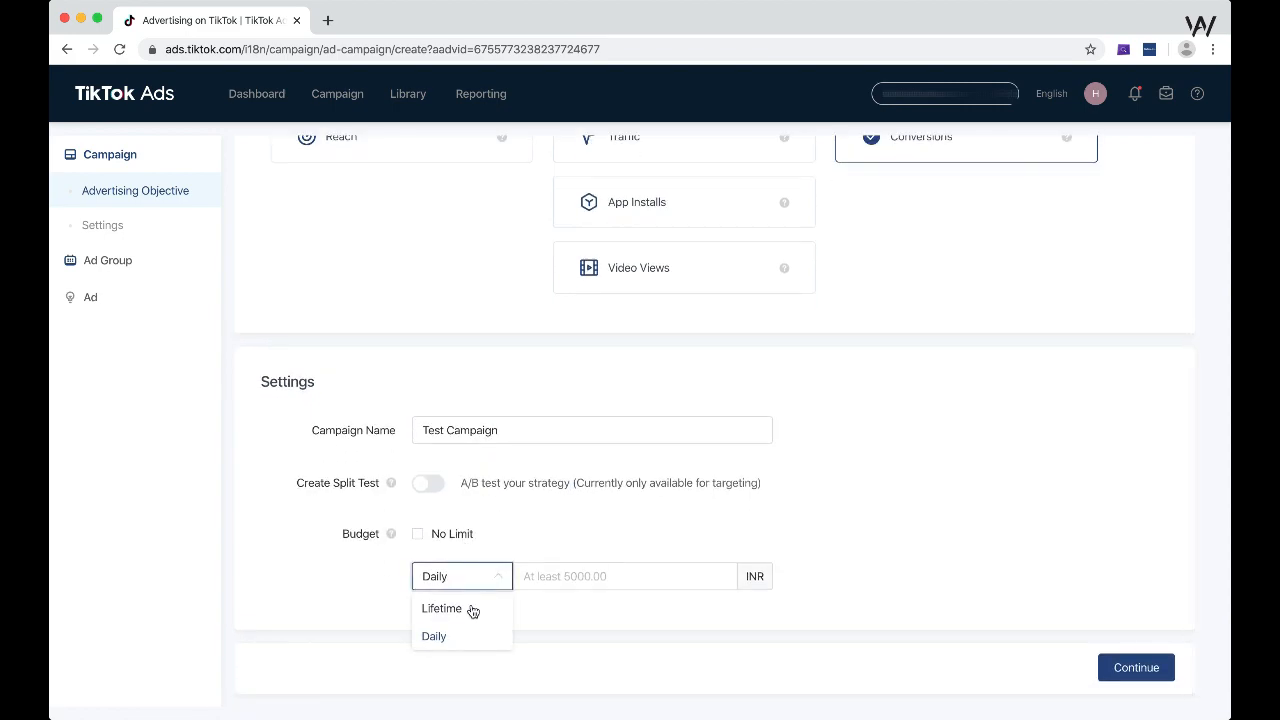
pyautogui.click(473, 611)
pyautogui.click(479, 576)
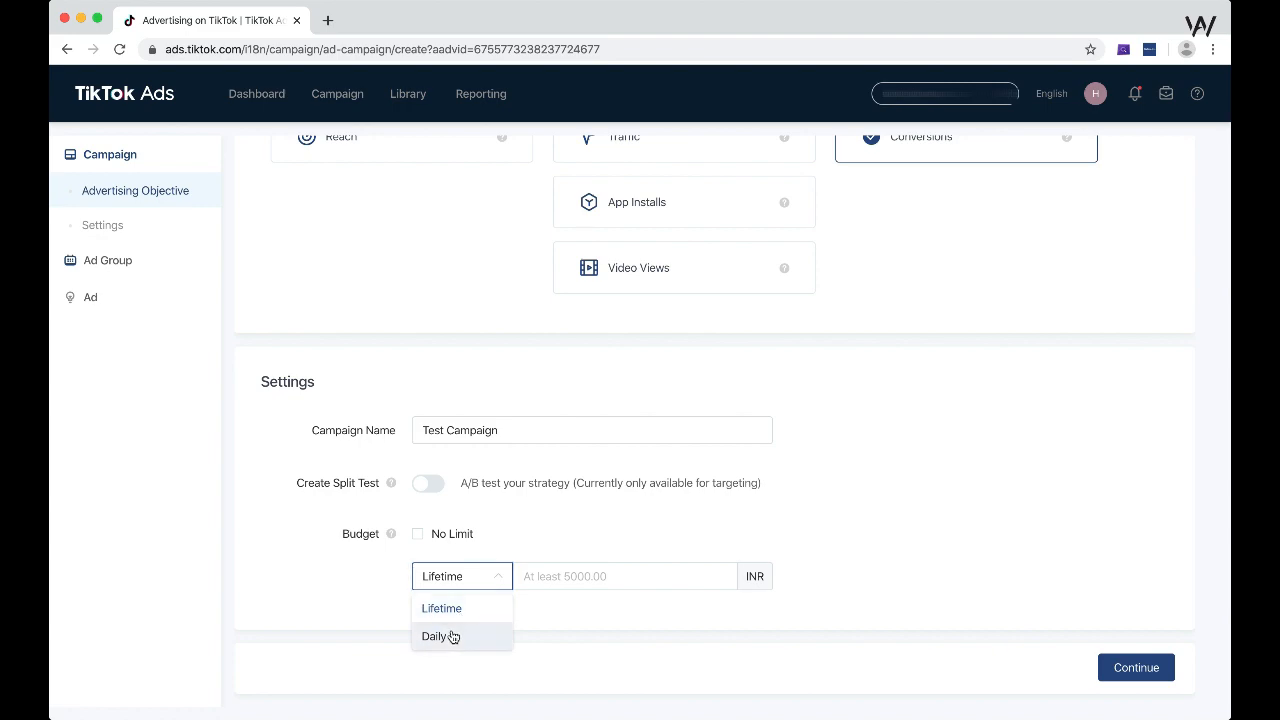
pyautogui.click(452, 637)
pyautogui.click(567, 575)
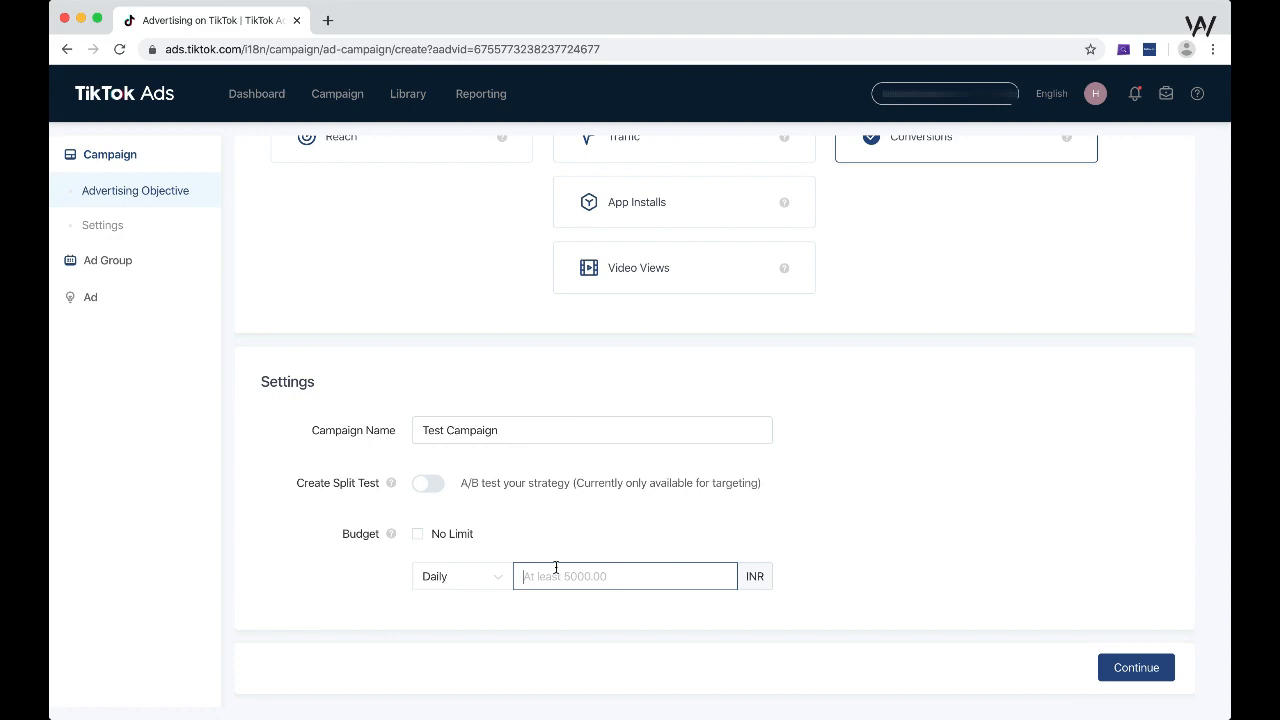
pyautogui.click(417, 534)
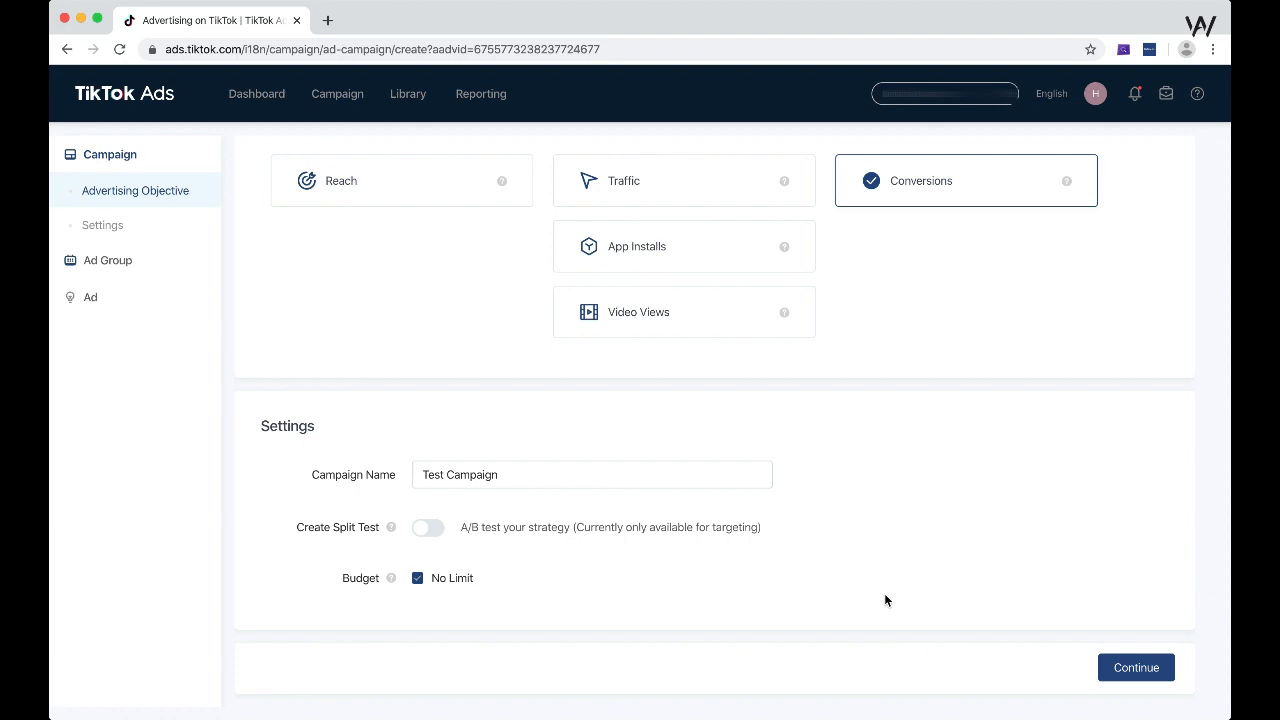
# Proceed to the ad group setup and name the ad group Test Ad Group 1
pyautogui.click(1133, 670)
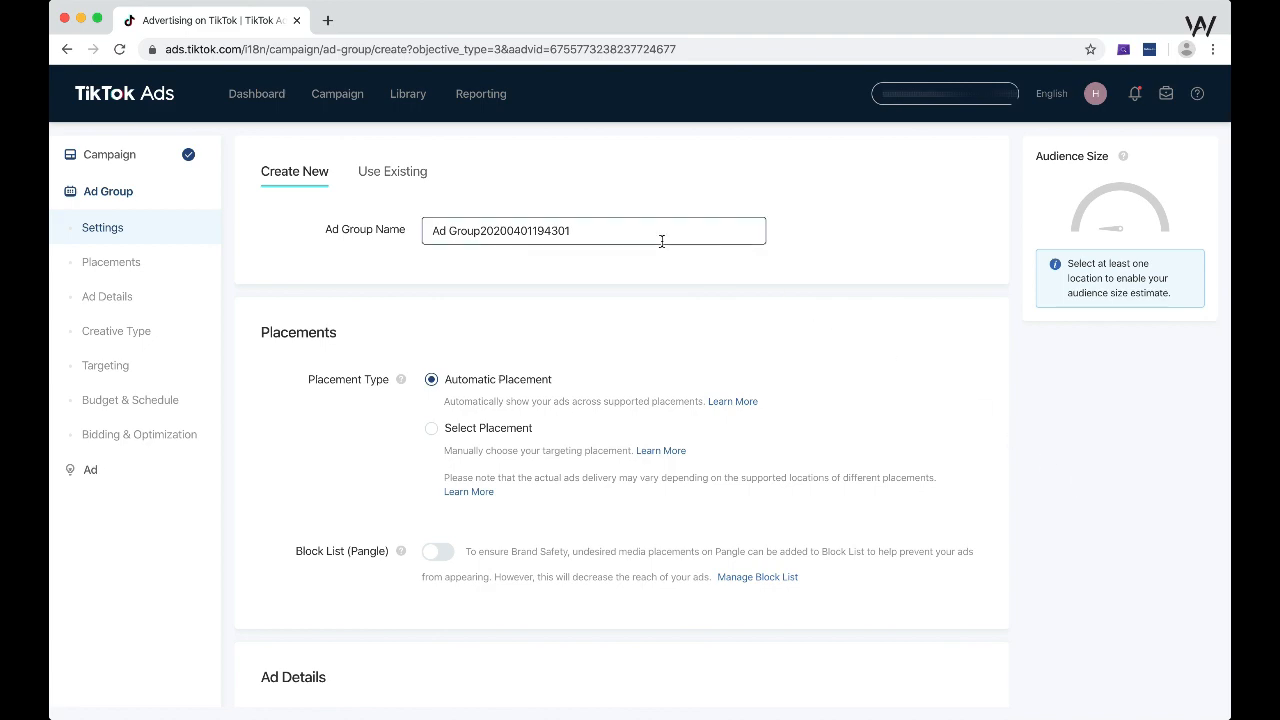
pyautogui.tripleClick(633, 230)
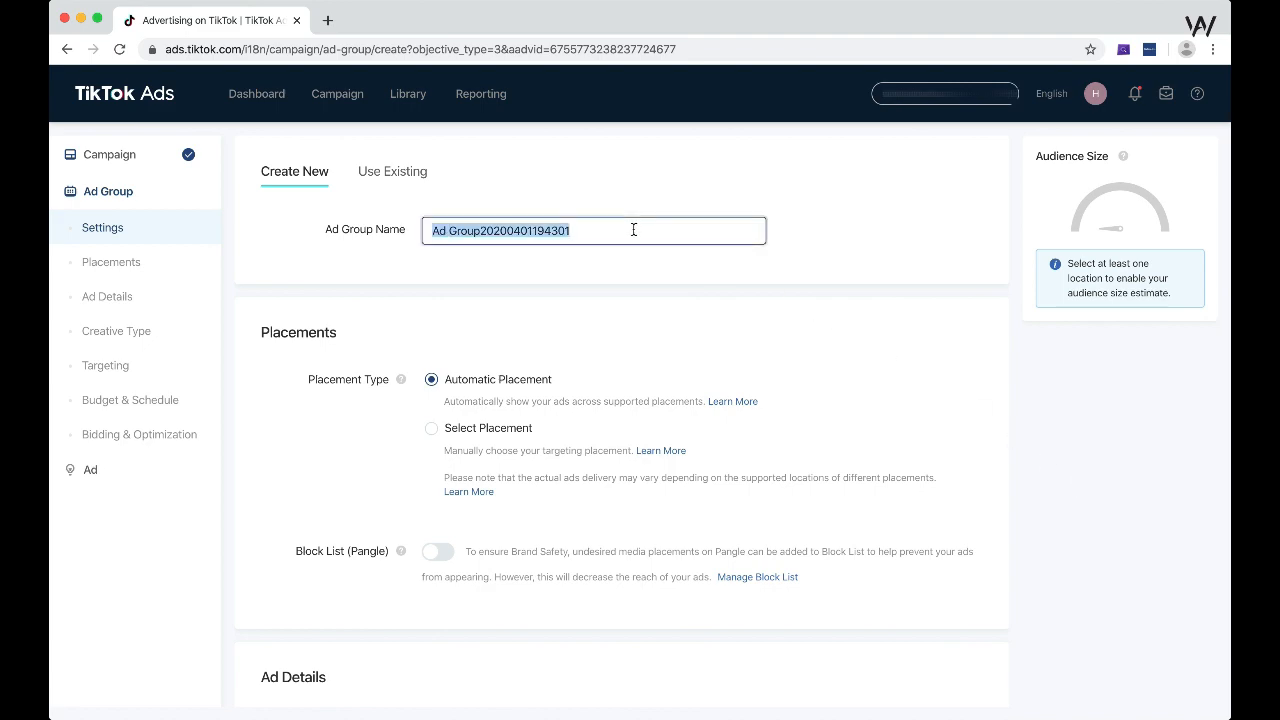
pyautogui.write('Test Ad ')
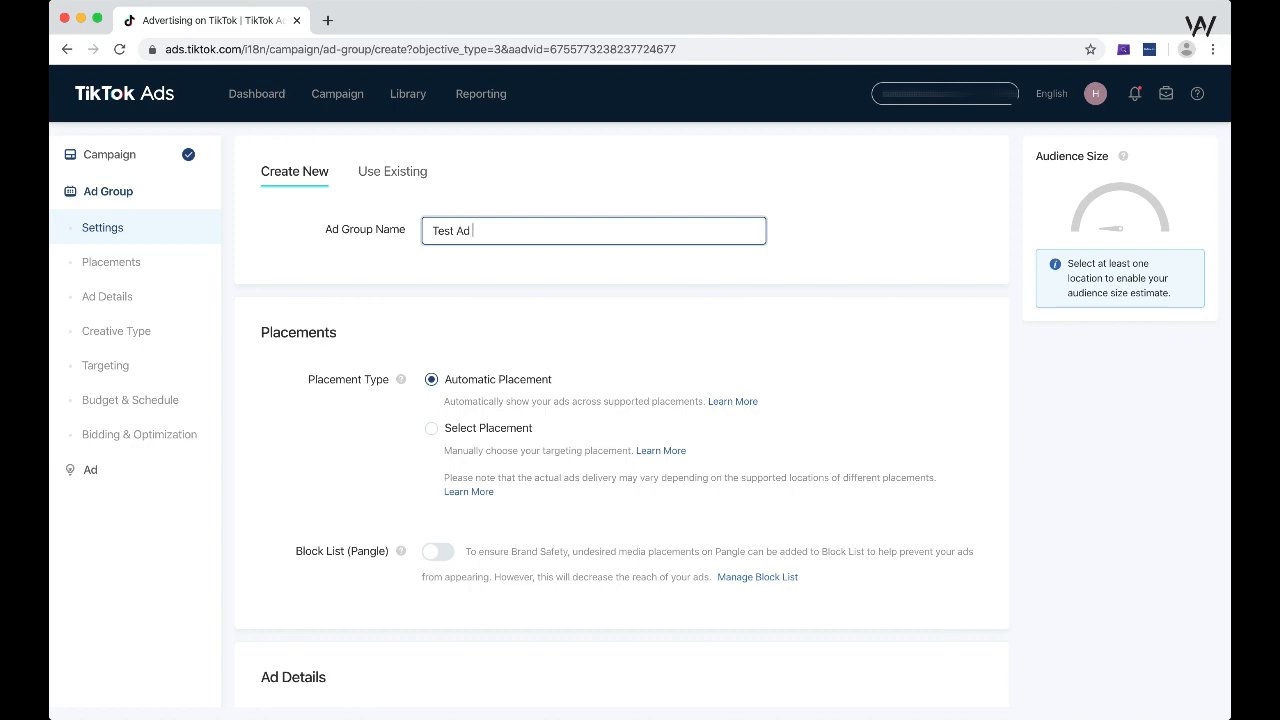
pyautogui.write('Group 1')
# Try manual placement selection for the ad group, and restore Automatic Placement
pyautogui.scroll(-1, 670, 246)
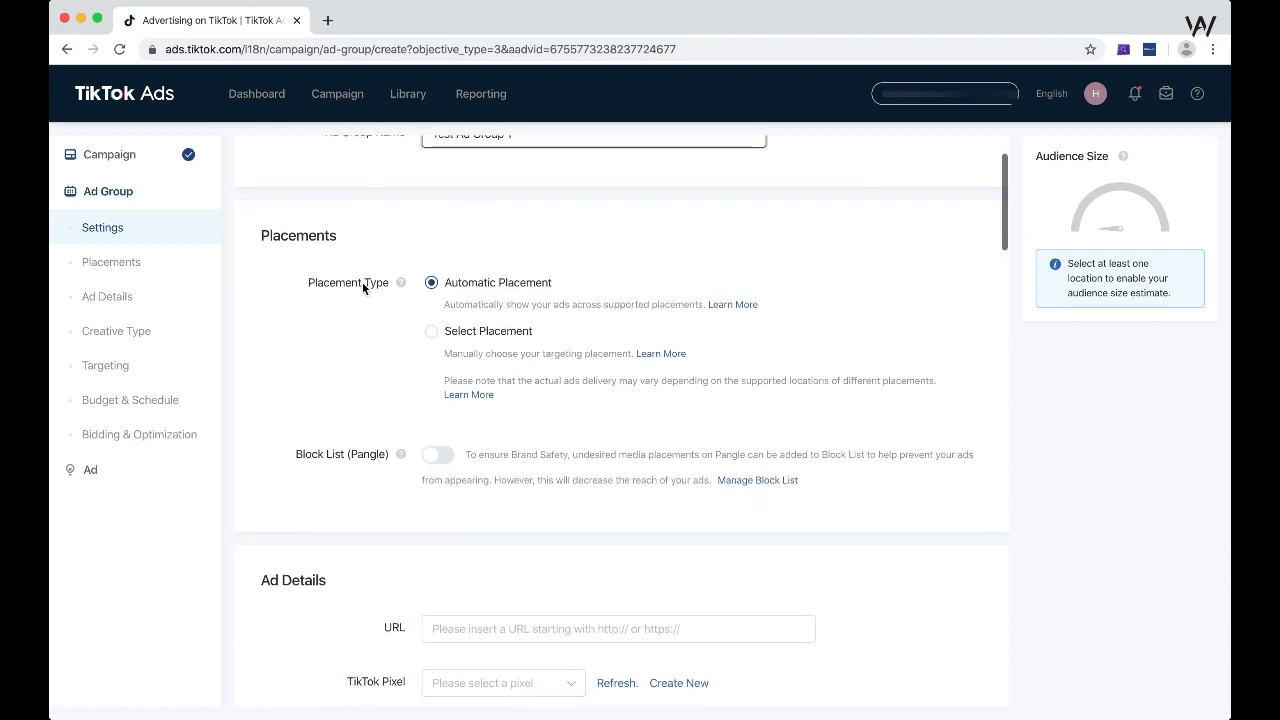
pyautogui.click(438, 336)
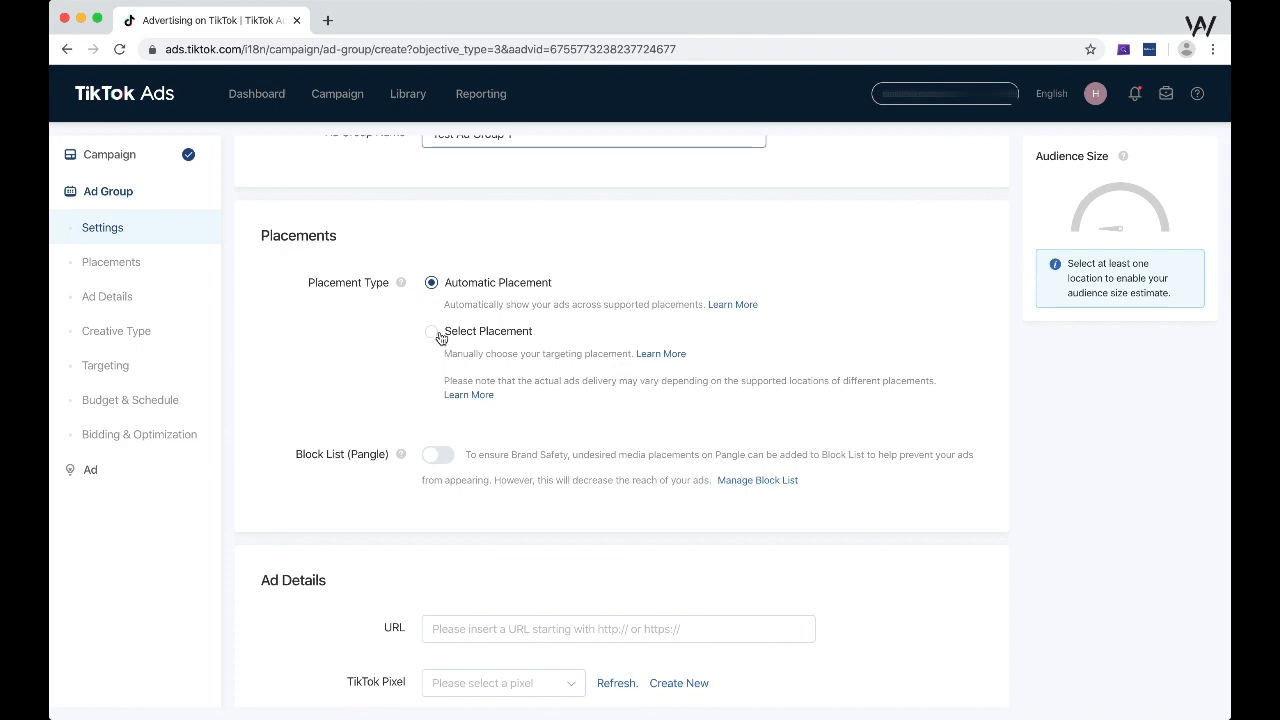
pyautogui.click(438, 336)
pyautogui.scroll(-1, 605, 295)
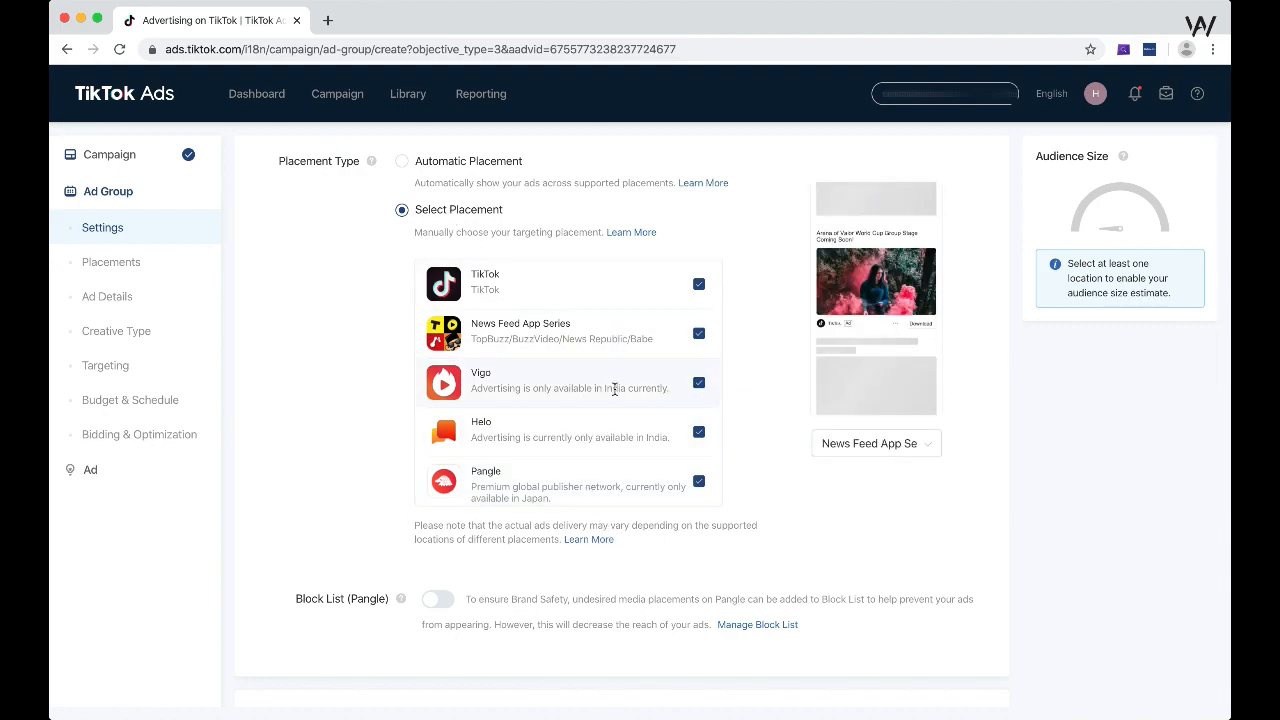
pyautogui.click(401, 161)
# Enter testurl.com as the URL in the ad details
pyautogui.scroll(-3, 836, 229)
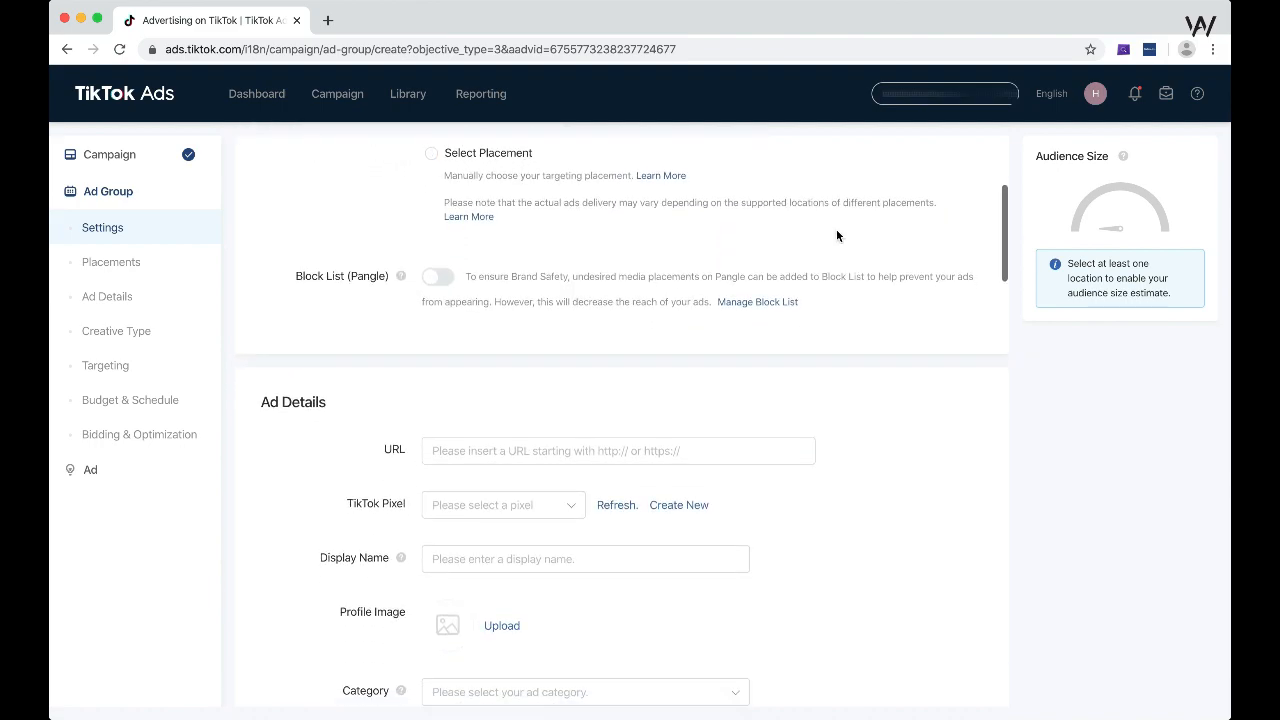
pyautogui.scroll(1, 837, 235)
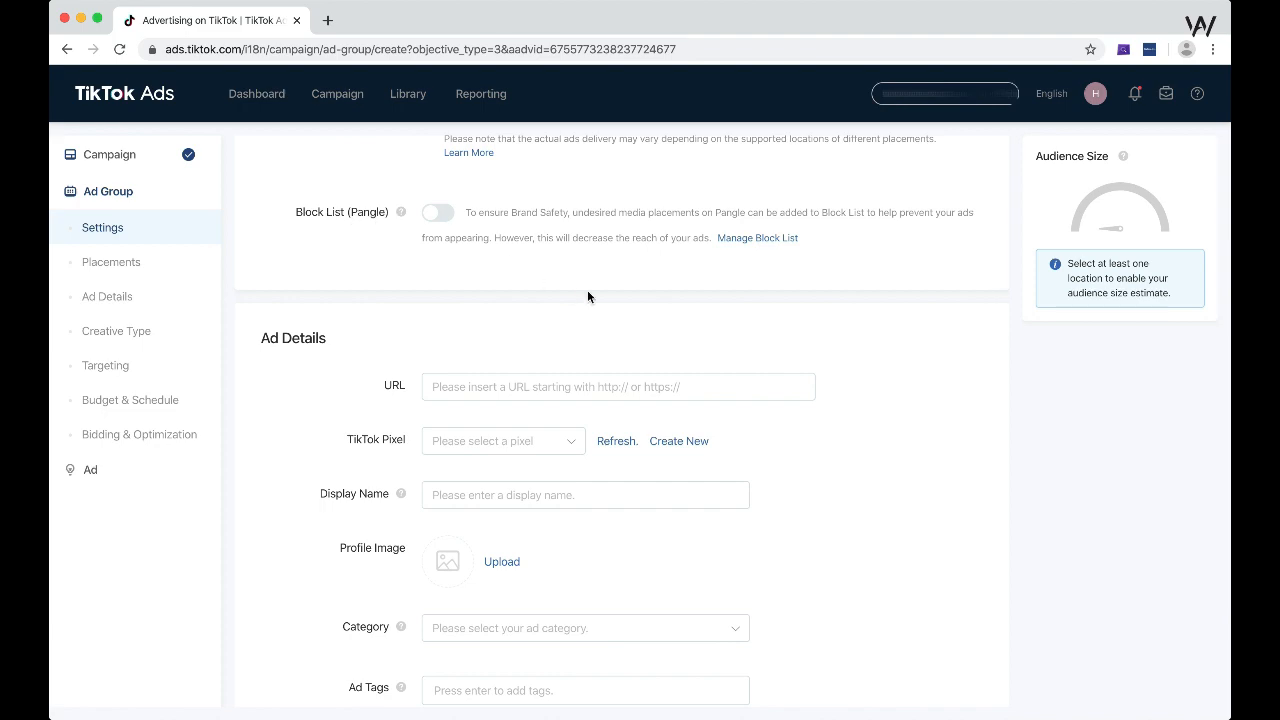
pyautogui.scroll(-2, 868, 312)
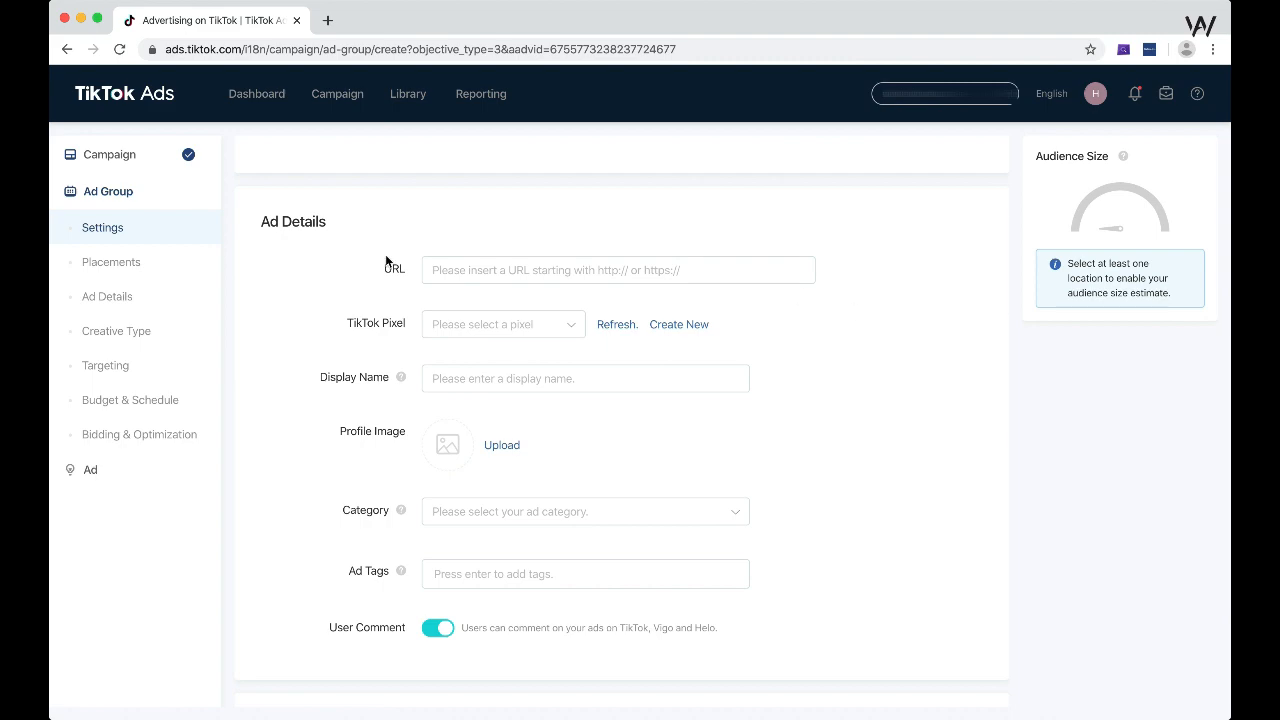
pyautogui.click(491, 266)
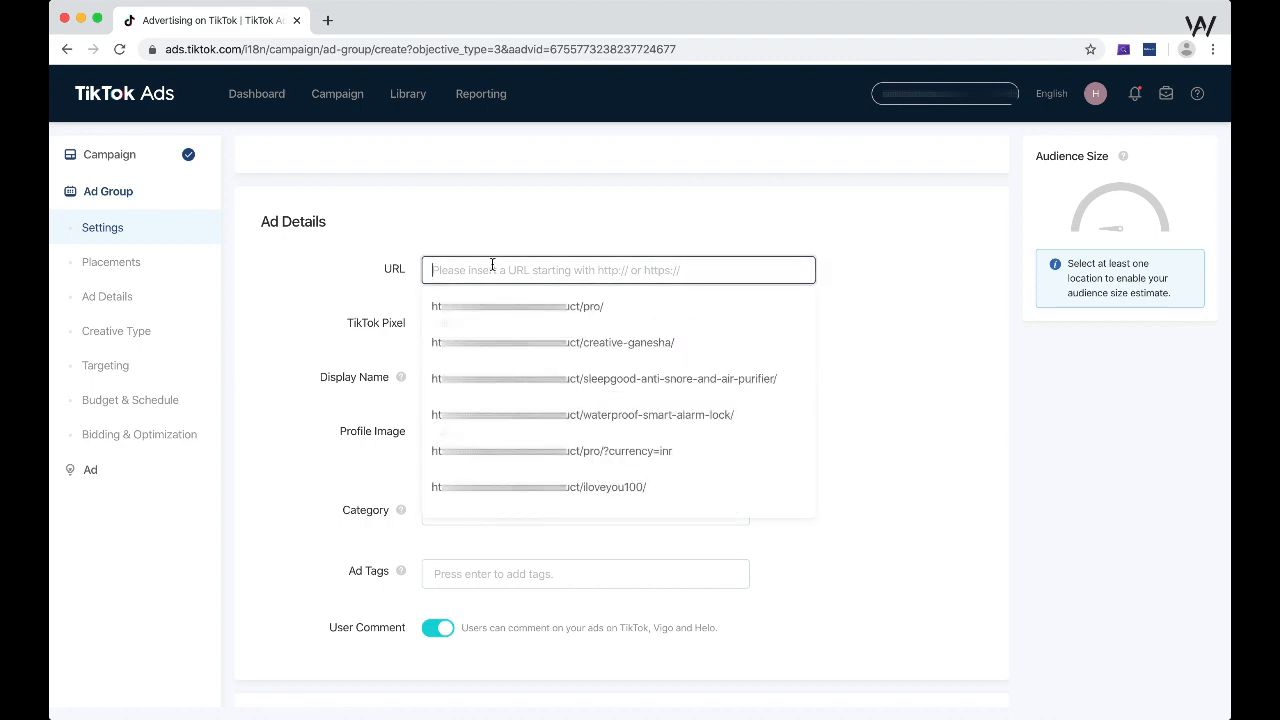
pyautogui.click(525, 197)
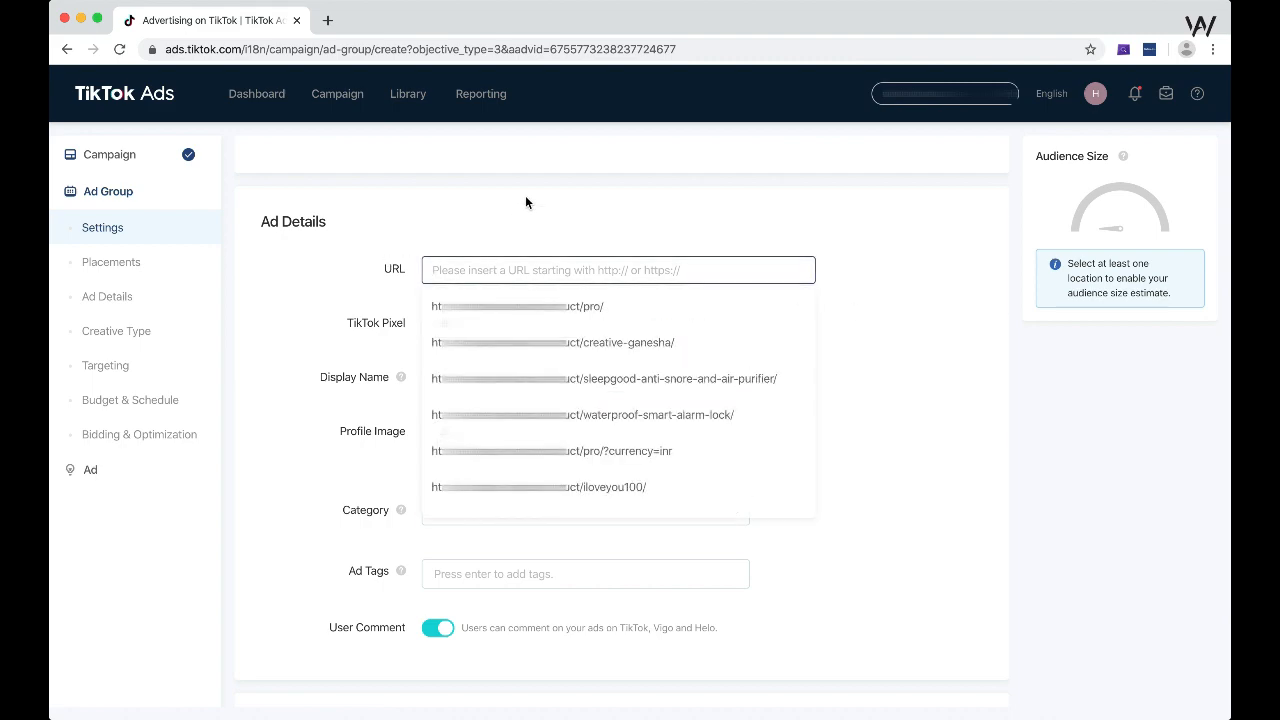
pyautogui.click(508, 266)
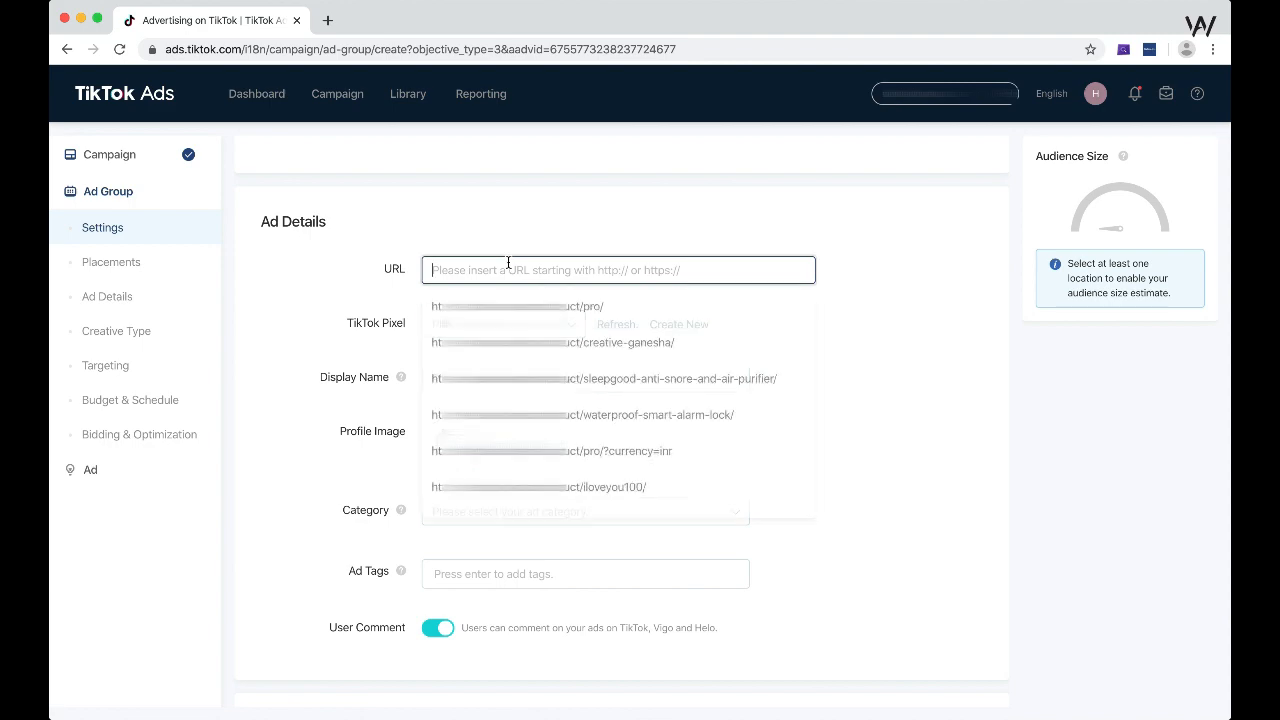
pyautogui.write('testurl.com')
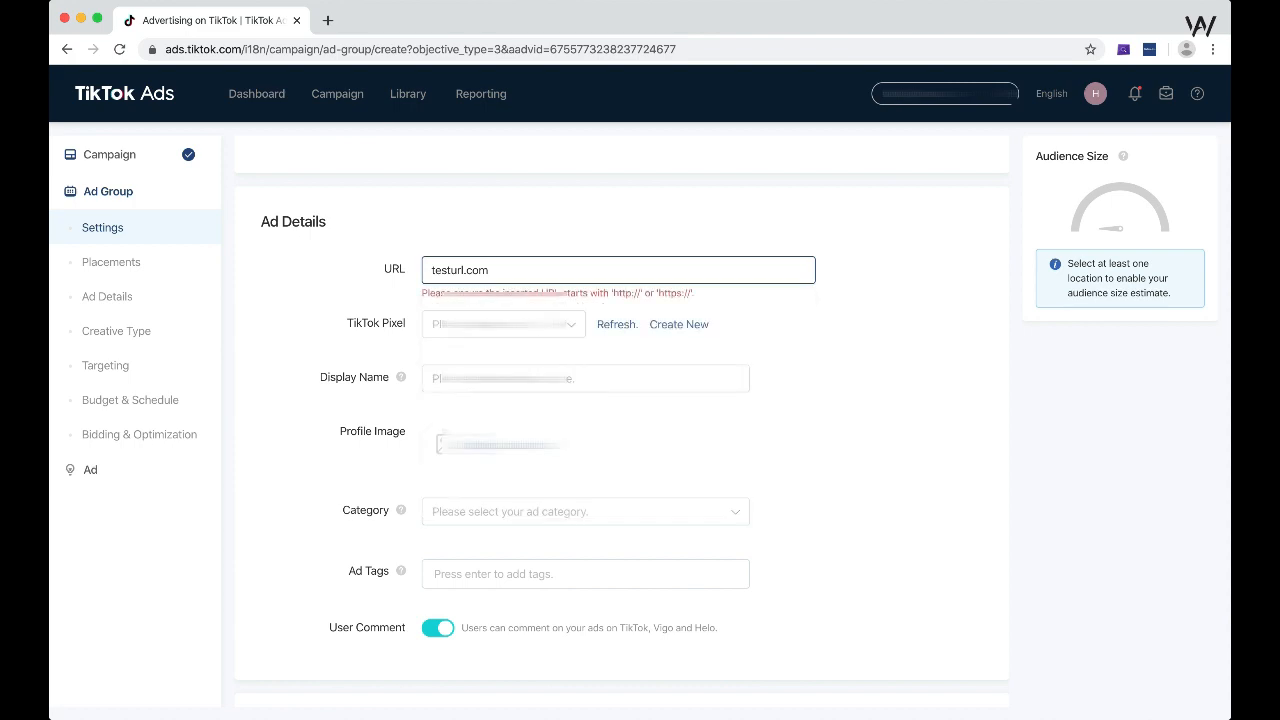
pyautogui.click(459, 270)
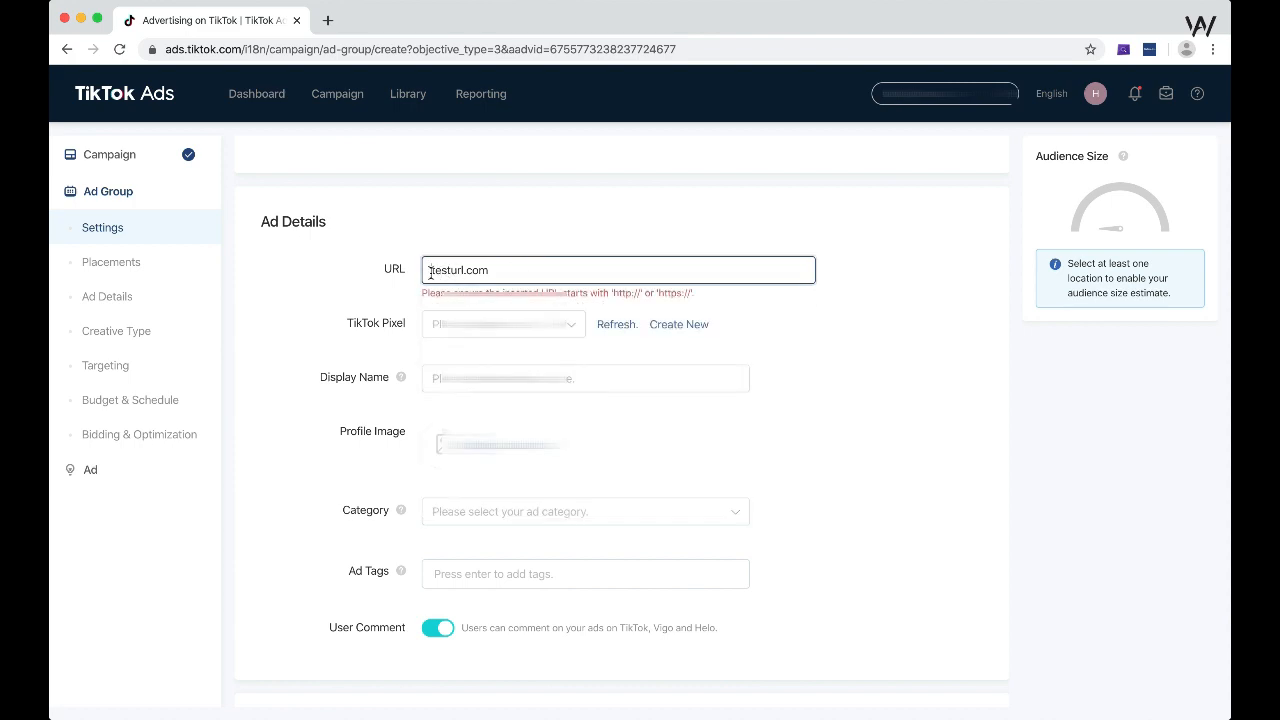
pyautogui.press('Home')
pyautogui.write('htrtp:')
pyautogui.write('//')
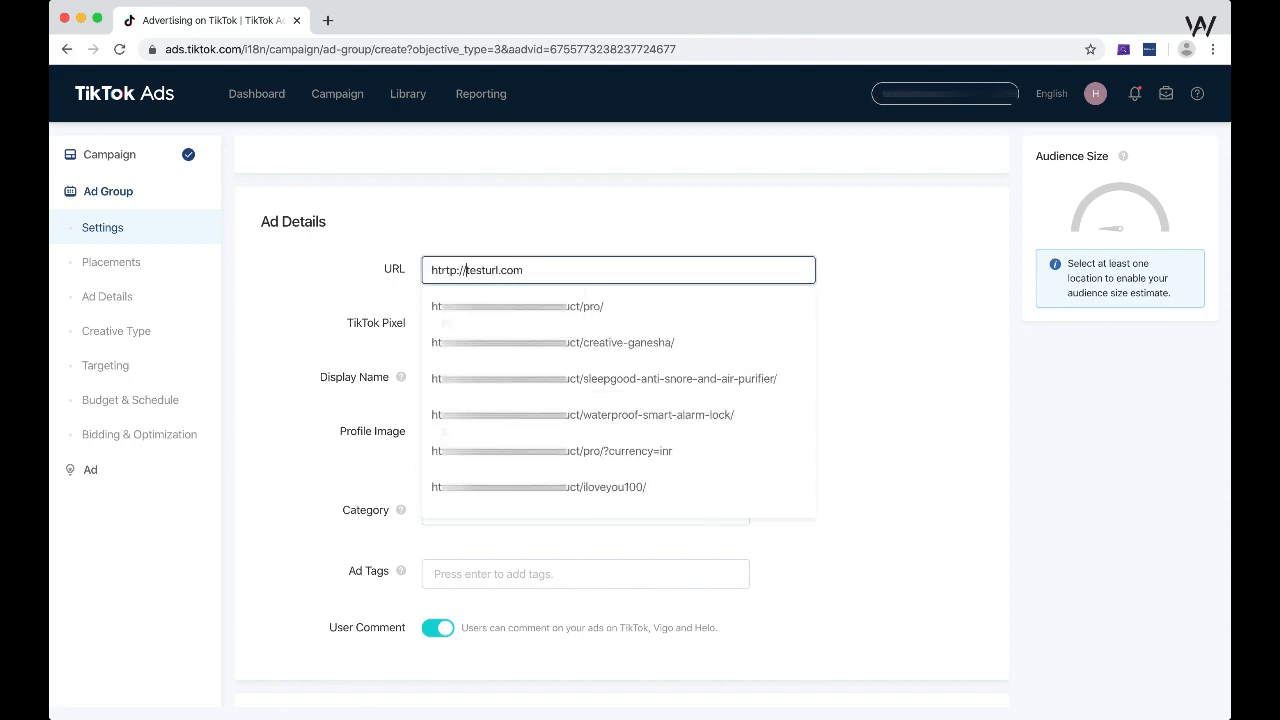
pyautogui.press('Home')
pyautogui.press('Right')
pyautogui.press('Right')
pyautogui.press('BackSpace')
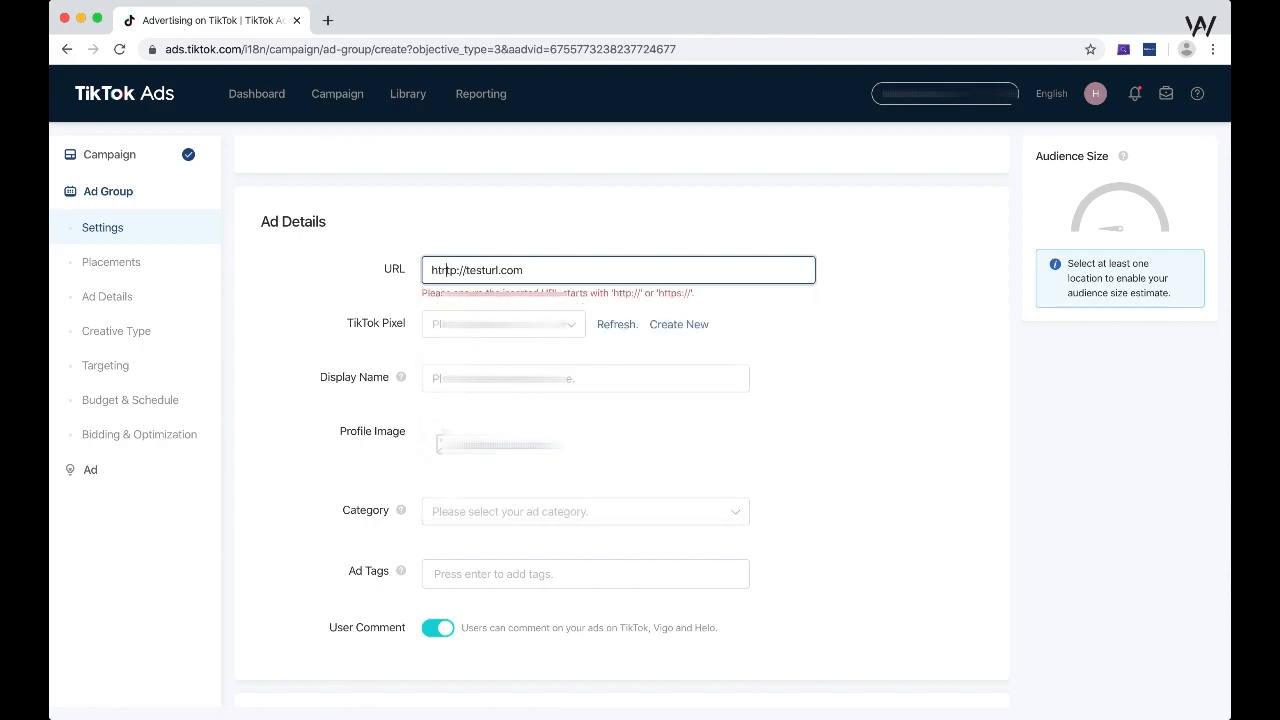
pyautogui.write('t')
pyautogui.press('Delete')
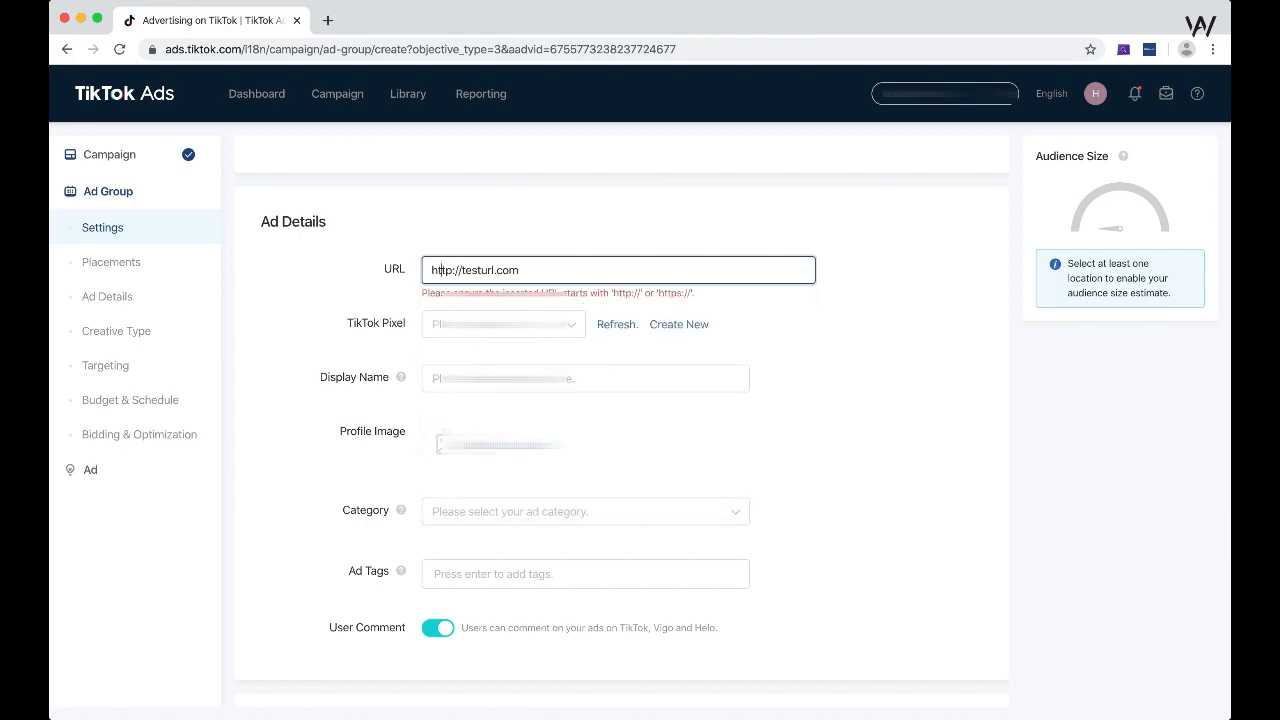
pyautogui.click(925, 331)
# Choose the second available TikTok pixel for the ad group and set its conversion event to Complete Payment (Purchase)
pyautogui.scroll(-1, 938, 284)
pyautogui.click(503, 238)
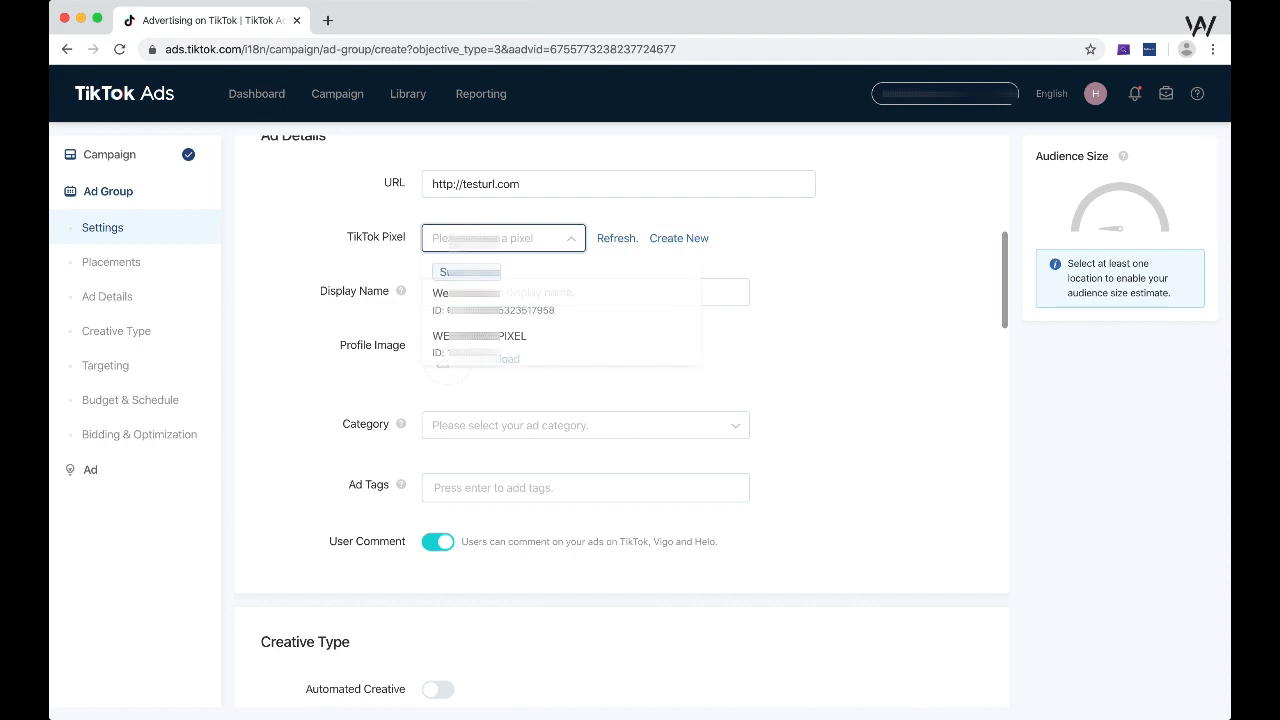
pyautogui.click(467, 336)
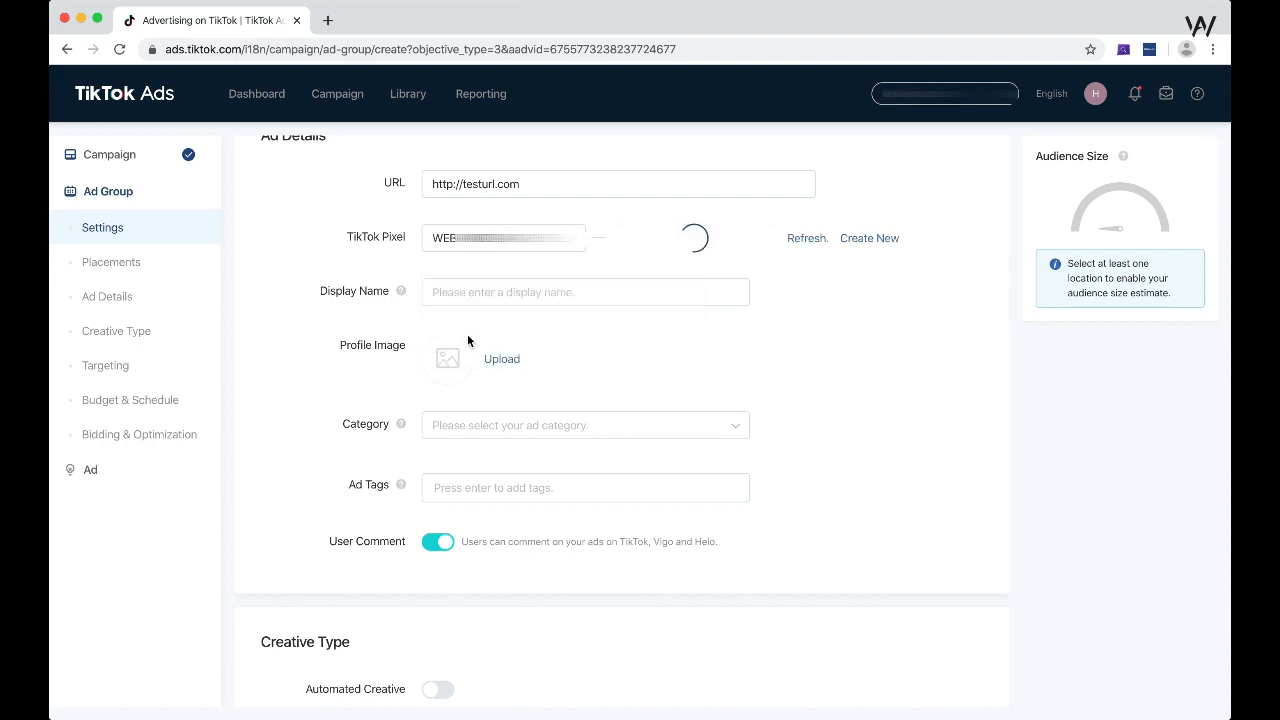
pyautogui.click(654, 246)
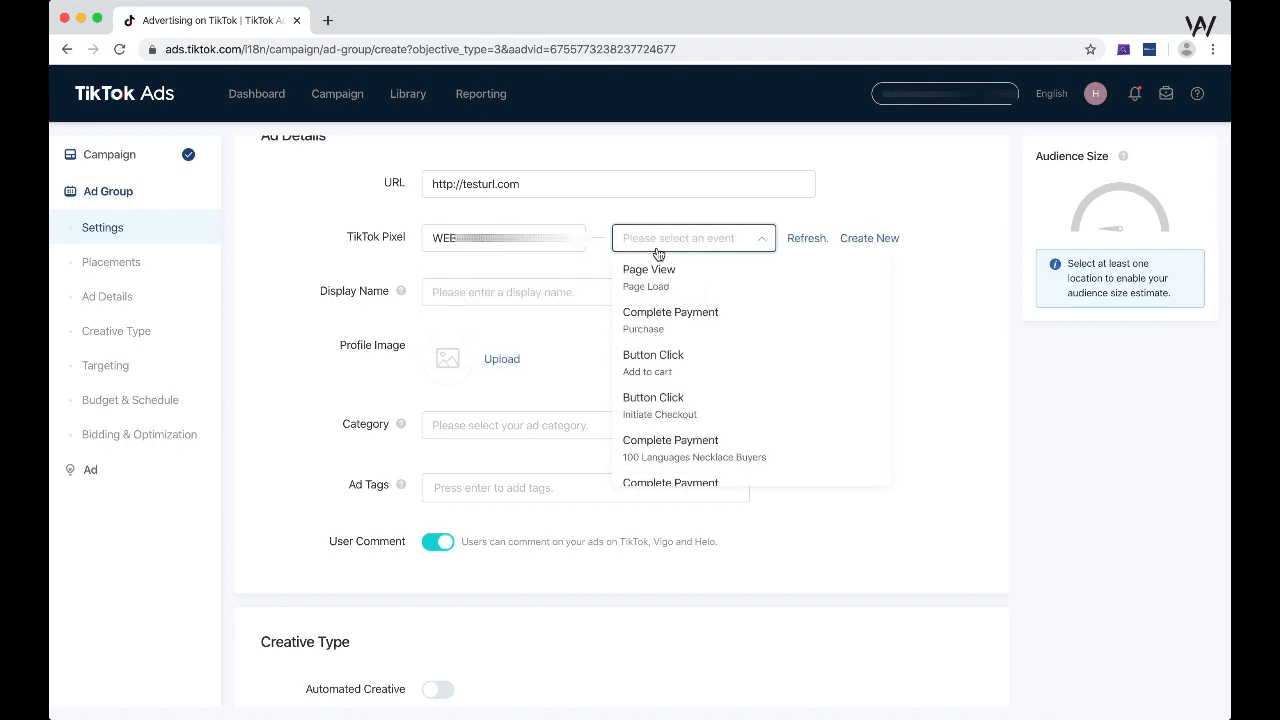
pyautogui.scroll(-1, 659, 367)
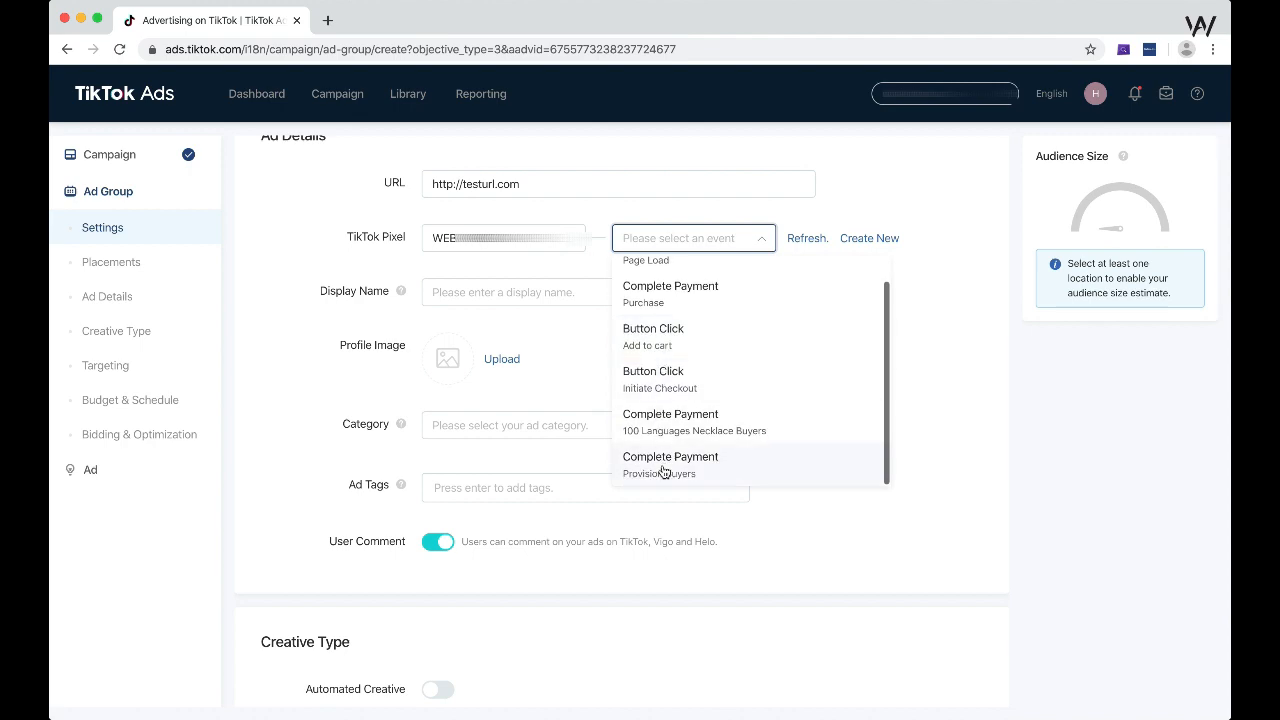
pyautogui.scroll(1, 702, 405)
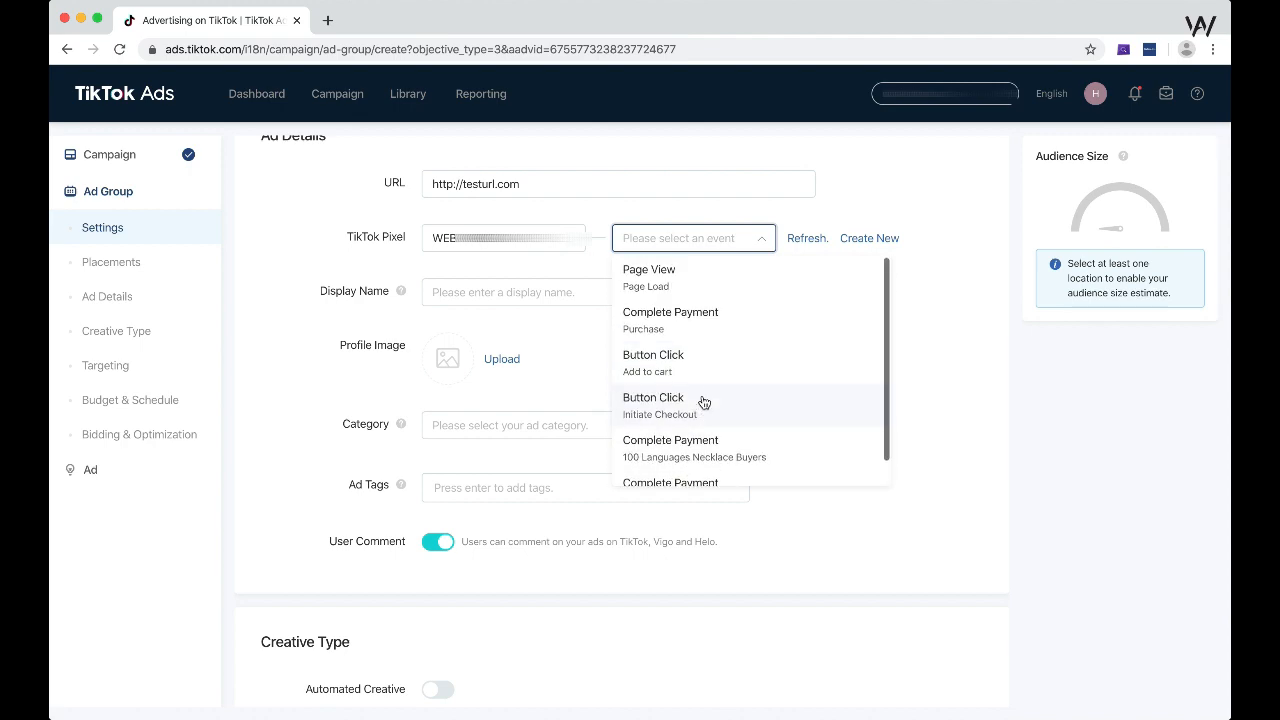
pyautogui.click(692, 318)
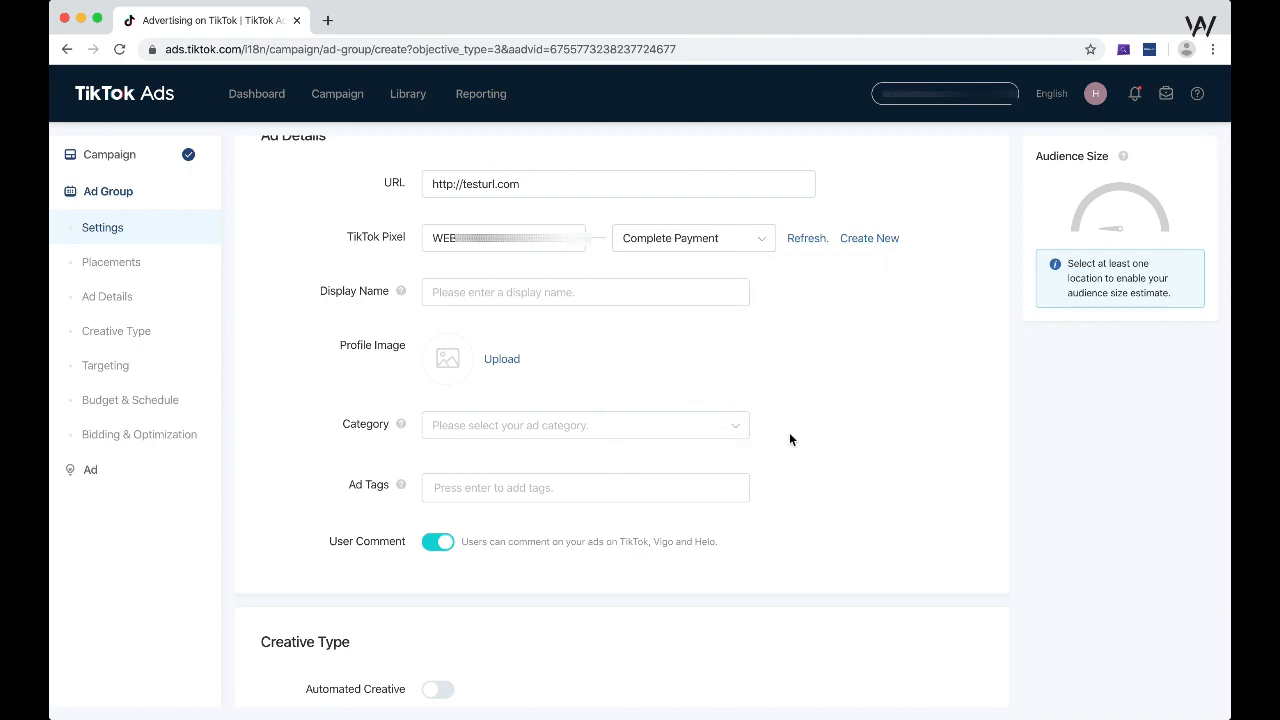
# Enter Test Name as the display name and upload a profile image of the three motorcyclists with the default crop
pyautogui.click(585, 298)
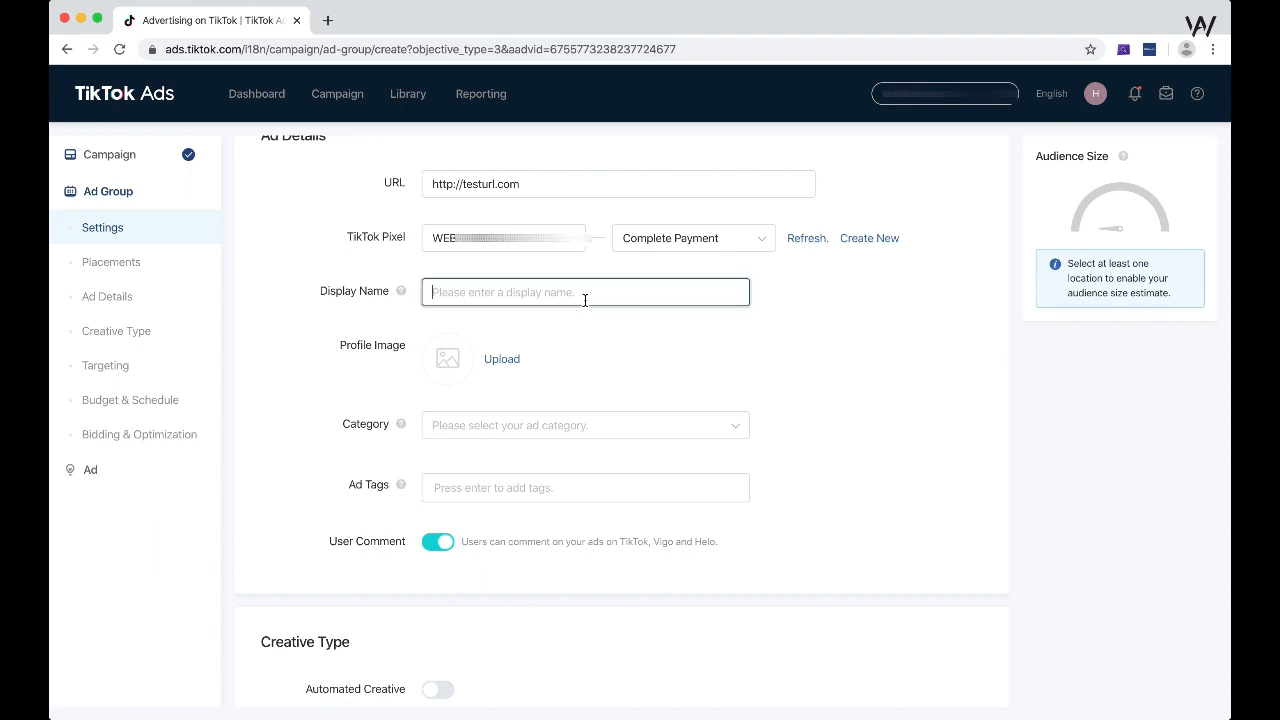
pyautogui.write('Tes')
pyautogui.write('Name')
pyautogui.click(512, 362)
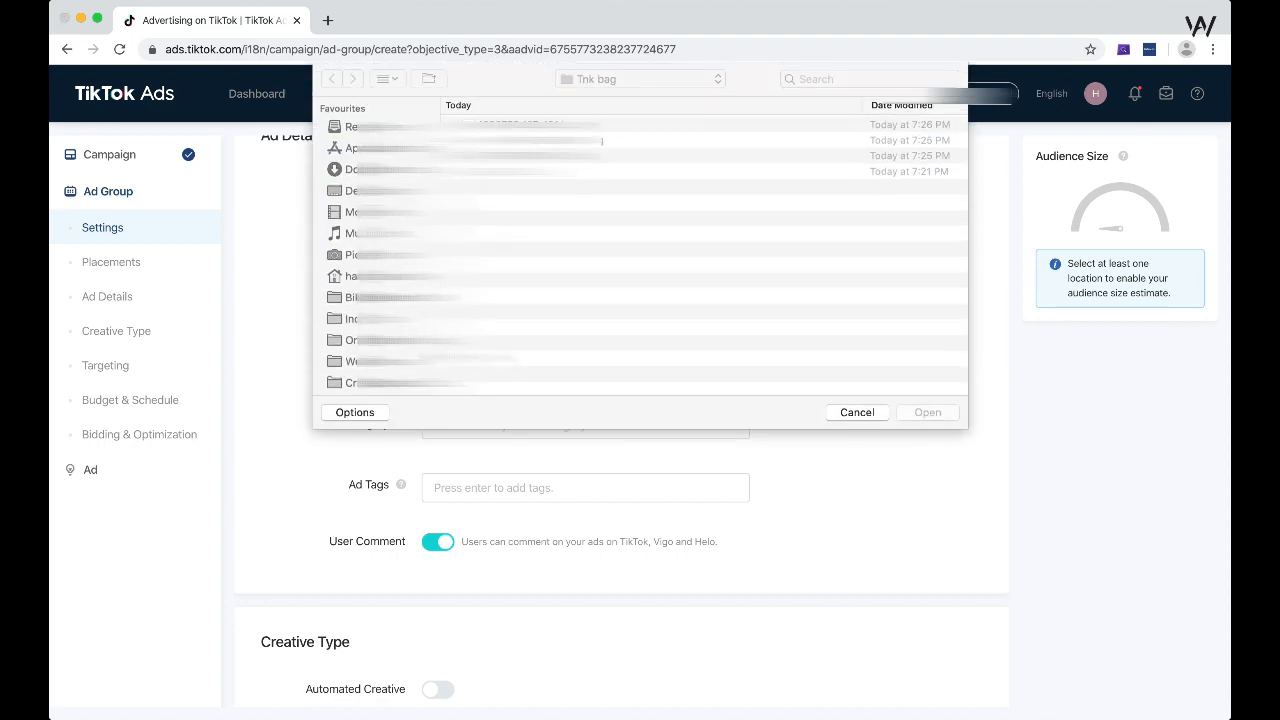
pyautogui.doubleClick(503, 142)
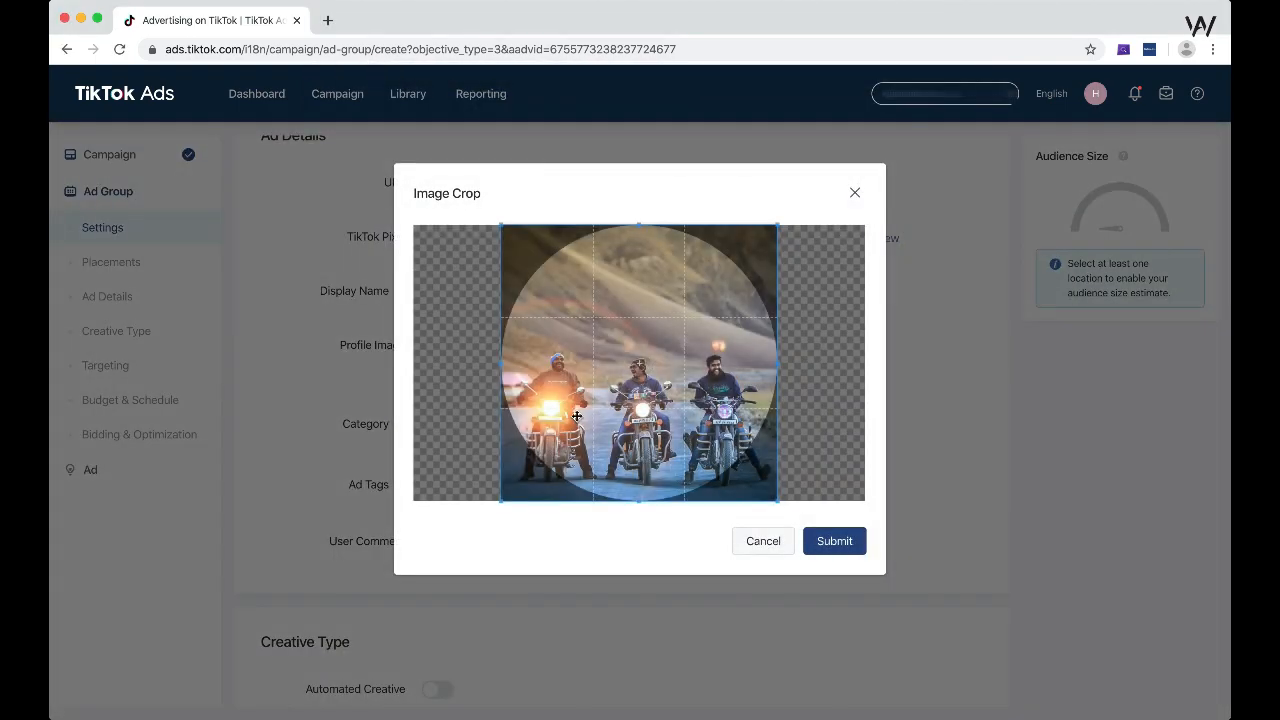
pyautogui.click(818, 541)
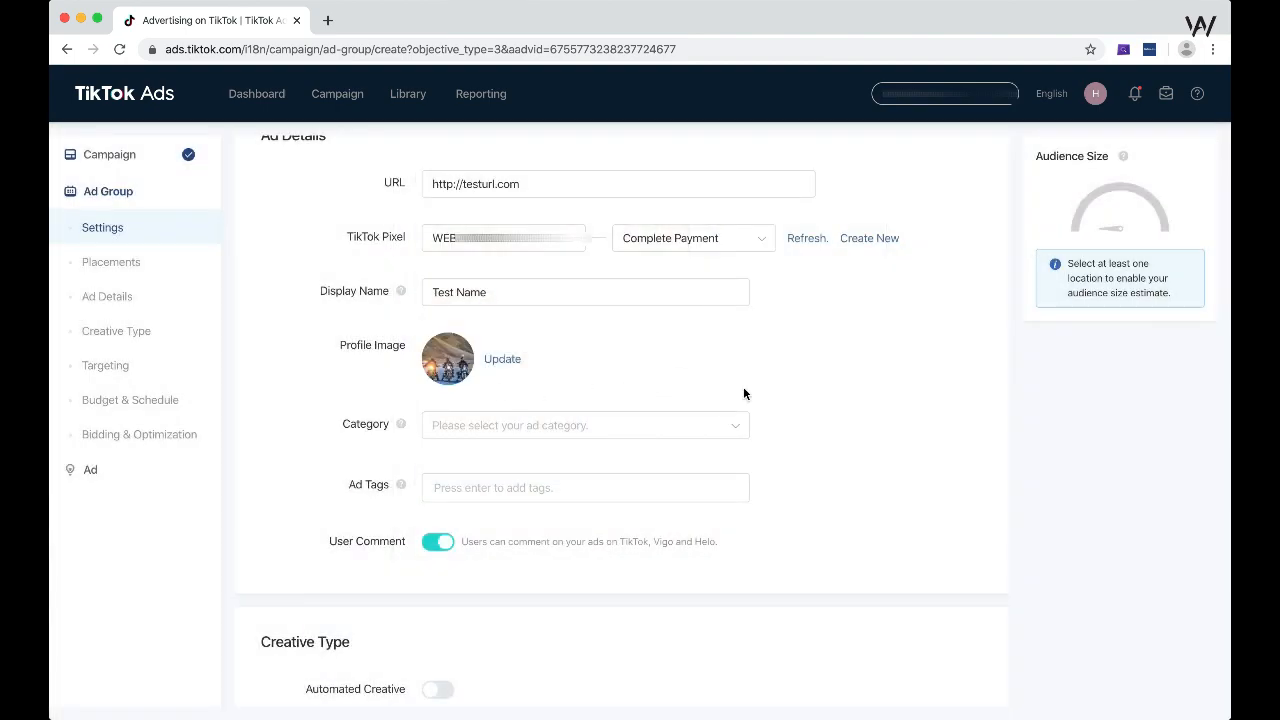
# Browse the available ad categories, examining the subcategories under Apparel and Cosmetics
pyautogui.scroll(-3, 922, 383)
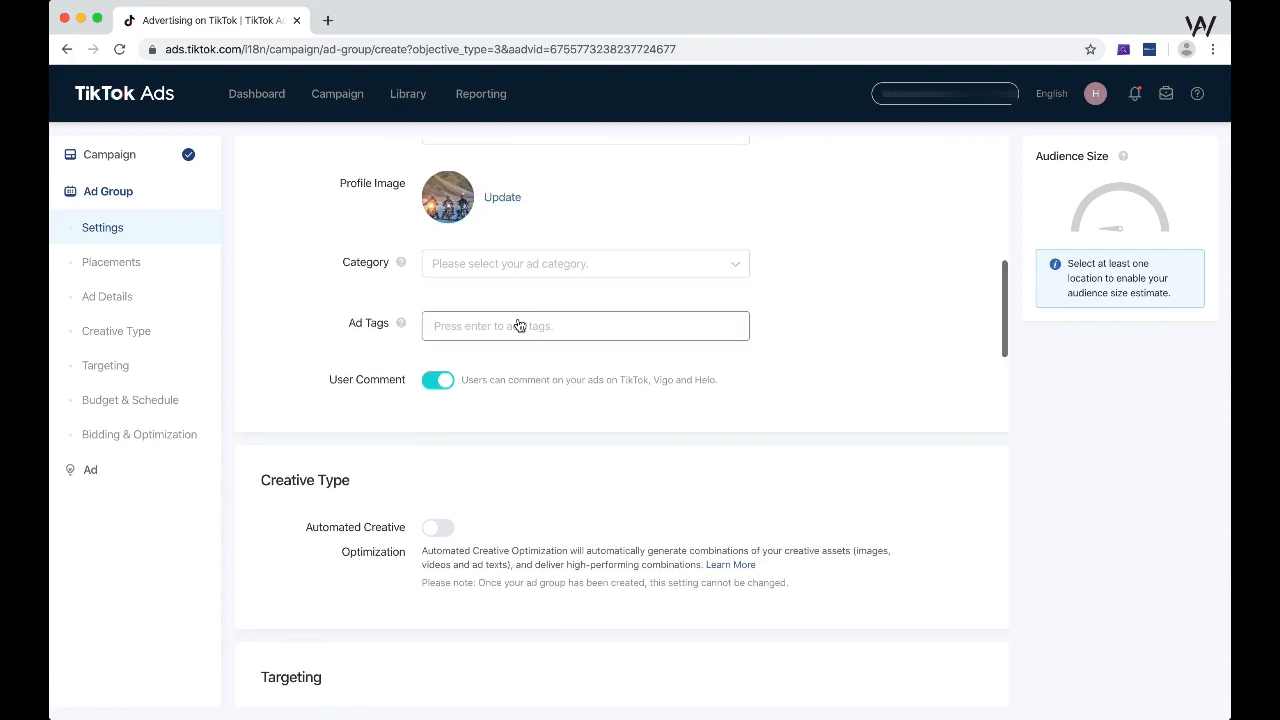
pyautogui.scroll(-1, 825, 261)
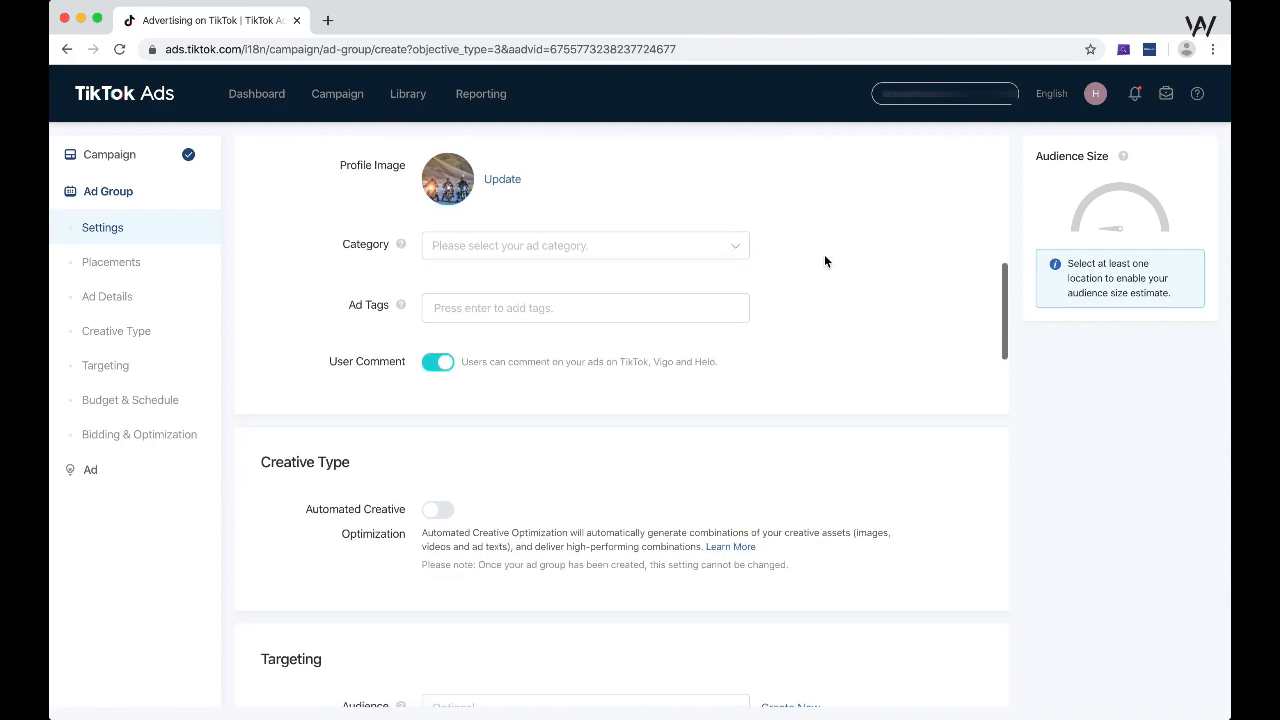
pyautogui.click(643, 242)
pyautogui.scroll(-3, 570, 267)
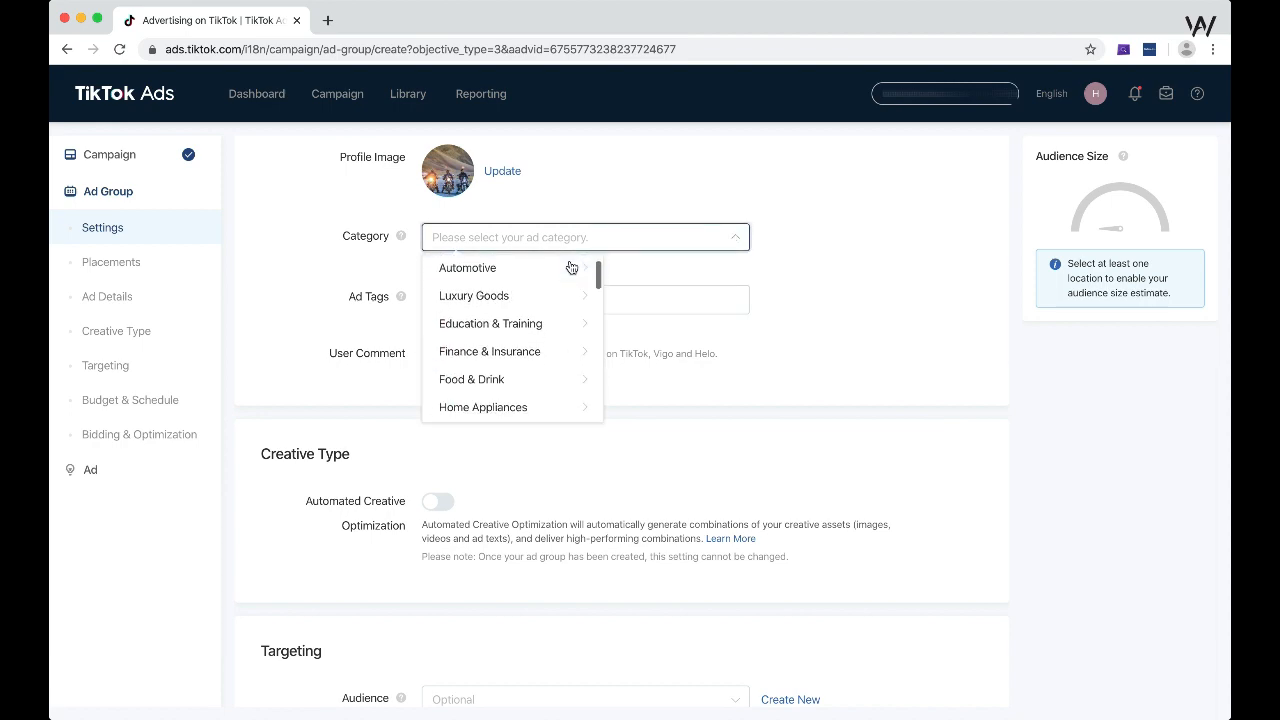
pyautogui.scroll(-5, 541, 333)
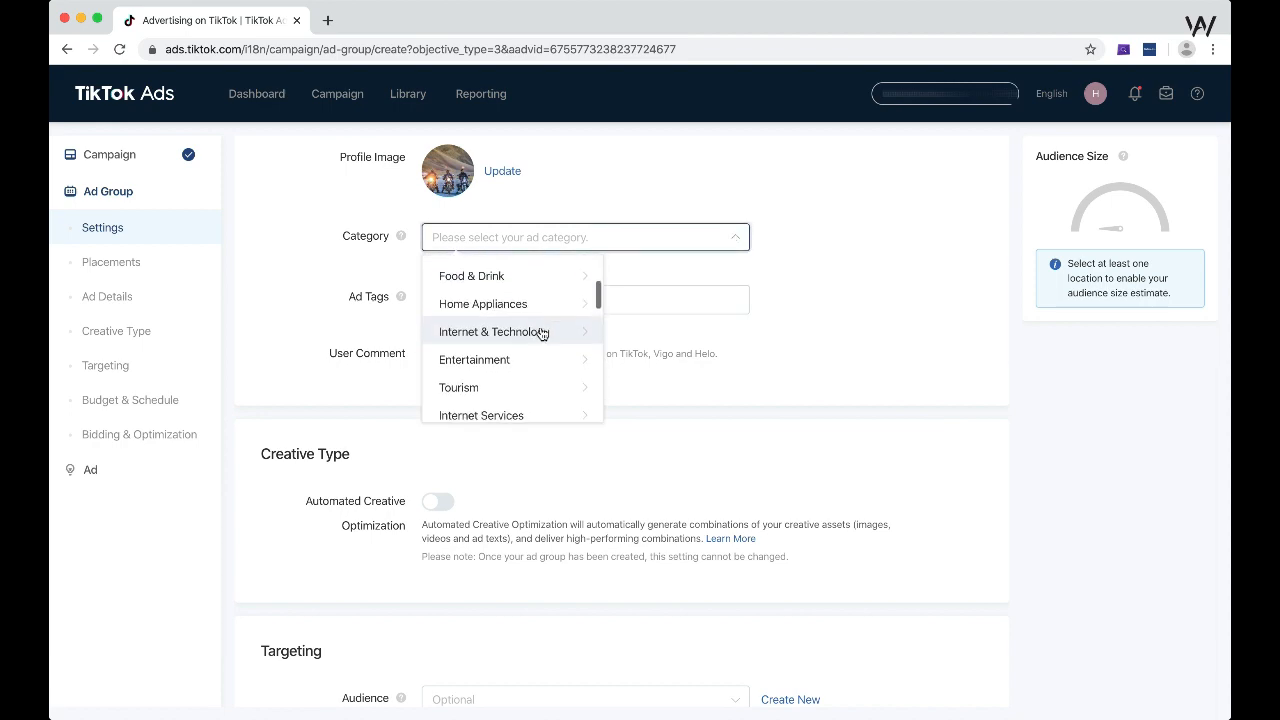
pyautogui.scroll(-3, 539, 342)
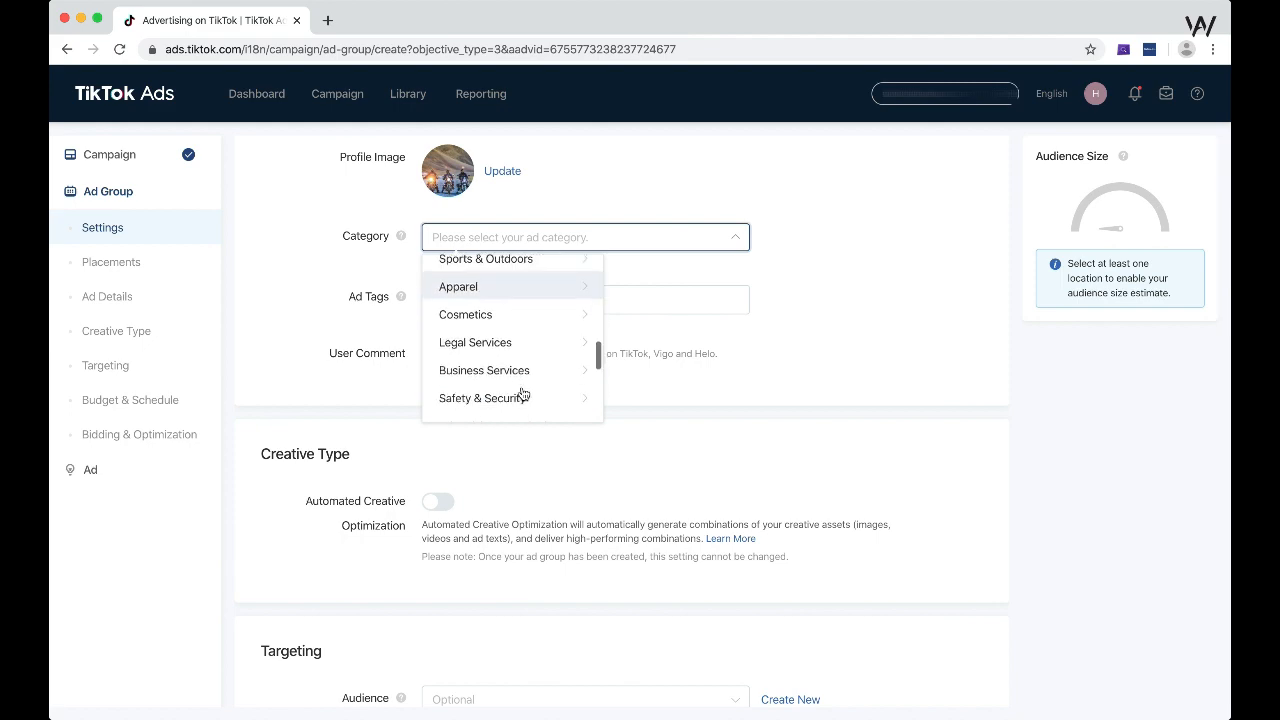
pyautogui.scroll(3, 523, 390)
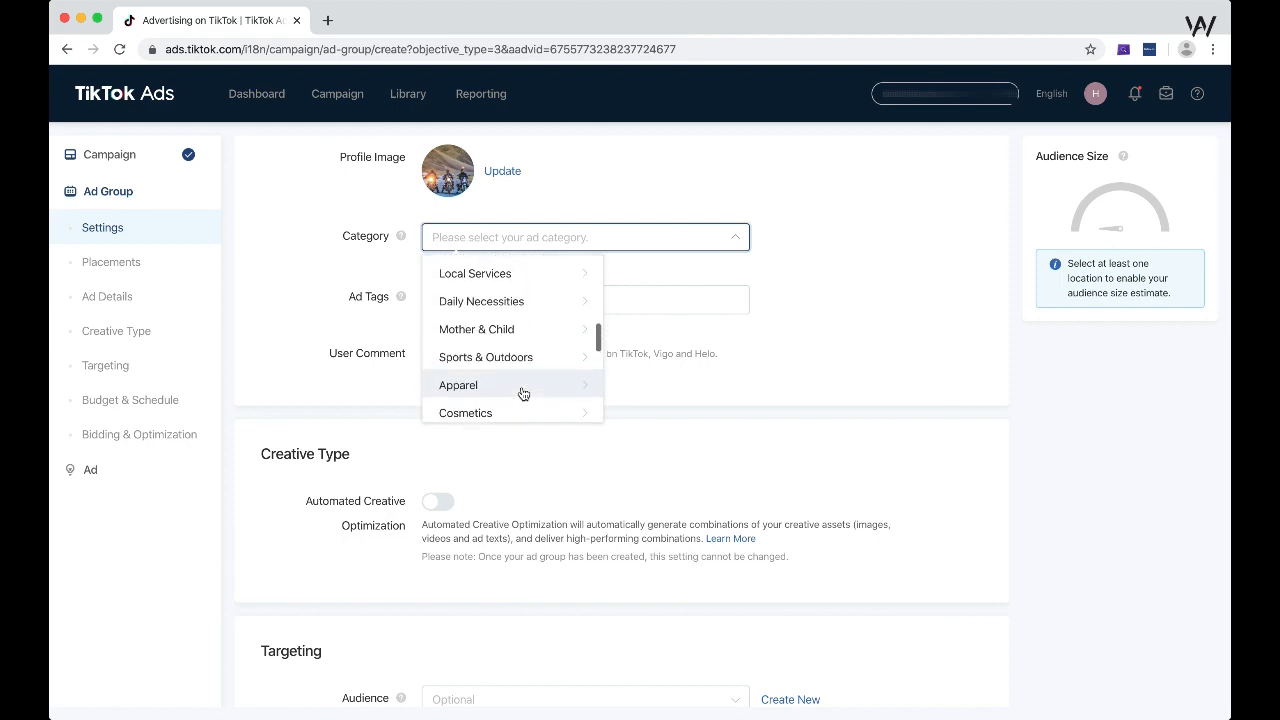
pyautogui.scroll(-1, 523, 388)
pyautogui.click(586, 381)
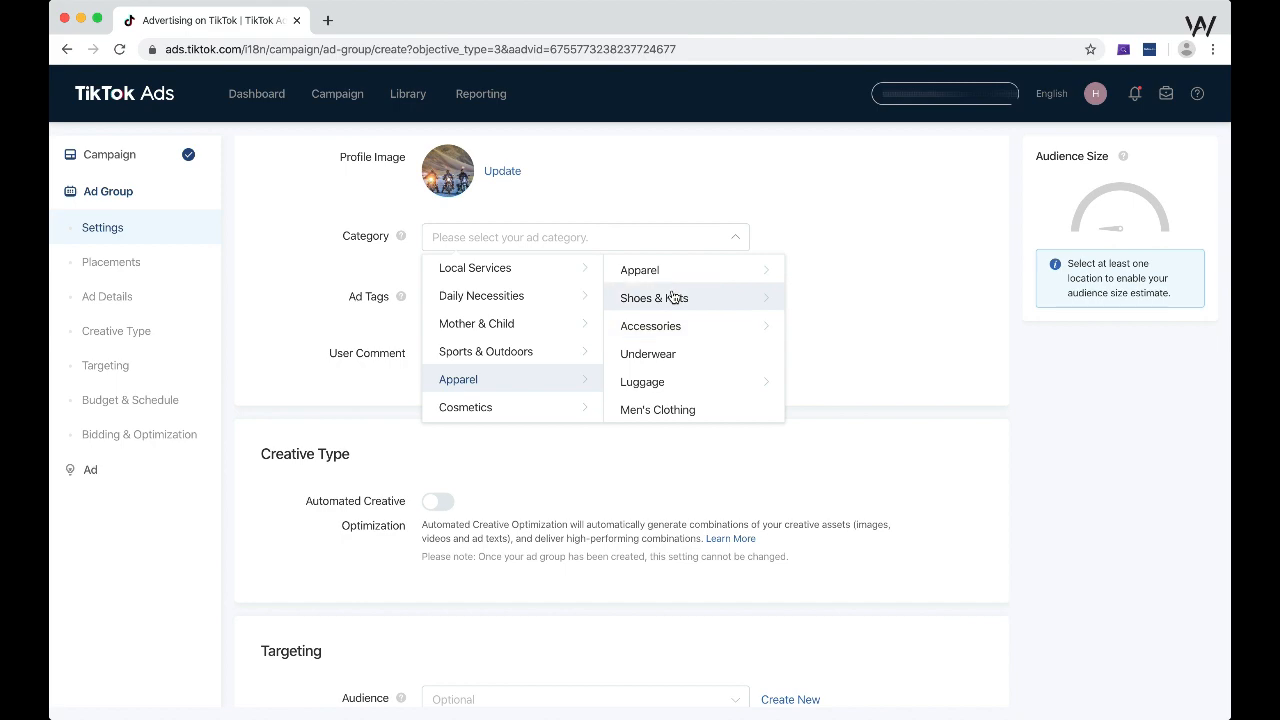
pyautogui.scroll(-1, 488, 383)
pyautogui.click(488, 380)
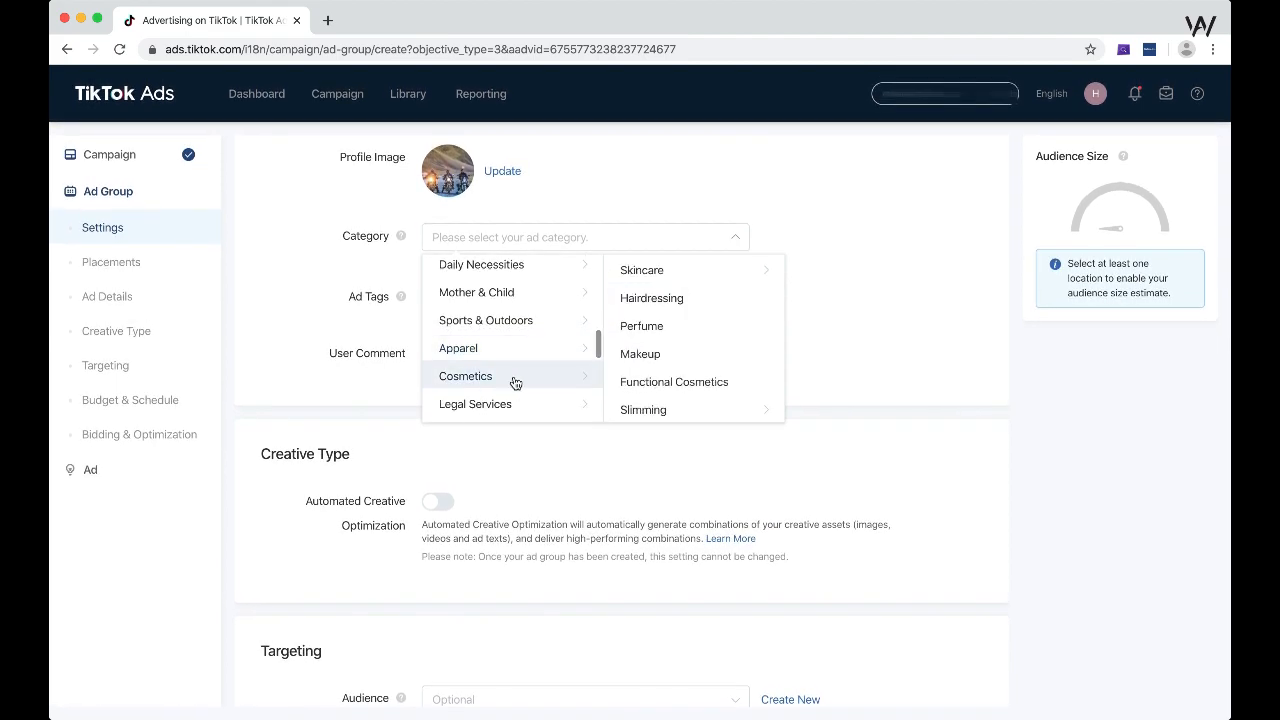
pyautogui.scroll(-2, 628, 325)
pyautogui.scroll(3, 551, 350)
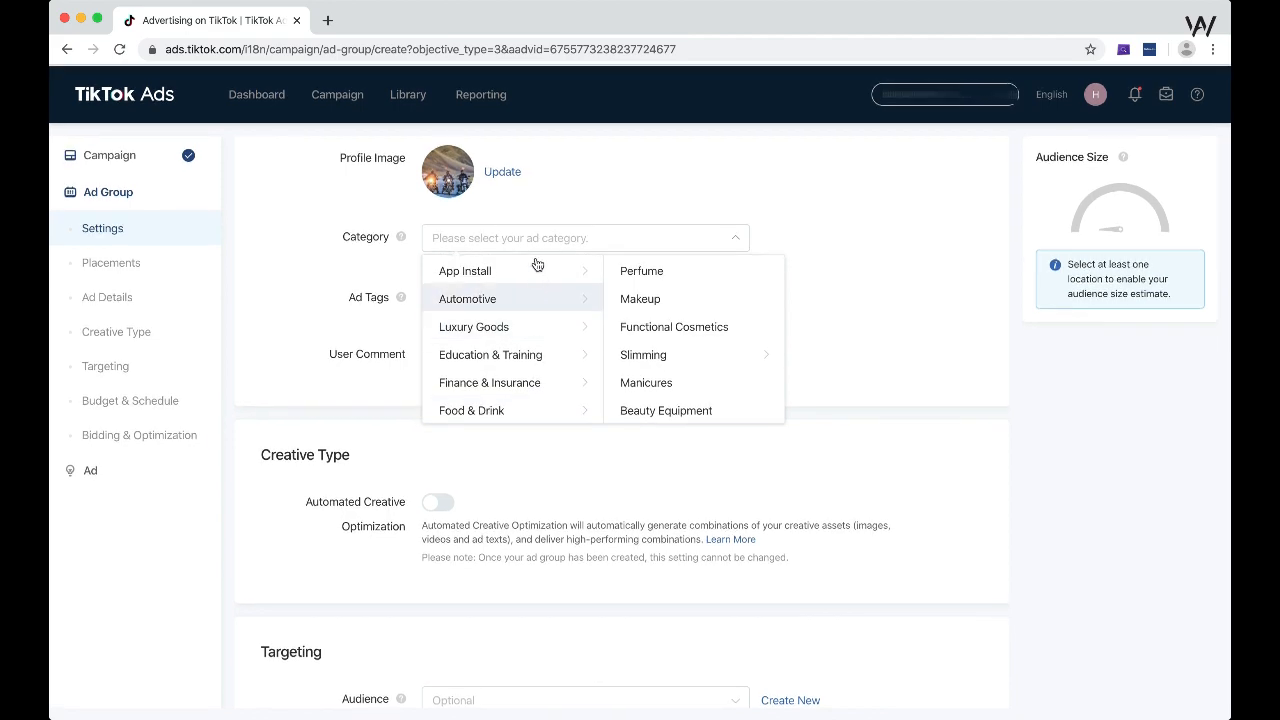
# Examine the ad subcategories under Luxury Goods, Local Services, Daily Necessities, Mother & Child and Sports & Outdoors
pyautogui.click(545, 328)
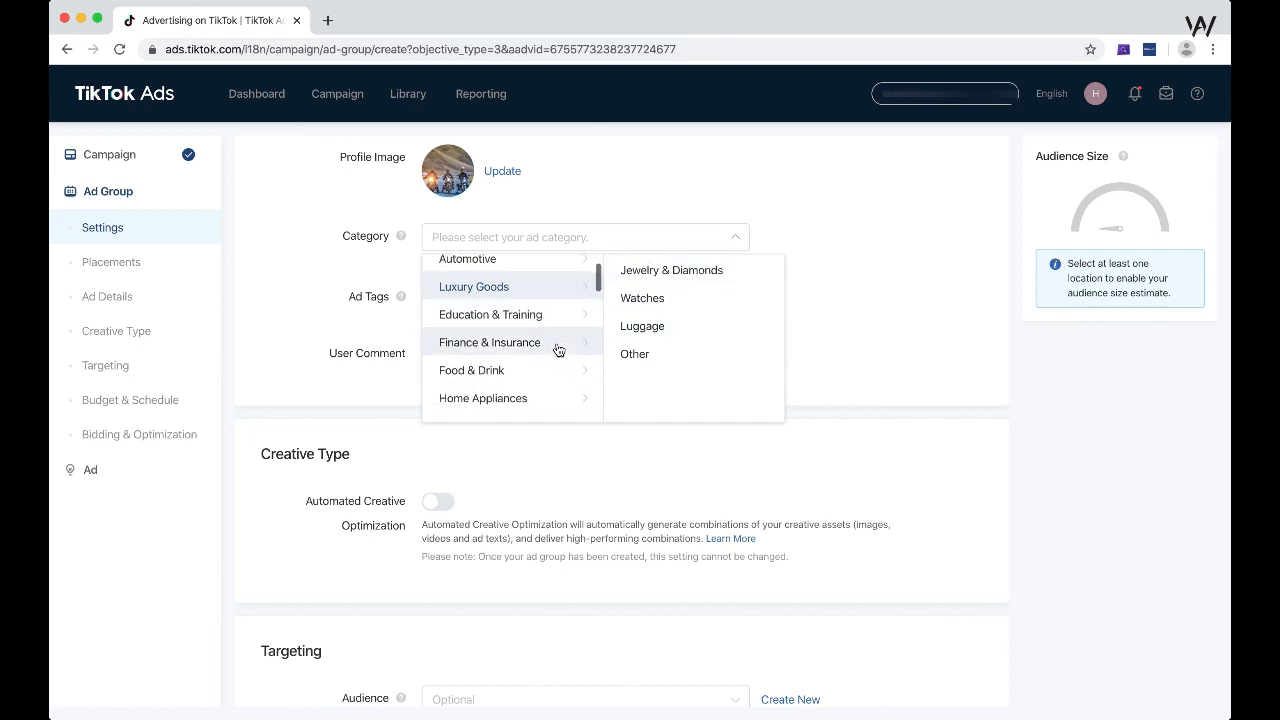
pyautogui.scroll(-3, 558, 349)
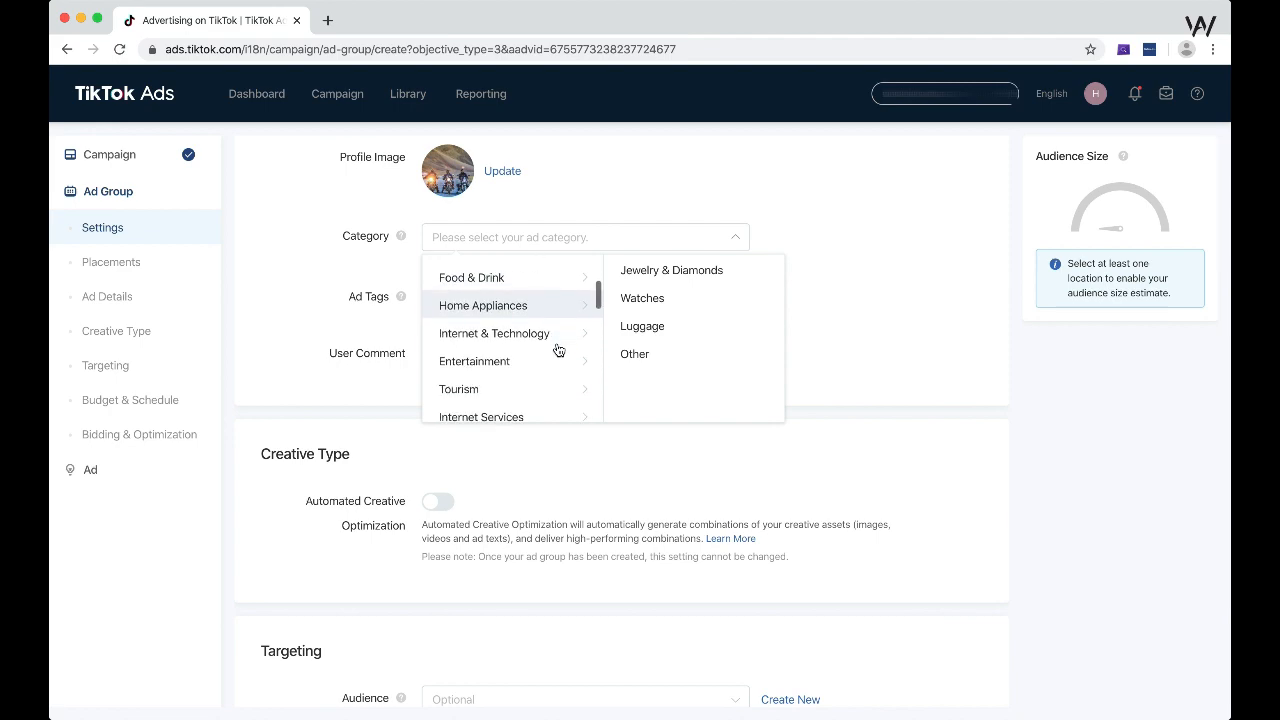
pyautogui.scroll(-3, 558, 349)
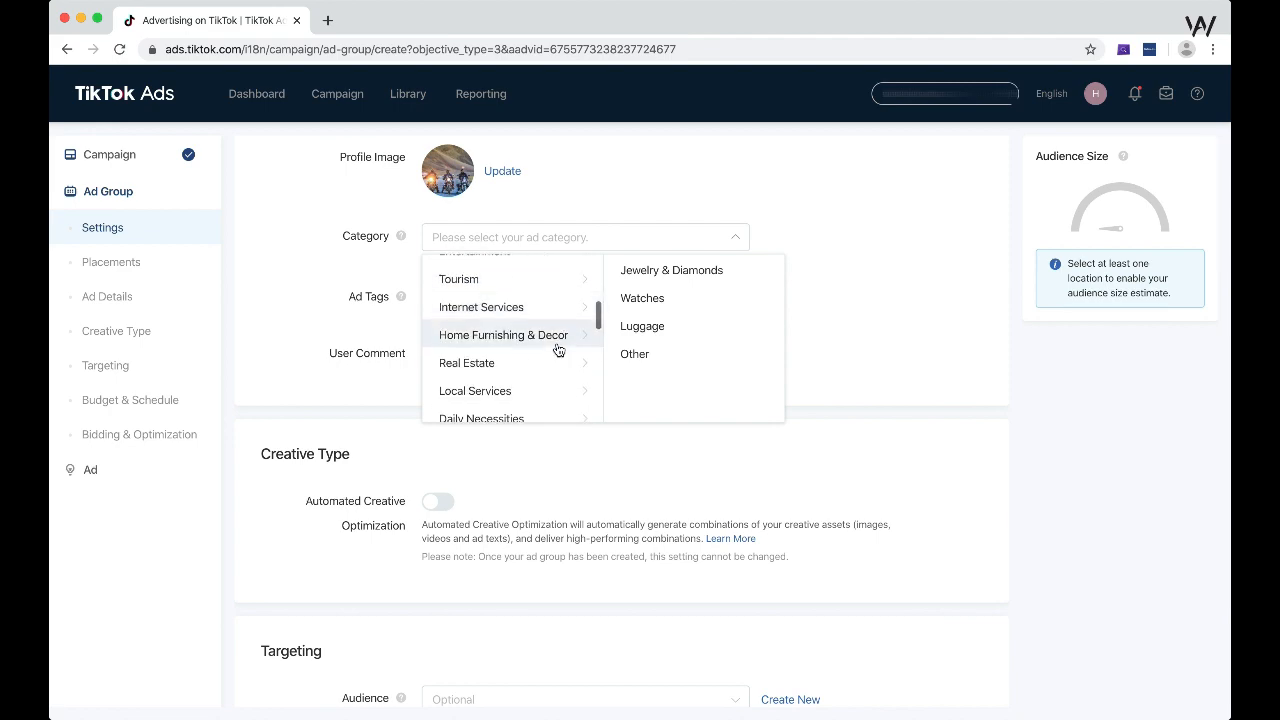
pyautogui.scroll(-2, 558, 349)
pyautogui.click(551, 329)
pyautogui.scroll(-1, 549, 329)
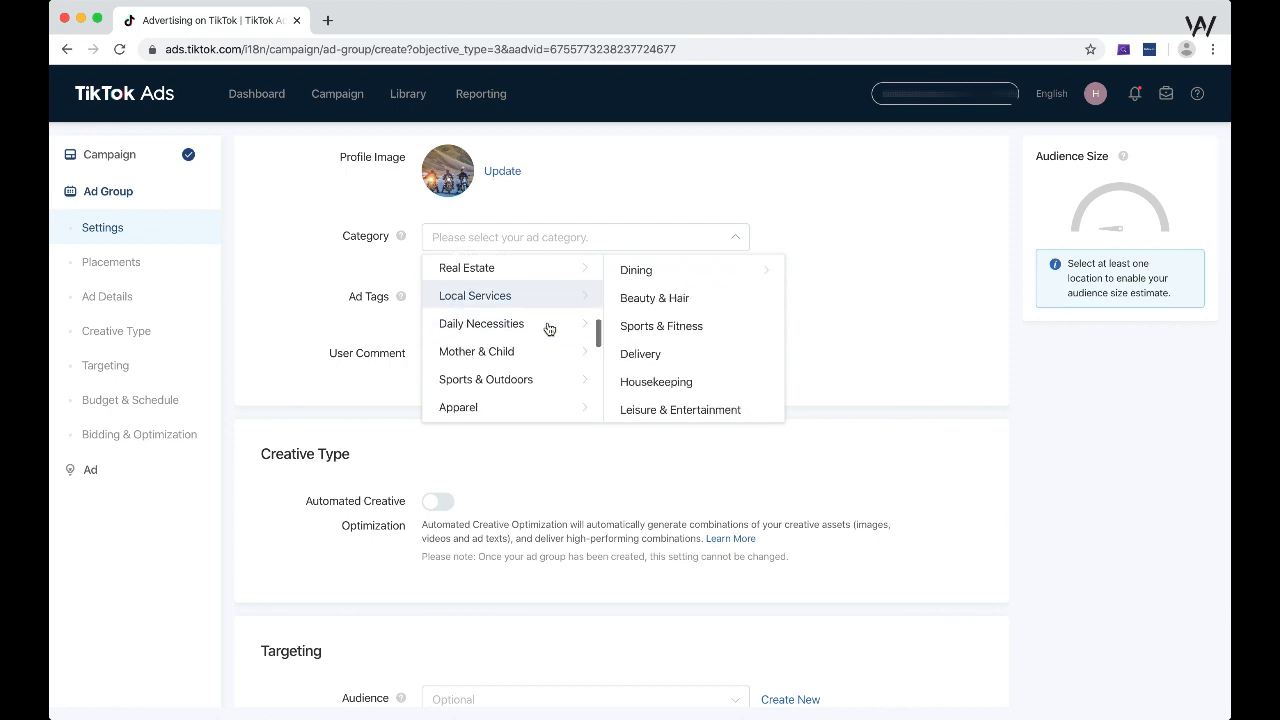
pyautogui.click(549, 327)
pyautogui.scroll(-1, 549, 327)
pyautogui.click(549, 328)
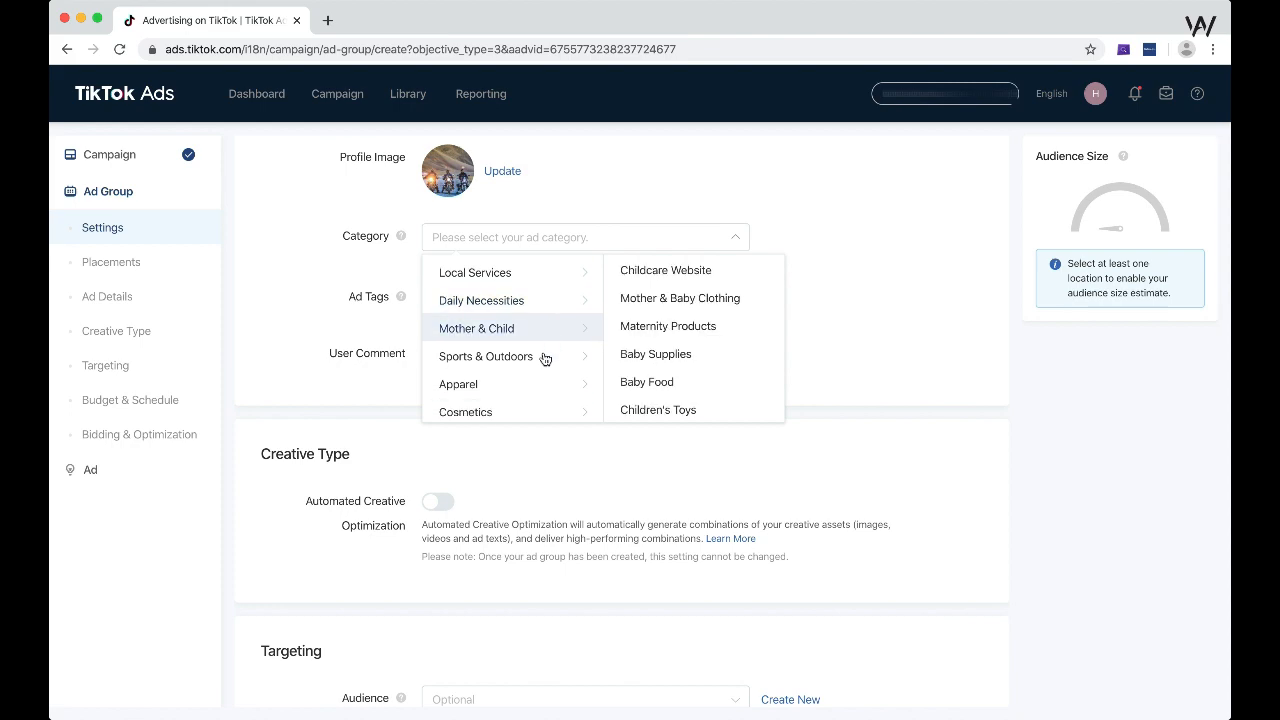
pyautogui.click(545, 359)
pyautogui.scroll(-1, 505, 328)
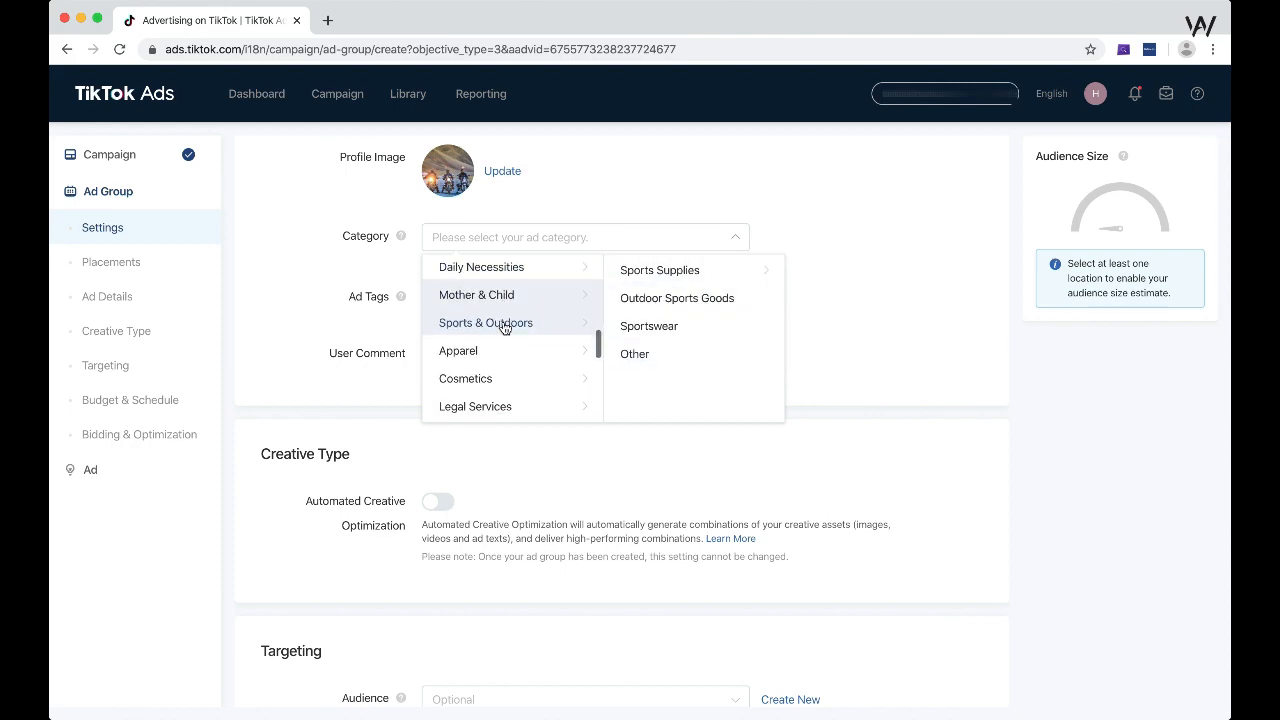
# Set the ad category to Apparel / Accessories / Small Jewelry
pyautogui.click(506, 352)
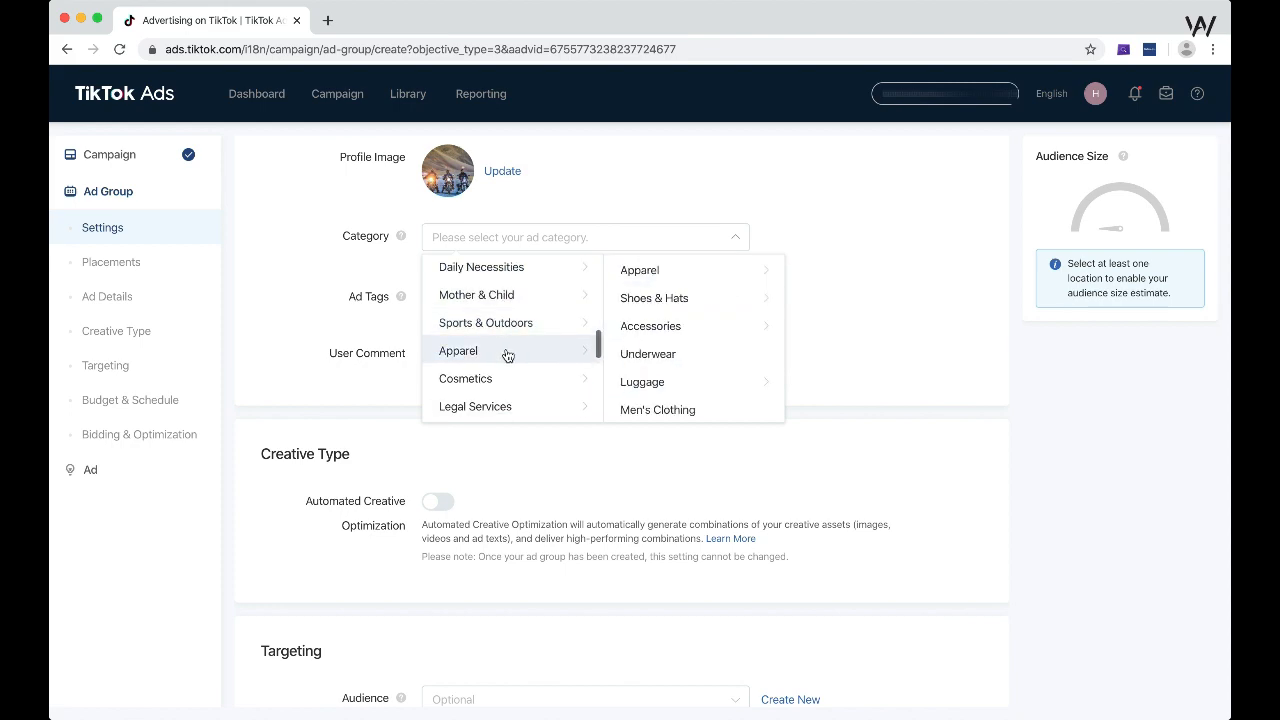
pyautogui.click(690, 272)
pyautogui.scroll(-3, 825, 290)
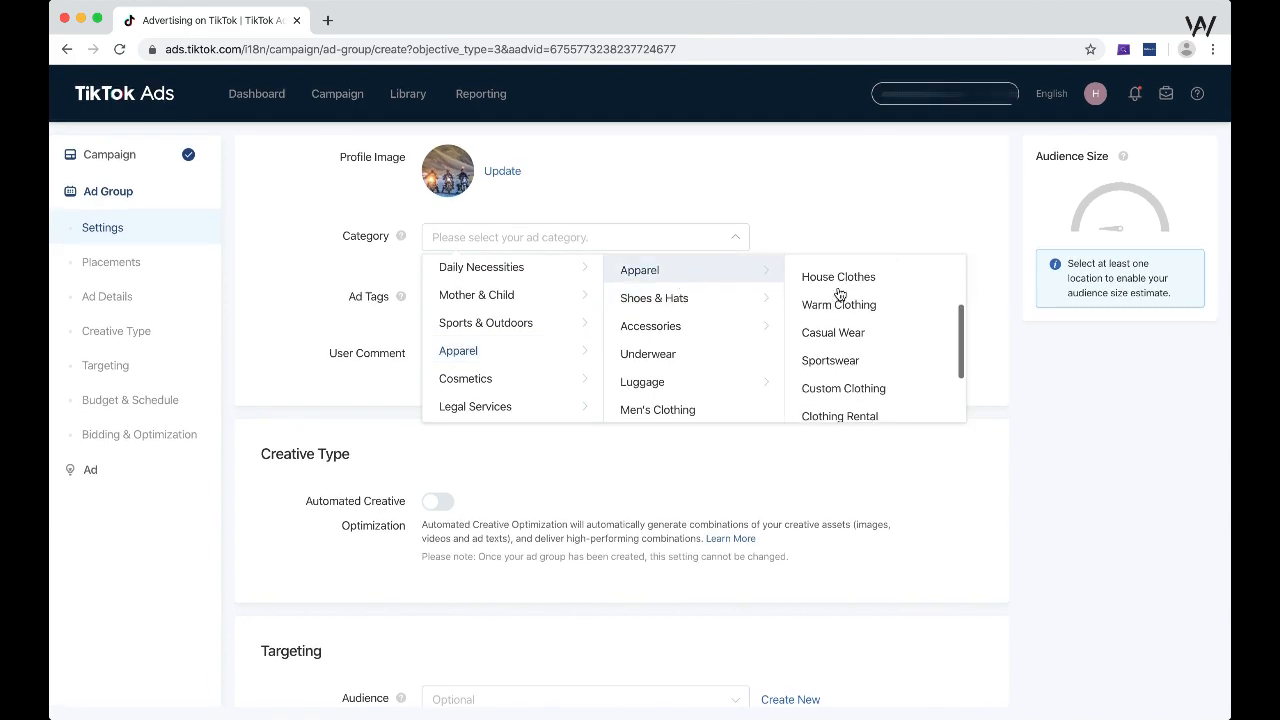
pyautogui.scroll(-3, 838, 294)
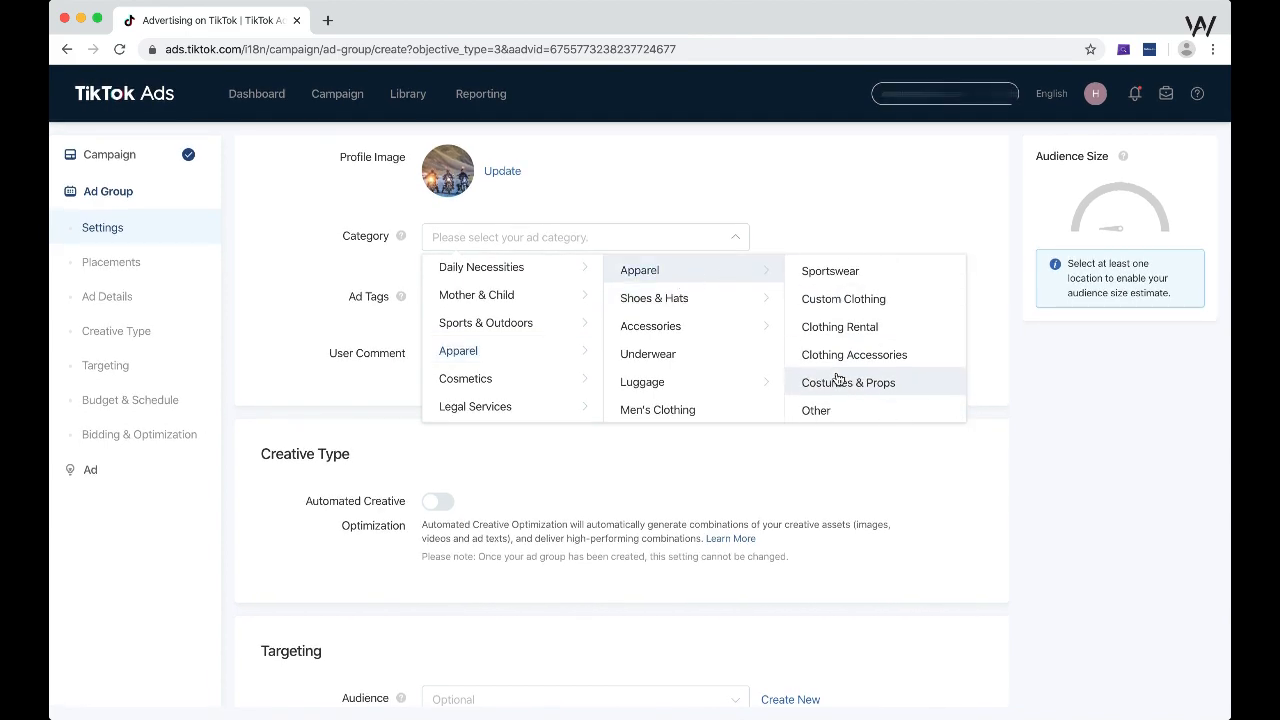
pyautogui.scroll(5, 838, 378)
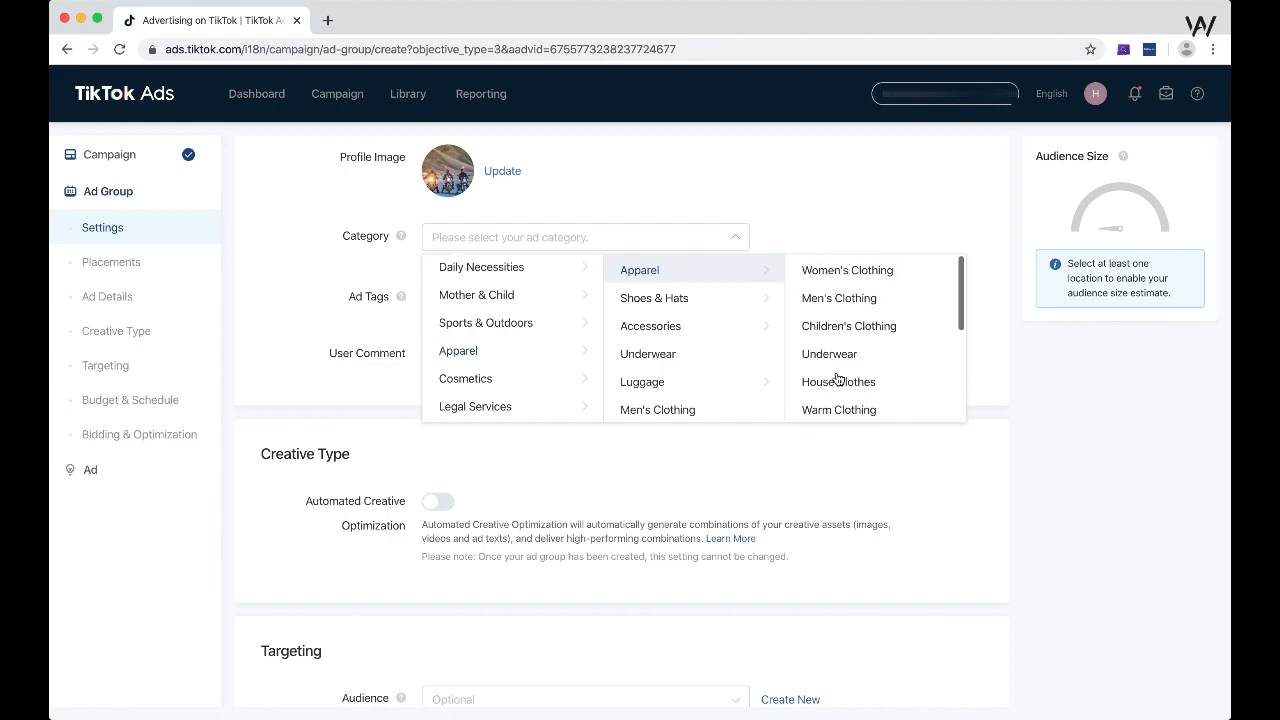
pyautogui.click(740, 300)
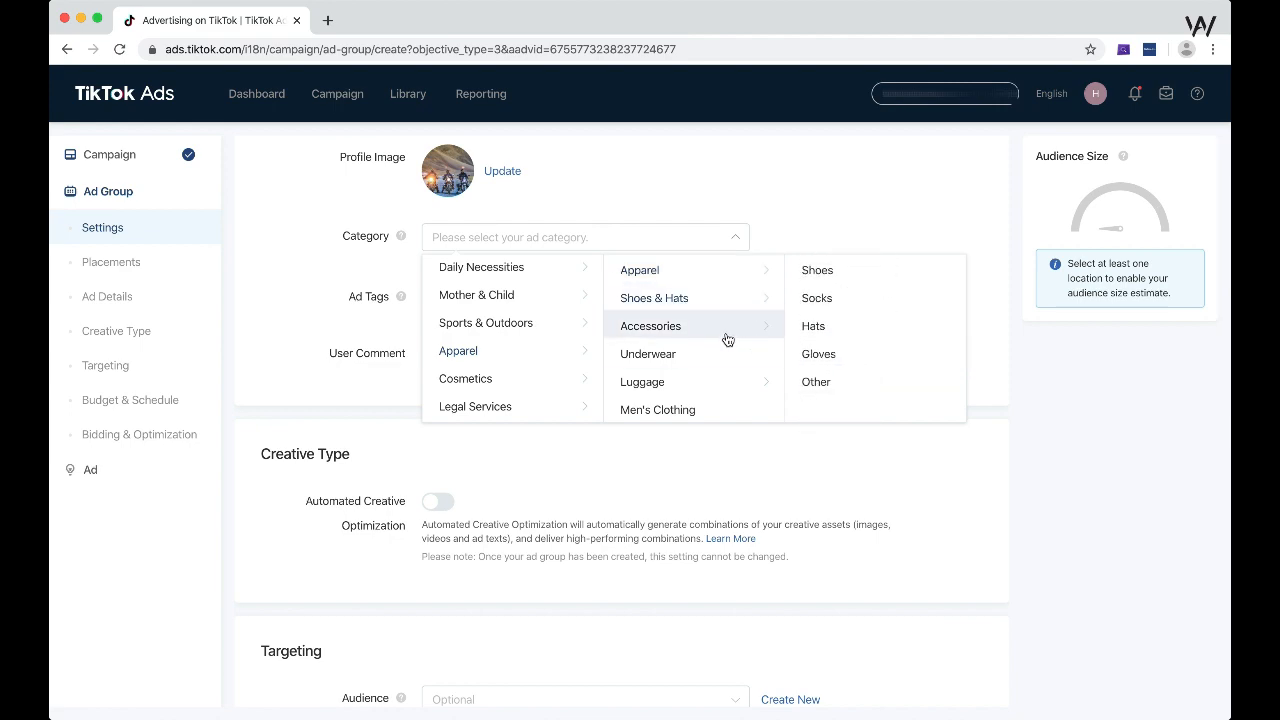
pyautogui.click(728, 340)
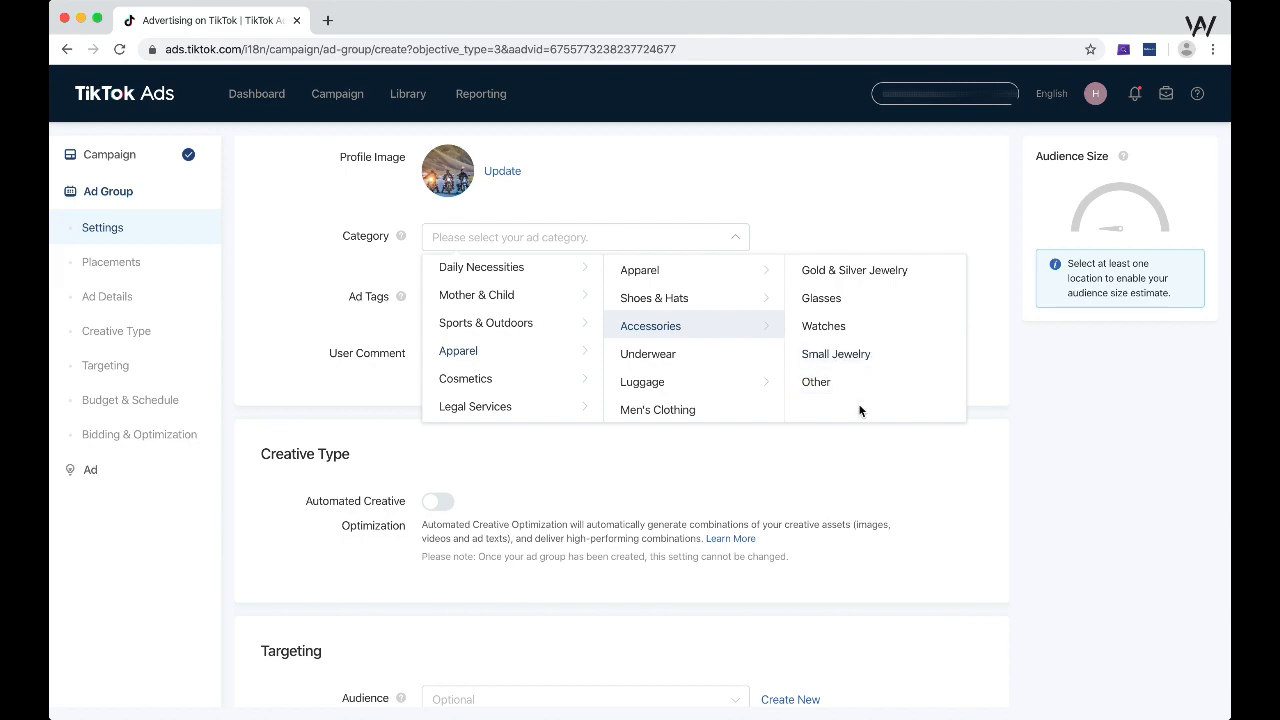
pyautogui.click(743, 323)
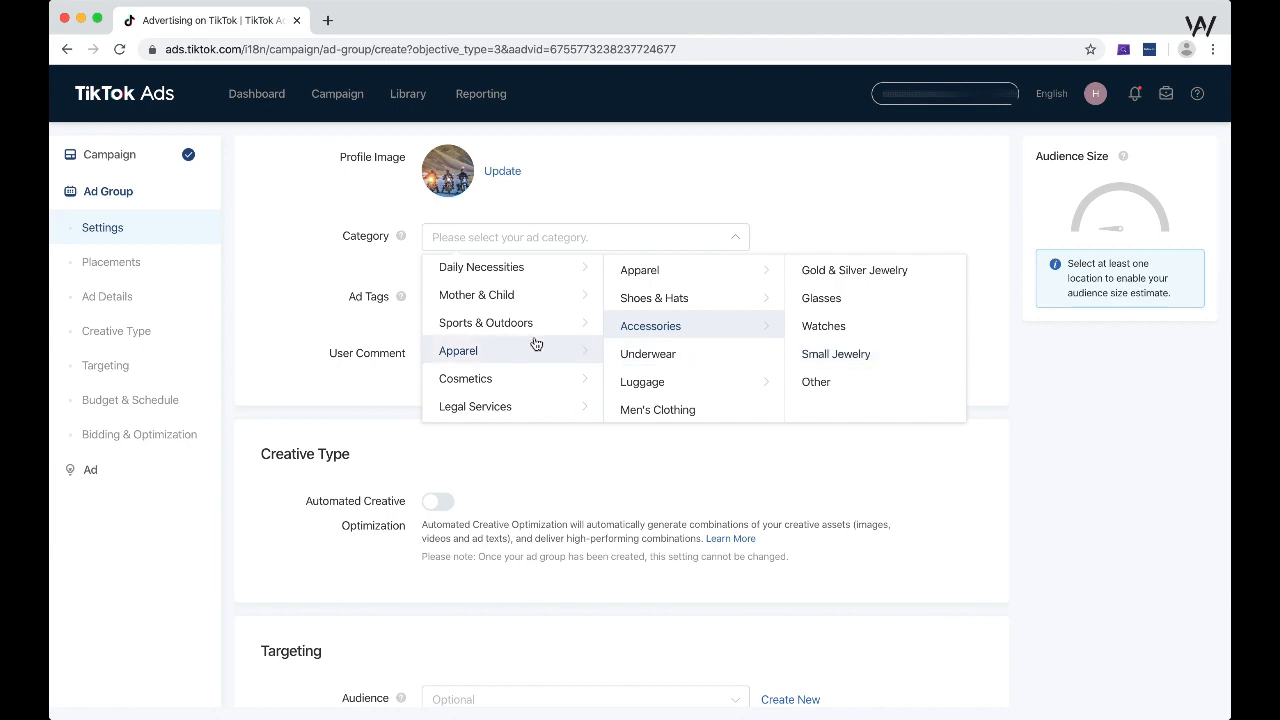
pyautogui.scroll(-3, 534, 340)
pyautogui.scroll(1, 537, 343)
pyautogui.scroll(2, 537, 343)
pyautogui.scroll(-3, 540, 337)
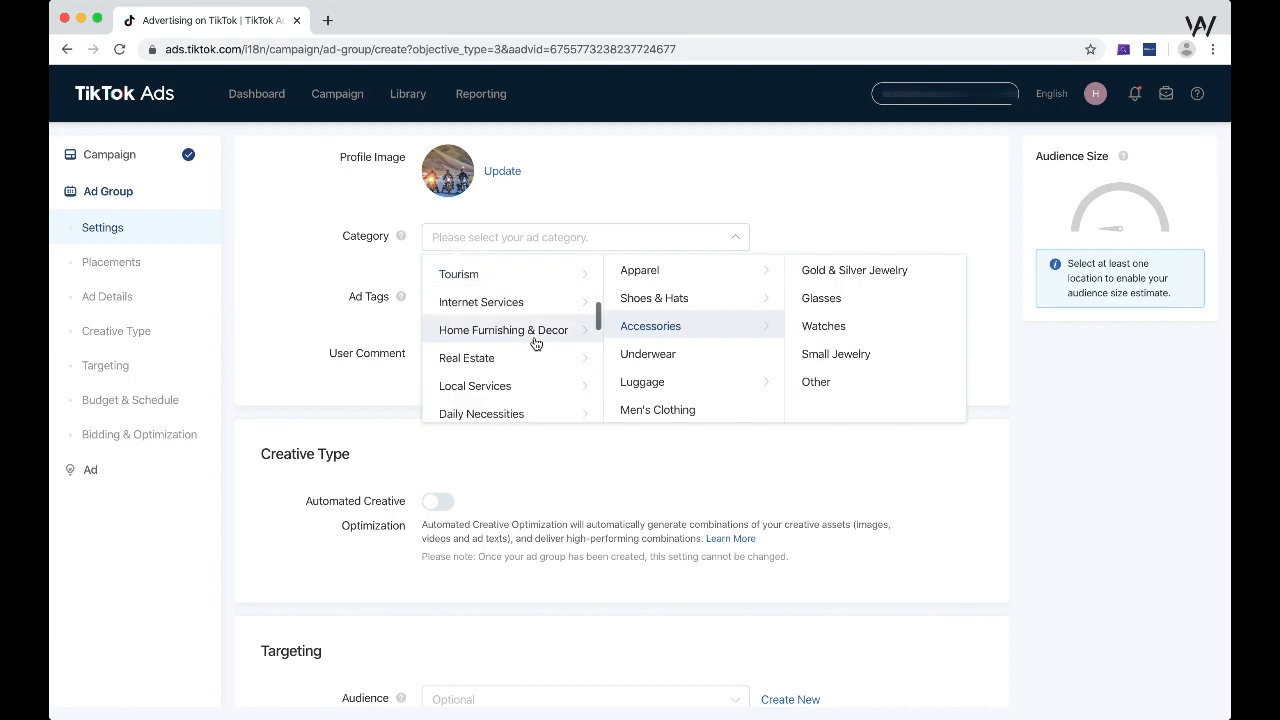
pyautogui.click(860, 360)
# Add the ad tag jewelry to the ad details
pyautogui.scroll(-1, 820, 315)
pyautogui.click(656, 278)
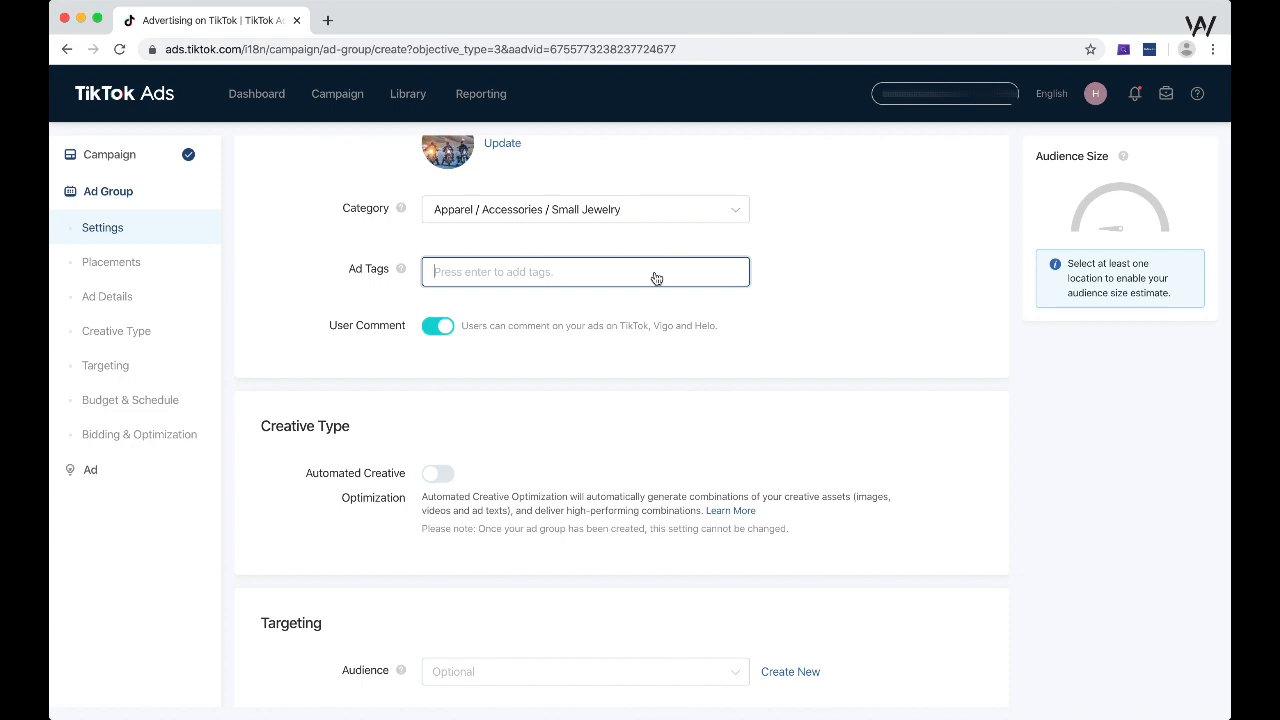
pyautogui.write('jewelry')
pyautogui.press('Return')
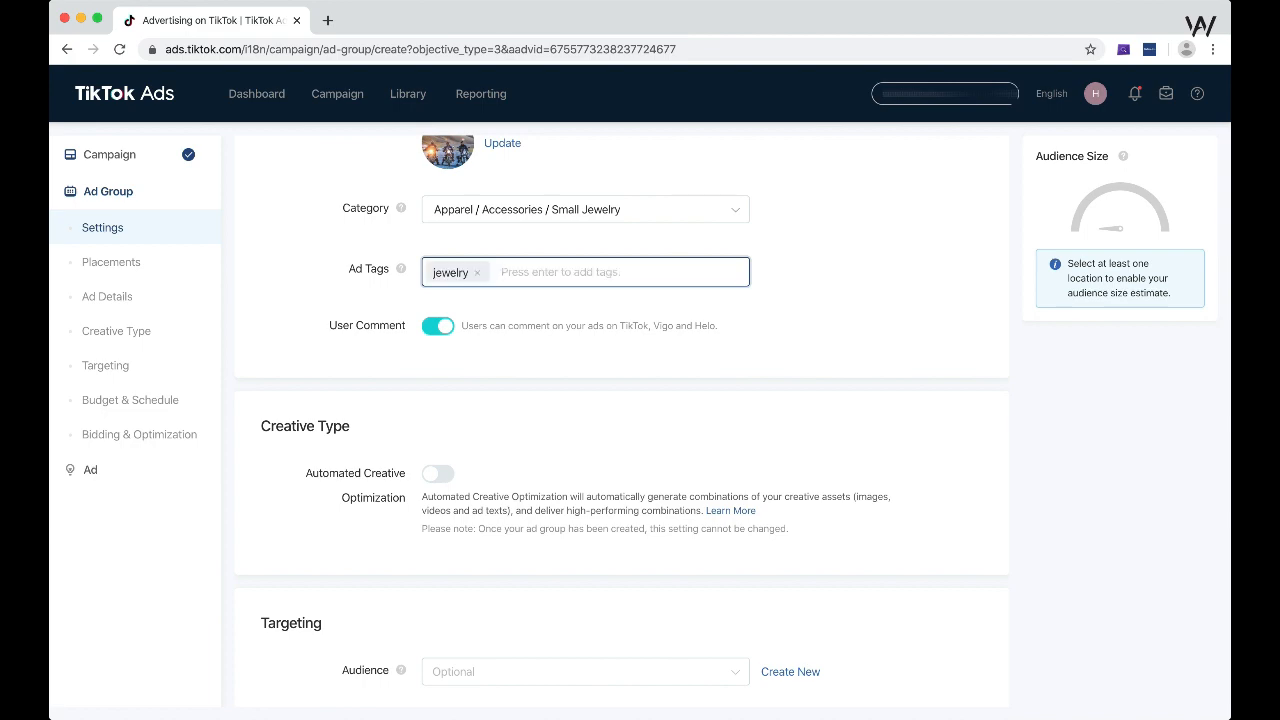
# Add the ad tags fashion, viral and imitation jewelry to the ad details
pyautogui.write('fashion')
pyautogui.press('Return')
pyautogui.write('viral')
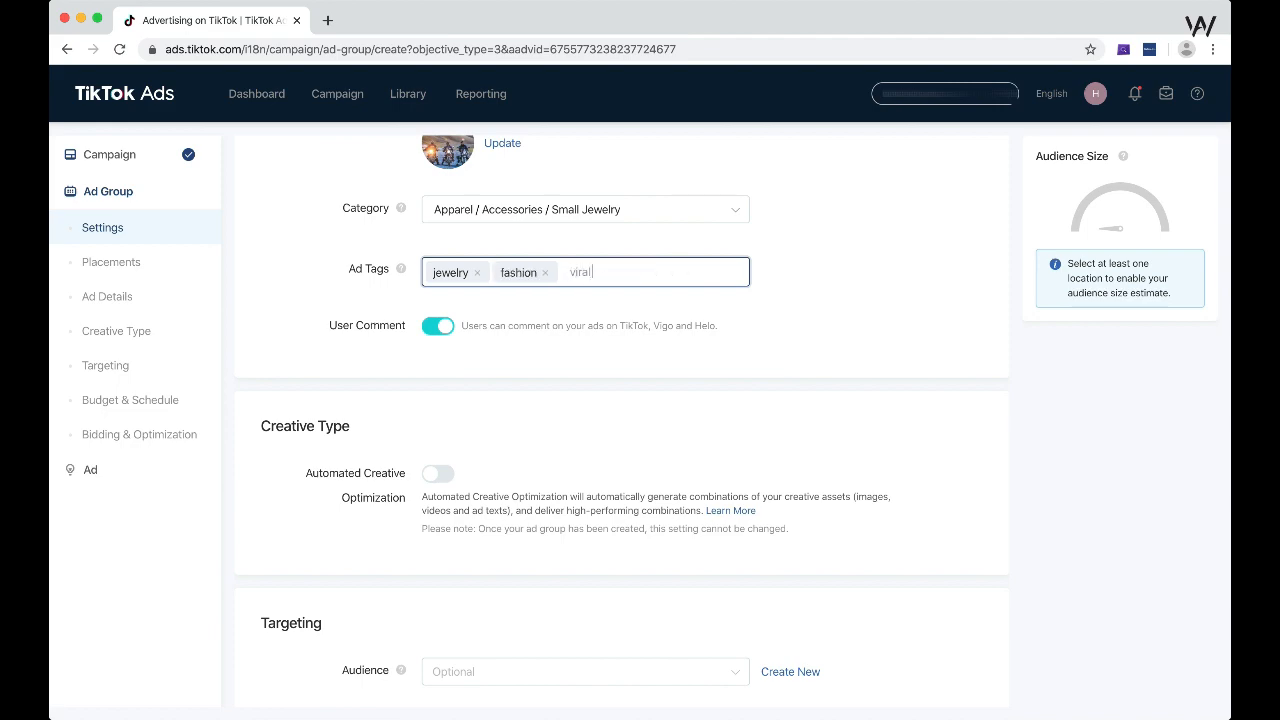
pyautogui.press('Return')
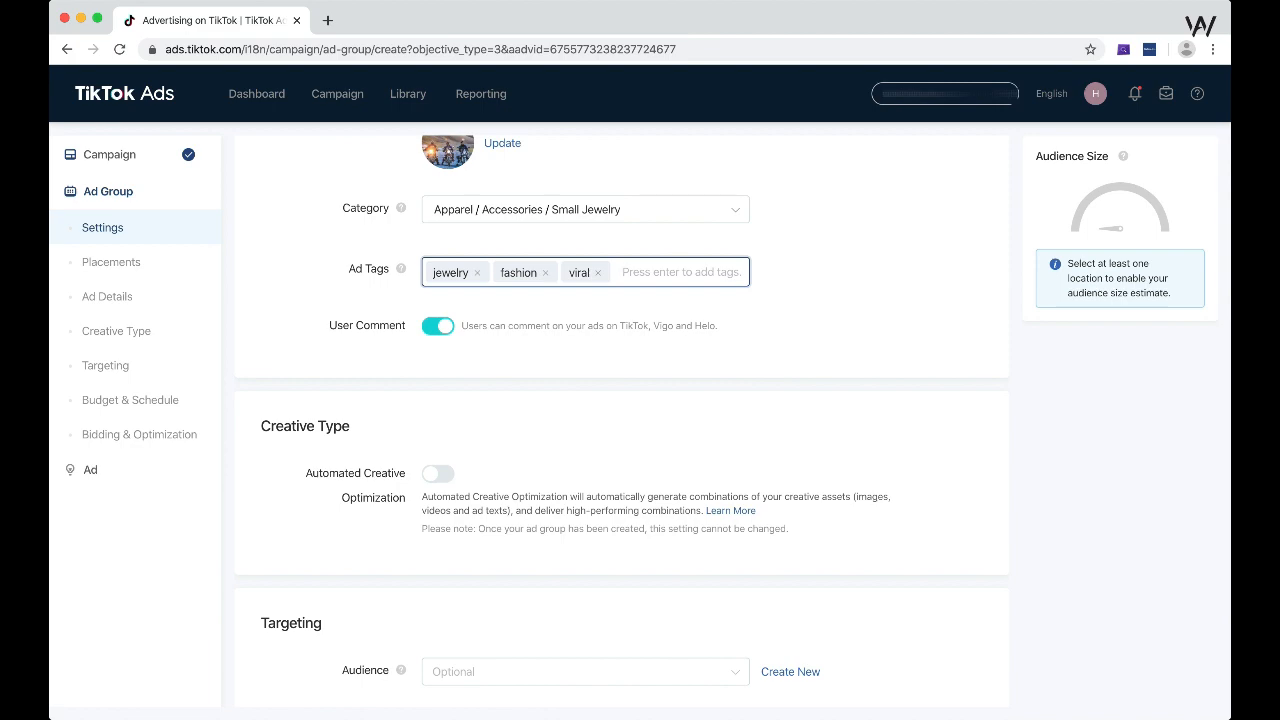
pyautogui.write('imitation jewelry')
pyautogui.press('Return')
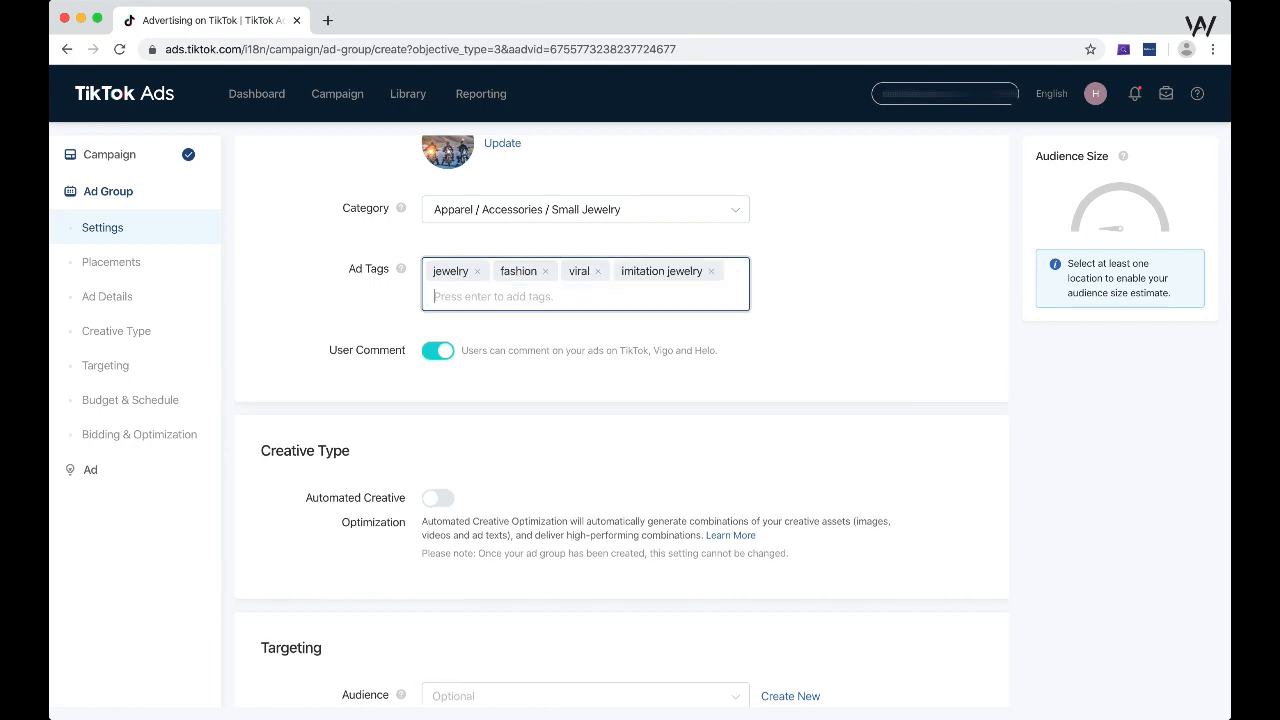
# Switch user comments off for the ads and turn them back on
pyautogui.scroll(-1, 877, 289)
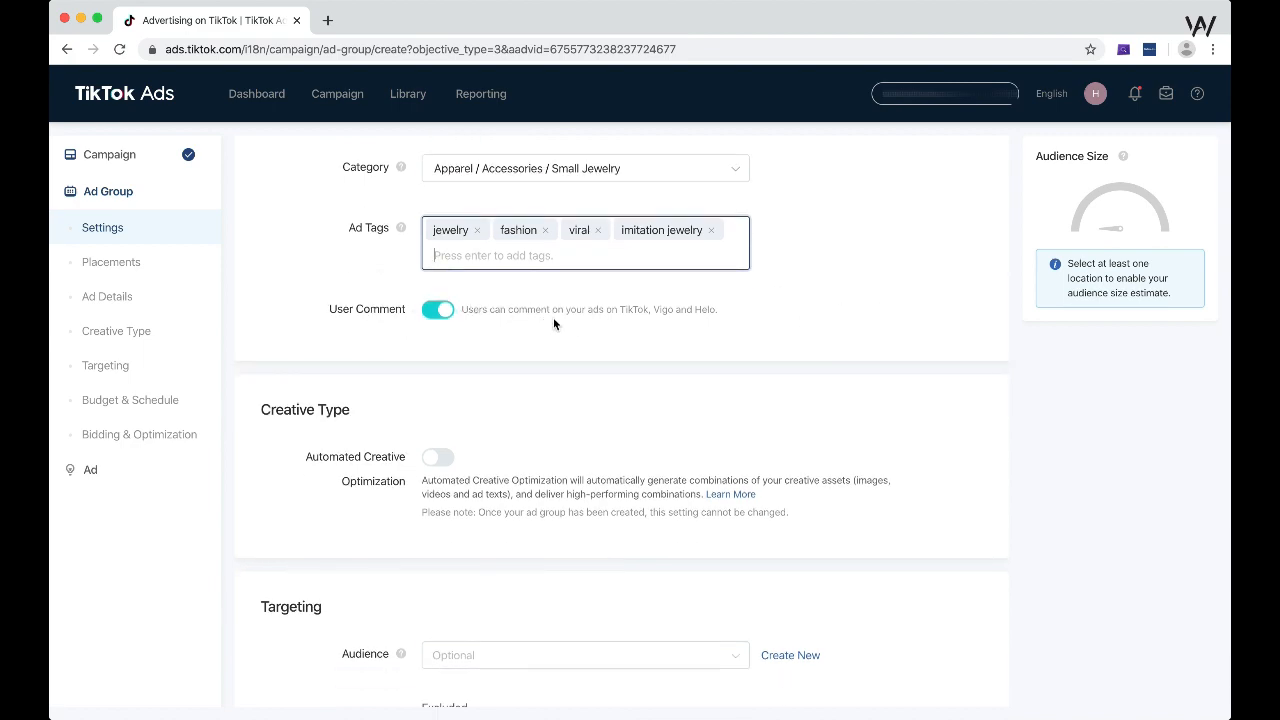
pyautogui.click(430, 312)
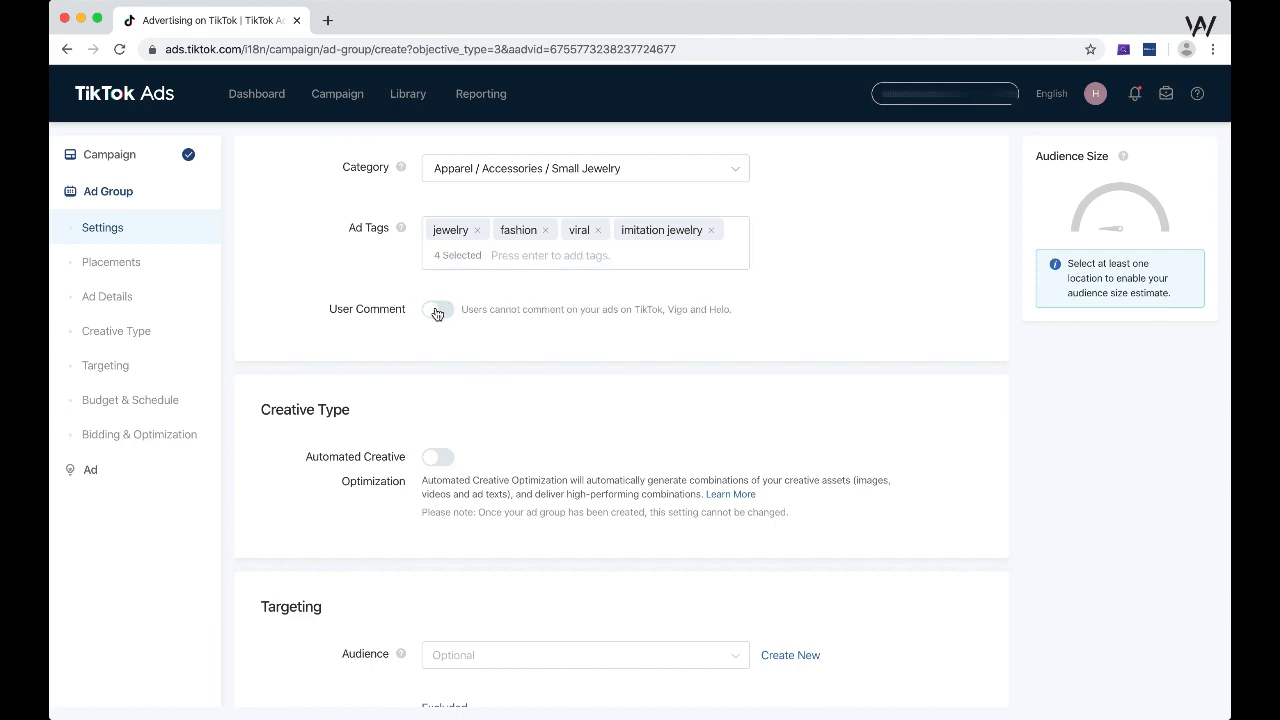
pyautogui.click(440, 313)
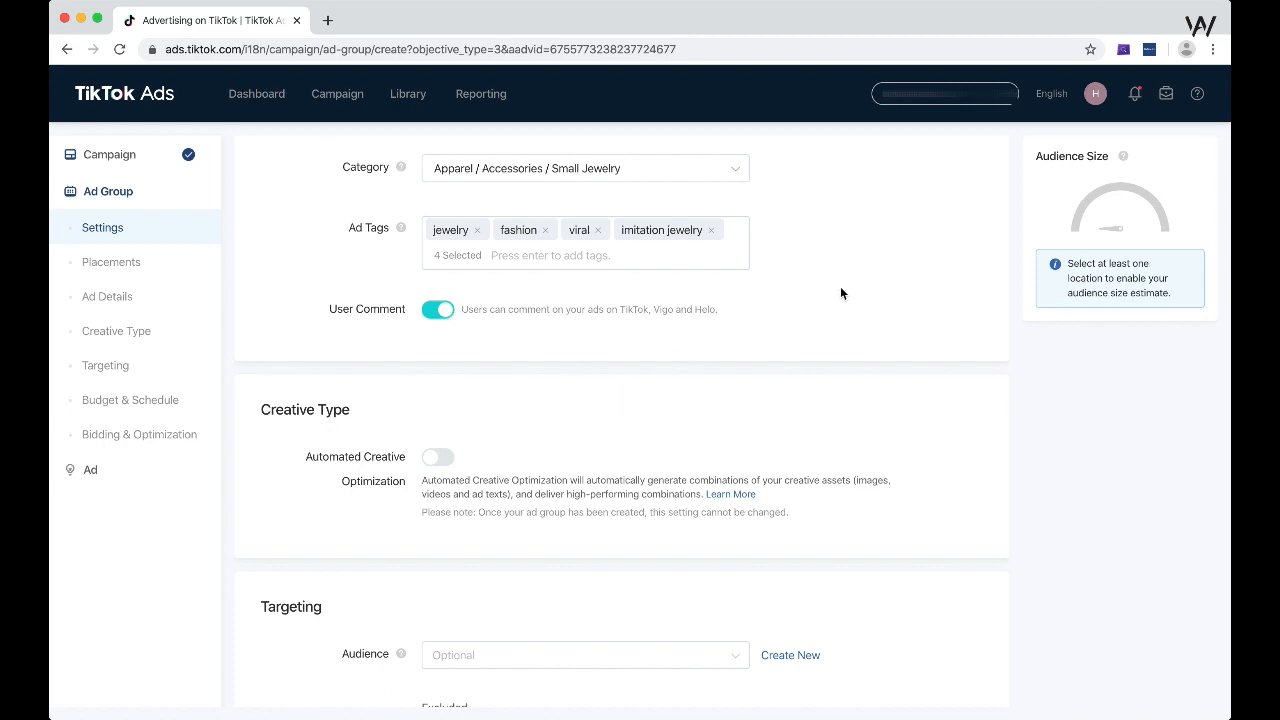
# Examine the Creative Type and Targeting sections of the ad group, including the explanation of the Audience setting
pyautogui.scroll(-2, 840, 290)
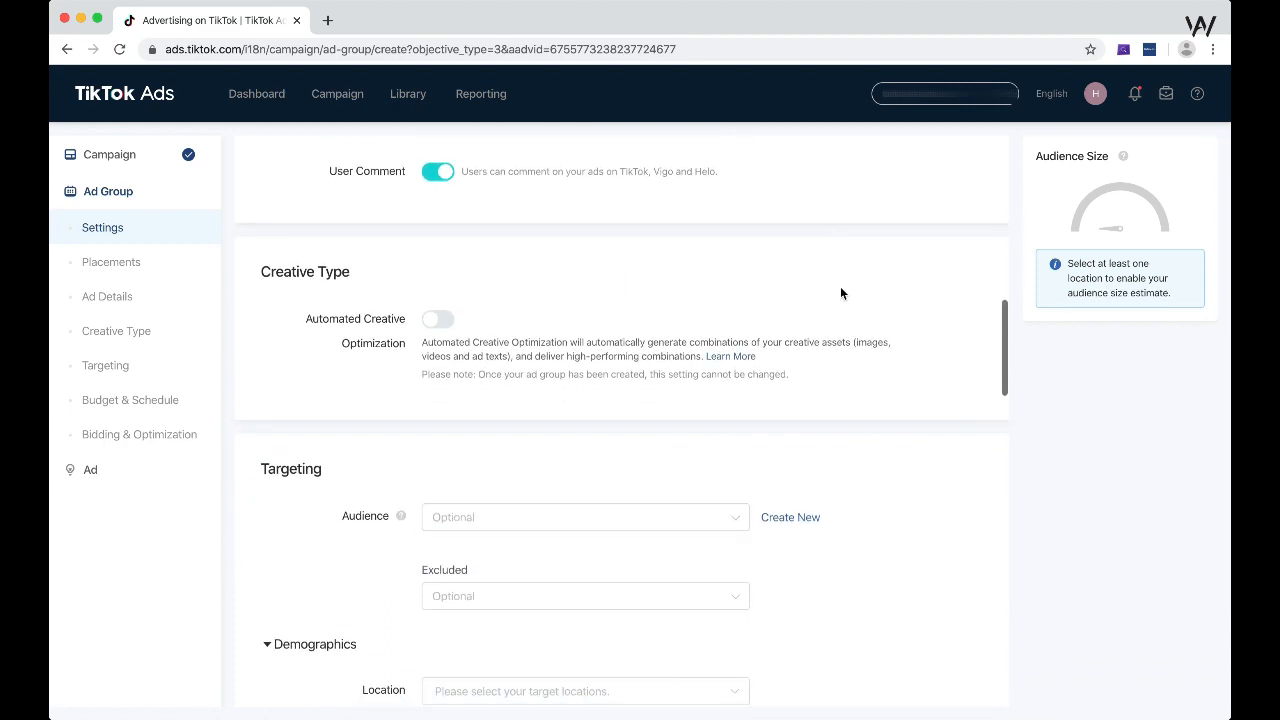
pyautogui.scroll(-1, 840, 293)
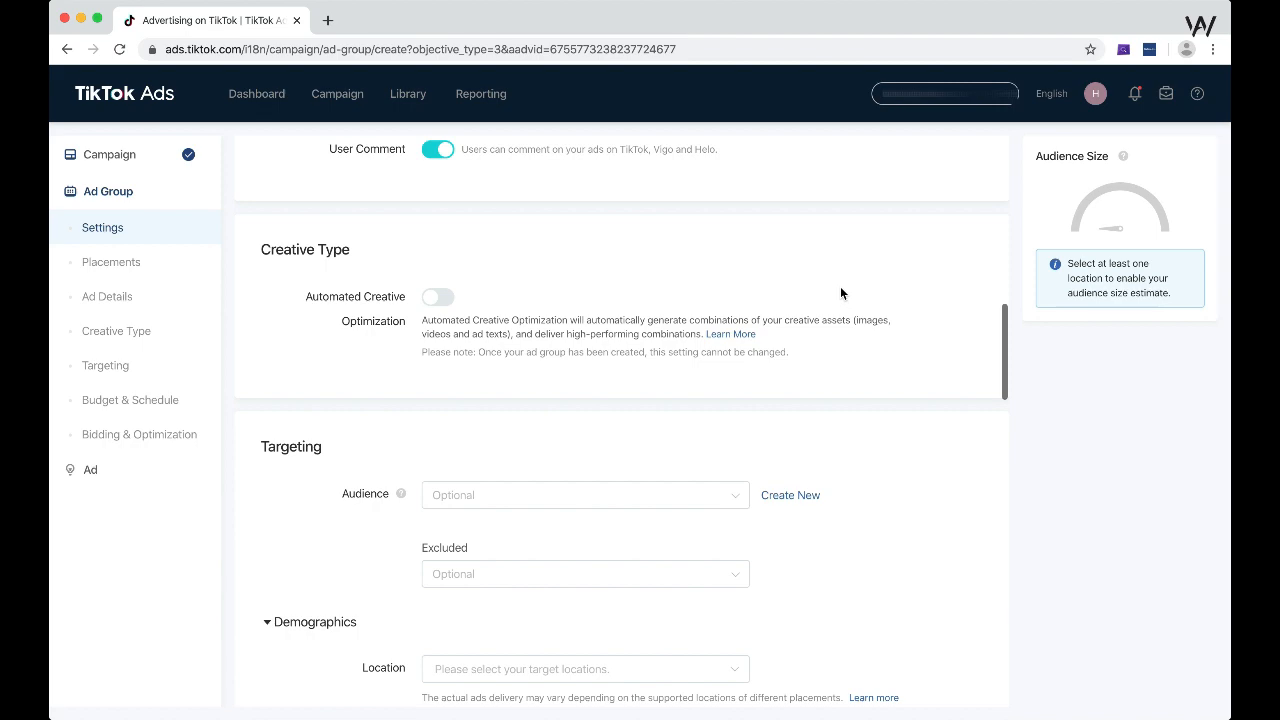
pyautogui.scroll(-1, 840, 290)
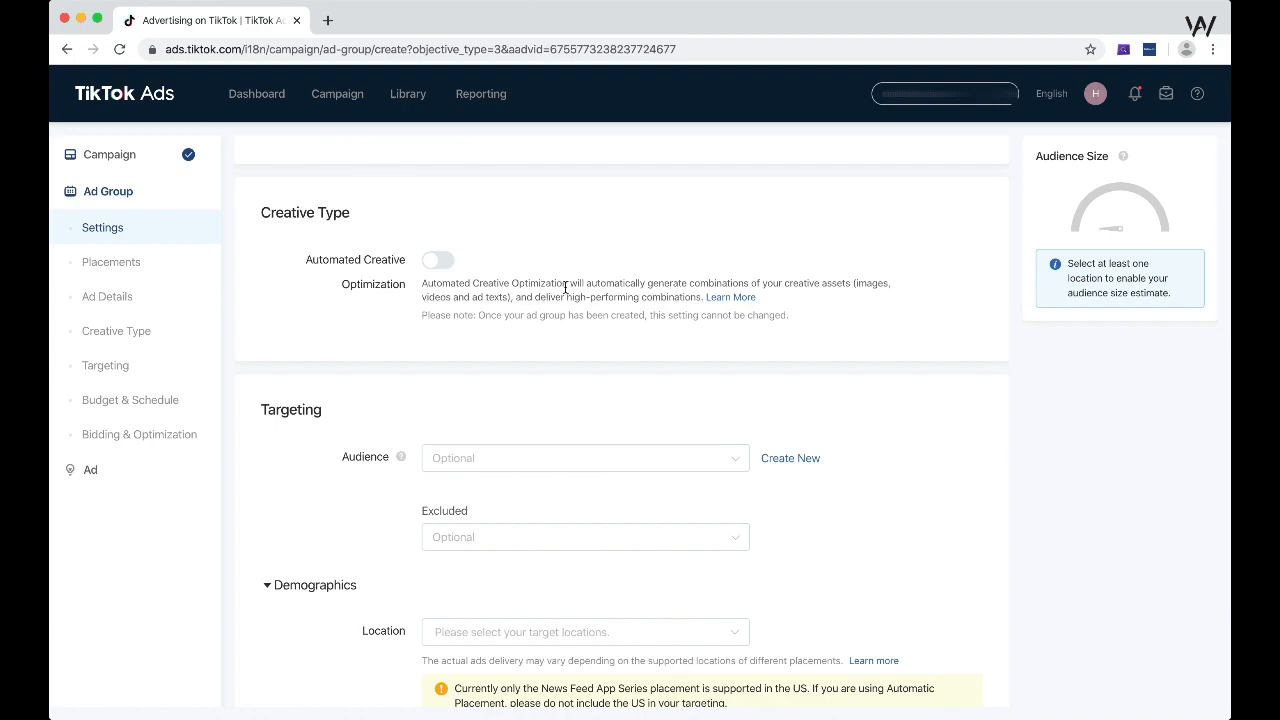
pyautogui.scroll(-3, 612, 270)
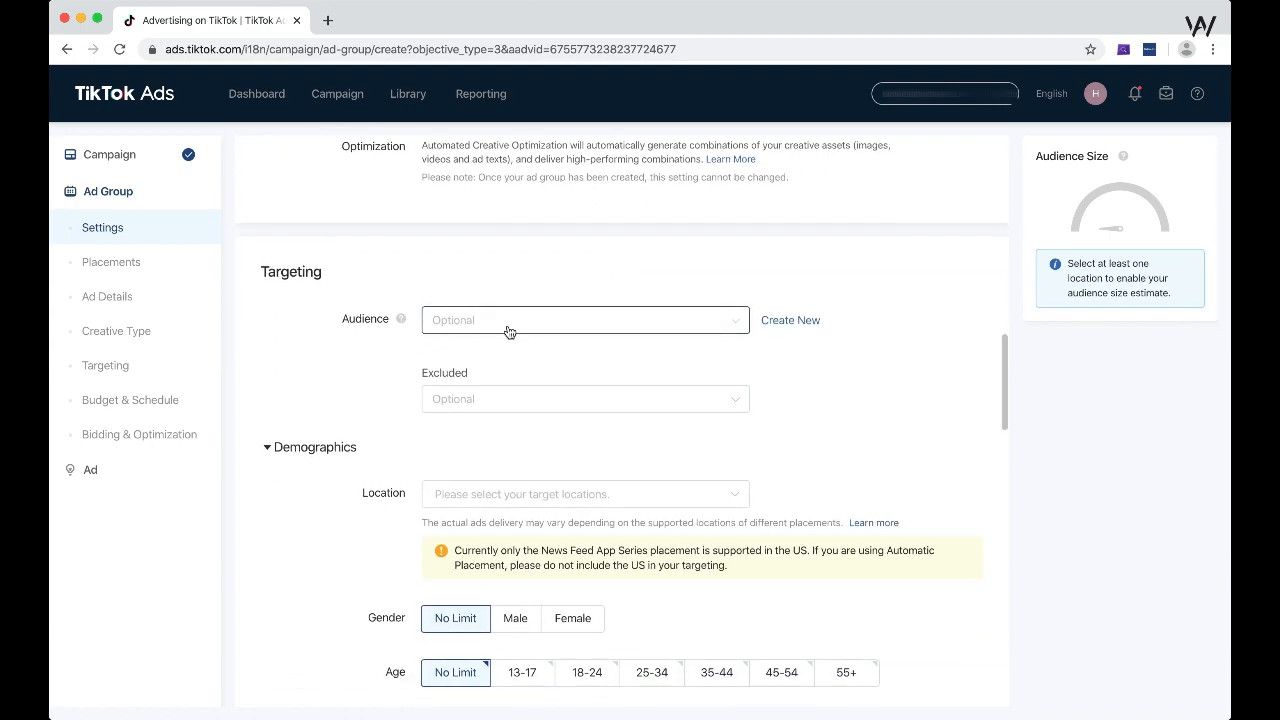
pyautogui.scroll(10, 497, 329)
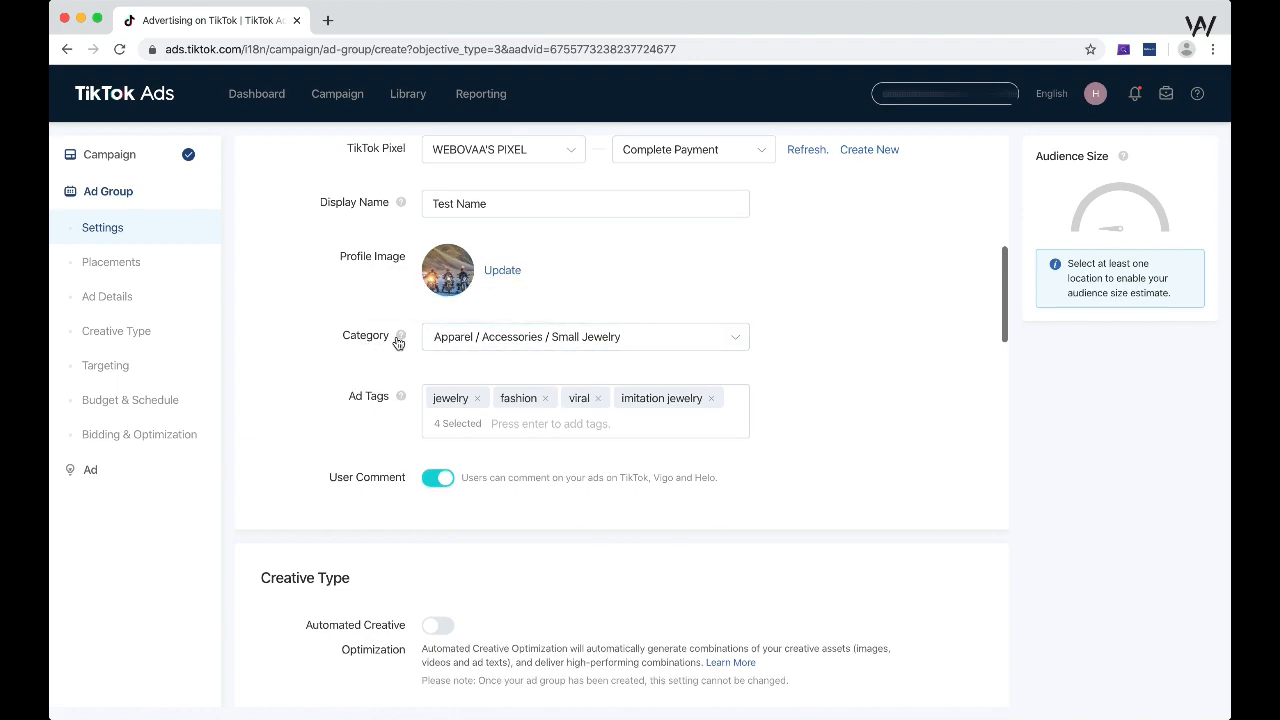
pyautogui.moveTo(399, 337)
pyautogui.scroll(-4, 396, 340)
pyautogui.scroll(-2, 396, 342)
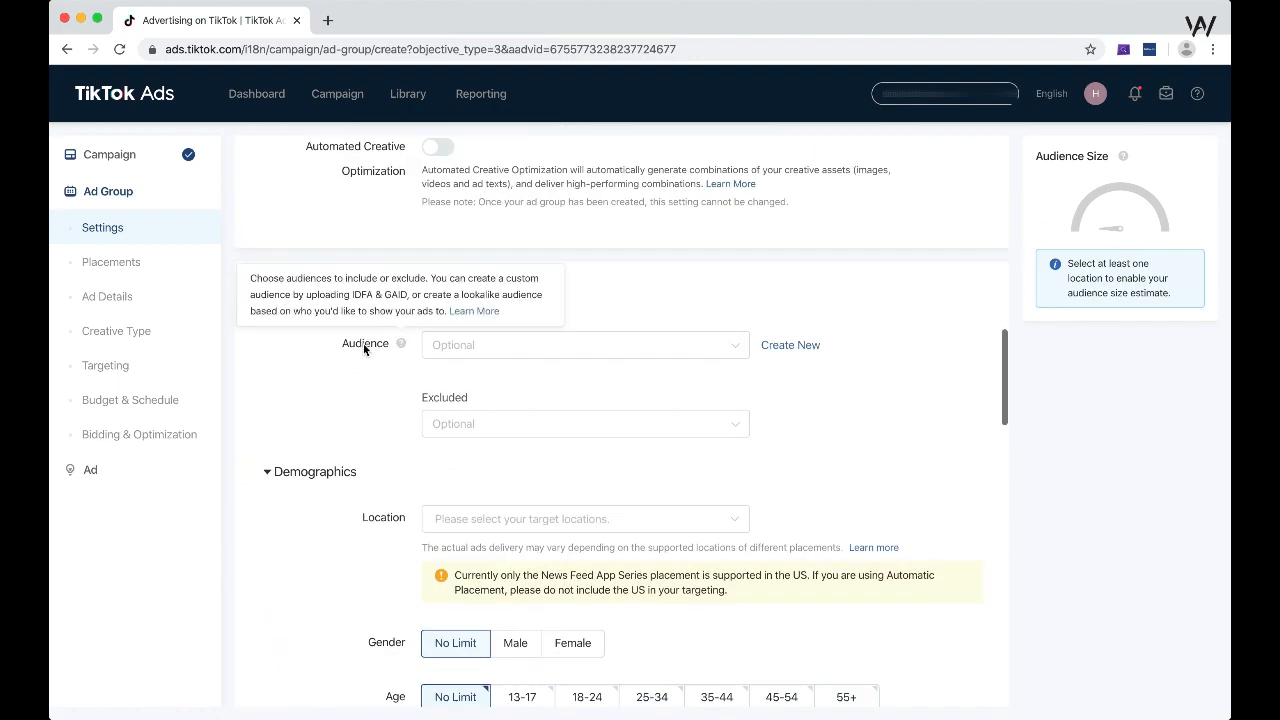
# Examine the saved audiences available for inclusion and exclusion in the ad group's targeting
pyautogui.click(551, 354)
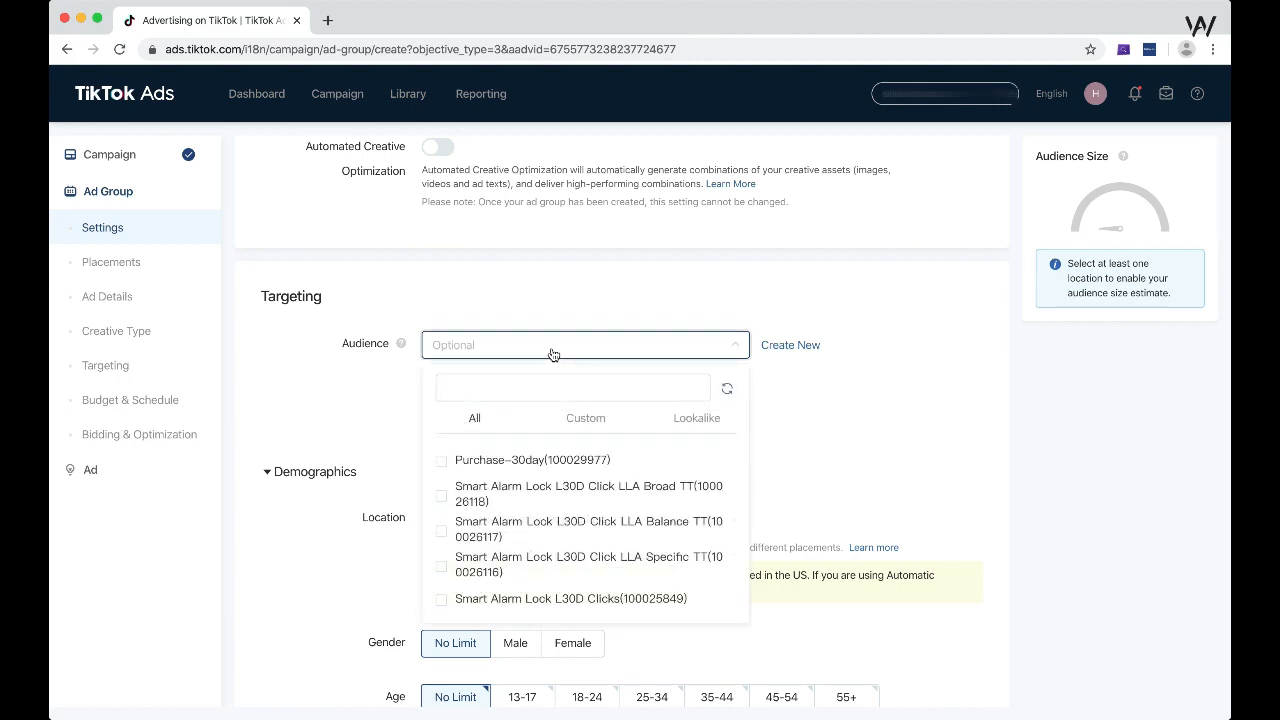
pyautogui.click(551, 354)
pyautogui.scroll(-1, 780, 285)
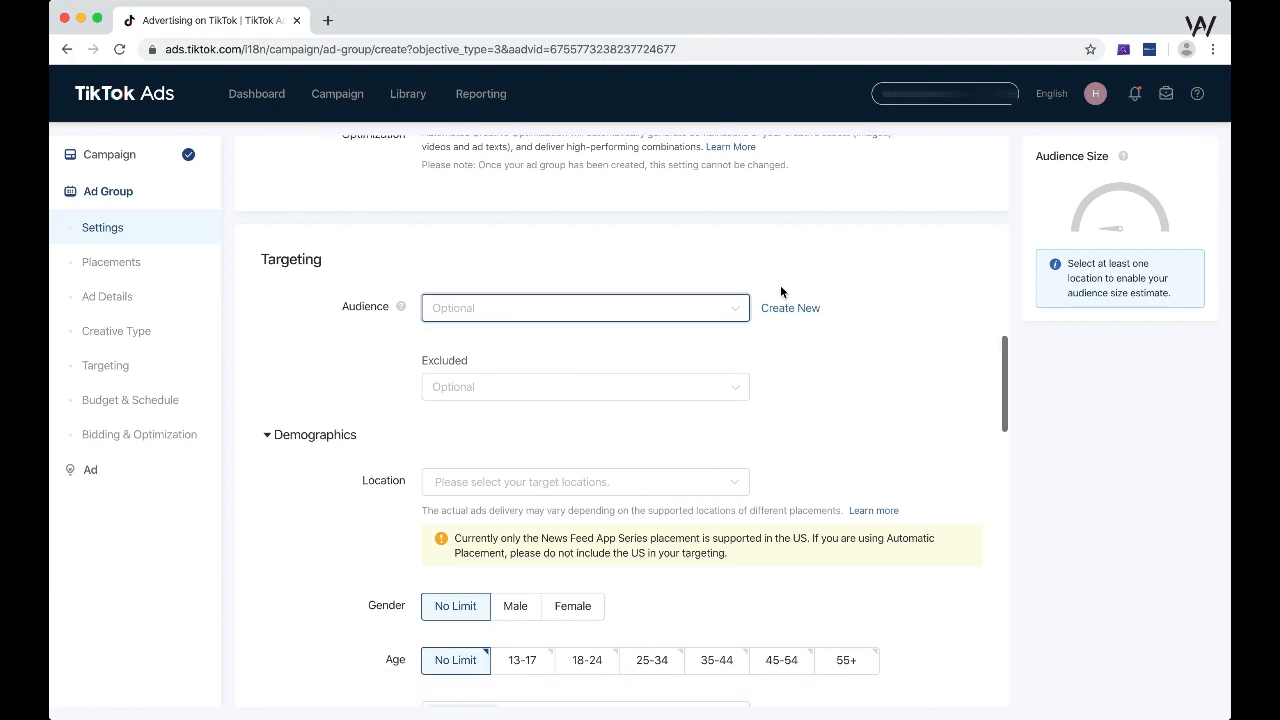
pyautogui.scroll(-1, 780, 285)
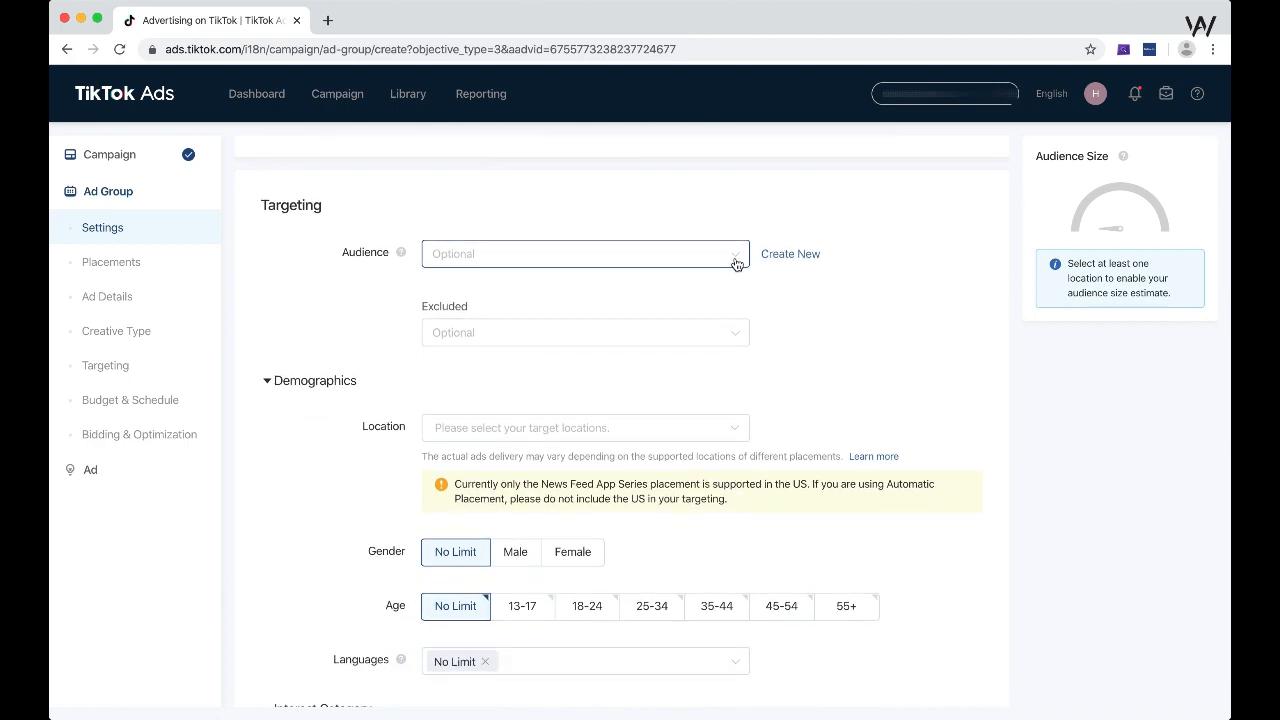
pyautogui.click(737, 262)
pyautogui.click(732, 265)
pyautogui.click(706, 344)
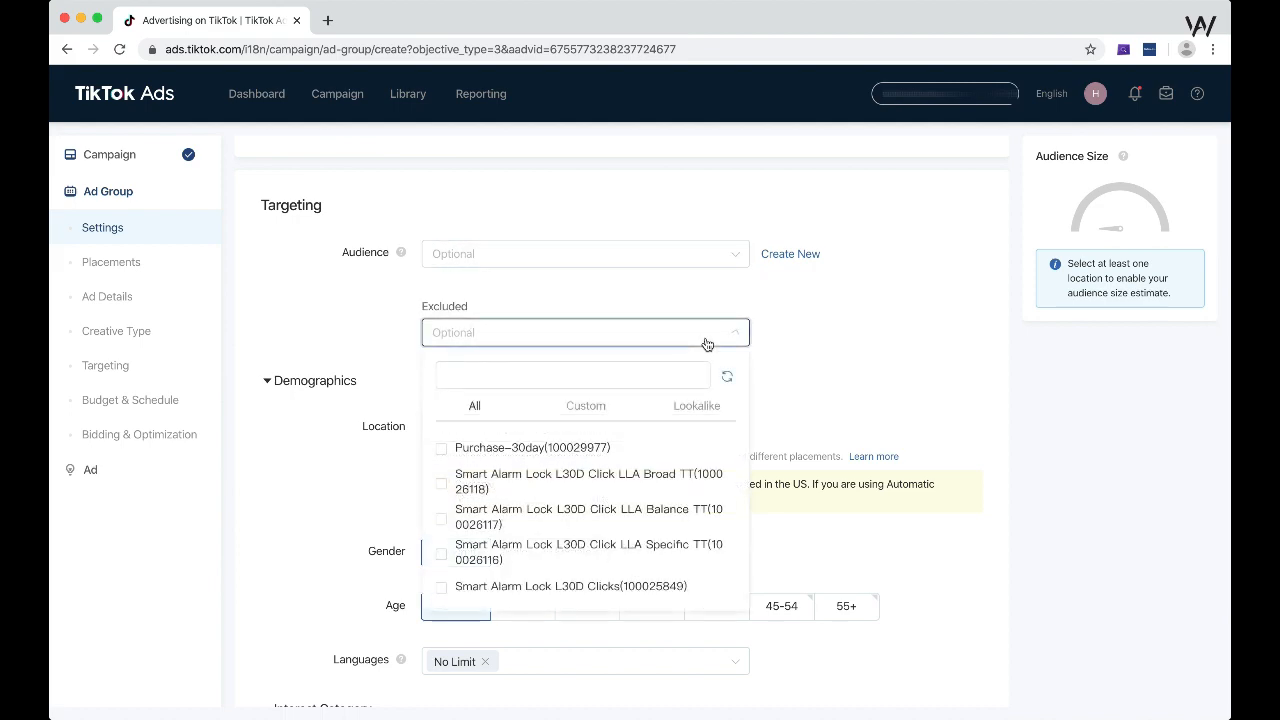
pyautogui.click(835, 330)
# Set the target location to Mumbai, within India's State of Maharashtra
pyautogui.scroll(-3, 875, 330)
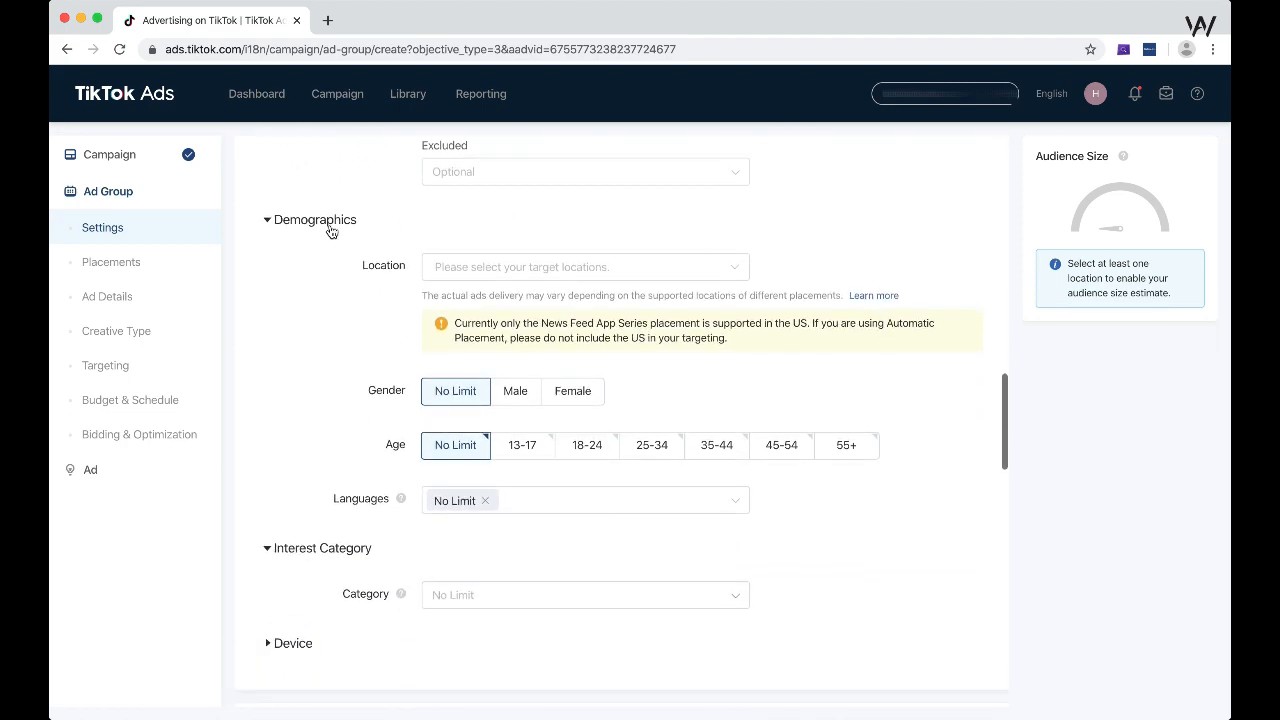
pyautogui.click(484, 265)
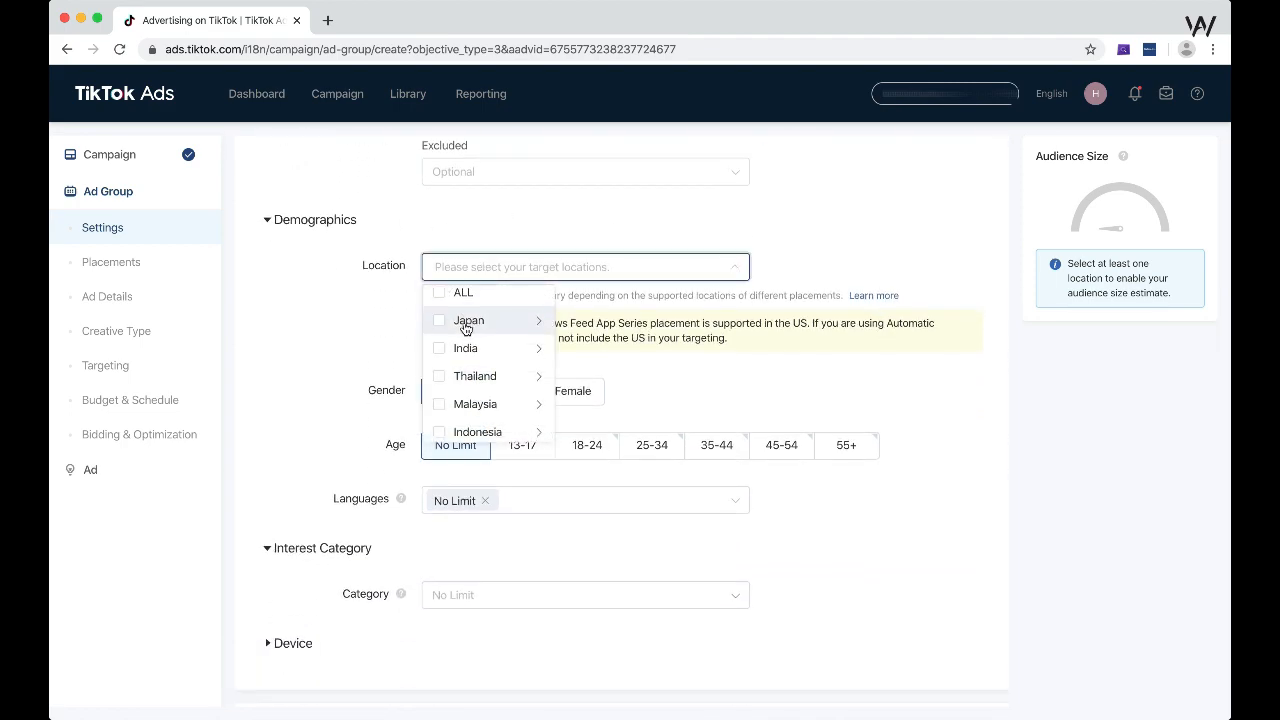
pyautogui.scroll(-1, 452, 330)
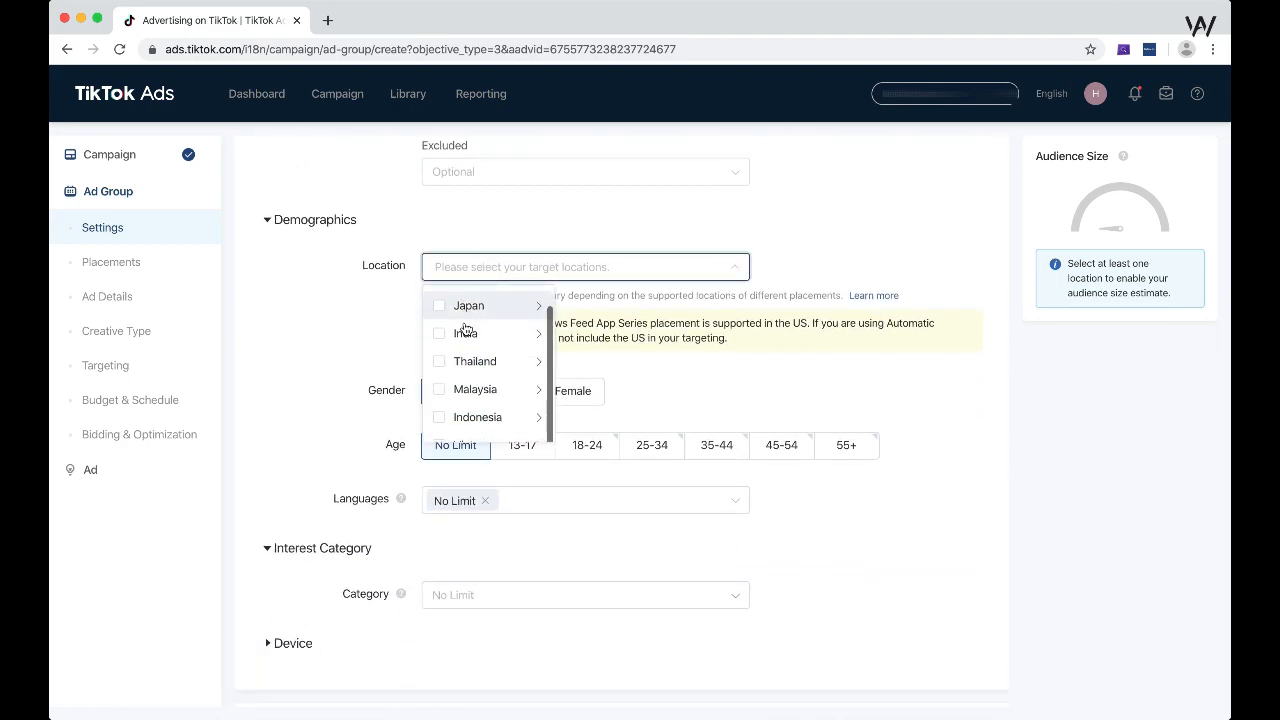
pyautogui.click(531, 337)
pyautogui.scroll(-5, 735, 360)
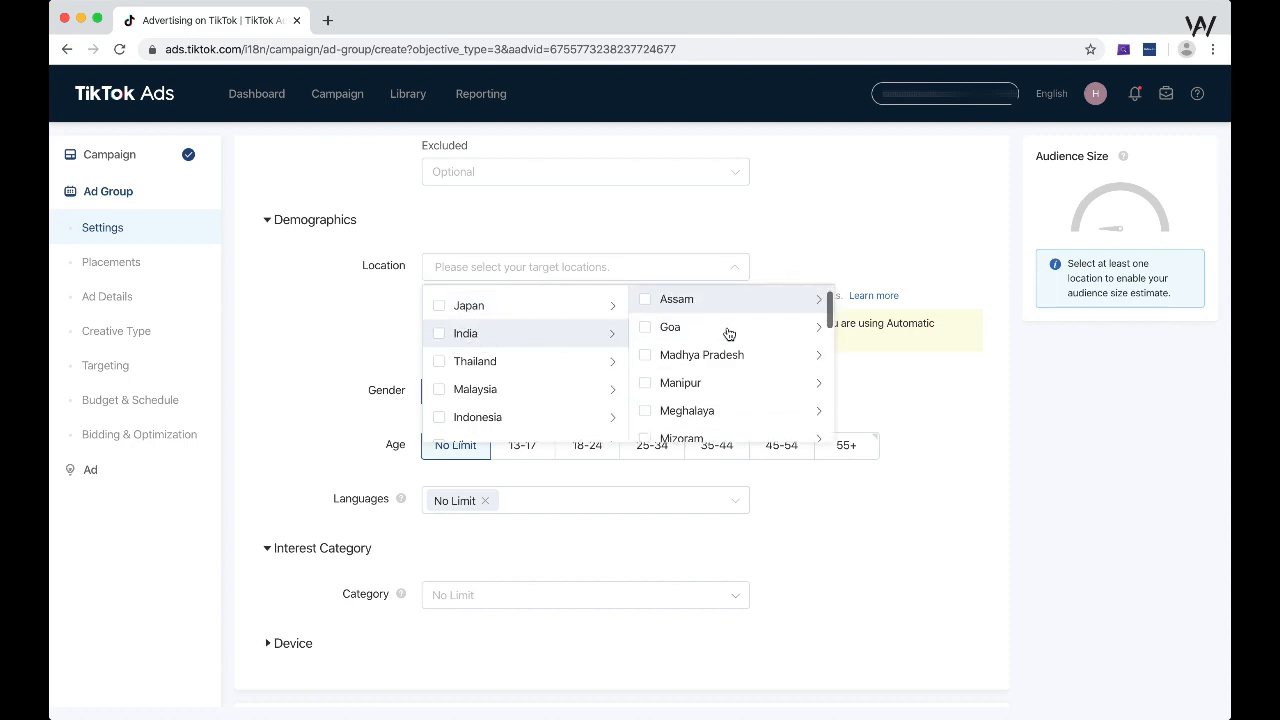
pyautogui.scroll(-5, 743, 382)
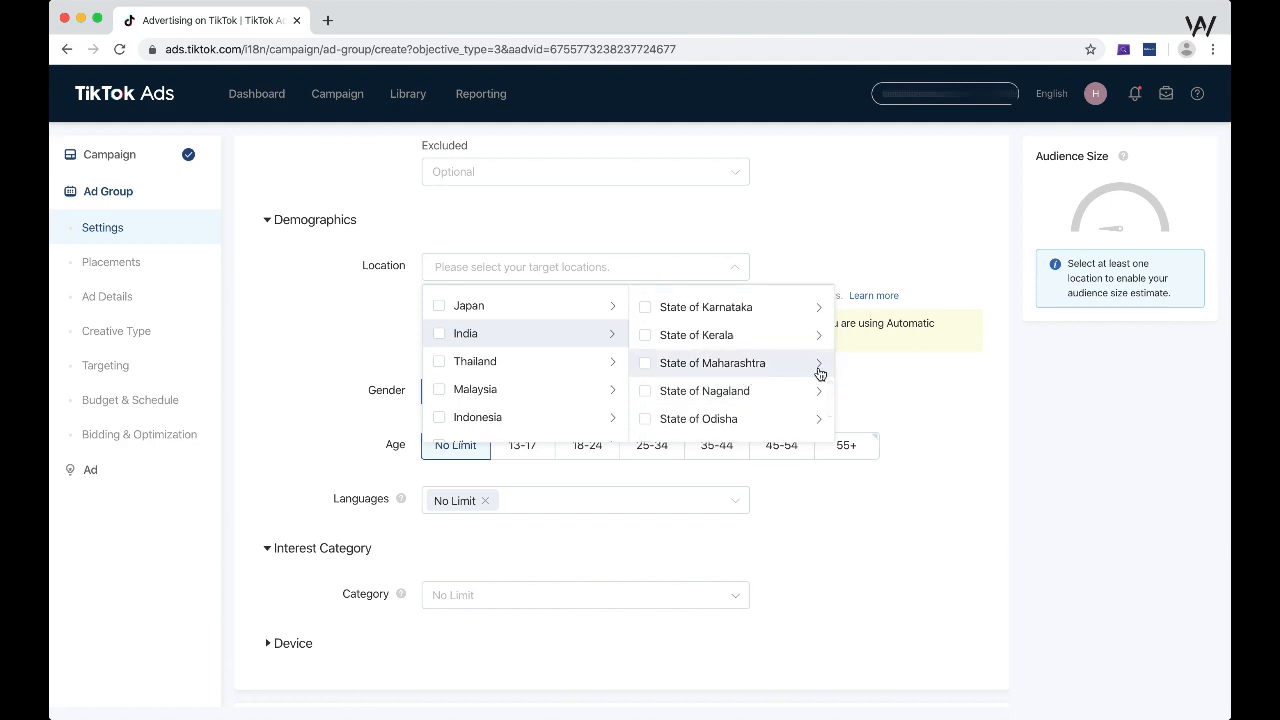
pyautogui.click(820, 371)
pyautogui.scroll(-3, 863, 371)
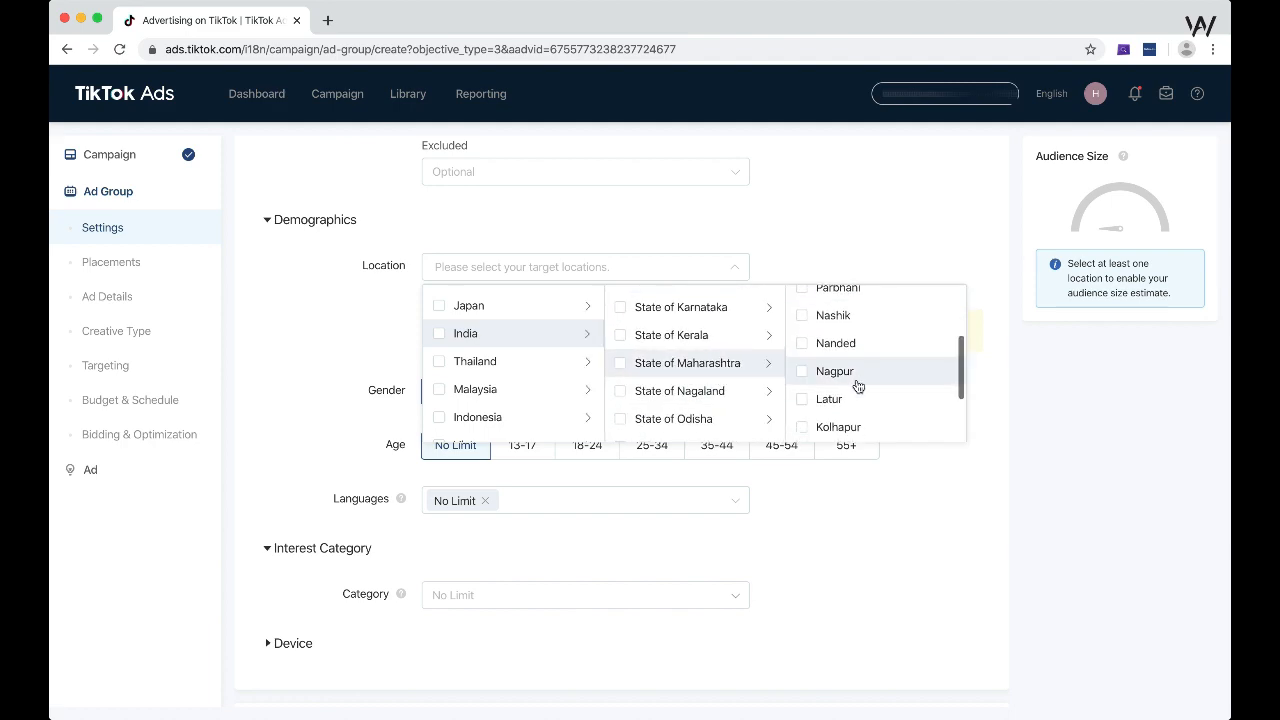
pyautogui.scroll(-3, 851, 317)
pyautogui.scroll(-1, 849, 322)
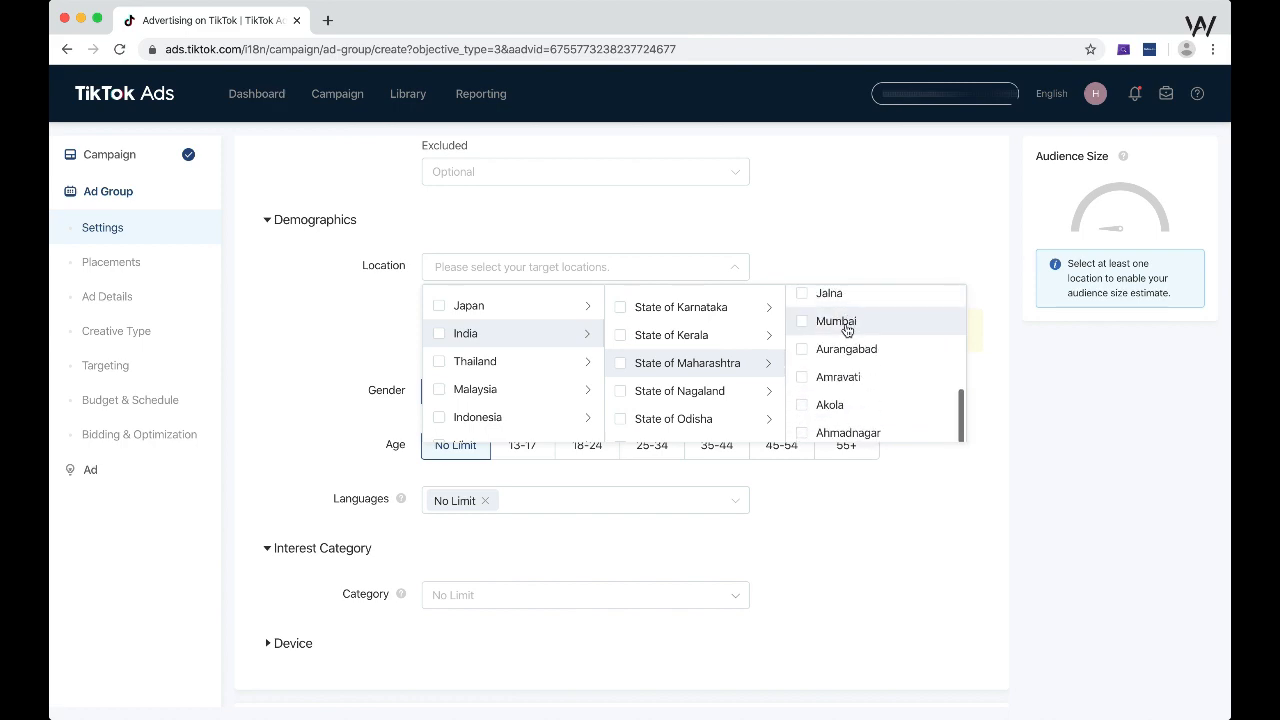
pyautogui.click(846, 324)
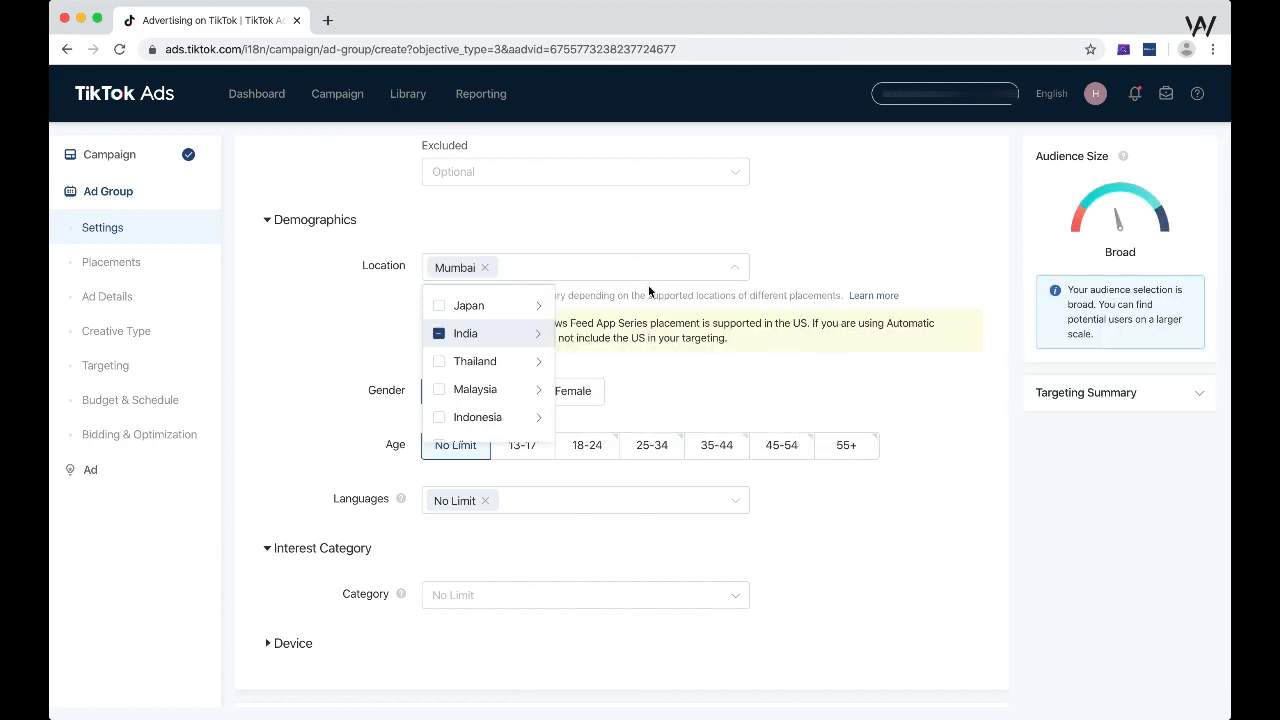
# Try widening the target locations to all of India, Thailand and Malaysia, and to every available country
pyautogui.click(439, 334)
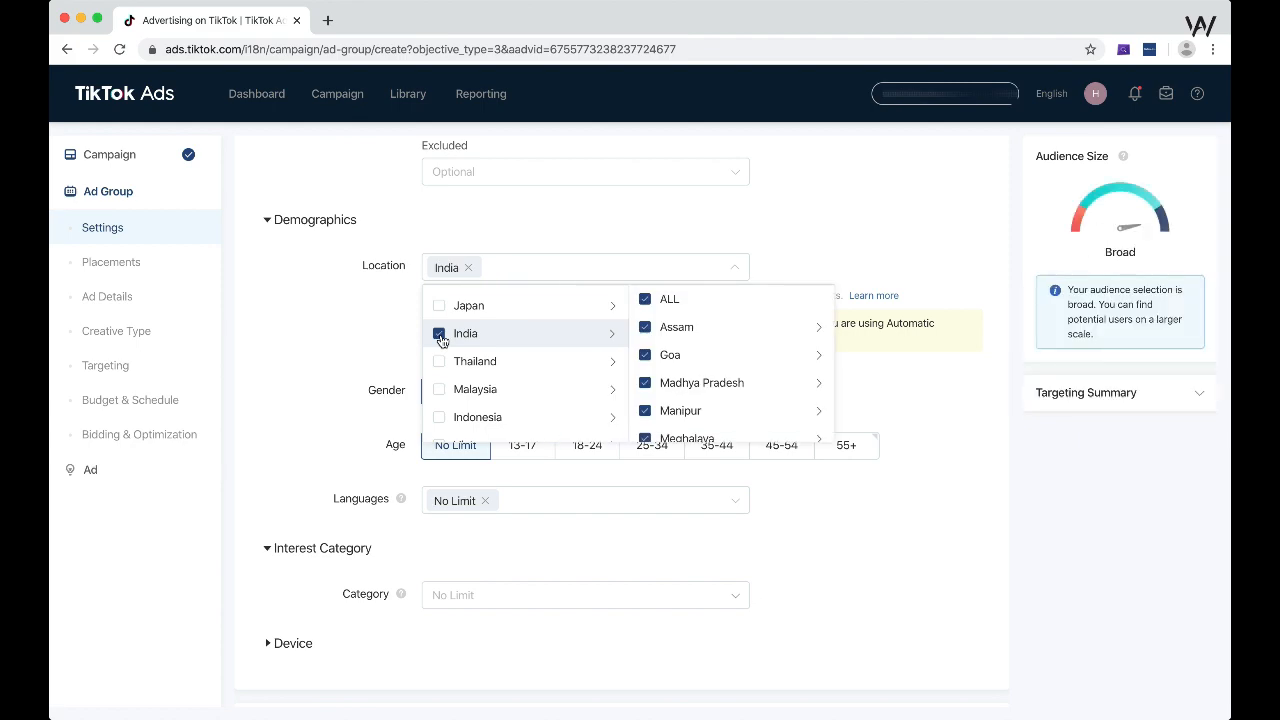
pyautogui.click(439, 362)
pyautogui.click(476, 386)
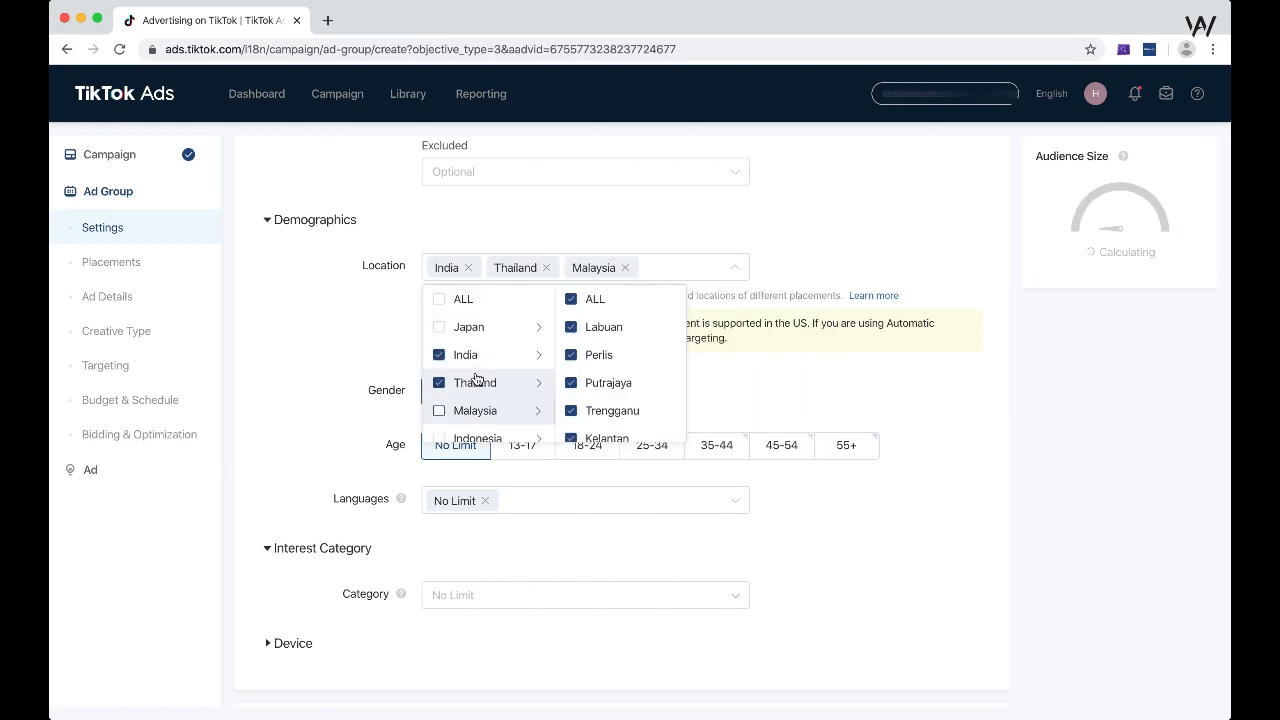
pyautogui.click(438, 299)
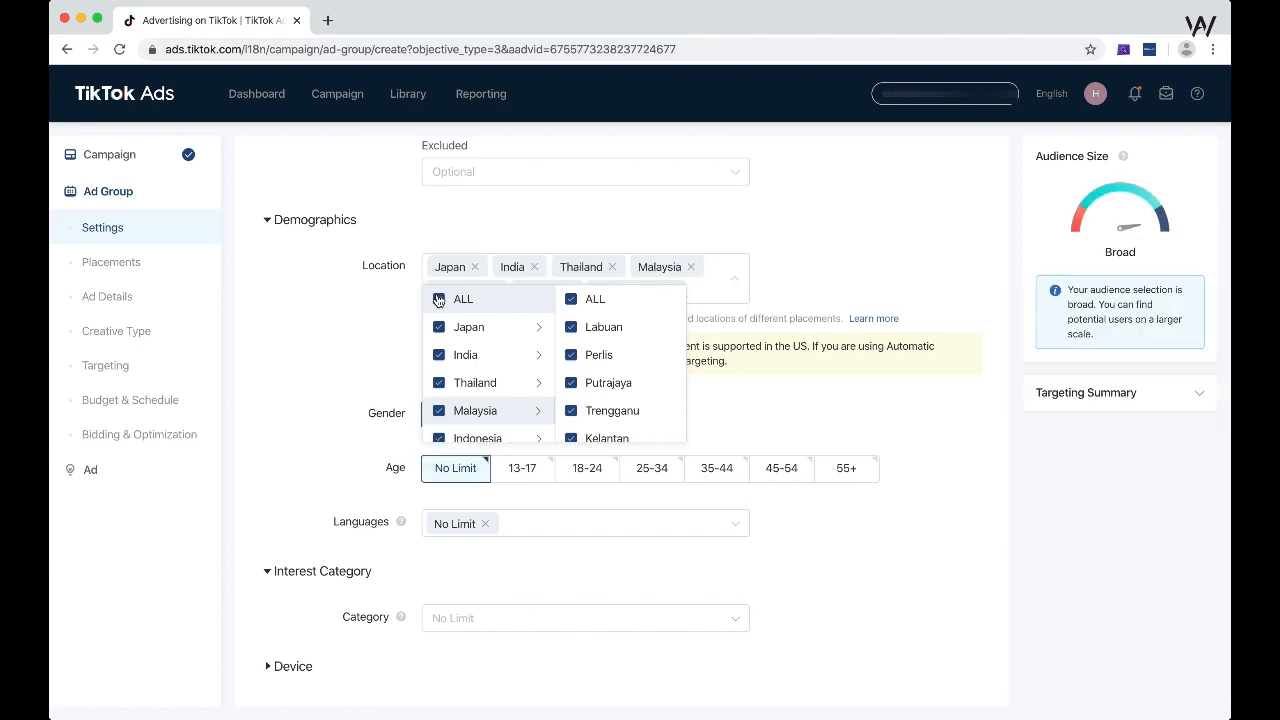
# Clear all selected target locations and target only India
pyautogui.click(438, 299)
pyautogui.click(439, 355)
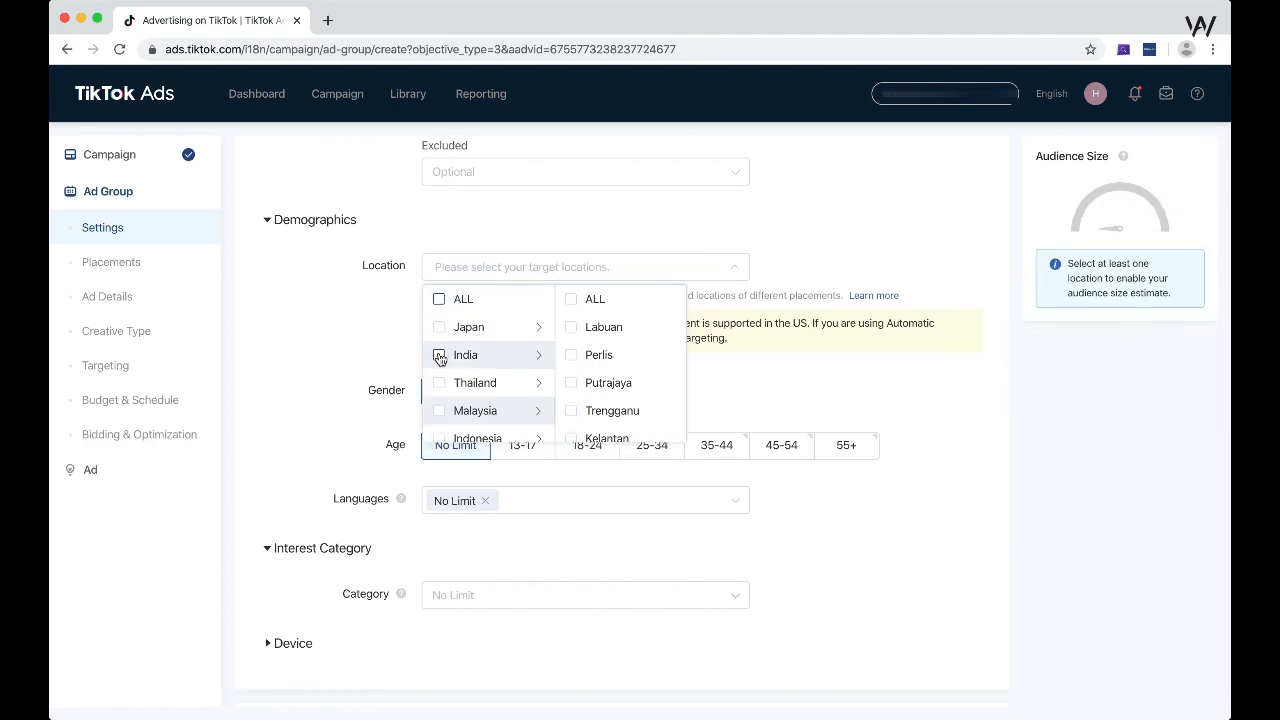
pyautogui.click(895, 236)
# Try limiting the target gender to Male, and set it back to No Limit
pyautogui.scroll(-2, 895, 236)
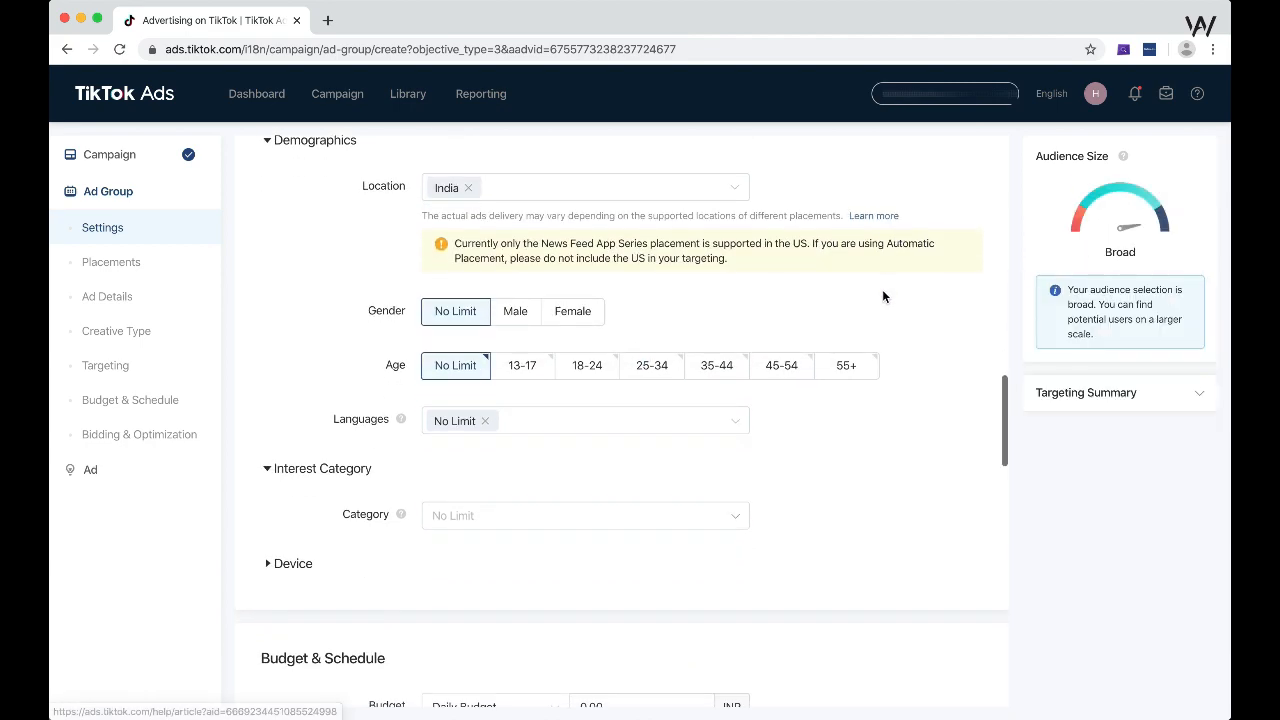
pyautogui.scroll(1, 883, 293)
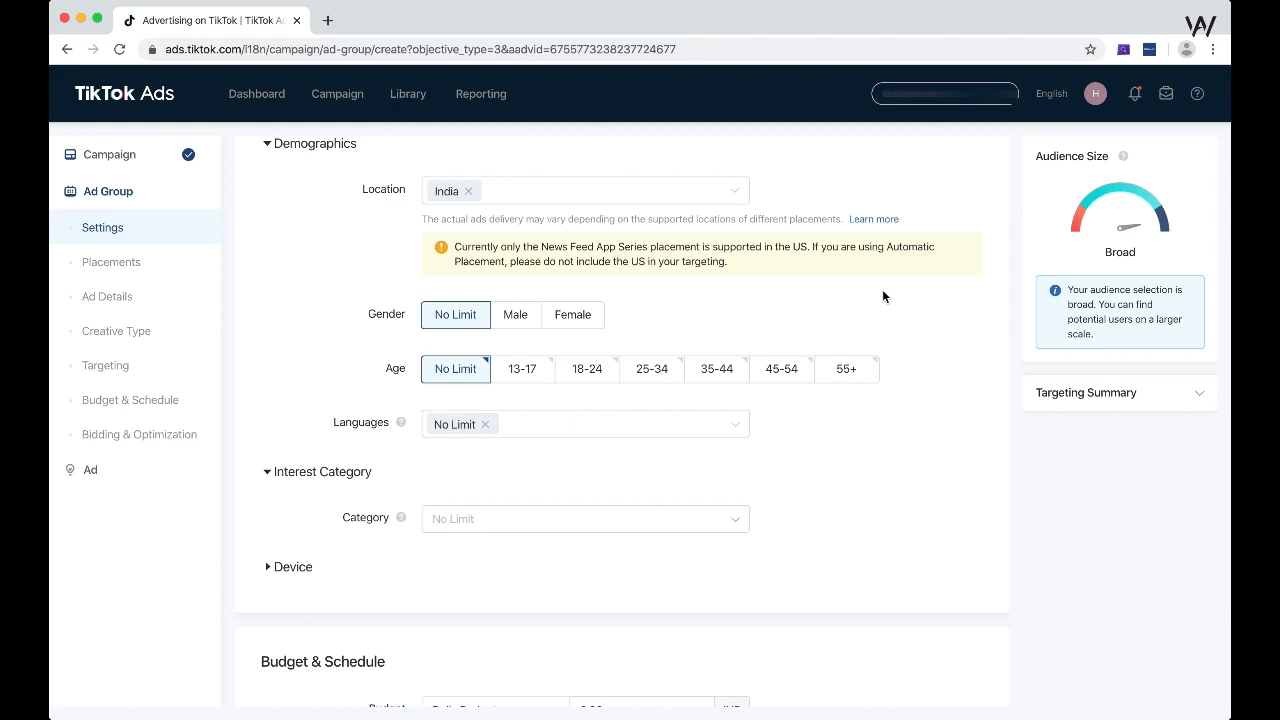
pyautogui.scroll(-2, 882, 296)
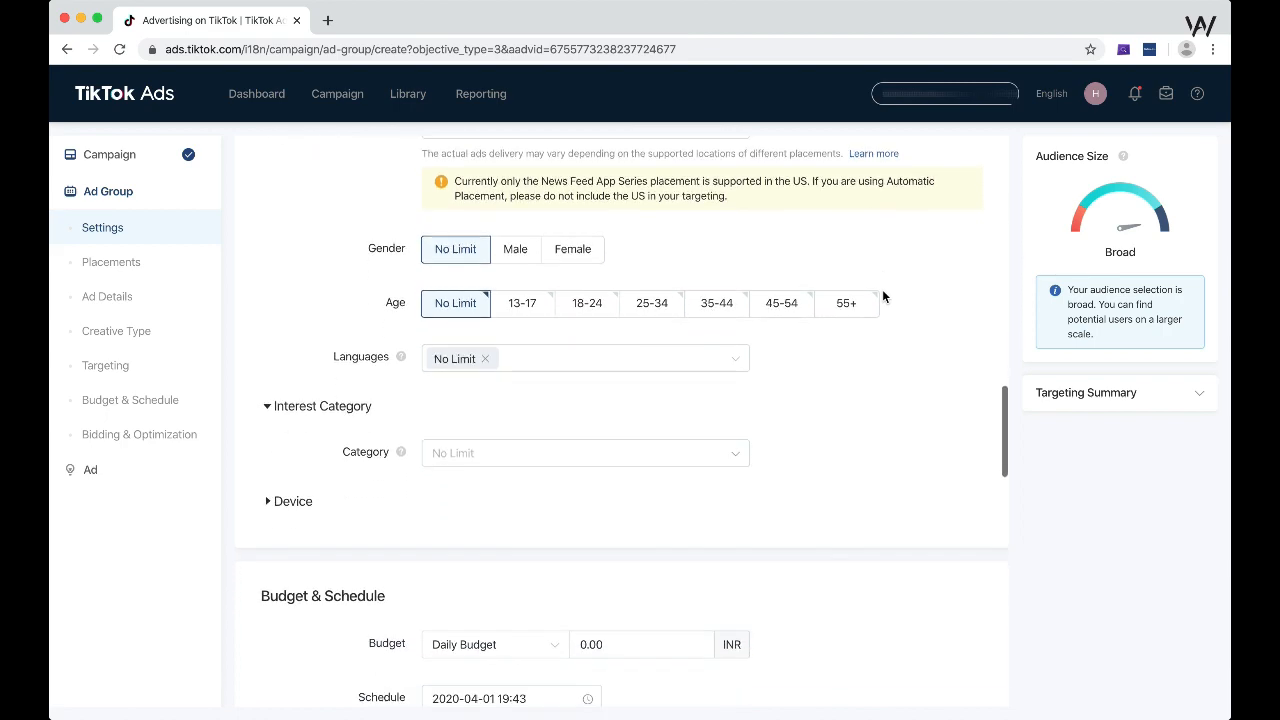
pyautogui.click(516, 238)
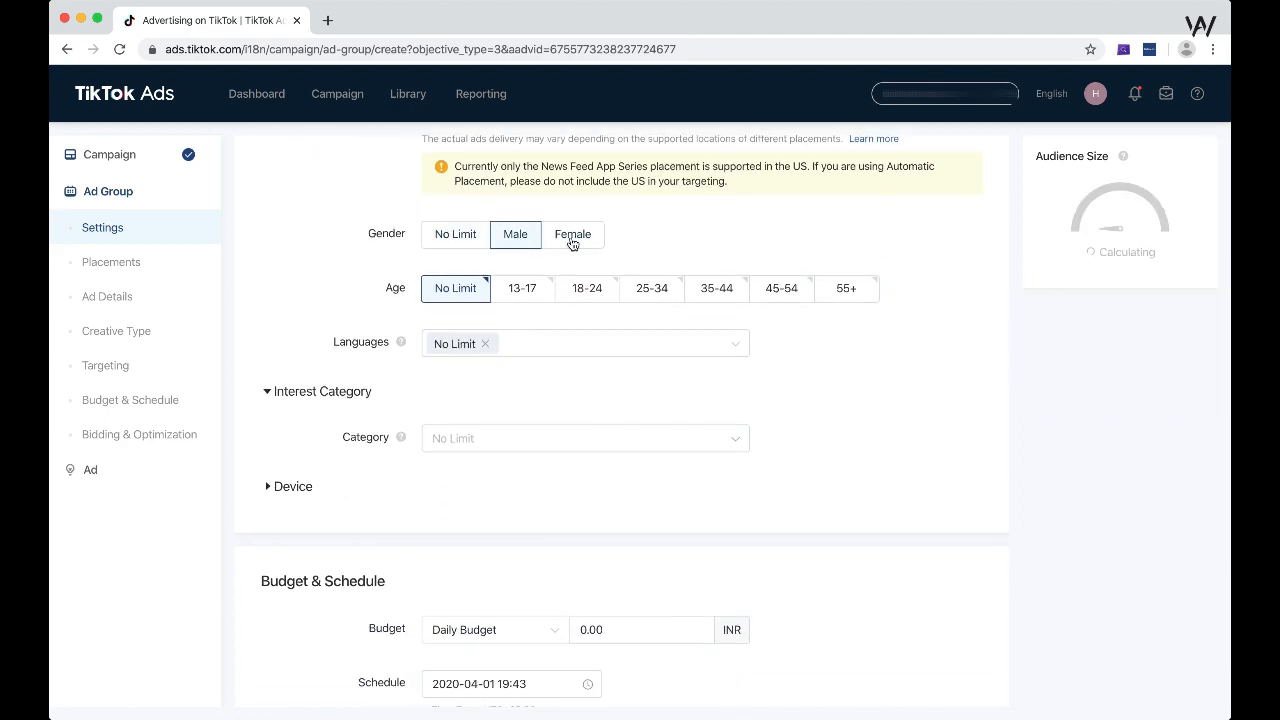
pyautogui.click(478, 240)
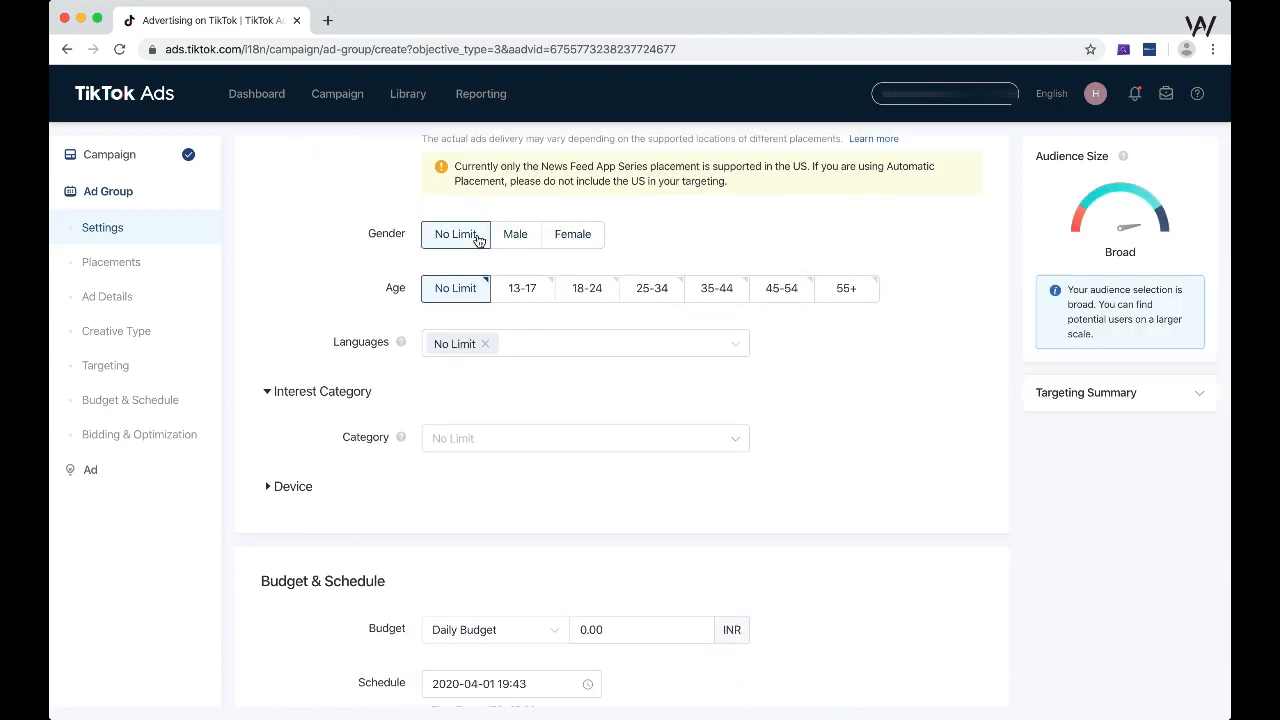
# Try targeting the age groups 13-17, 18-24, 25-34 and 35-44, and set the age back to No Limit
pyautogui.click(545, 299)
pyautogui.click(587, 290)
pyautogui.click(652, 290)
pyautogui.click(716, 290)
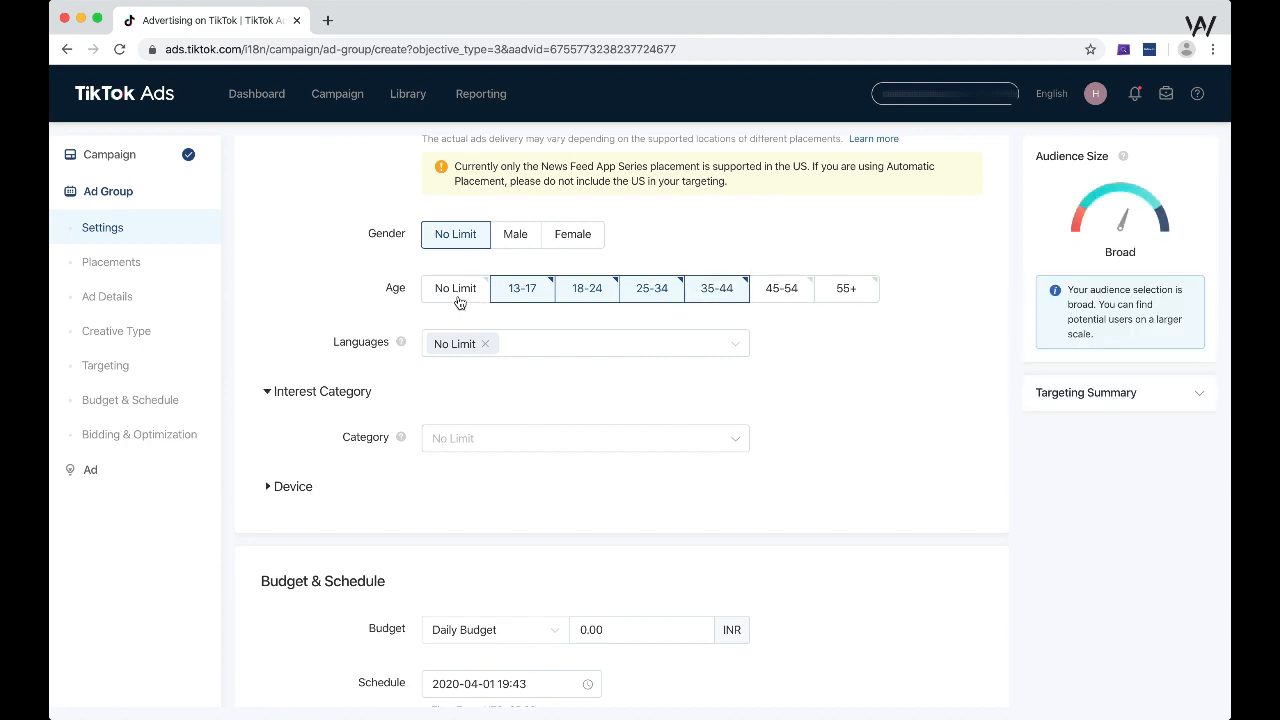
pyautogui.click(459, 300)
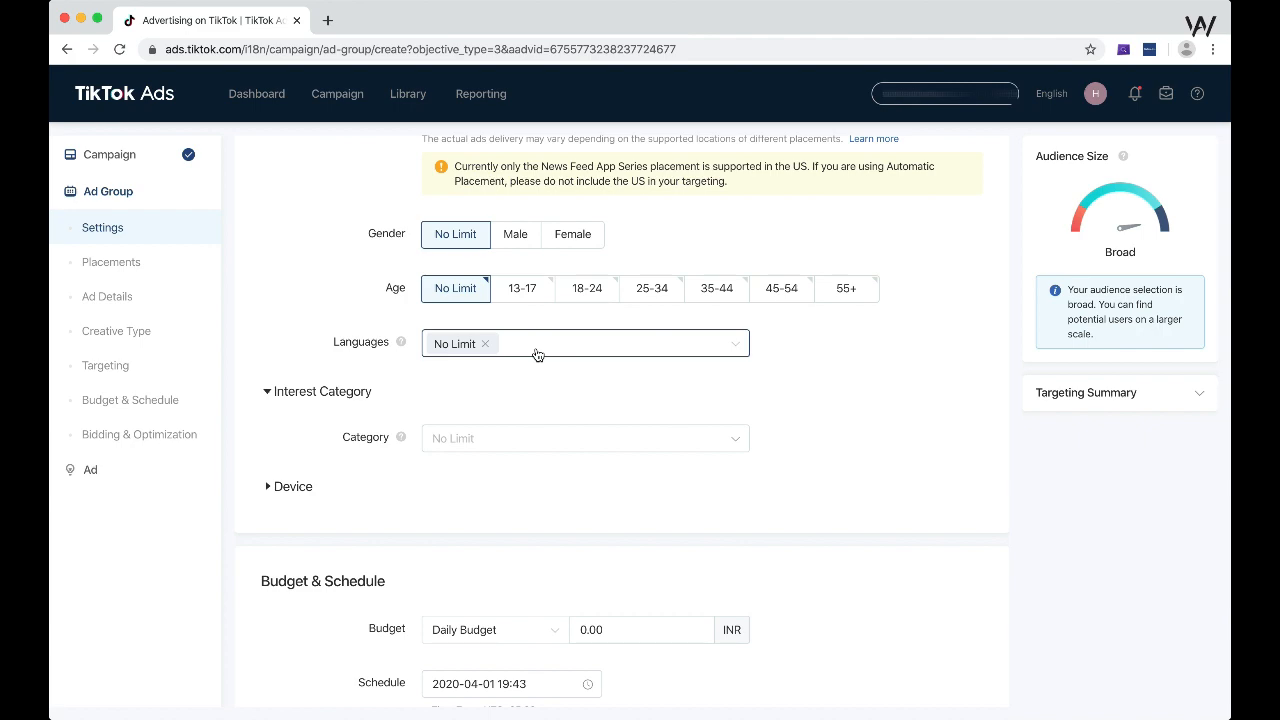
# Target the age groups 18-24, 25-34, 35-44, 45-54 and 55+, leaving out 13-17
pyautogui.click(528, 303)
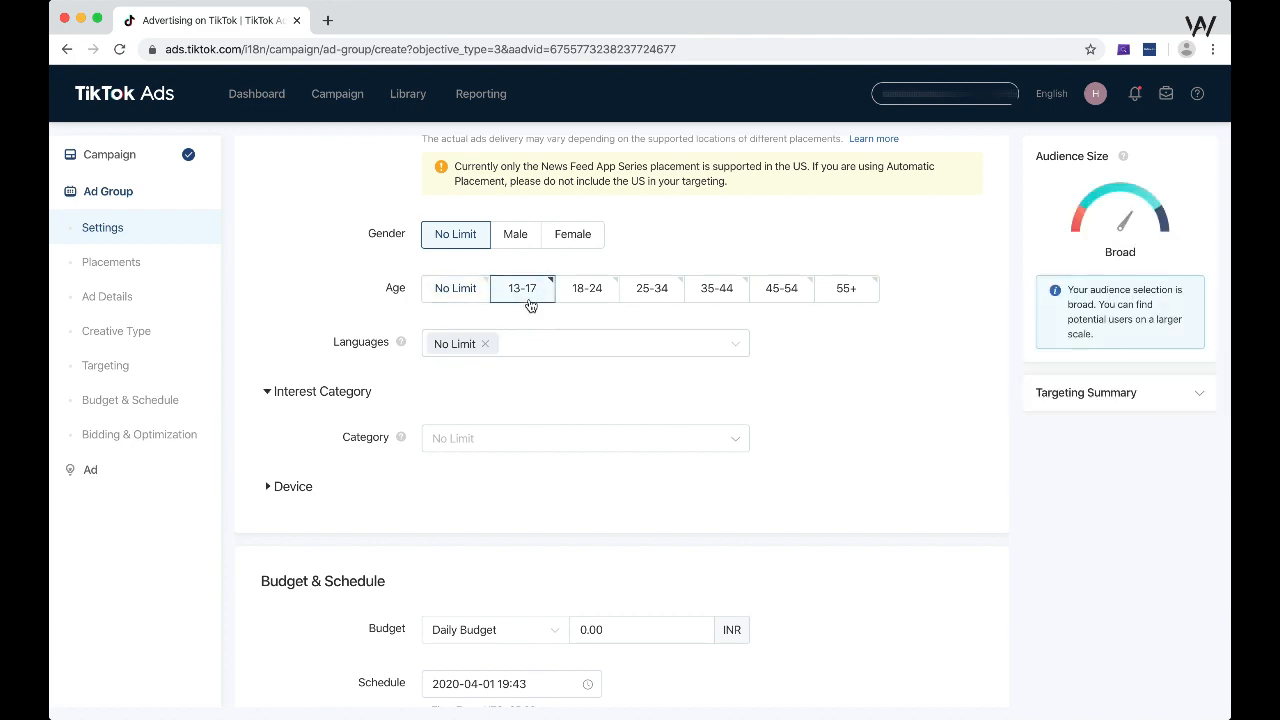
pyautogui.click(529, 302)
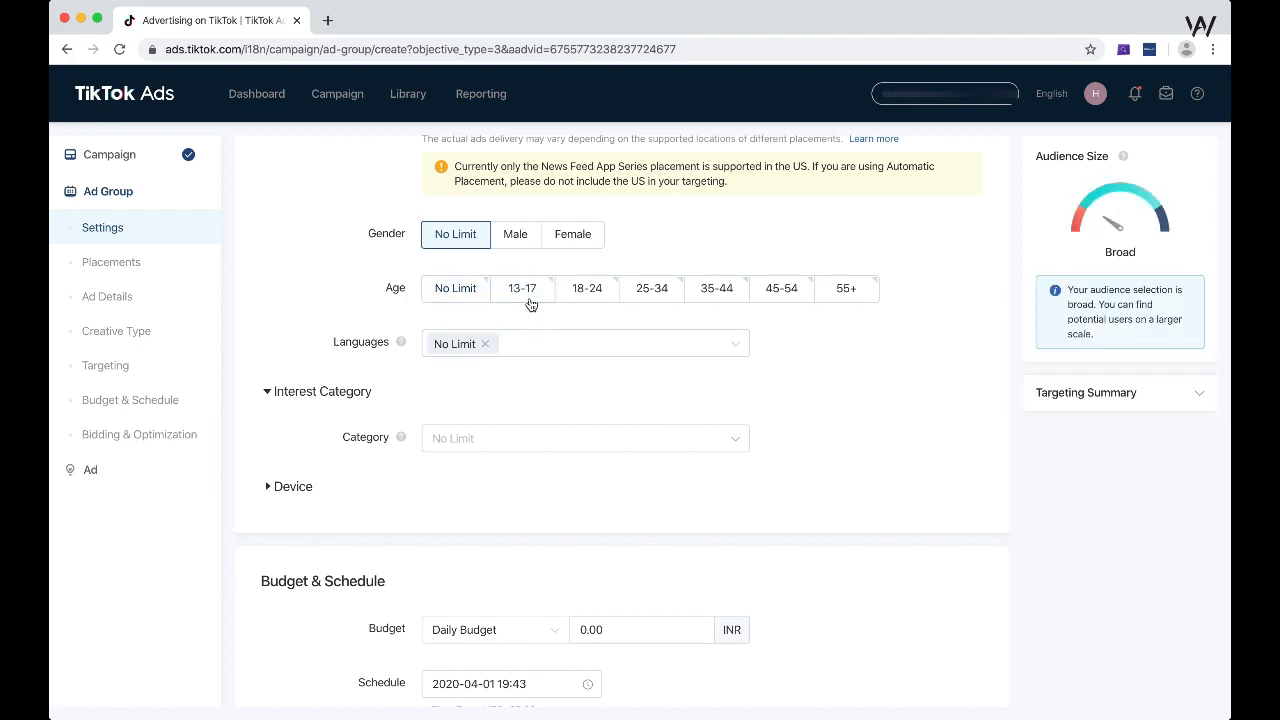
pyautogui.click(598, 304)
pyautogui.click(652, 290)
pyautogui.click(709, 289)
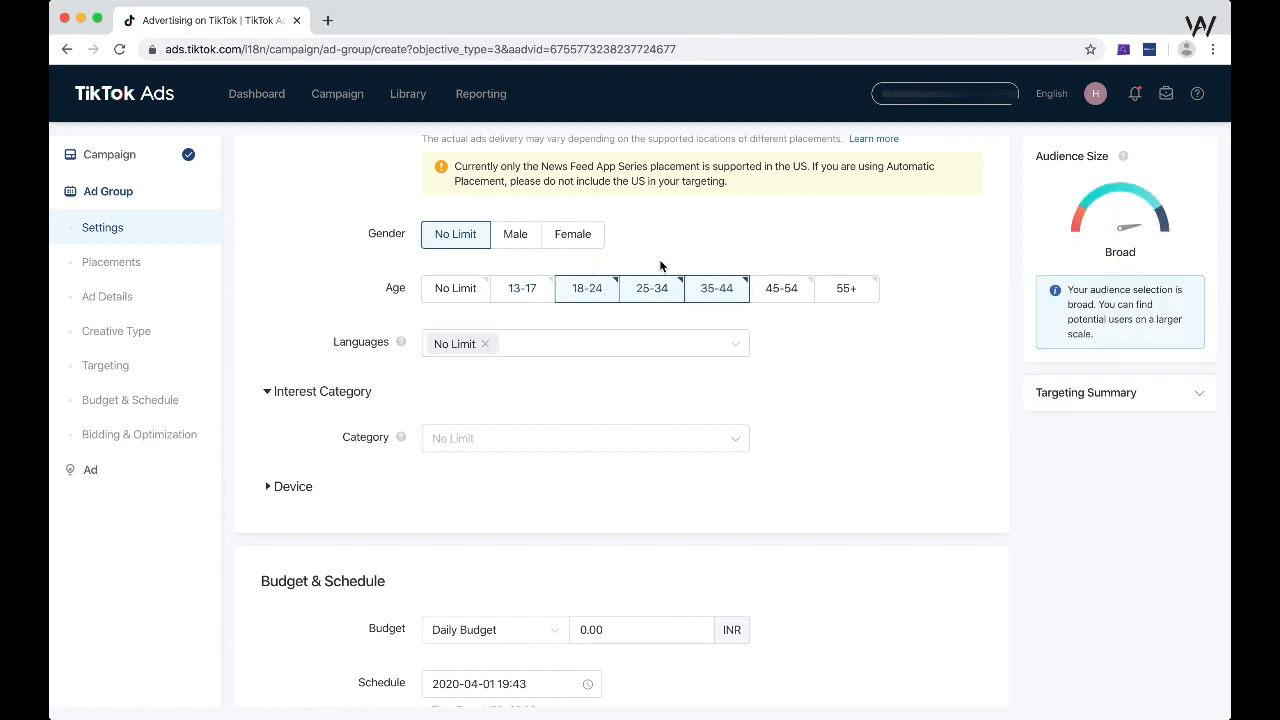
pyautogui.click(788, 295)
pyautogui.click(846, 289)
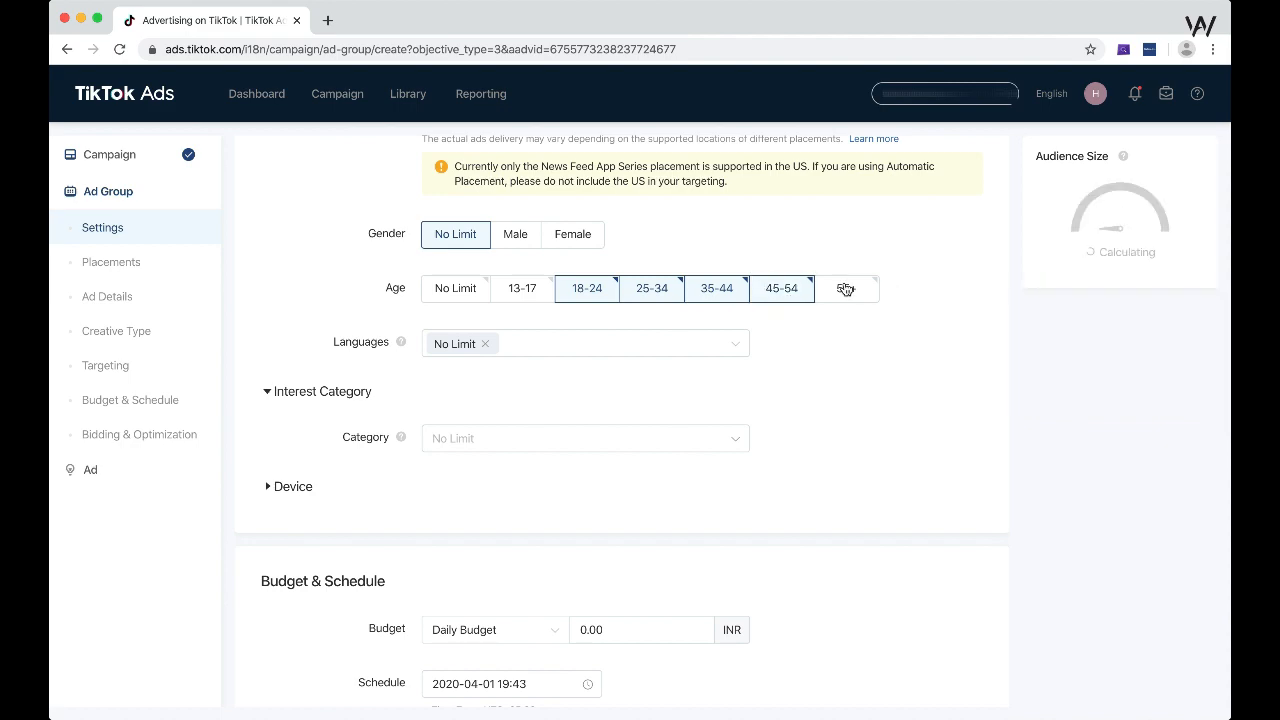
# Look through the available target languages and deselect No Limit
pyautogui.scroll(-2, 946, 296)
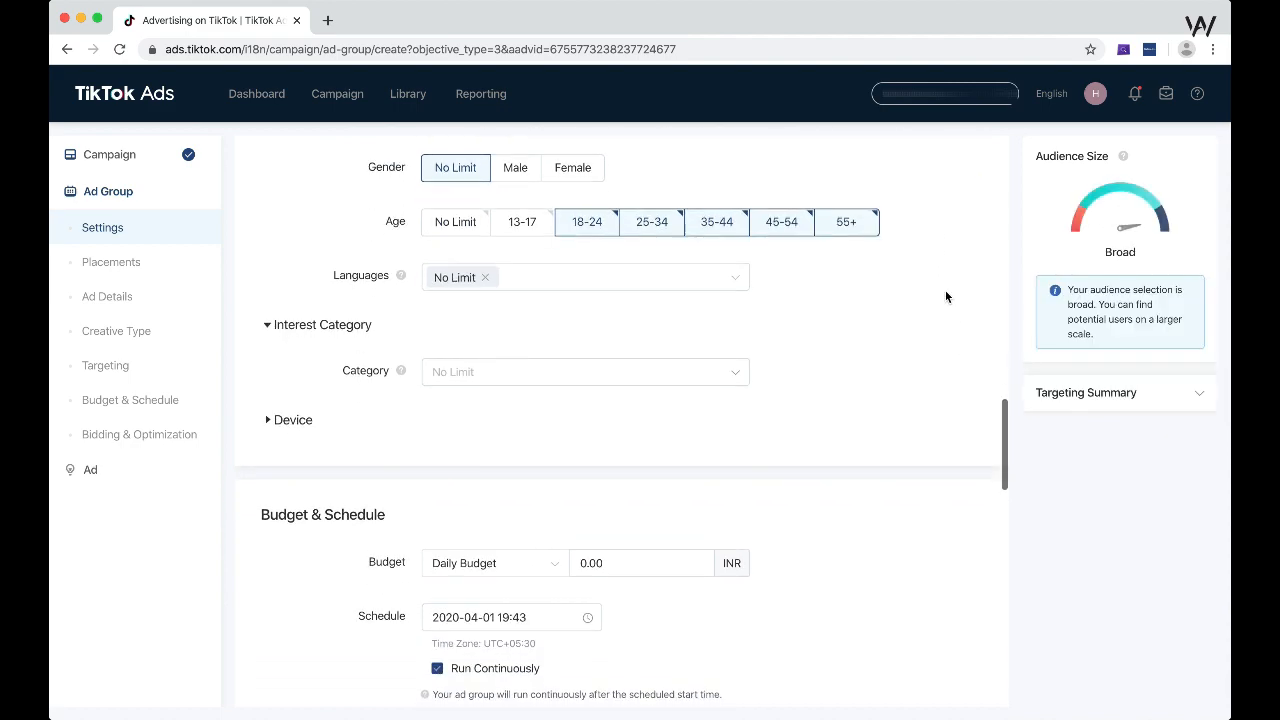
pyautogui.click(573, 277)
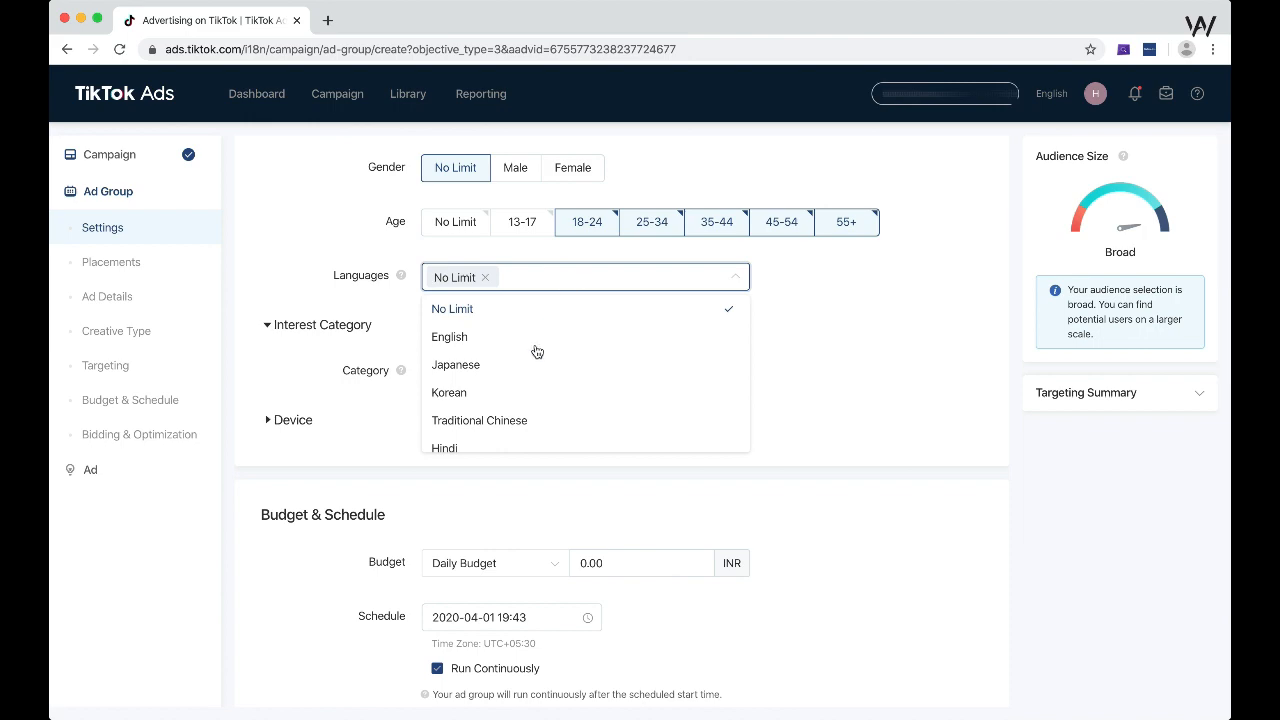
pyautogui.scroll(-5, 534, 351)
pyautogui.scroll(-5, 537, 351)
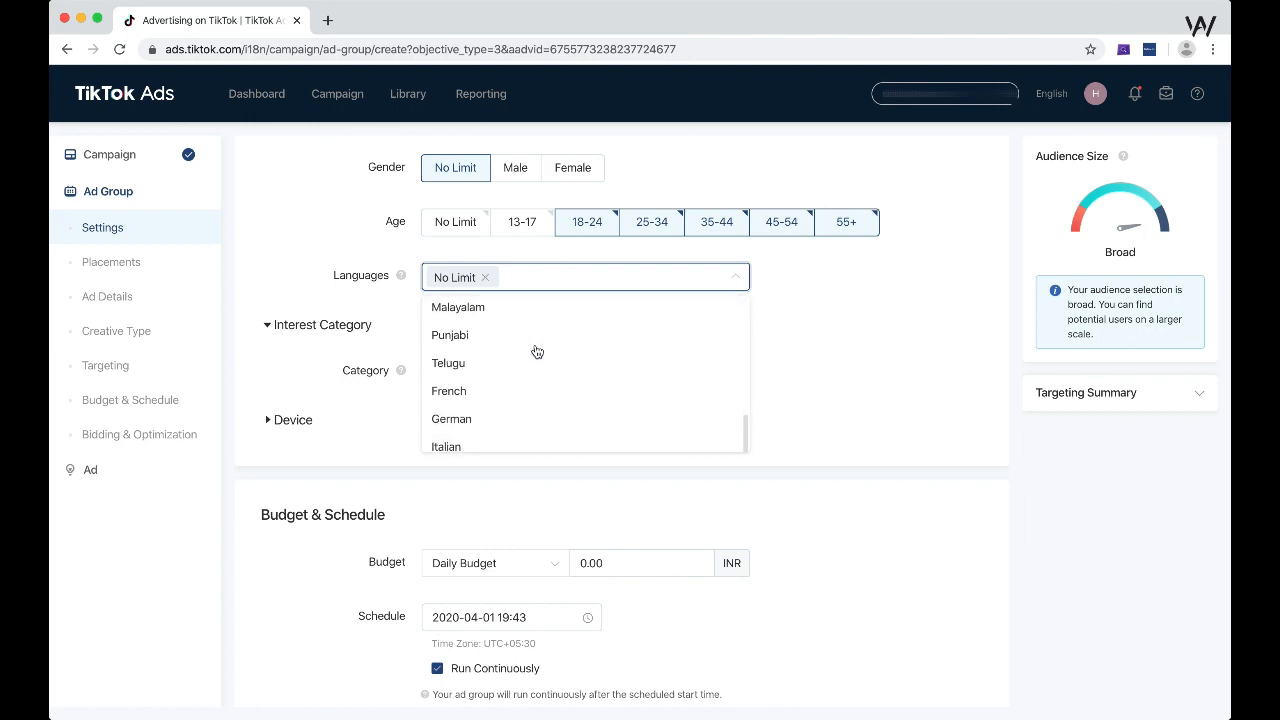
pyautogui.scroll(-3, 537, 351)
pyautogui.scroll(15, 534, 351)
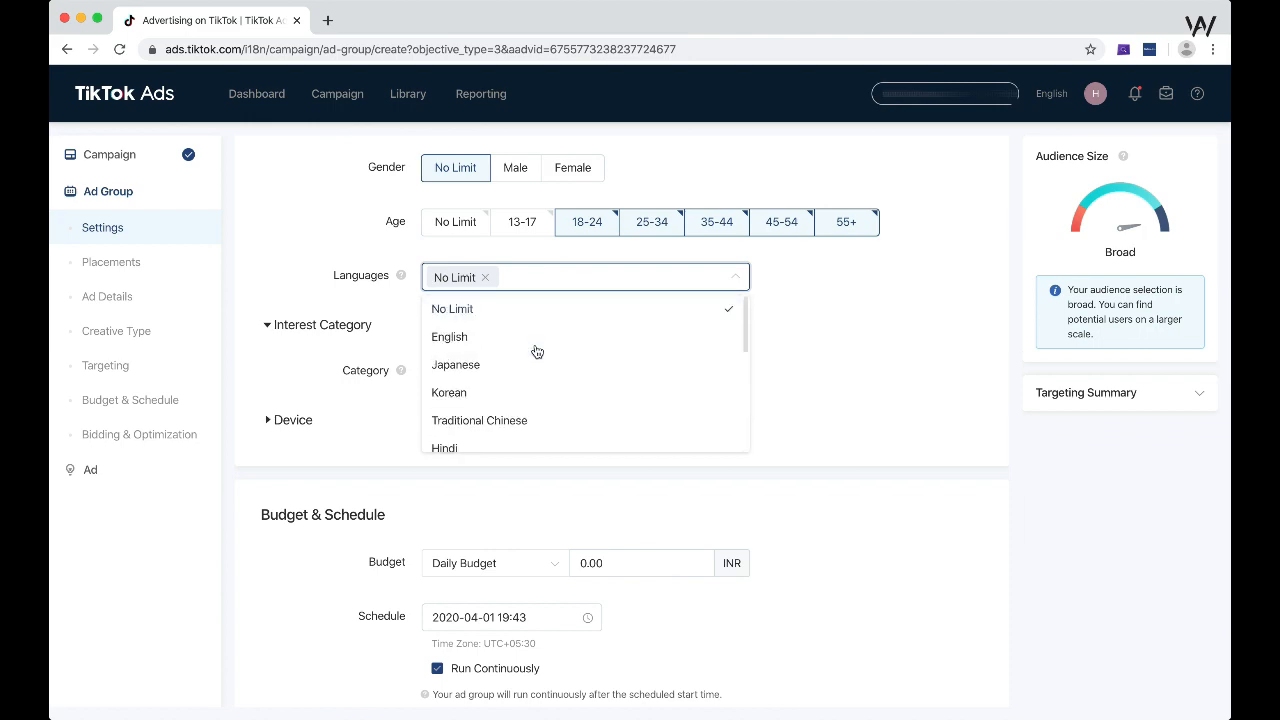
pyautogui.click(464, 319)
pyautogui.click(903, 344)
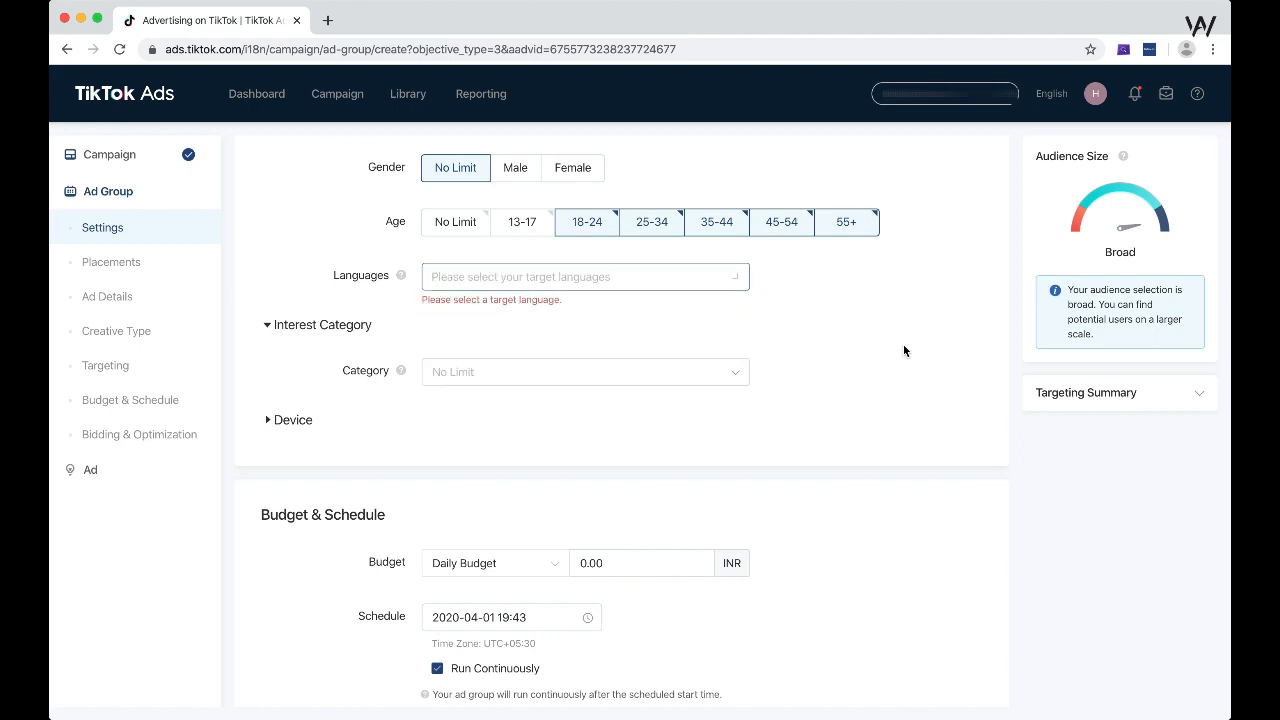
# Try targeting the languages English and Hindi
pyautogui.click(537, 275)
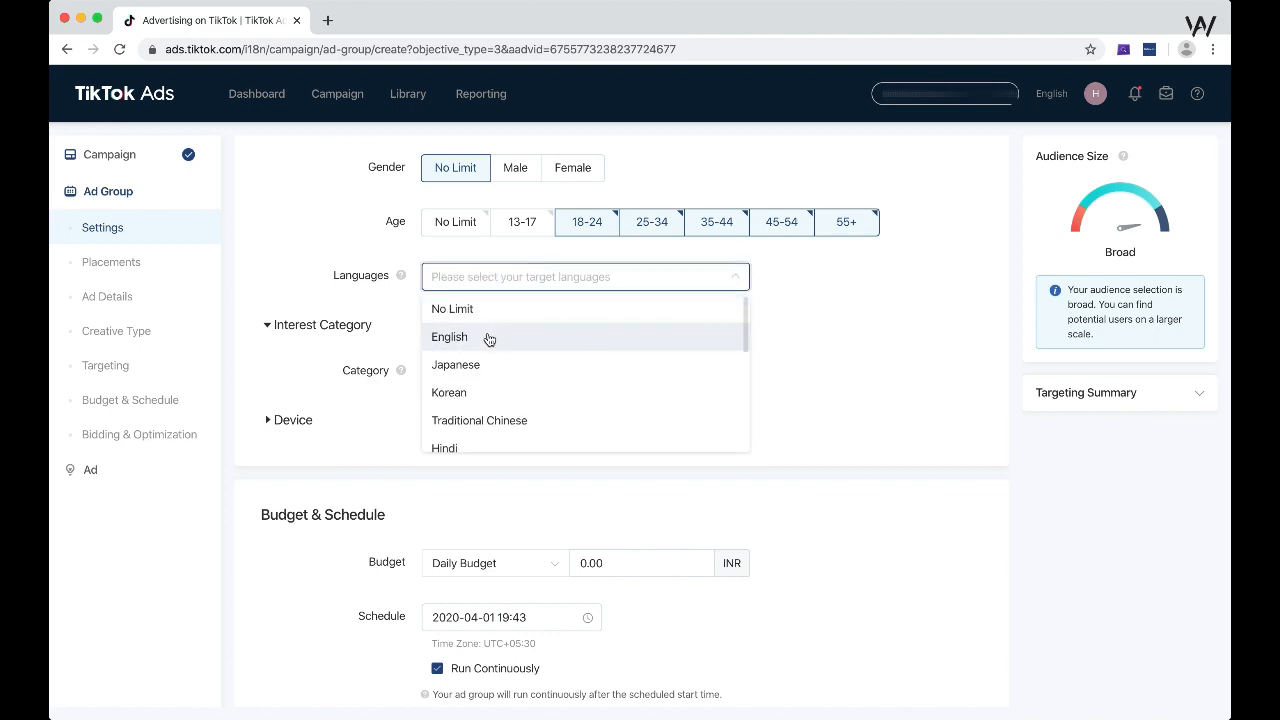
pyautogui.click(489, 338)
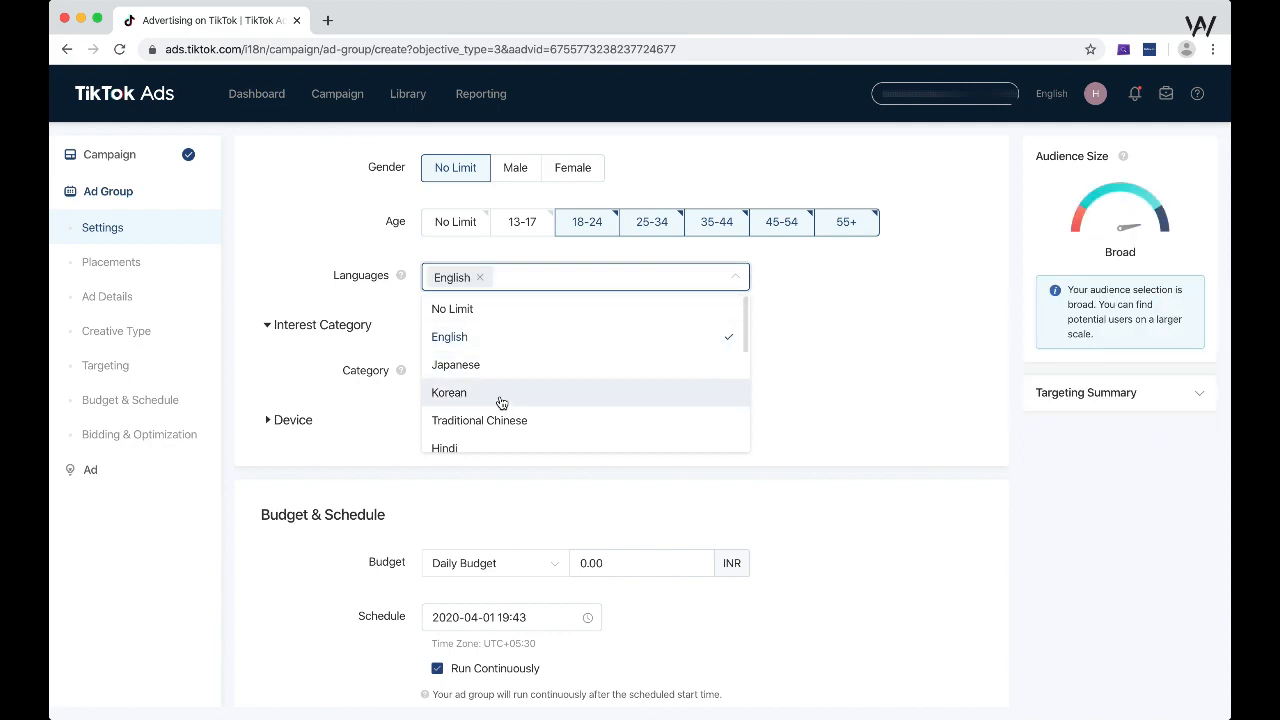
pyautogui.scroll(-1, 490, 380)
pyautogui.click(490, 373)
pyautogui.scroll(-3, 478, 375)
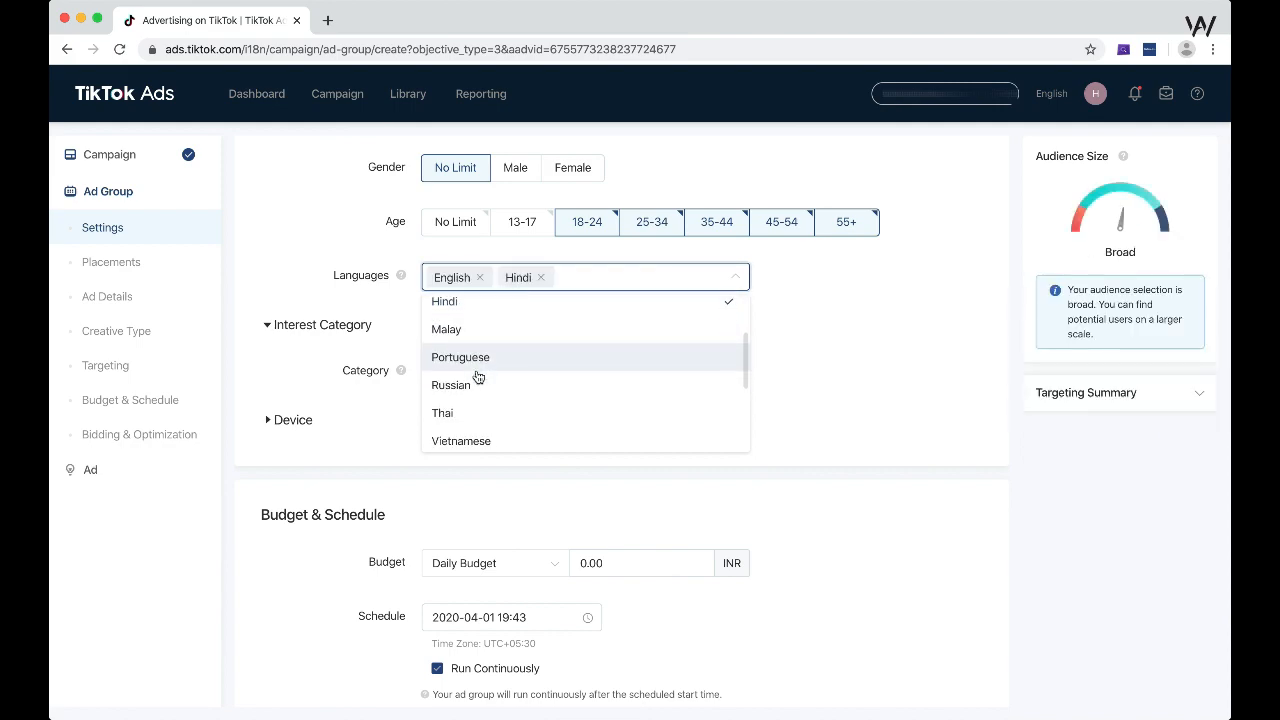
pyautogui.scroll(-1, 480, 400)
# Remove English and Hindi from the target languages and set the languages back to No Limit
pyautogui.click(481, 276)
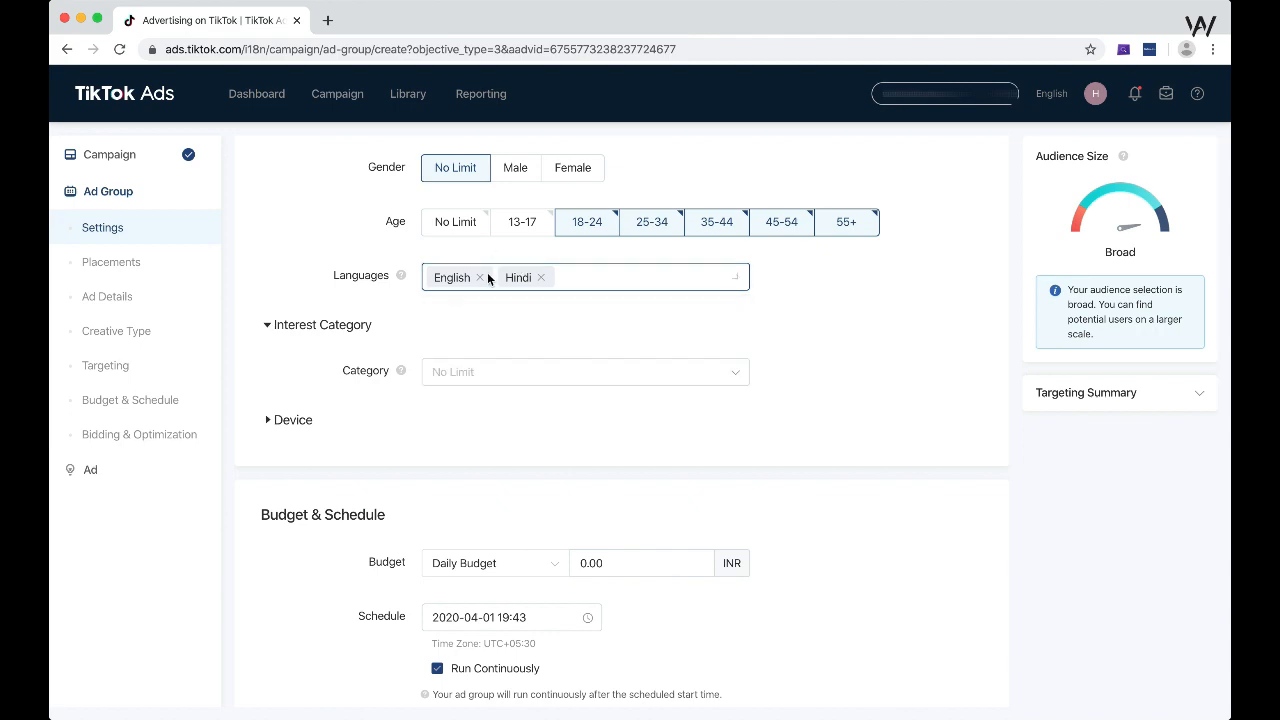
pyautogui.click(481, 278)
pyautogui.click(470, 277)
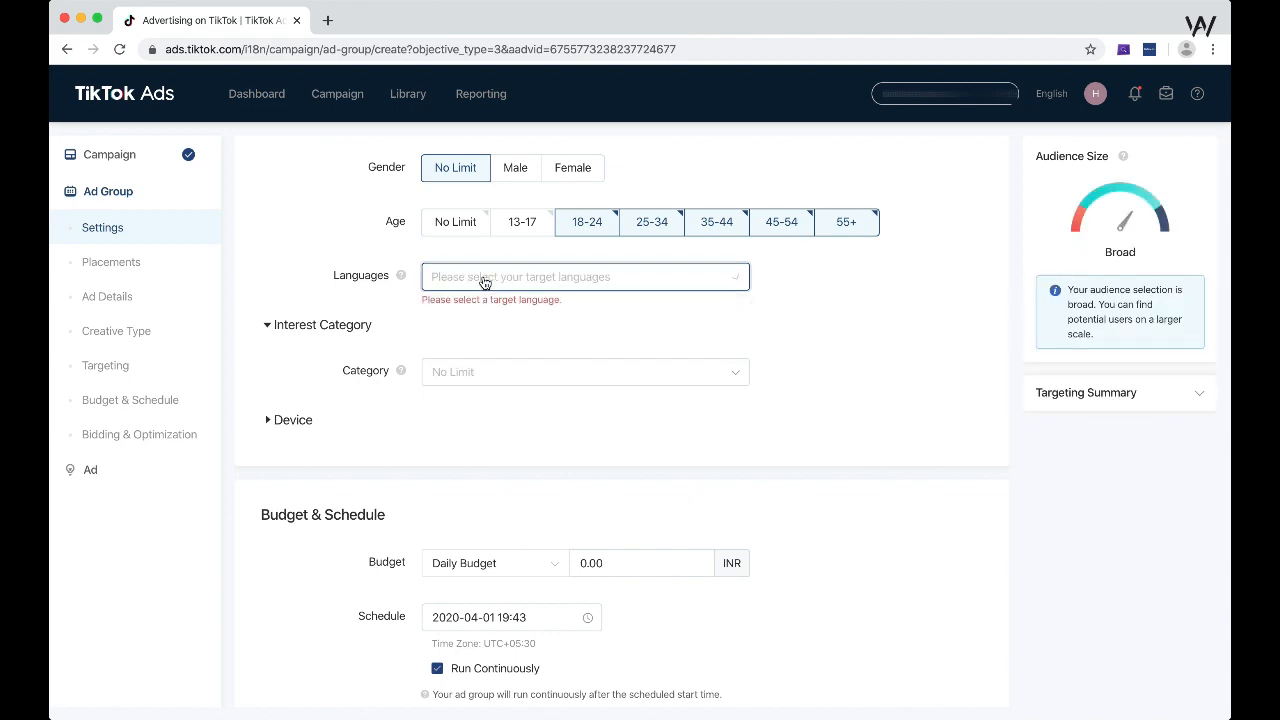
pyautogui.click(511, 281)
pyautogui.scroll(3, 508, 360)
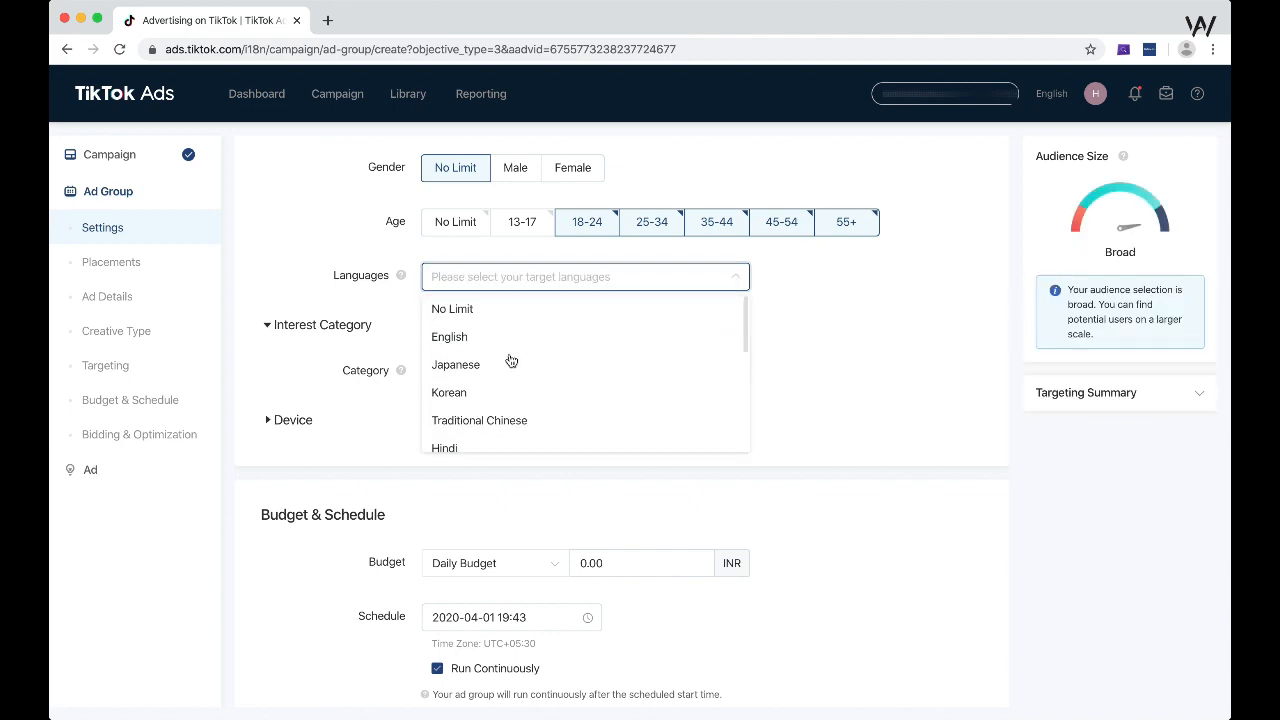
pyautogui.click(466, 312)
pyautogui.moveTo(403, 283)
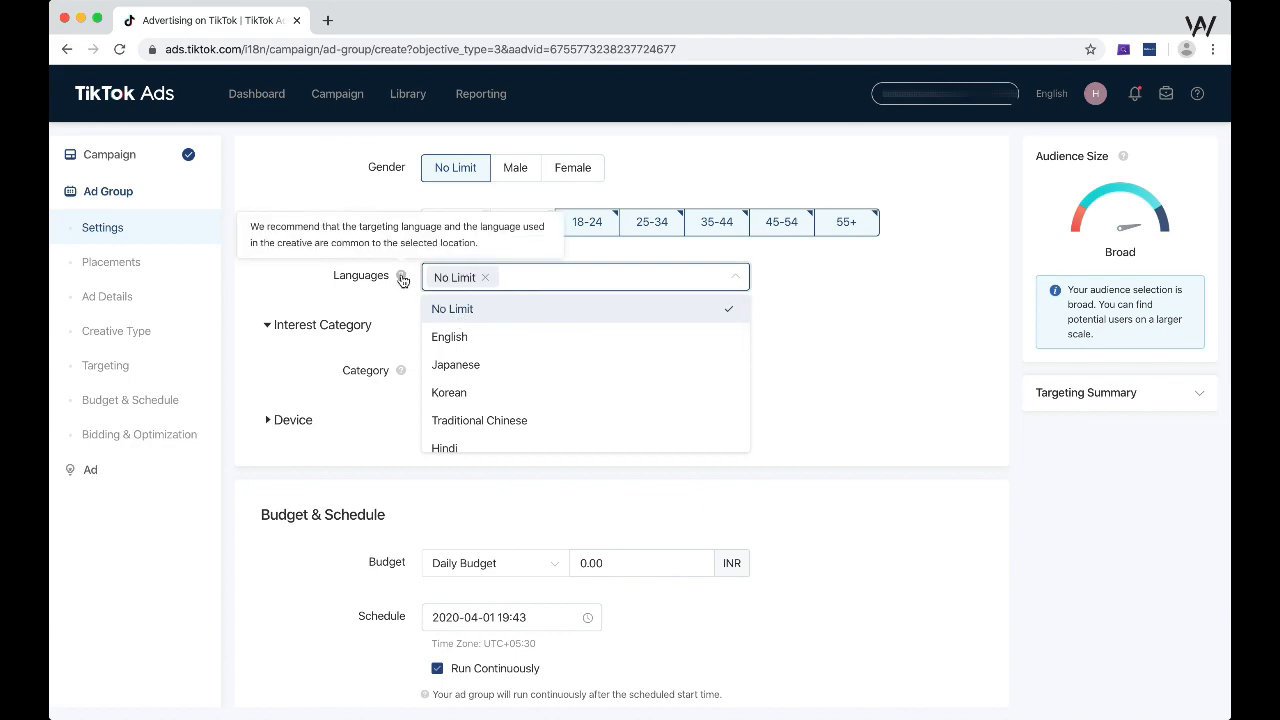
pyautogui.click(856, 310)
# Try targeting the interest category Apparel & Accessories
pyautogui.scroll(-1, 856, 310)
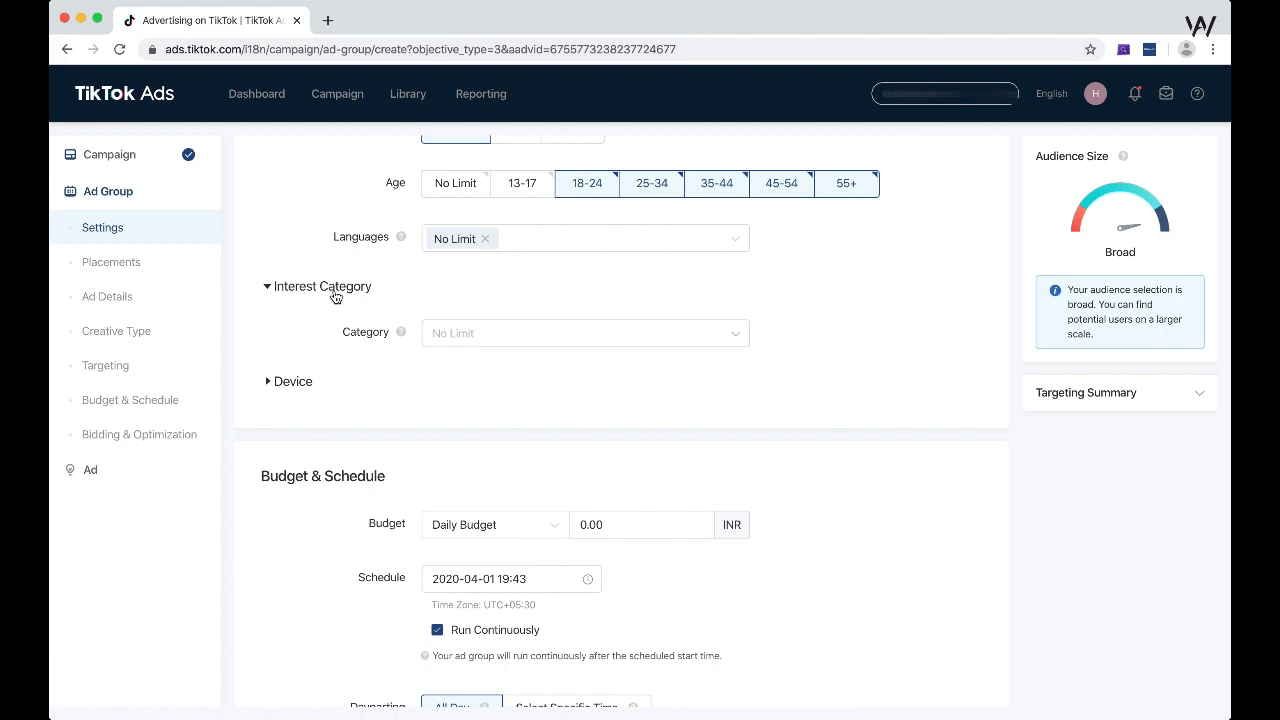
pyautogui.click(740, 339)
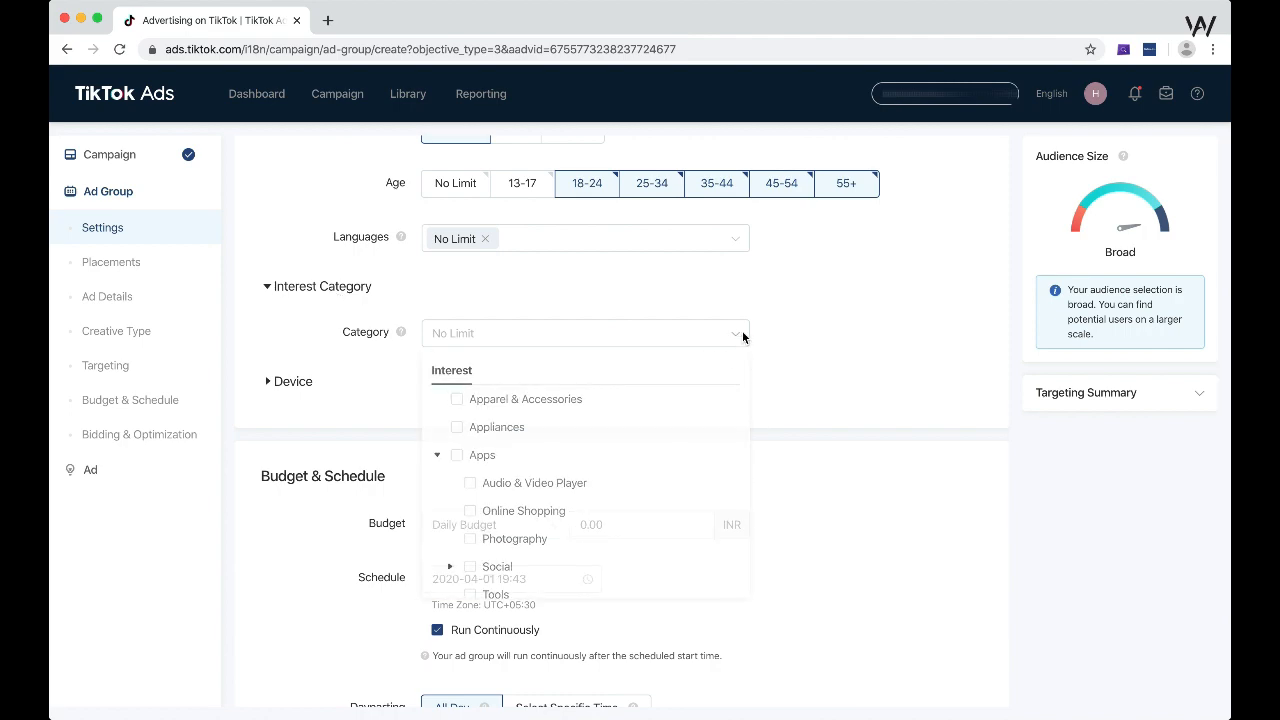
pyautogui.click(743, 337)
pyautogui.click(743, 337)
pyautogui.scroll(-1, 779, 334)
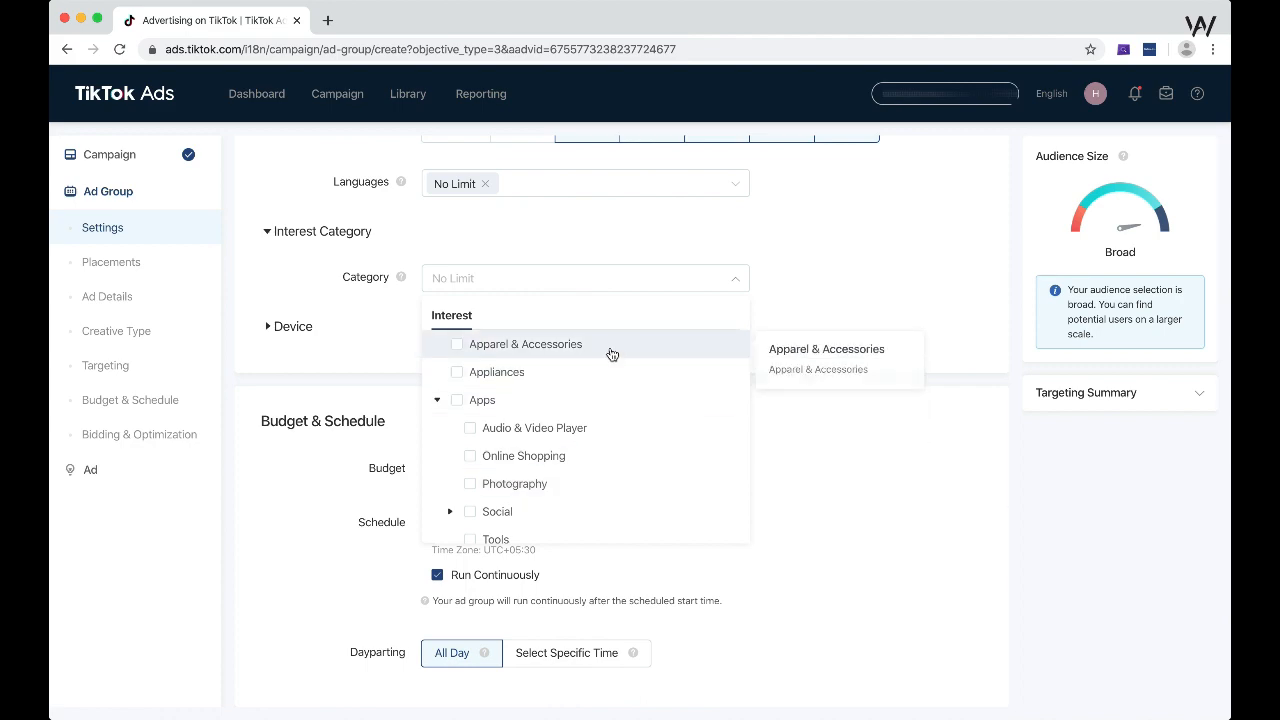
pyautogui.click(457, 344)
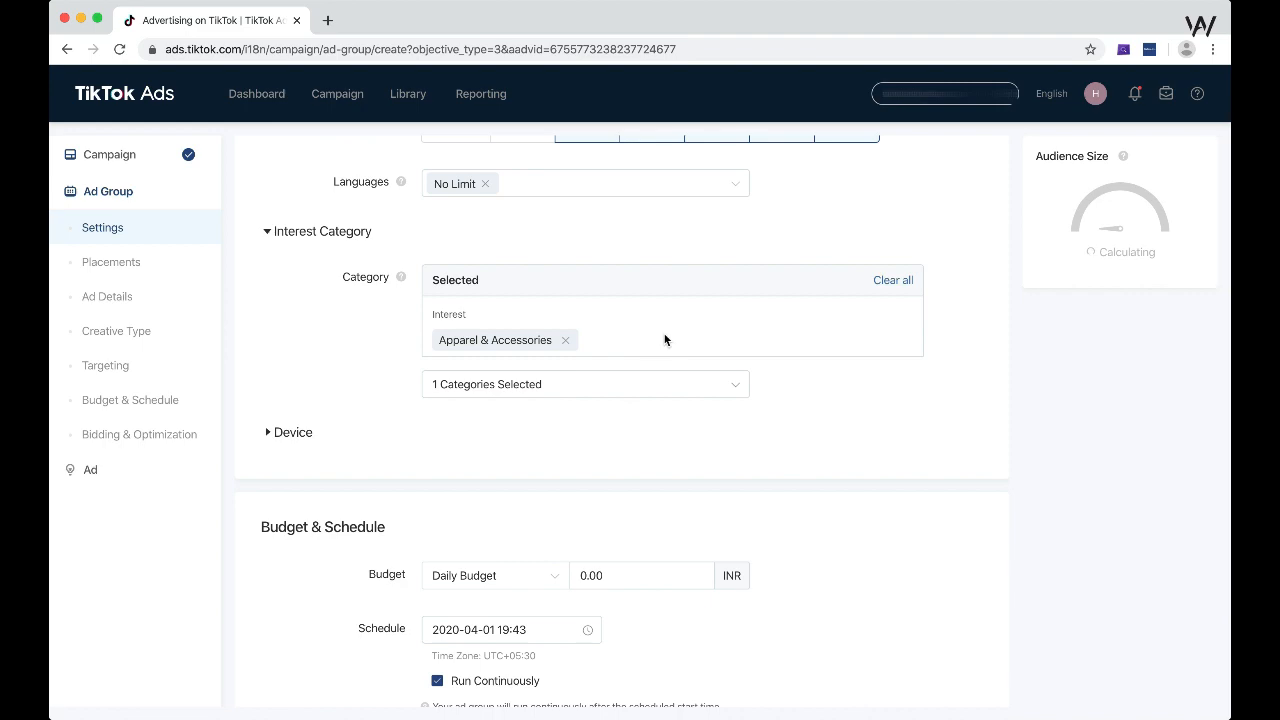
# Examine the full list of interest categories and subcategories available for targeting
pyautogui.click(698, 384)
pyautogui.scroll(-1, 545, 500)
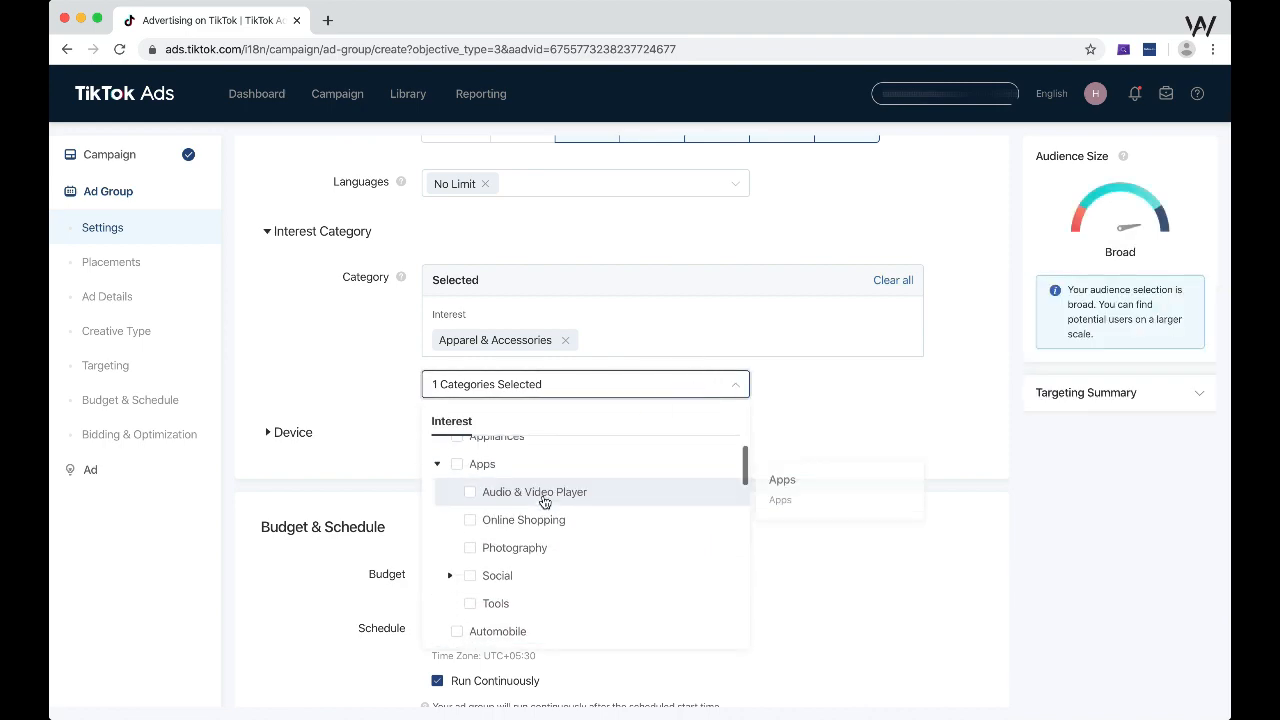
pyautogui.scroll(-5, 545, 501)
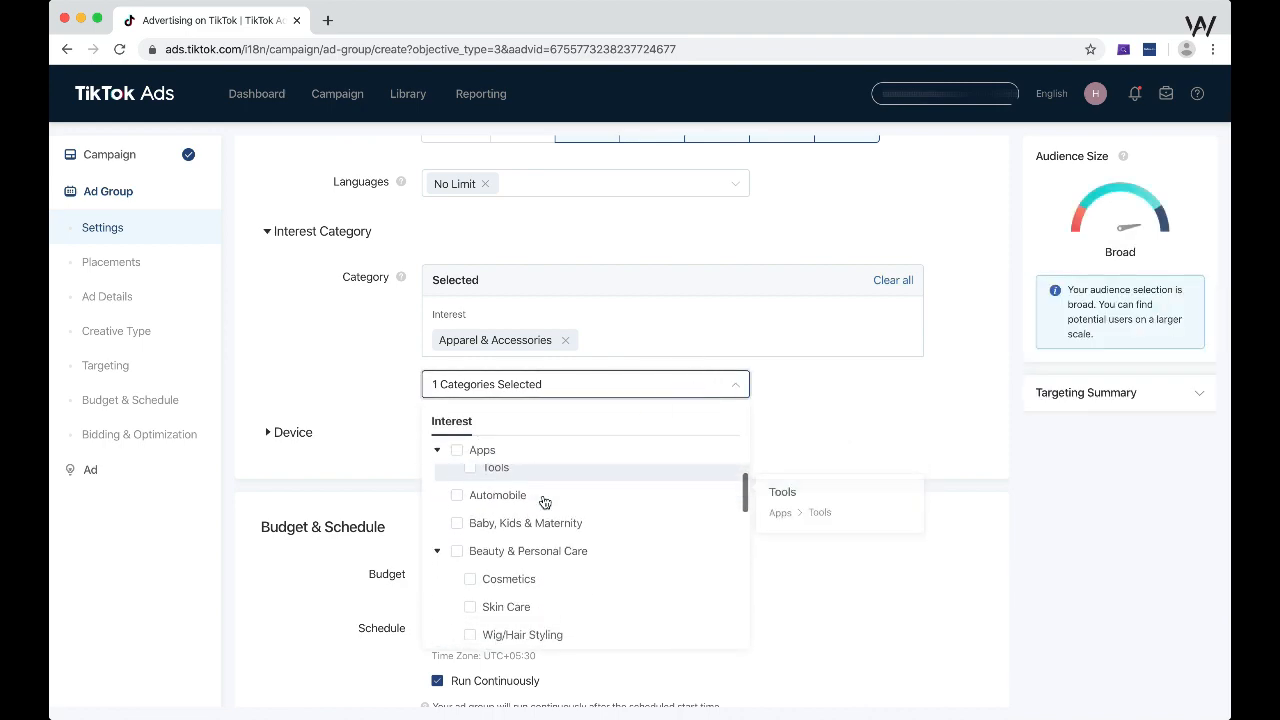
pyautogui.scroll(-5, 545, 501)
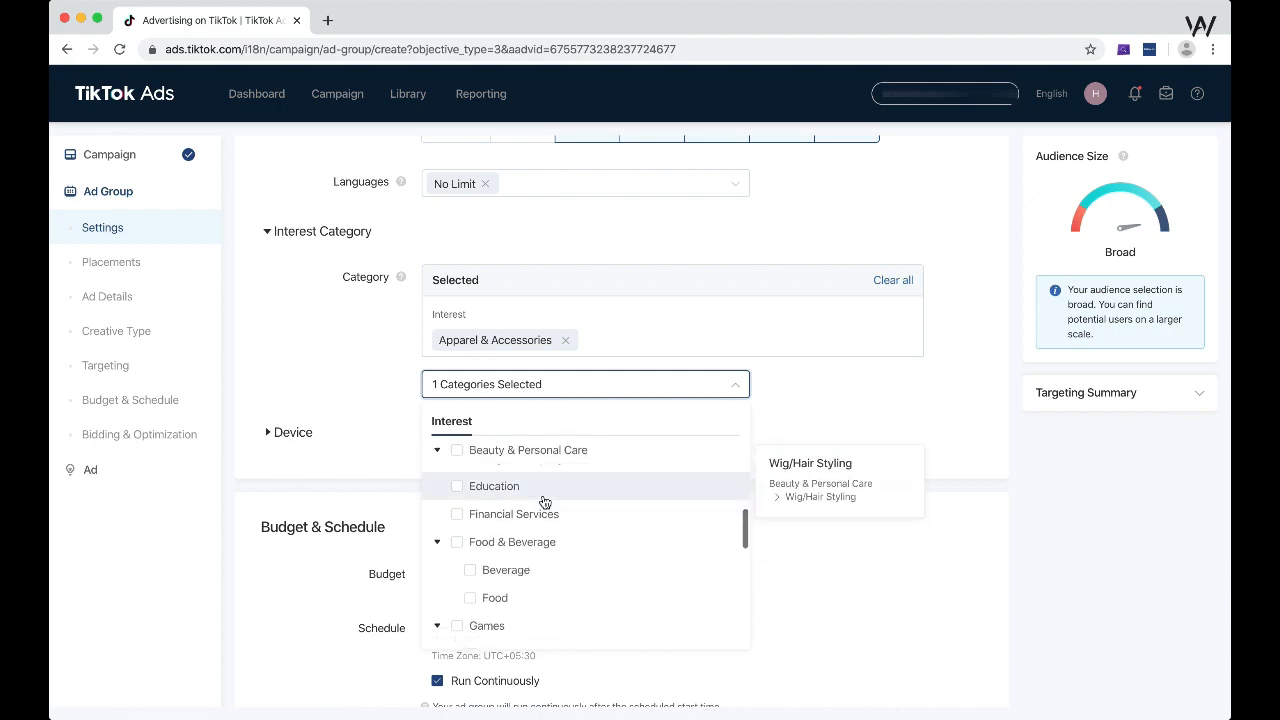
pyautogui.scroll(-5, 545, 501)
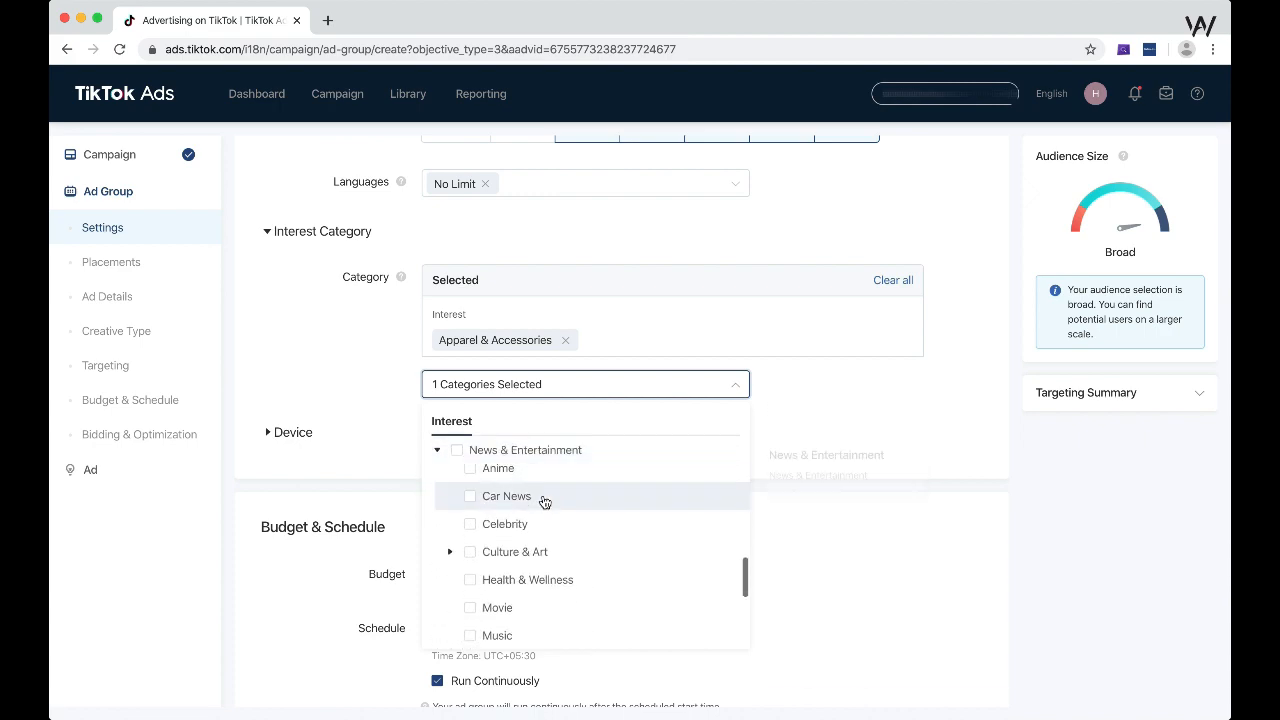
pyautogui.scroll(-5, 545, 501)
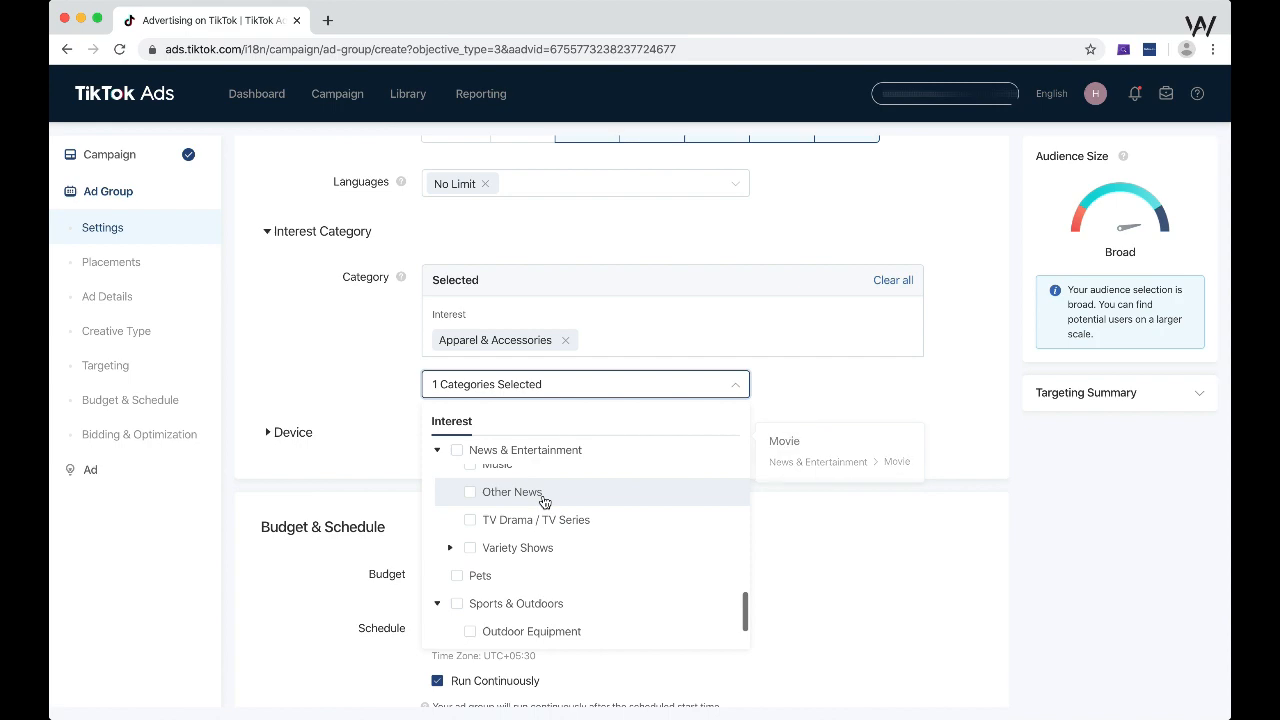
pyautogui.scroll(-3, 545, 501)
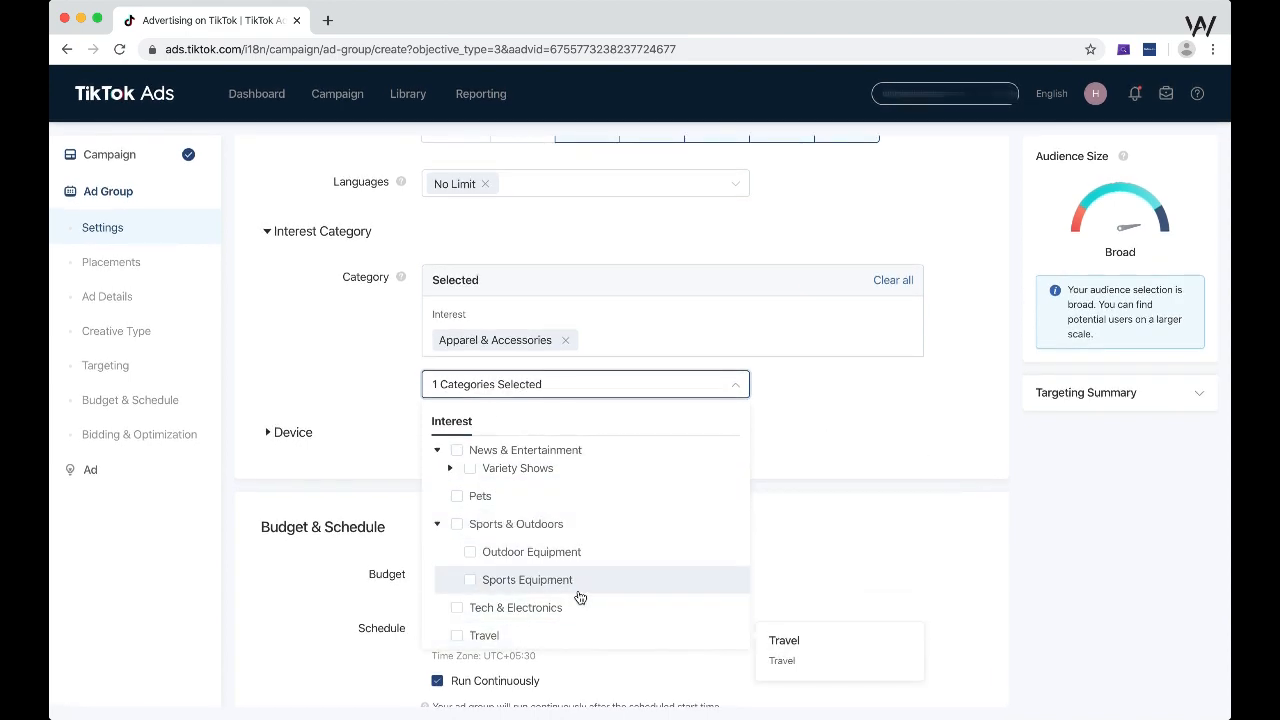
pyautogui.scroll(5, 580, 597)
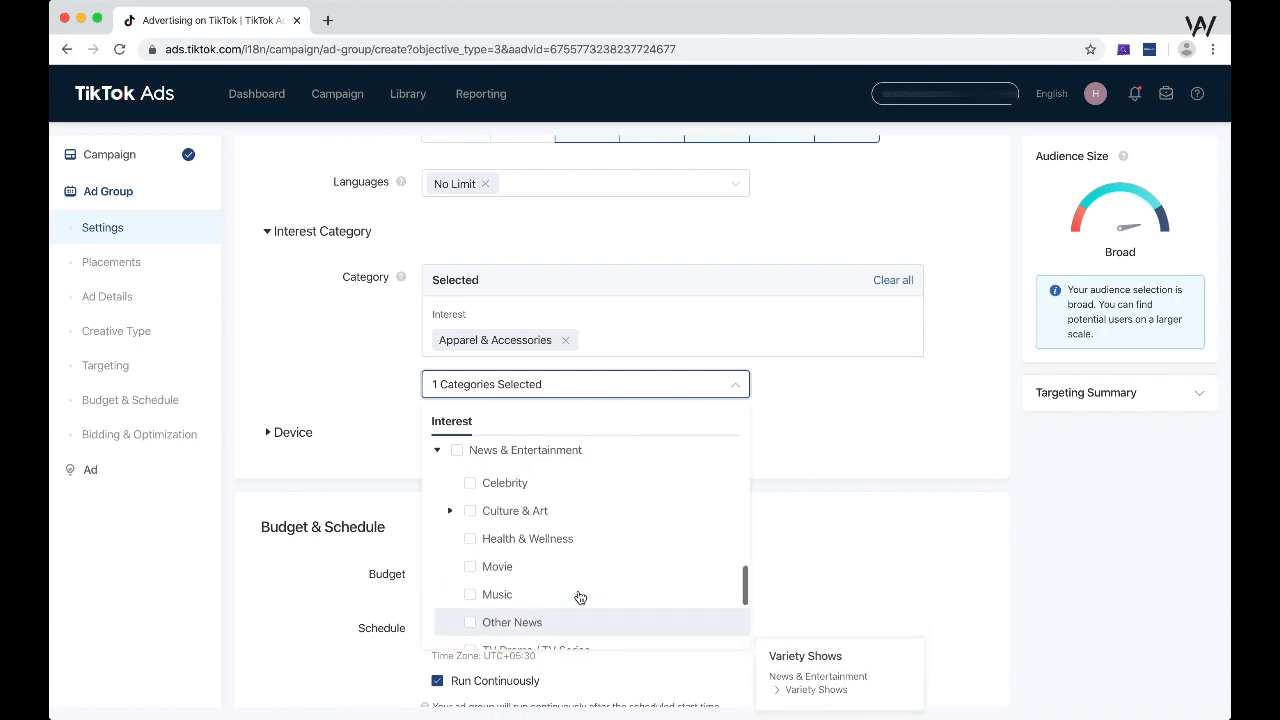
pyautogui.scroll(5, 580, 597)
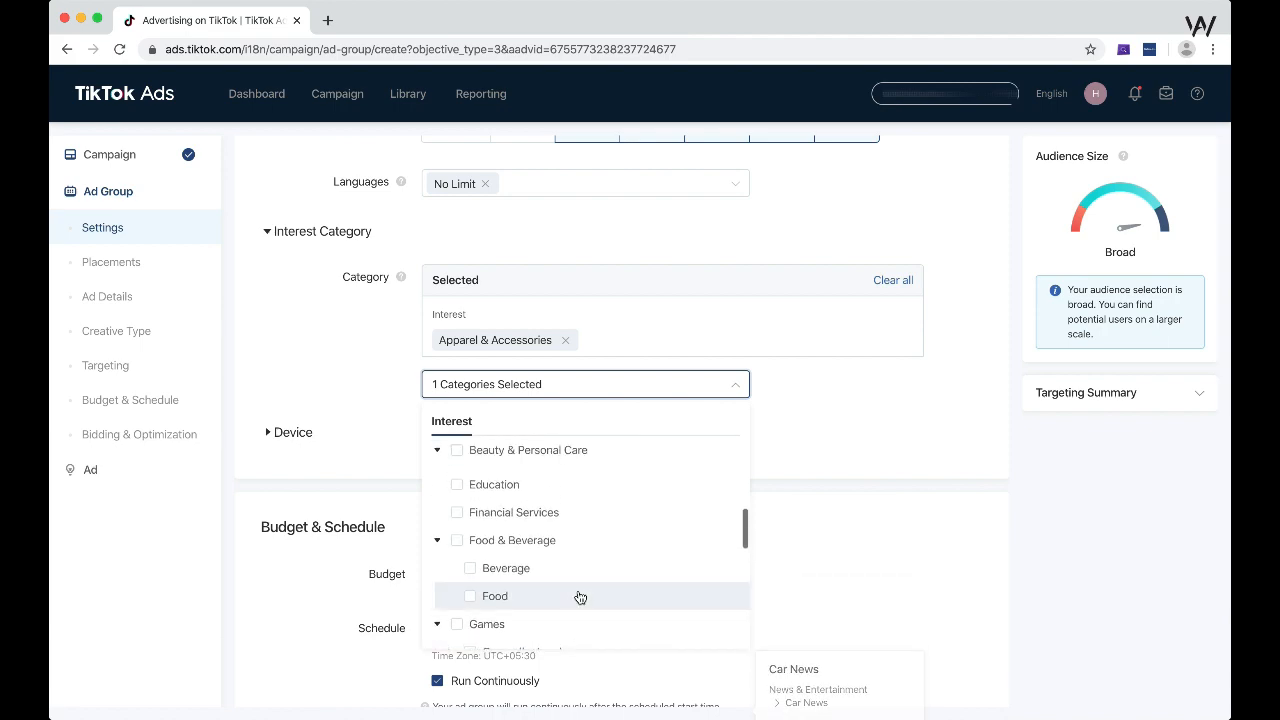
pyautogui.scroll(4, 580, 597)
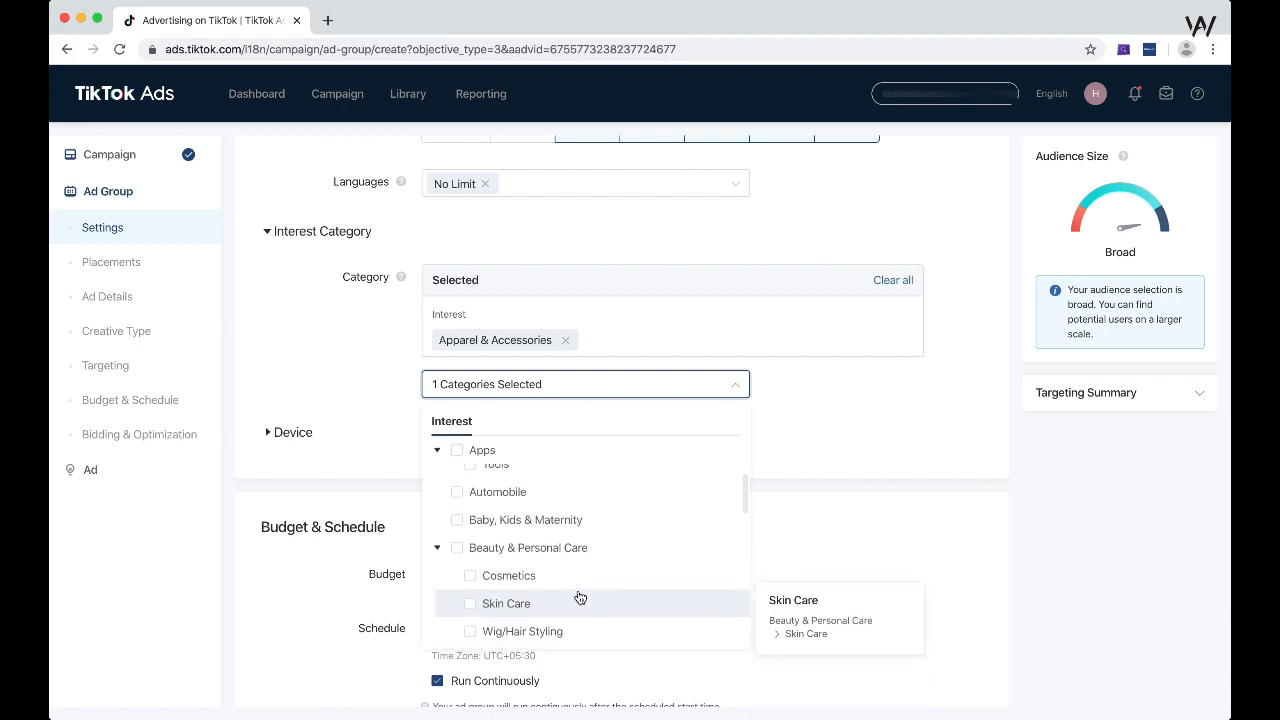
pyautogui.scroll(4, 580, 597)
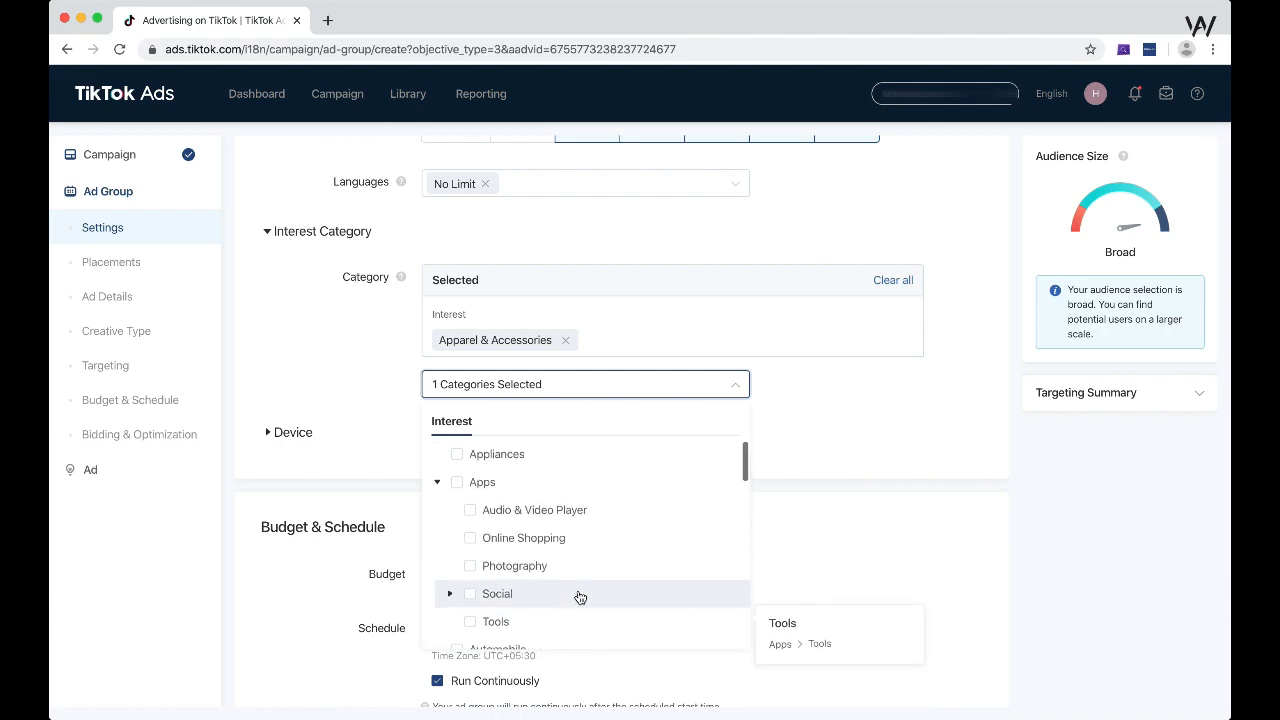
pyautogui.scroll(1, 580, 597)
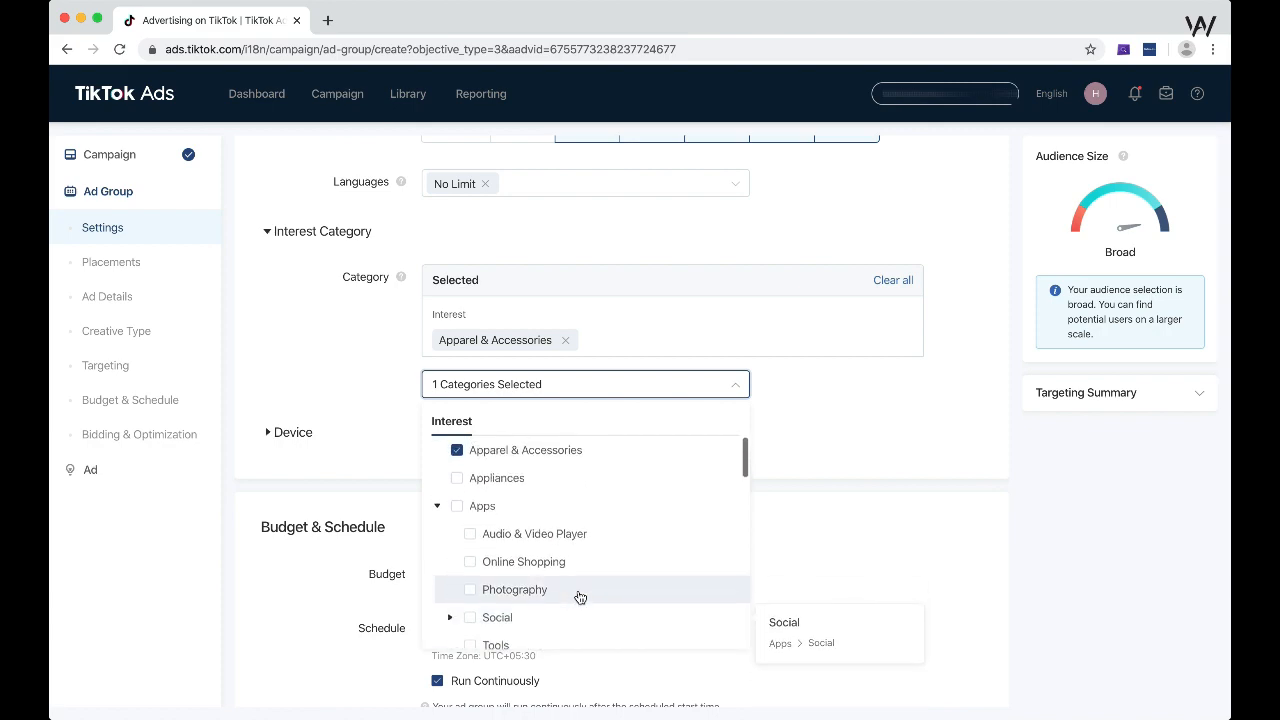
pyautogui.click(869, 360)
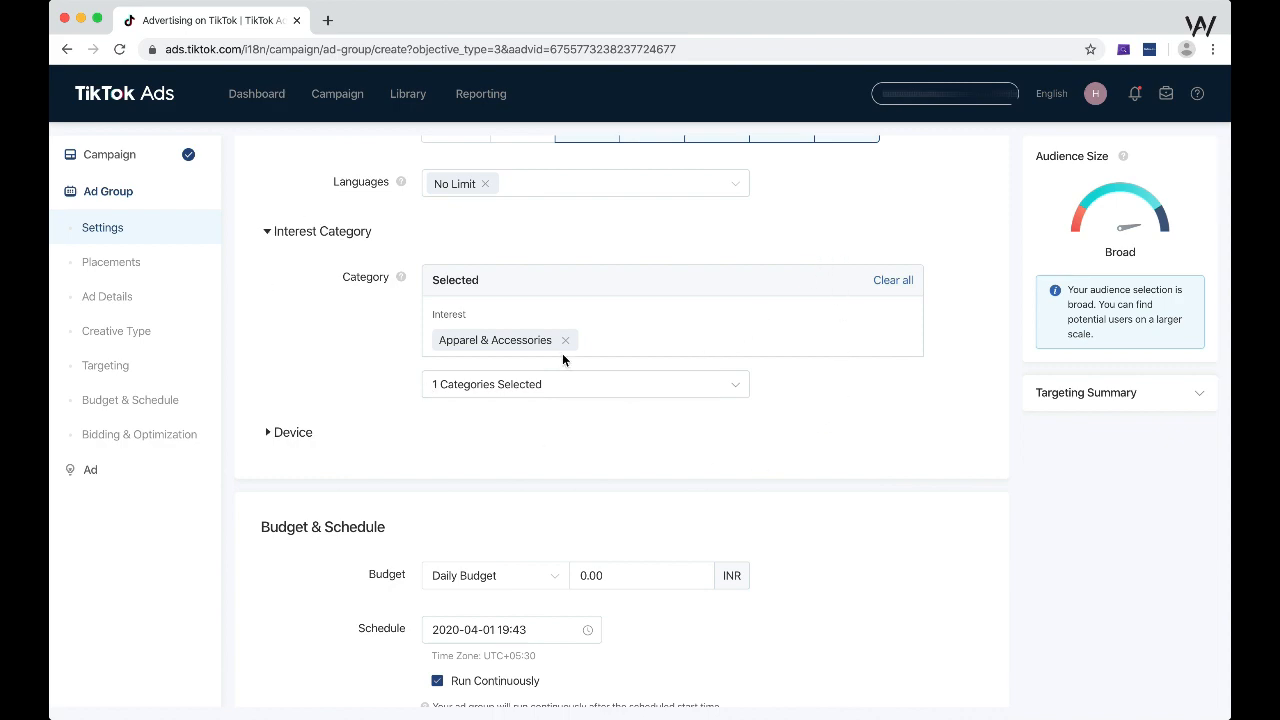
# Clear the selected interest category, and briefly review the device targeting options
pyautogui.click(903, 283)
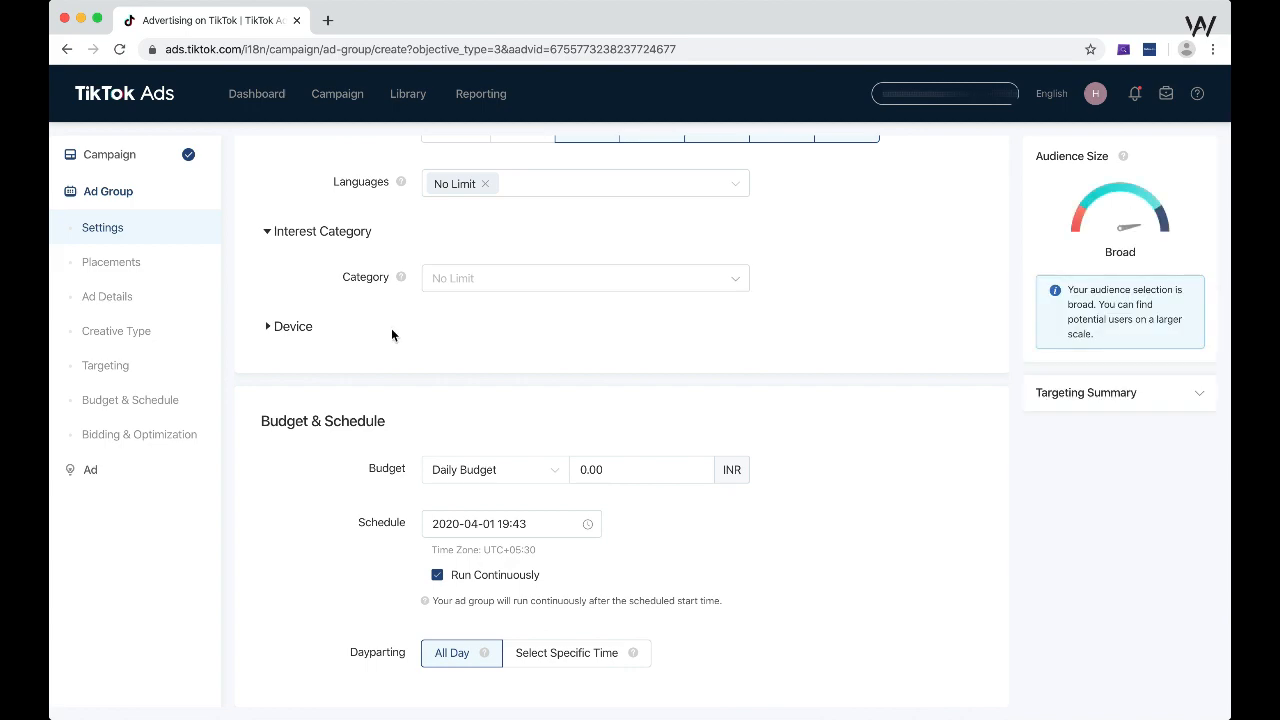
pyautogui.click(305, 330)
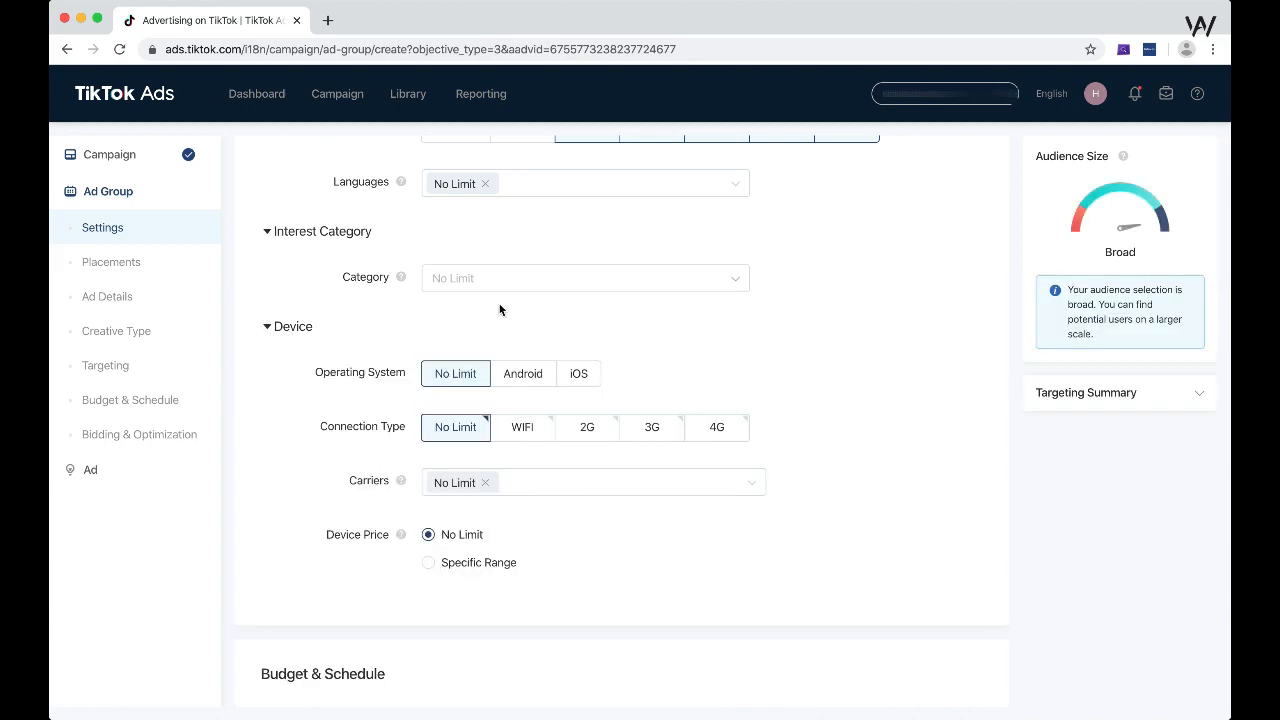
pyautogui.click(272, 336)
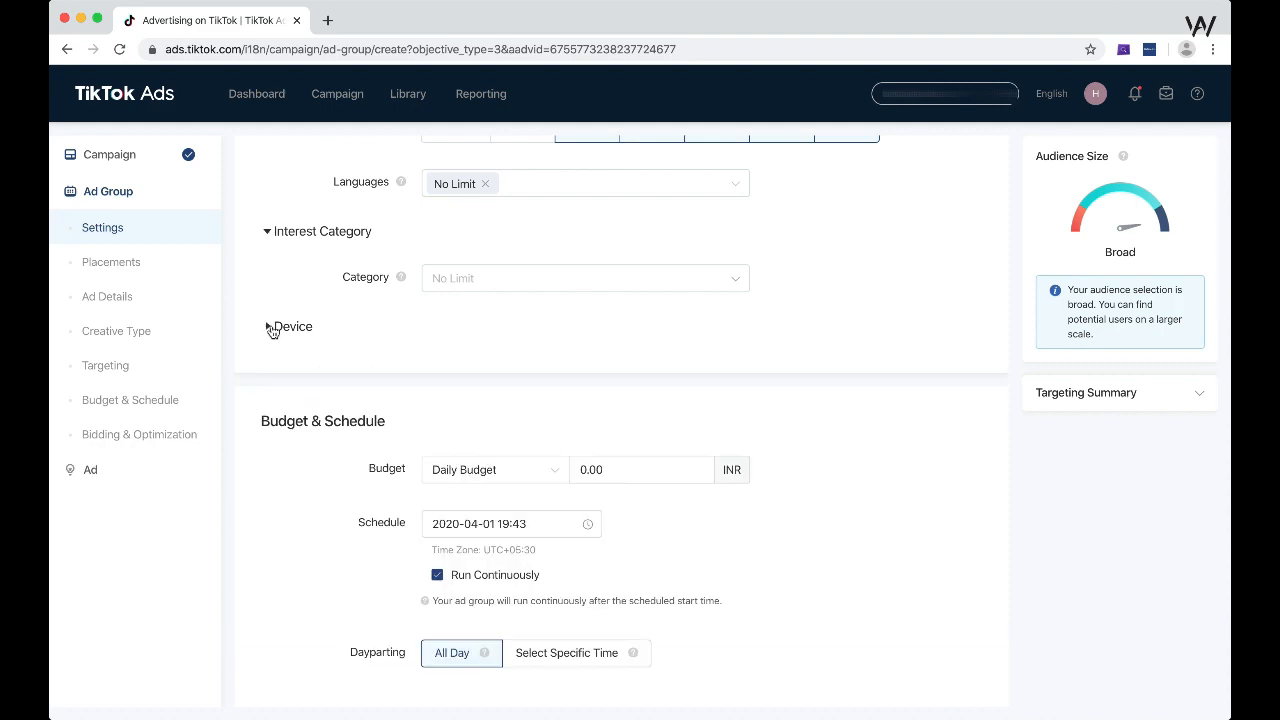
# Target the interest categories Apparel & Accessories and Online Shopping
pyautogui.click(505, 277)
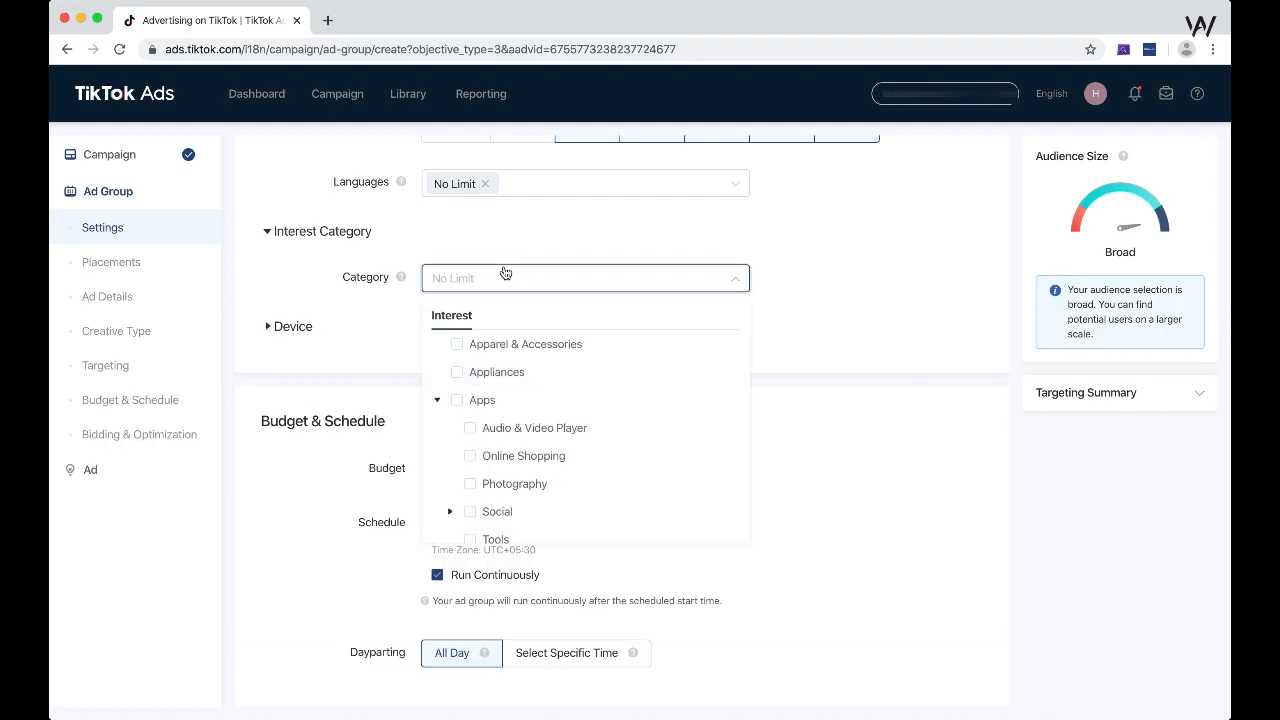
pyautogui.click(457, 345)
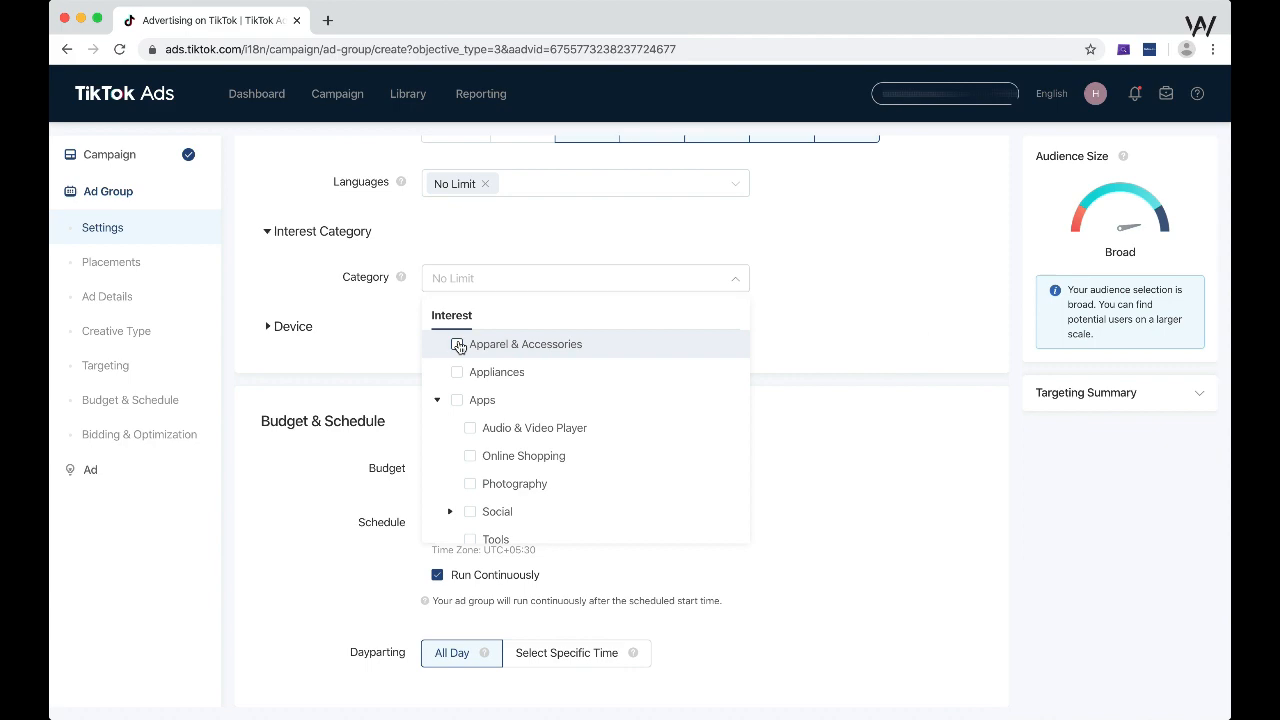
pyautogui.click(962, 349)
pyautogui.scroll(-2, 962, 346)
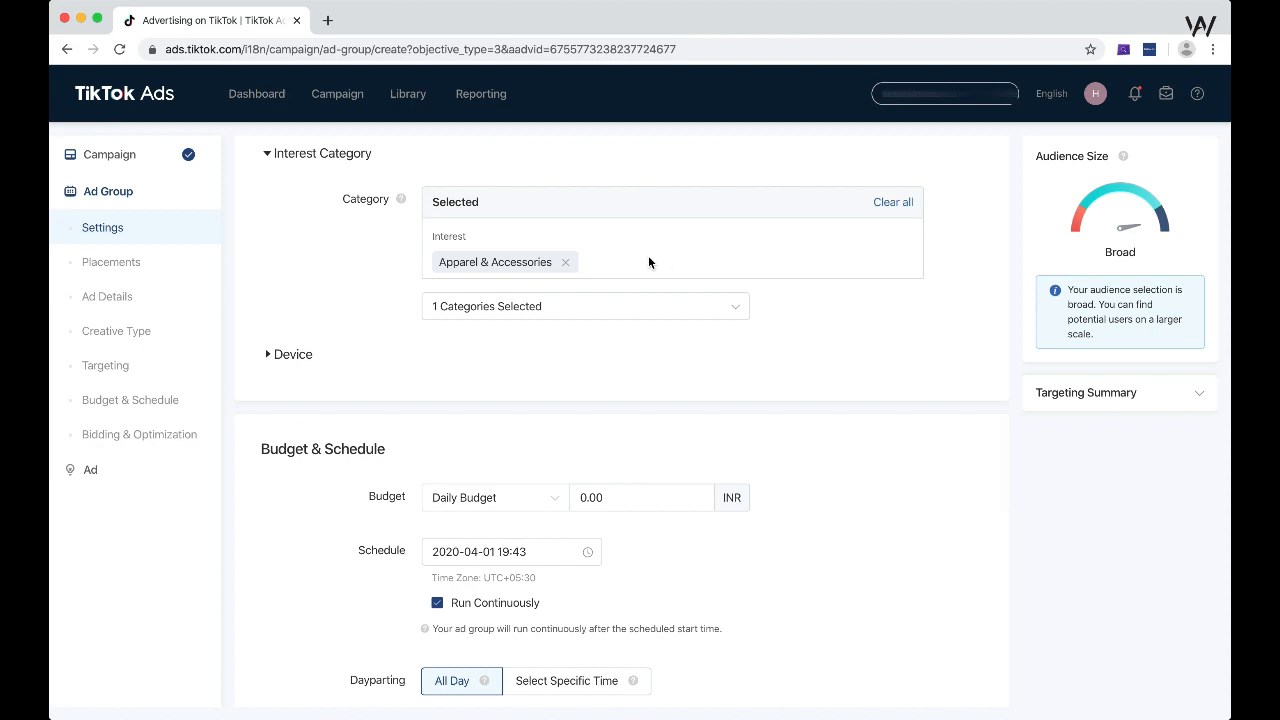
pyautogui.click(607, 312)
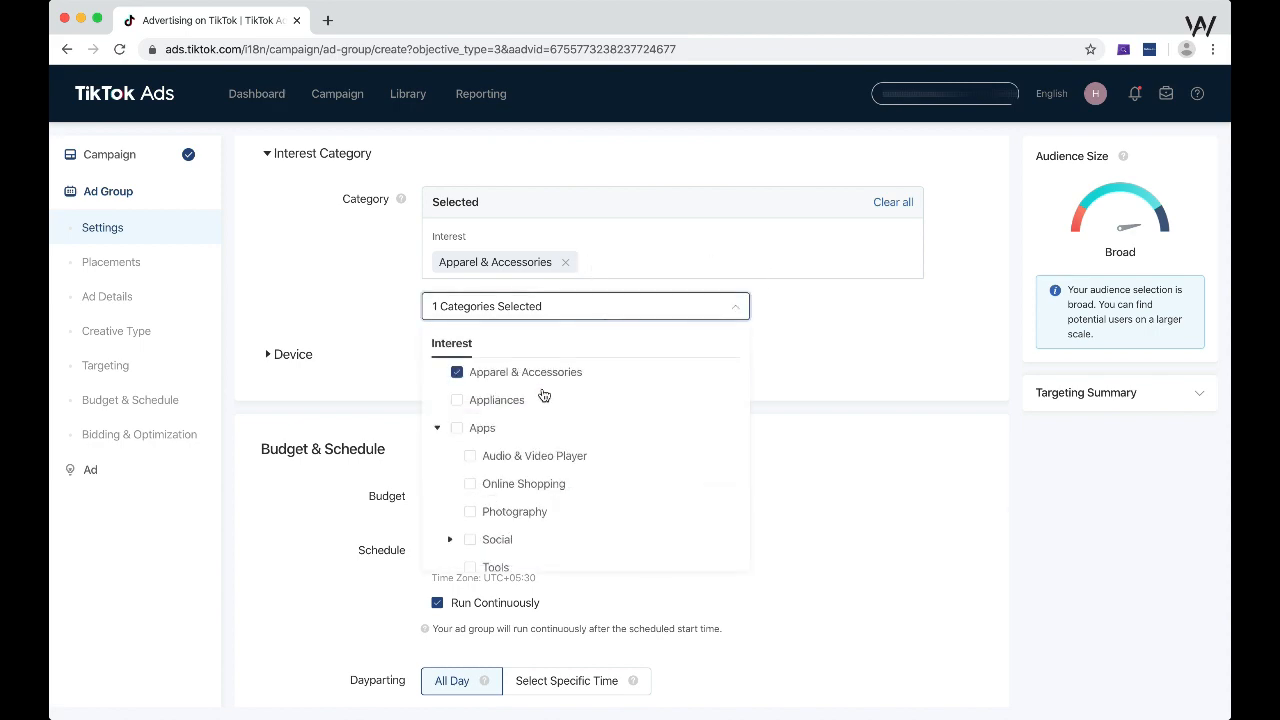
pyautogui.click(471, 486)
pyautogui.click(821, 353)
pyautogui.scroll(-1, 860, 340)
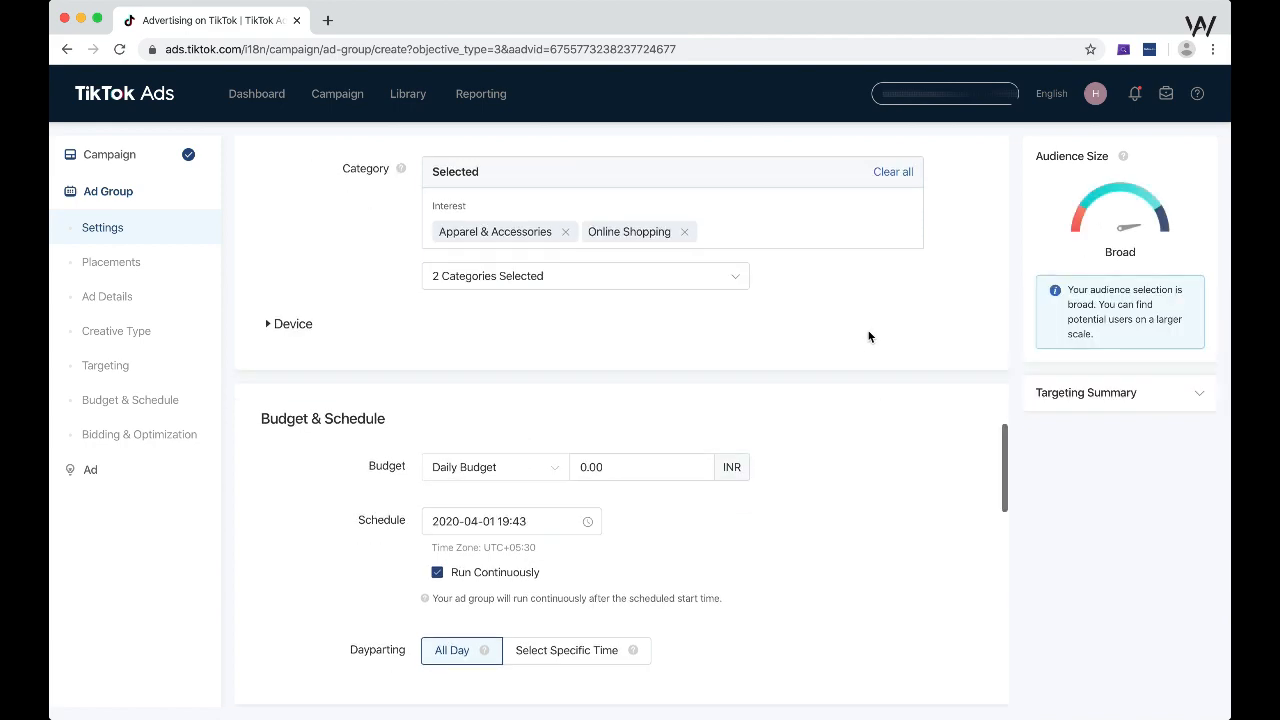
# Try Android and iOS as the operating system in the device targeting, and return it to No Limit
pyautogui.click(289, 322)
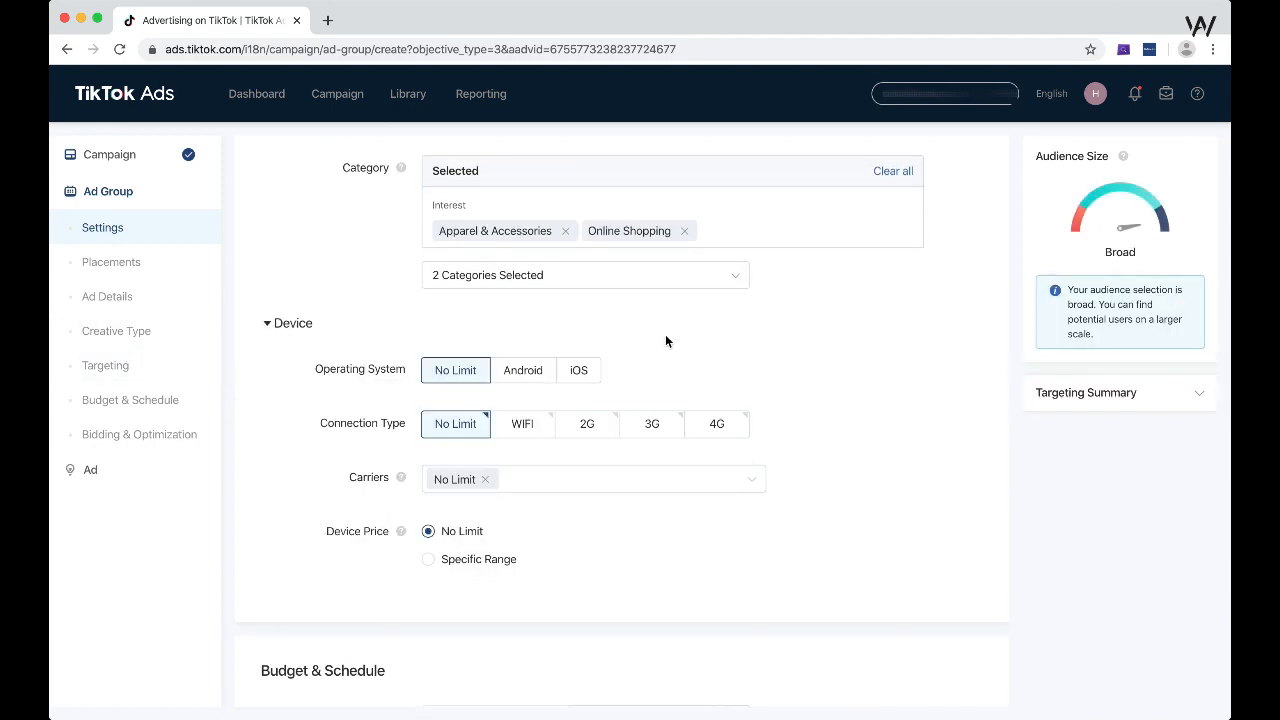
pyautogui.scroll(-2, 747, 321)
pyautogui.scroll(-2, 747, 321)
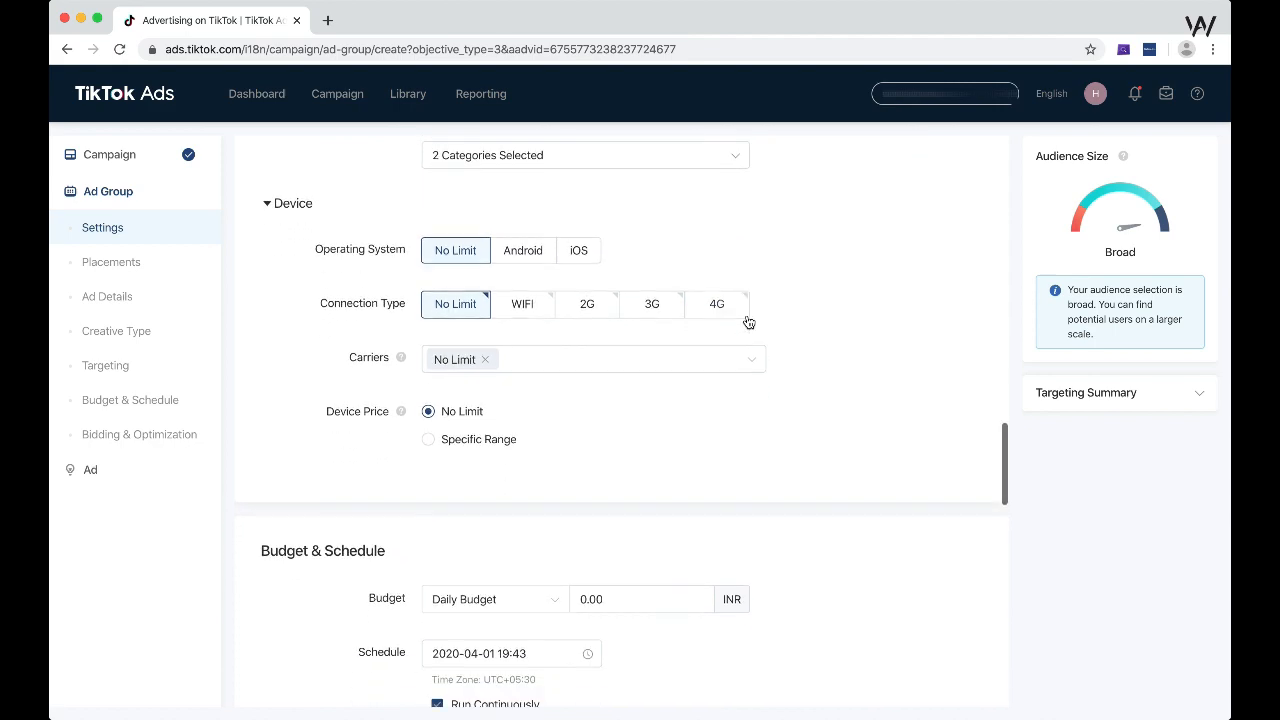
pyautogui.click(523, 250)
pyautogui.click(588, 244)
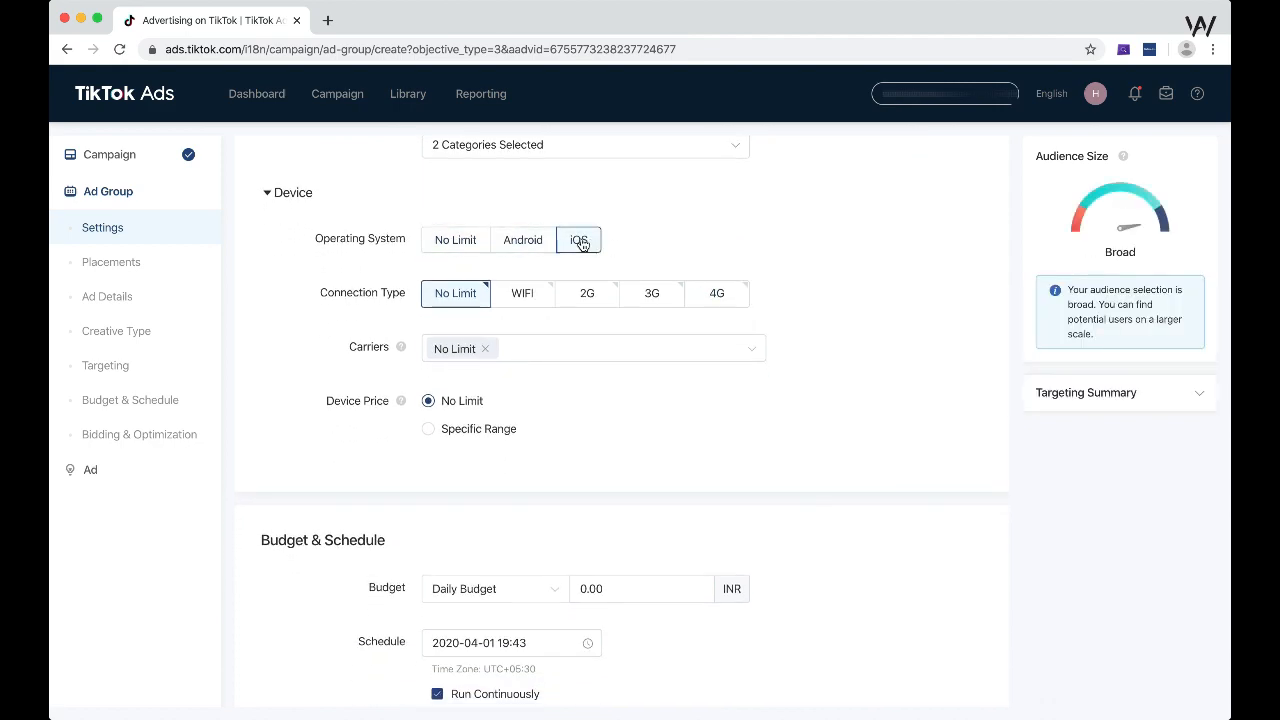
pyautogui.click(455, 240)
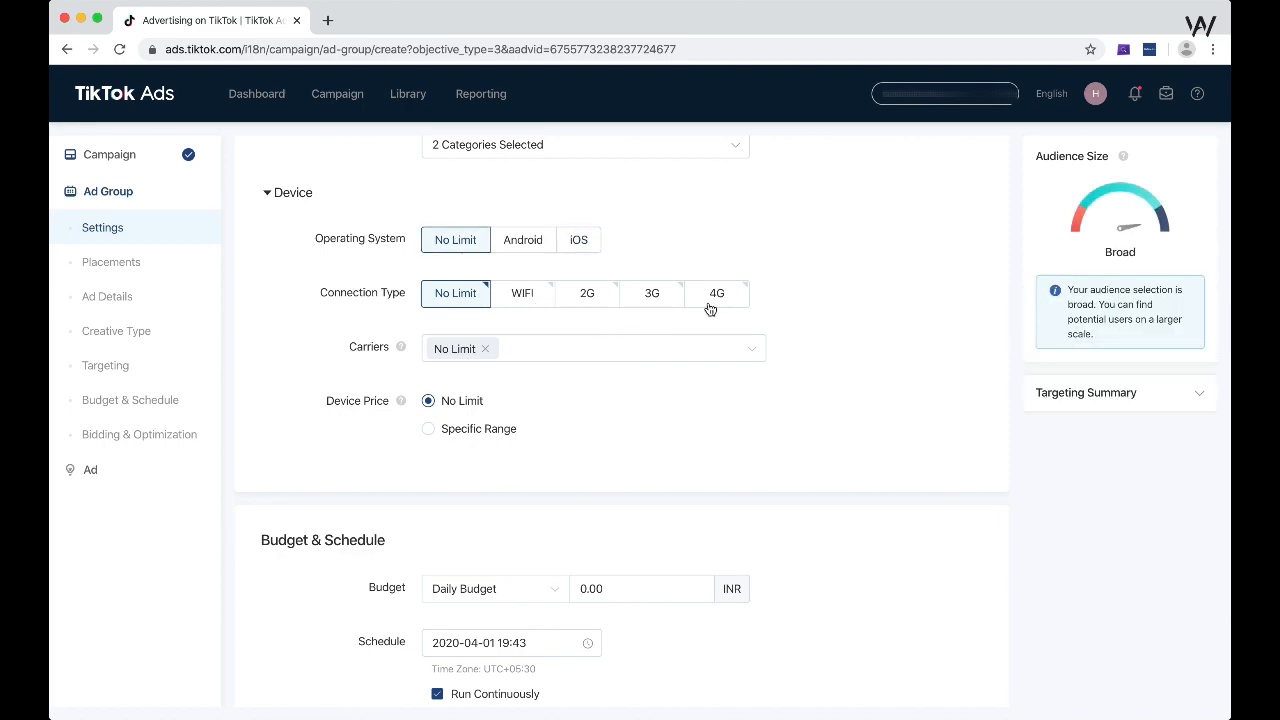
# Review the mobile carriers available for device targeting without changing the selection
pyautogui.click(716, 344)
pyautogui.scroll(-1, 500, 476)
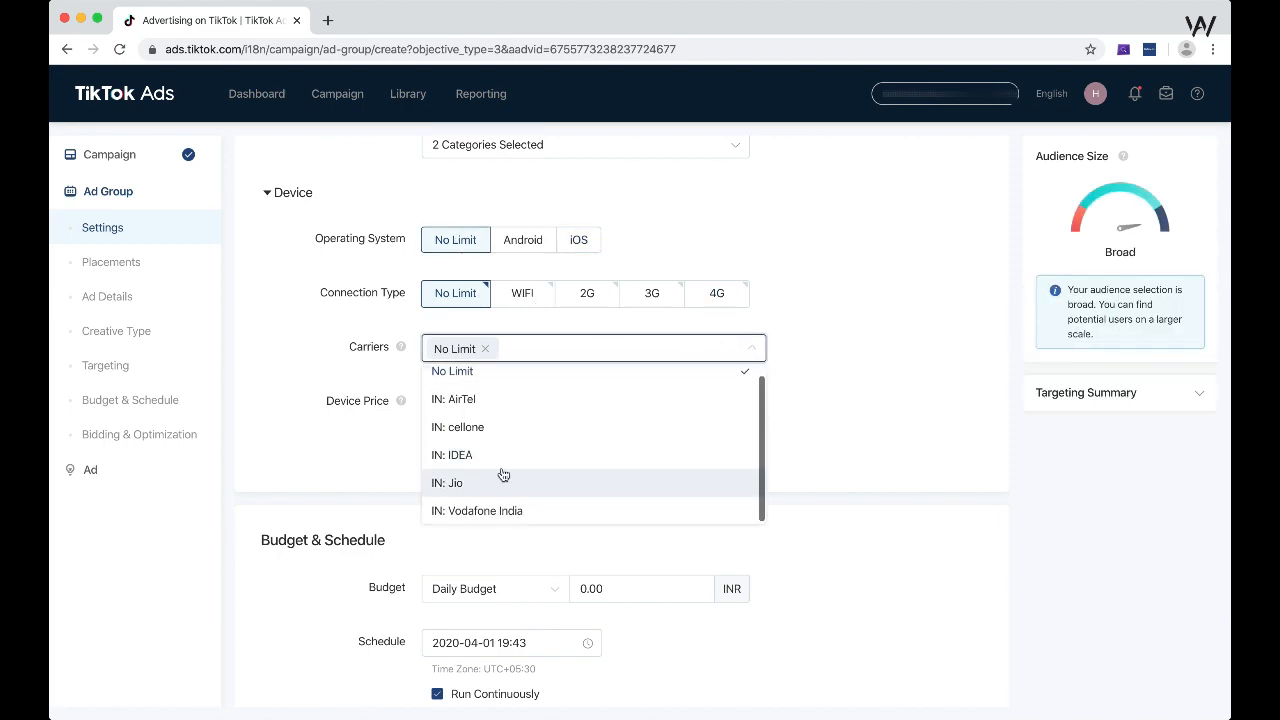
pyautogui.click(895, 270)
pyautogui.scroll(-1, 834, 319)
pyautogui.scroll(-1, 834, 319)
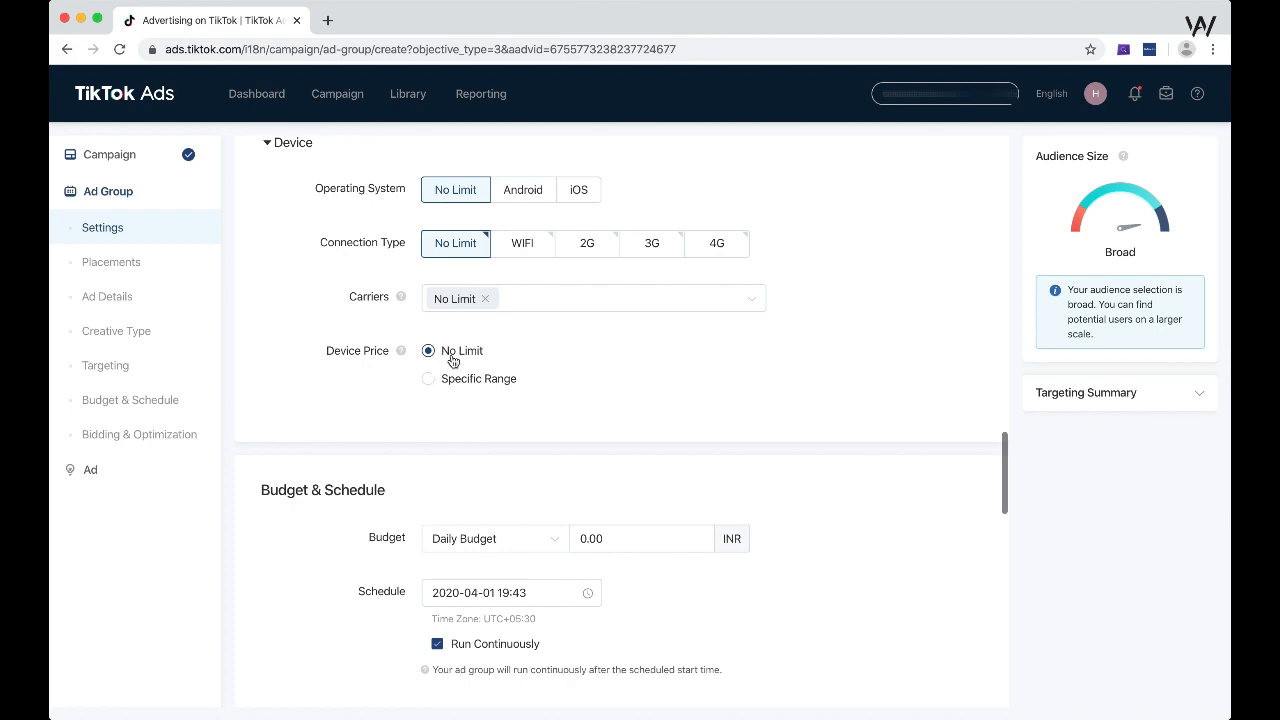
# Try a specific device price range with a minimum of 300 USD
pyautogui.click(465, 389)
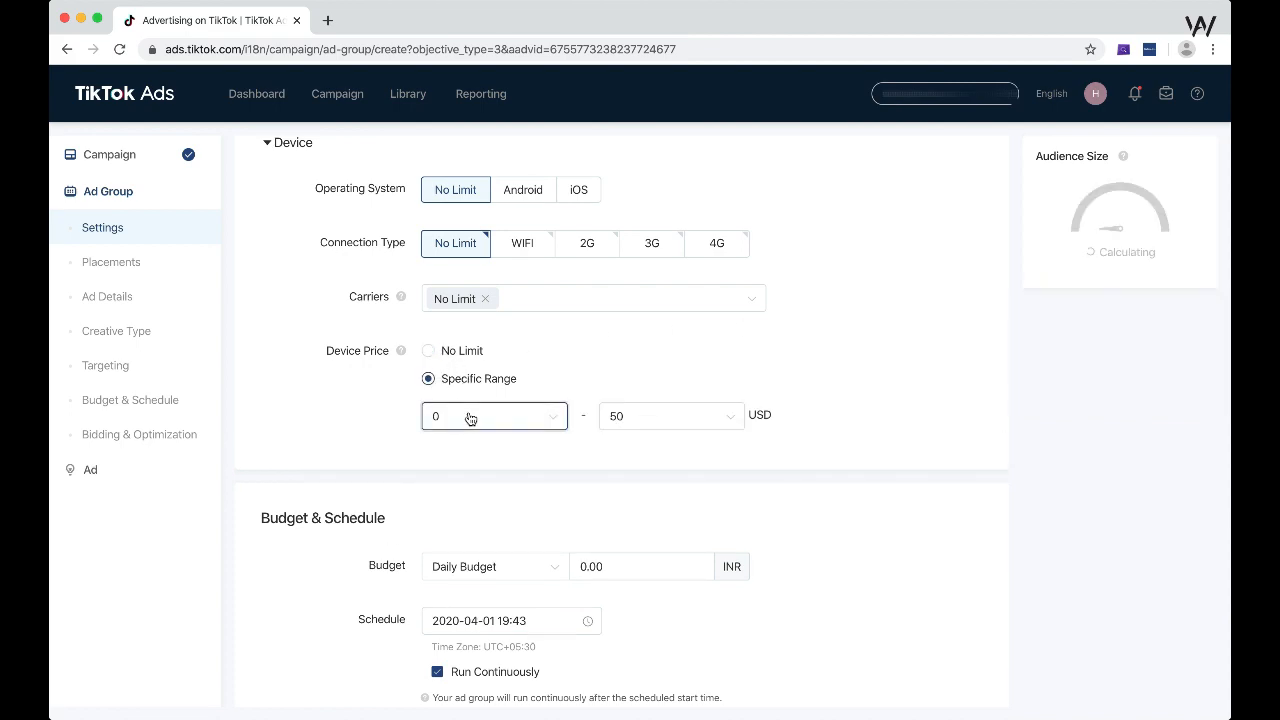
pyautogui.click(470, 417)
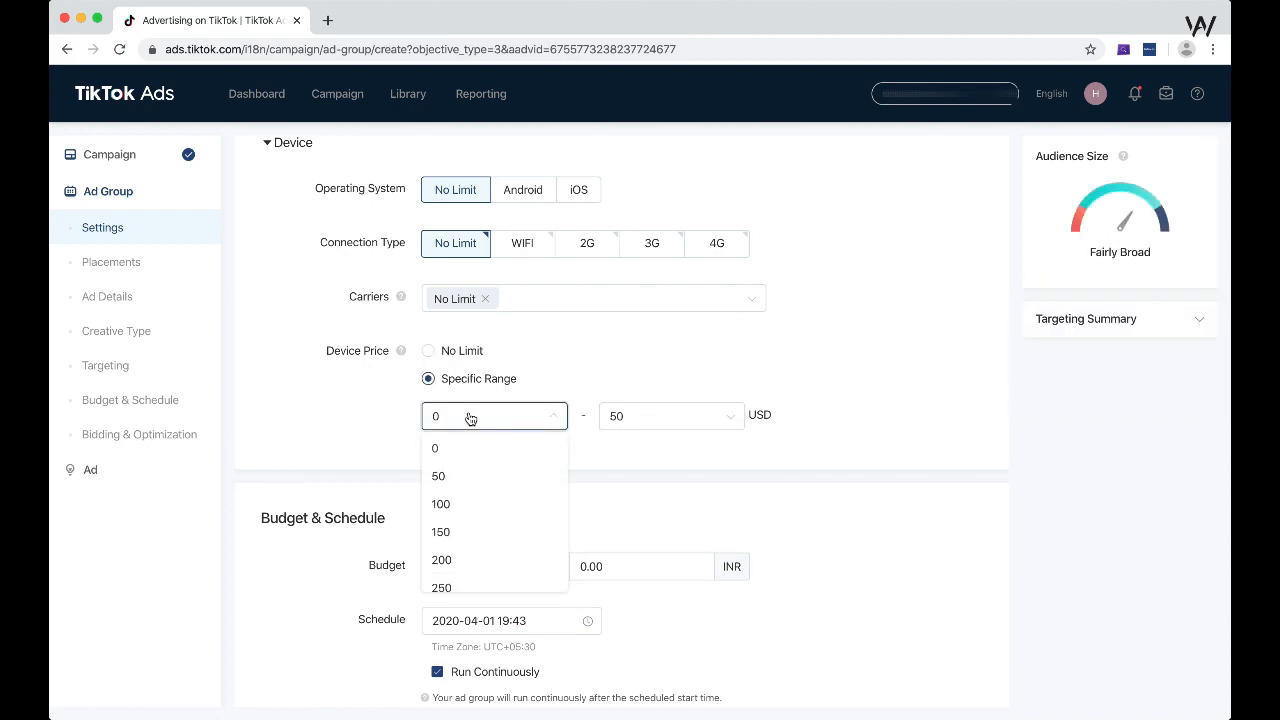
pyautogui.scroll(-5, 511, 460)
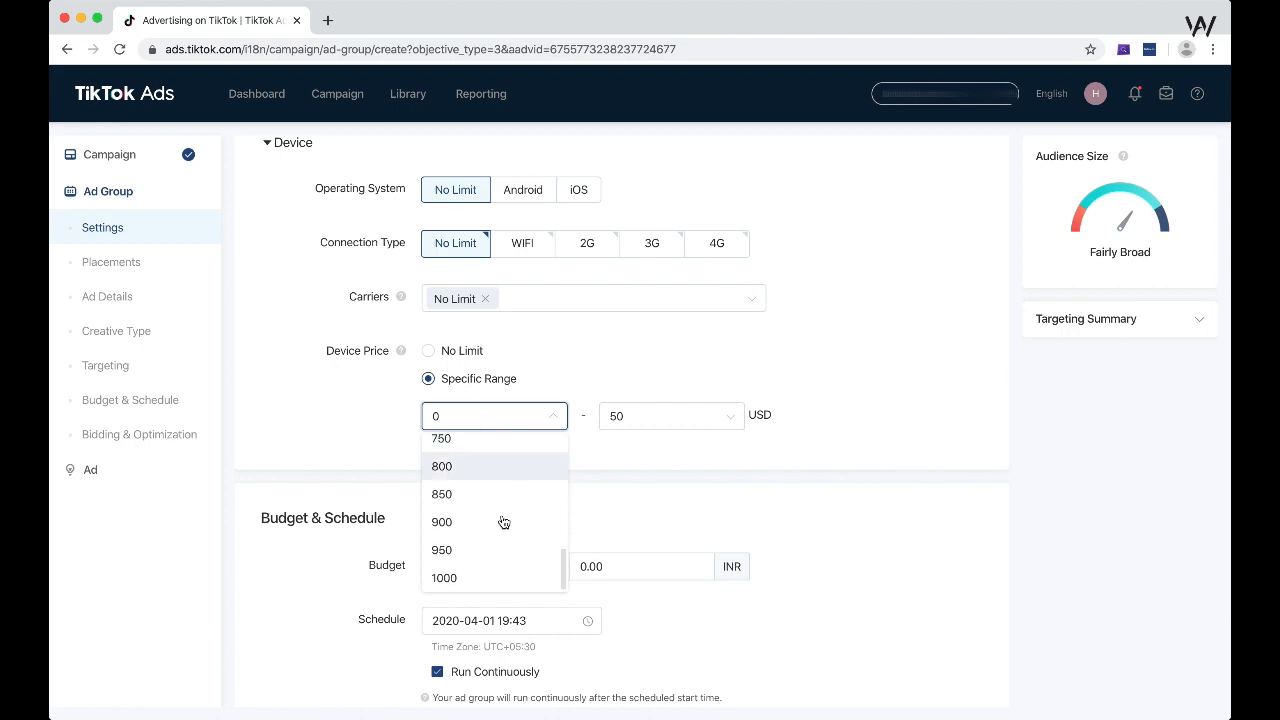
pyautogui.scroll(-3, 507, 586)
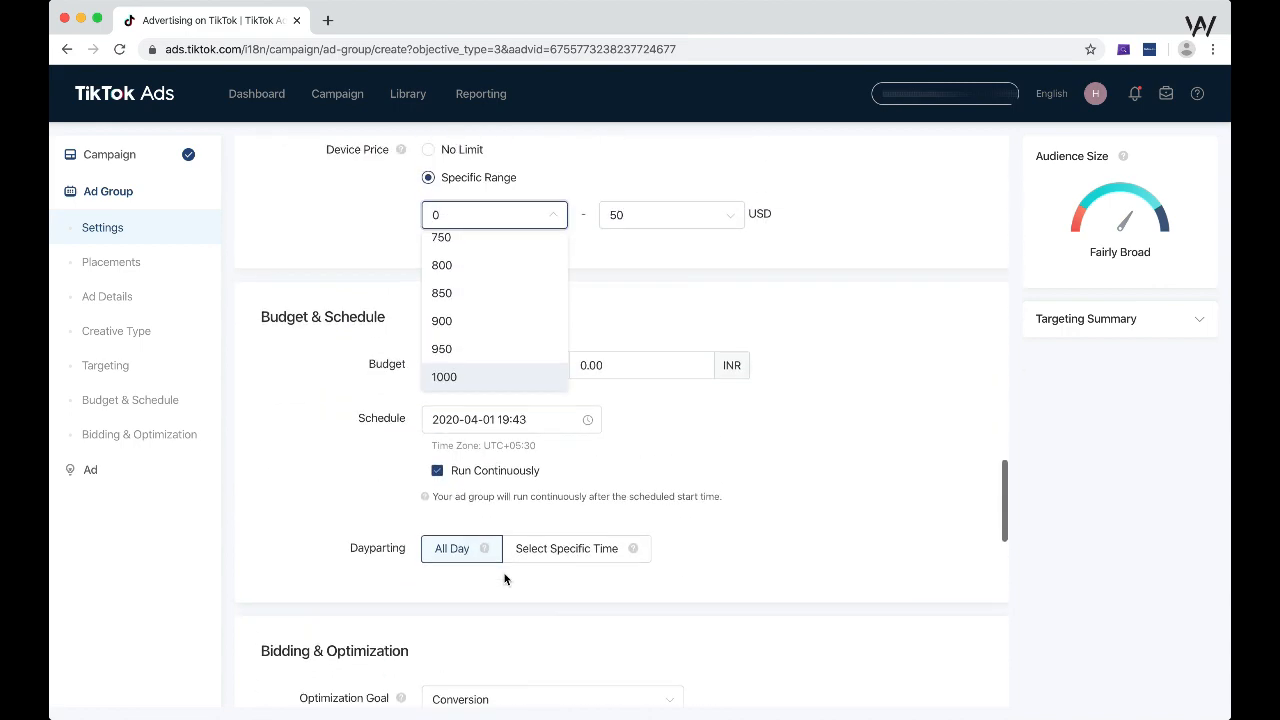
pyautogui.scroll(2, 505, 576)
pyautogui.scroll(1, 491, 474)
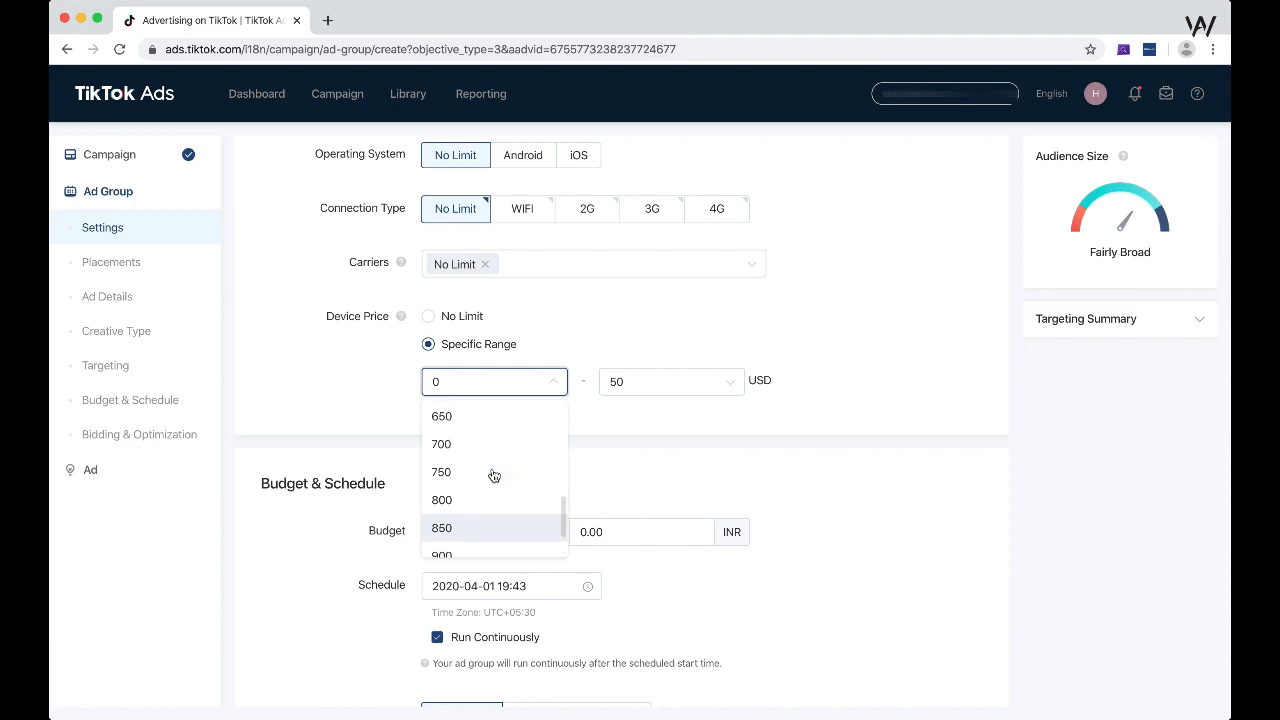
pyautogui.scroll(1, 493, 475)
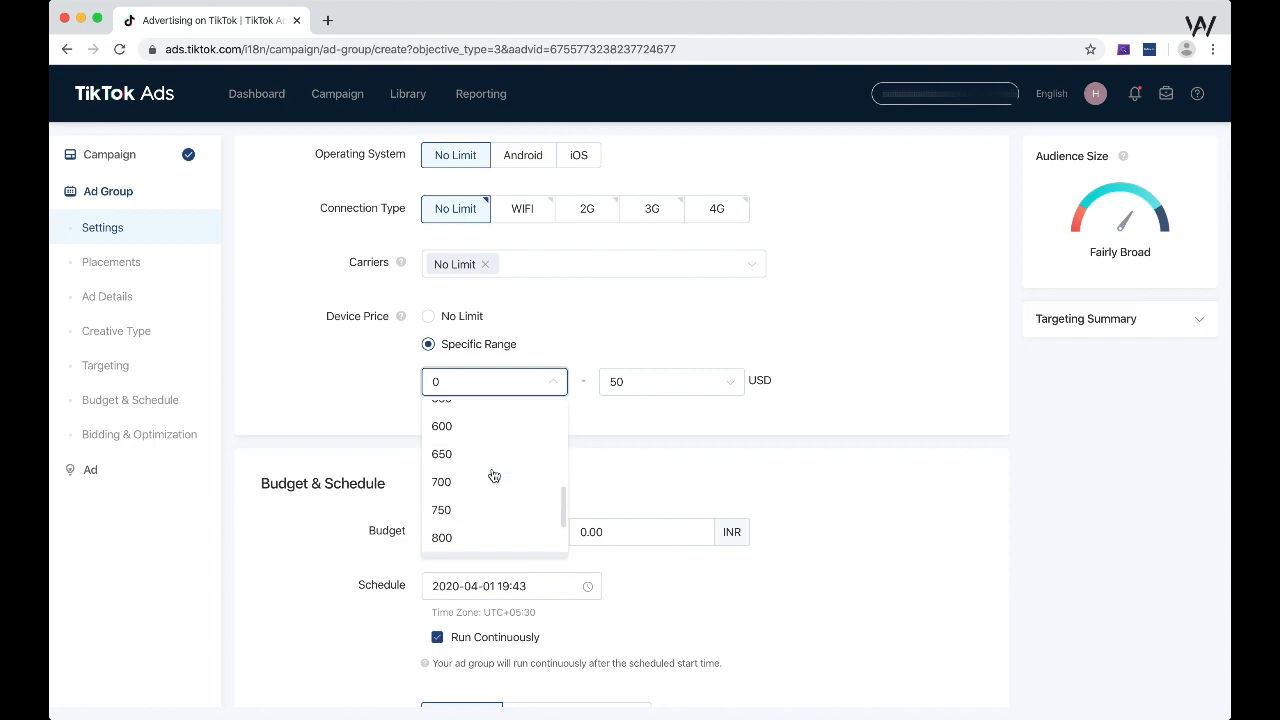
pyautogui.scroll(3, 493, 475)
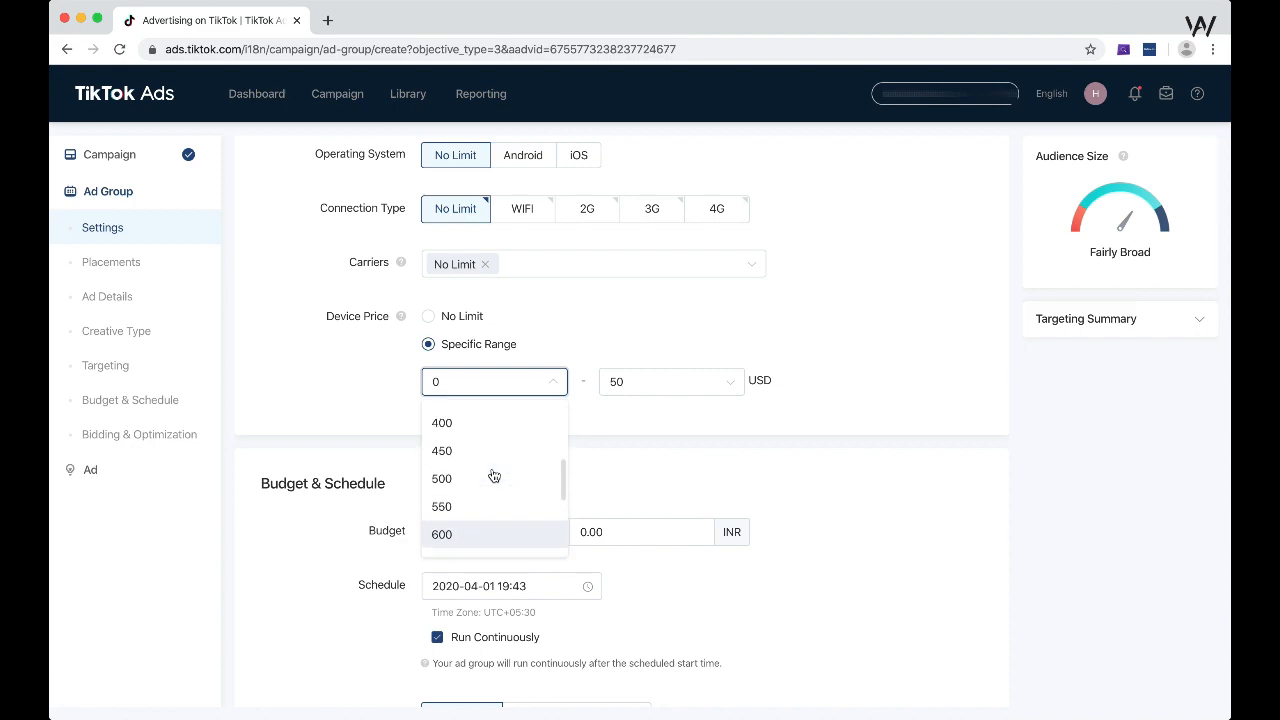
pyautogui.scroll(6, 493, 475)
pyautogui.scroll(-3, 480, 455)
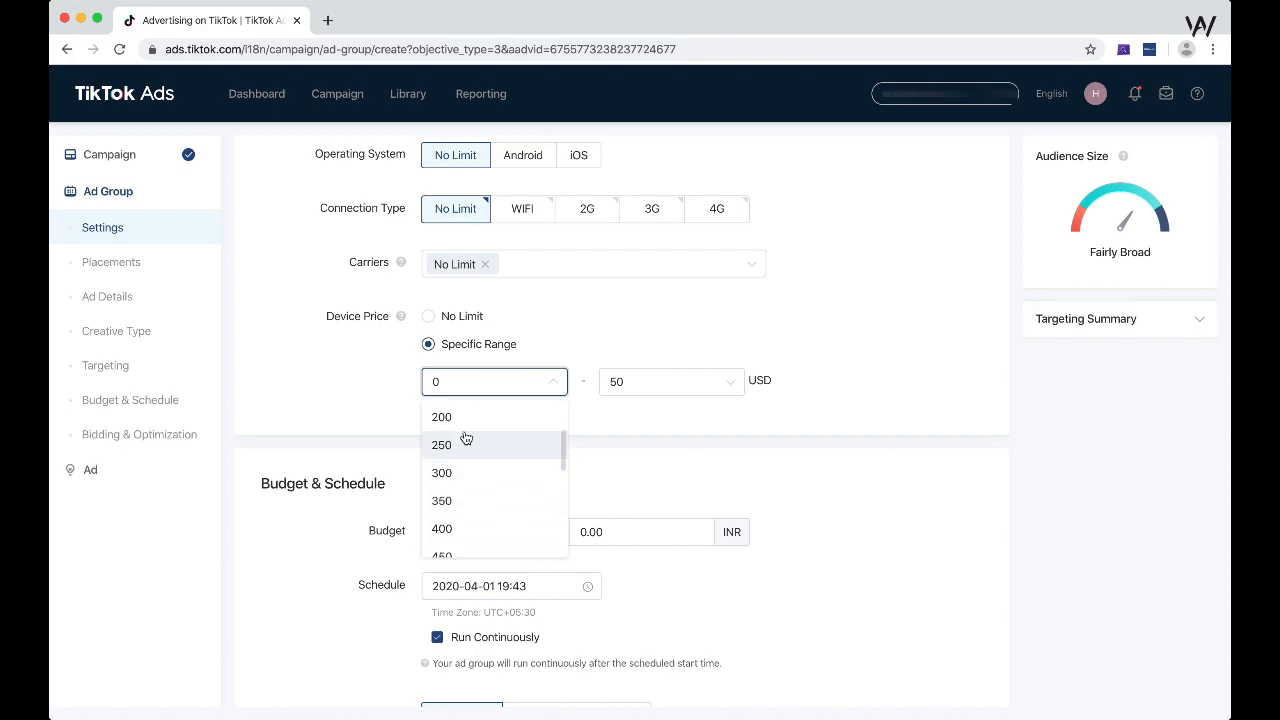
pyautogui.click(491, 473)
# Try 500 USD as the upper limit of the device price range, and raise it to 1000 USD
pyautogui.click(645, 388)
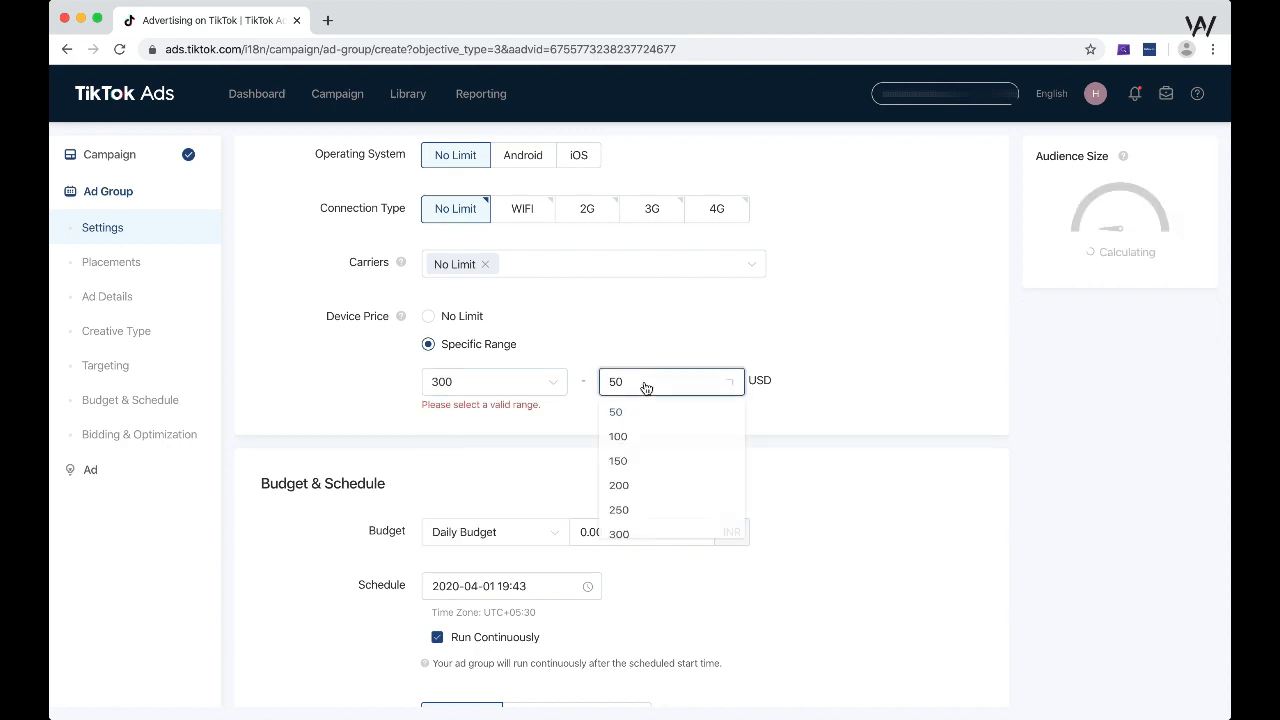
pyautogui.scroll(-4, 660, 495)
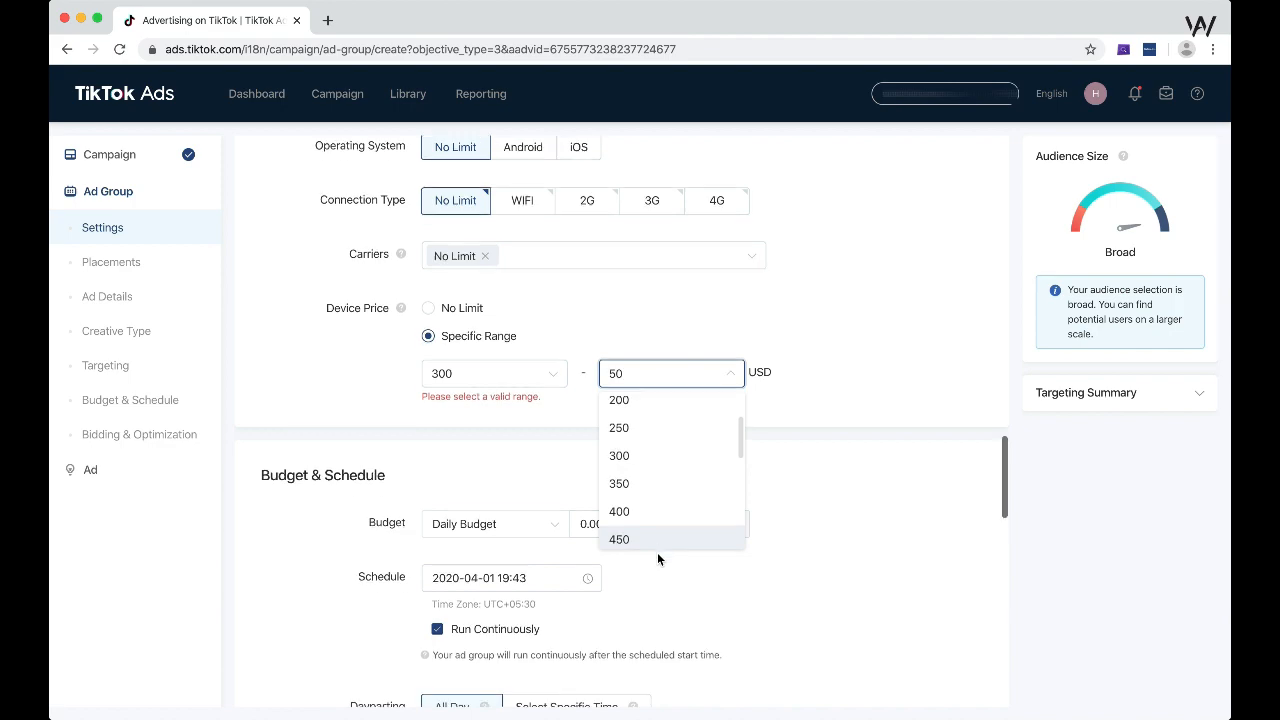
pyautogui.scroll(-1, 657, 552)
pyautogui.scroll(-1, 649, 455)
pyautogui.click(645, 470)
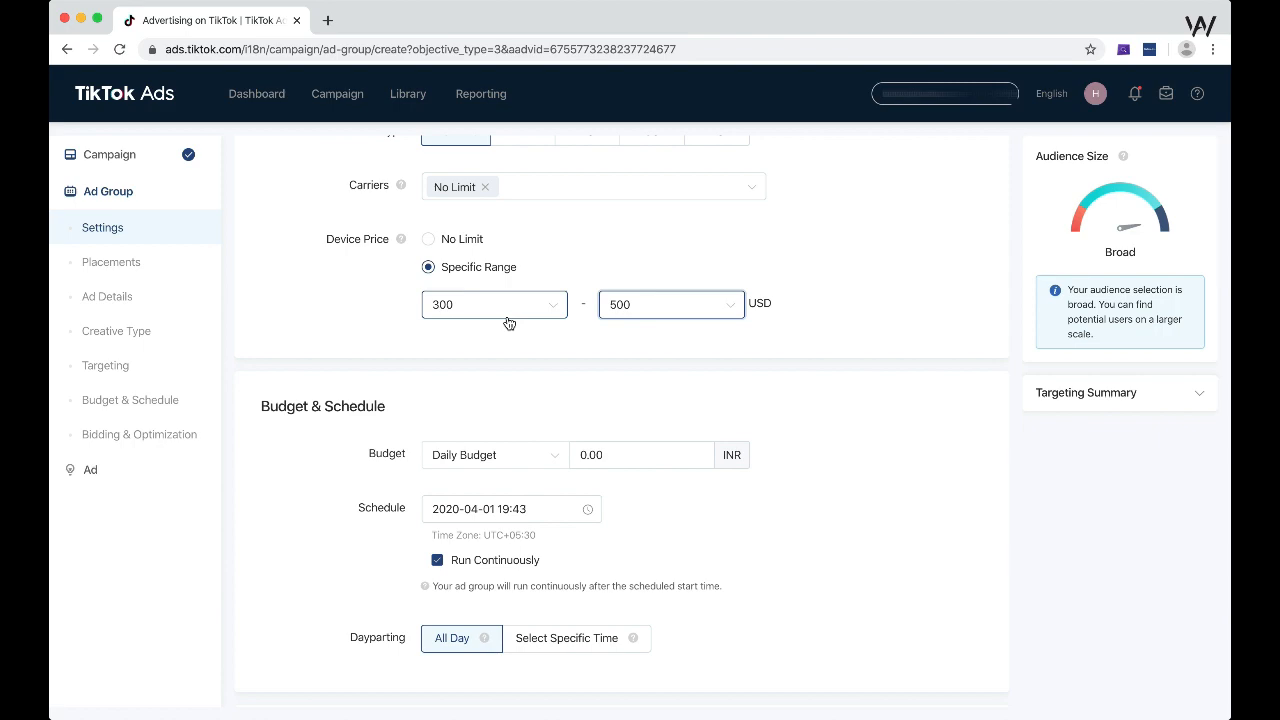
pyautogui.click(651, 309)
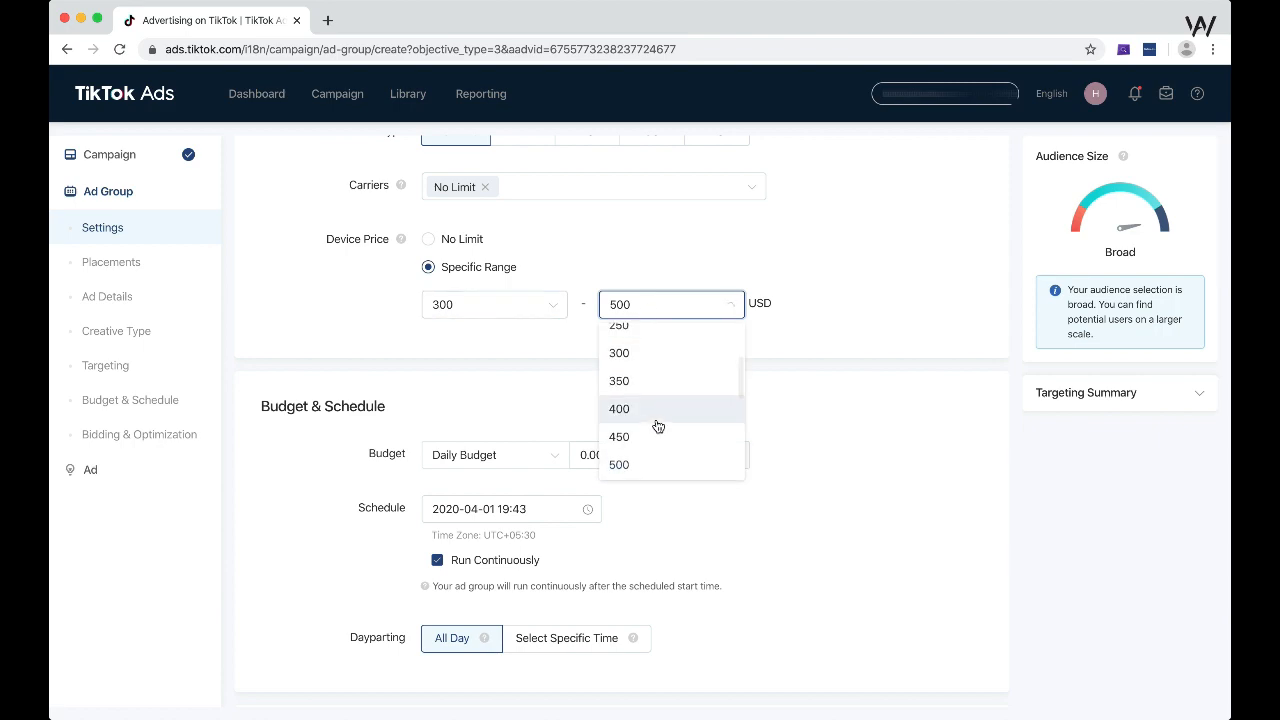
pyautogui.scroll(-5, 657, 423)
pyautogui.click(658, 440)
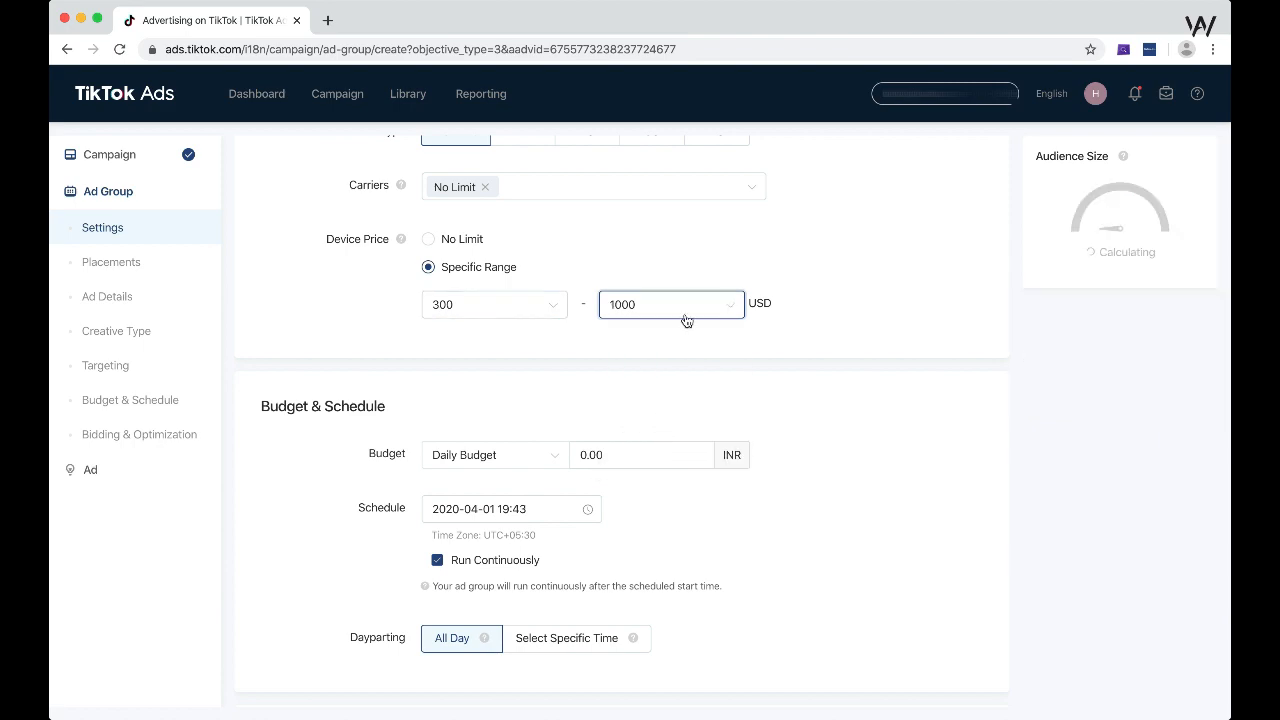
# Discard the specific device price range and set the device price back to No Limit
pyautogui.click(686, 318)
pyautogui.click(646, 465)
pyautogui.click(458, 238)
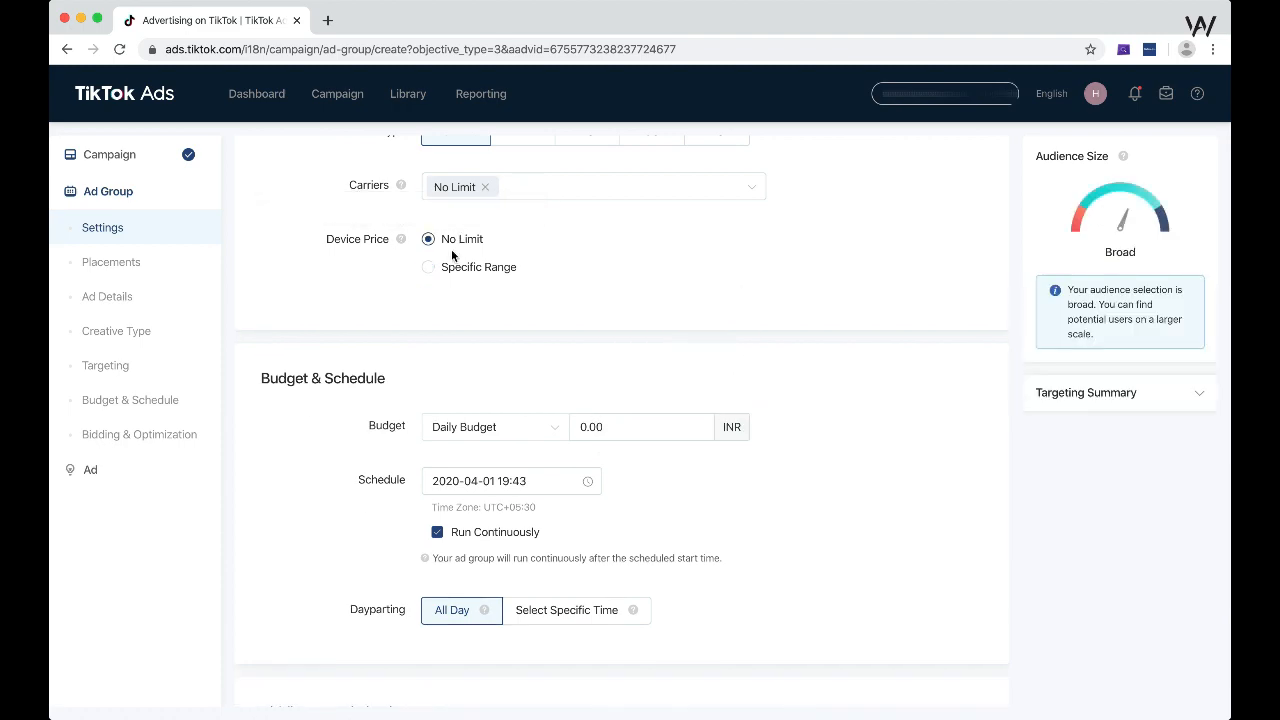
# Recheck the device targeting options and collapse the Device section
pyautogui.scroll(3, 618, 362)
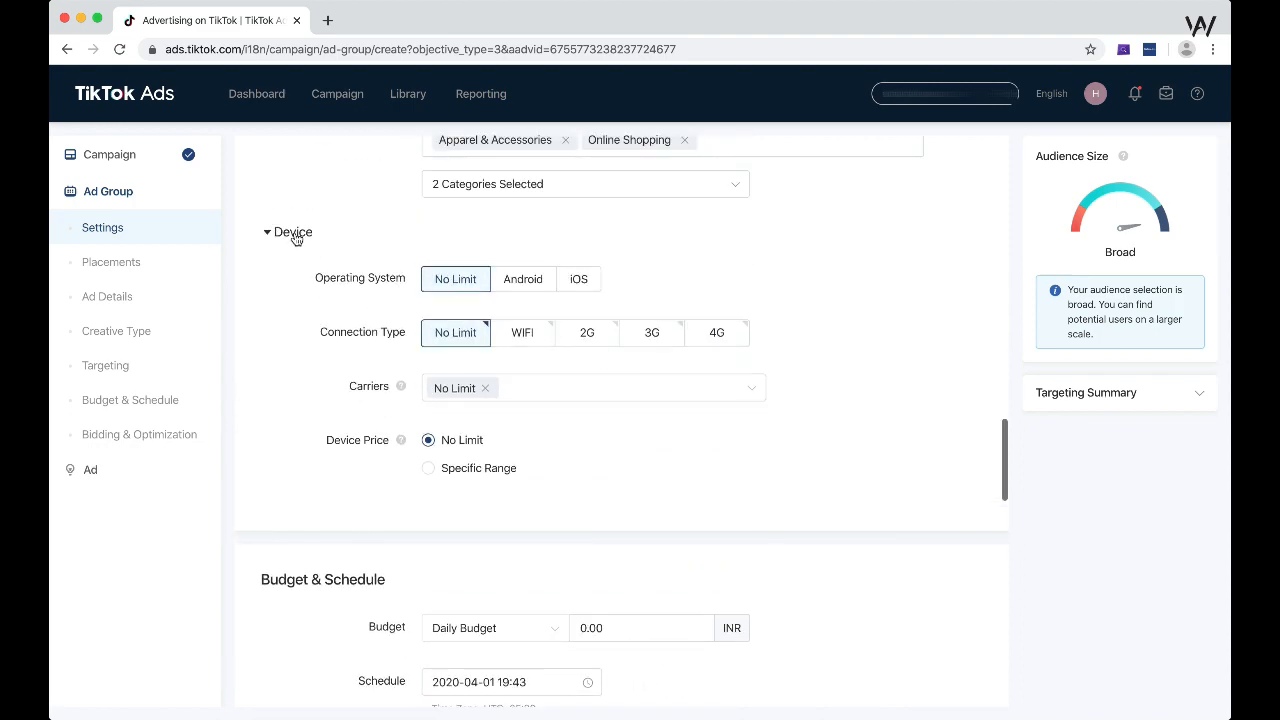
pyautogui.click(293, 232)
pyautogui.click(291, 236)
pyautogui.click(291, 237)
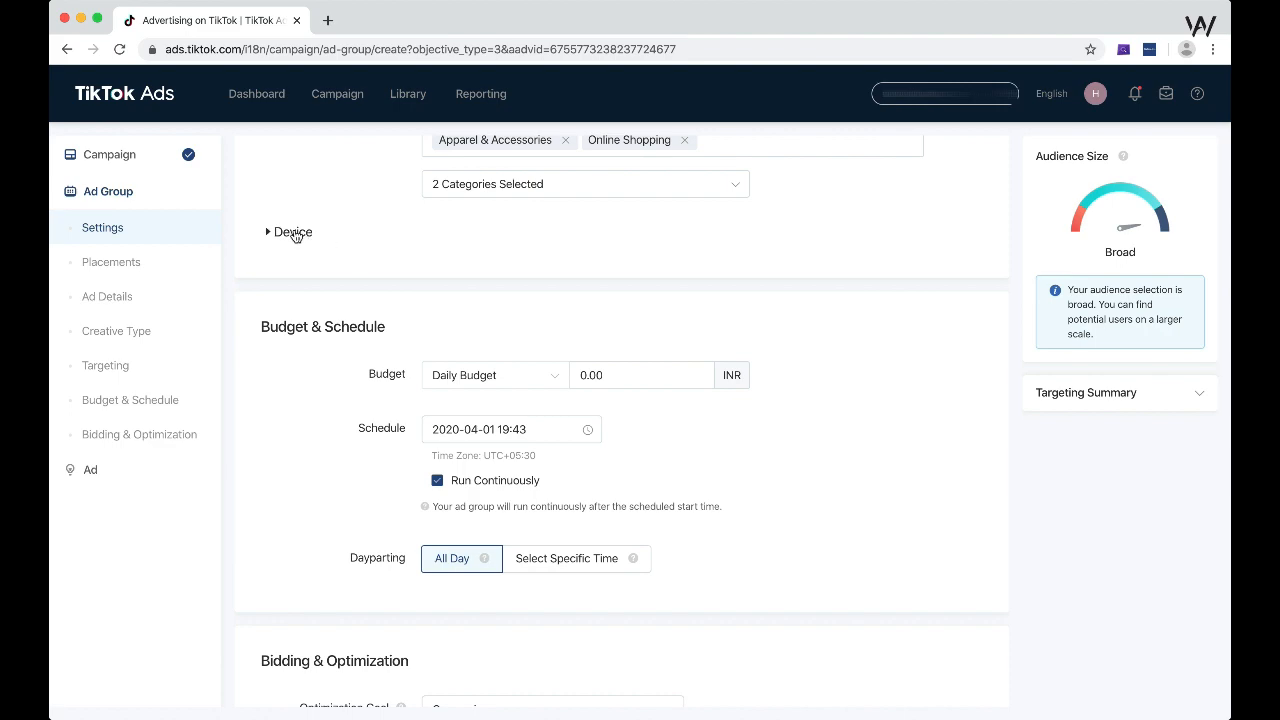
pyautogui.click(295, 236)
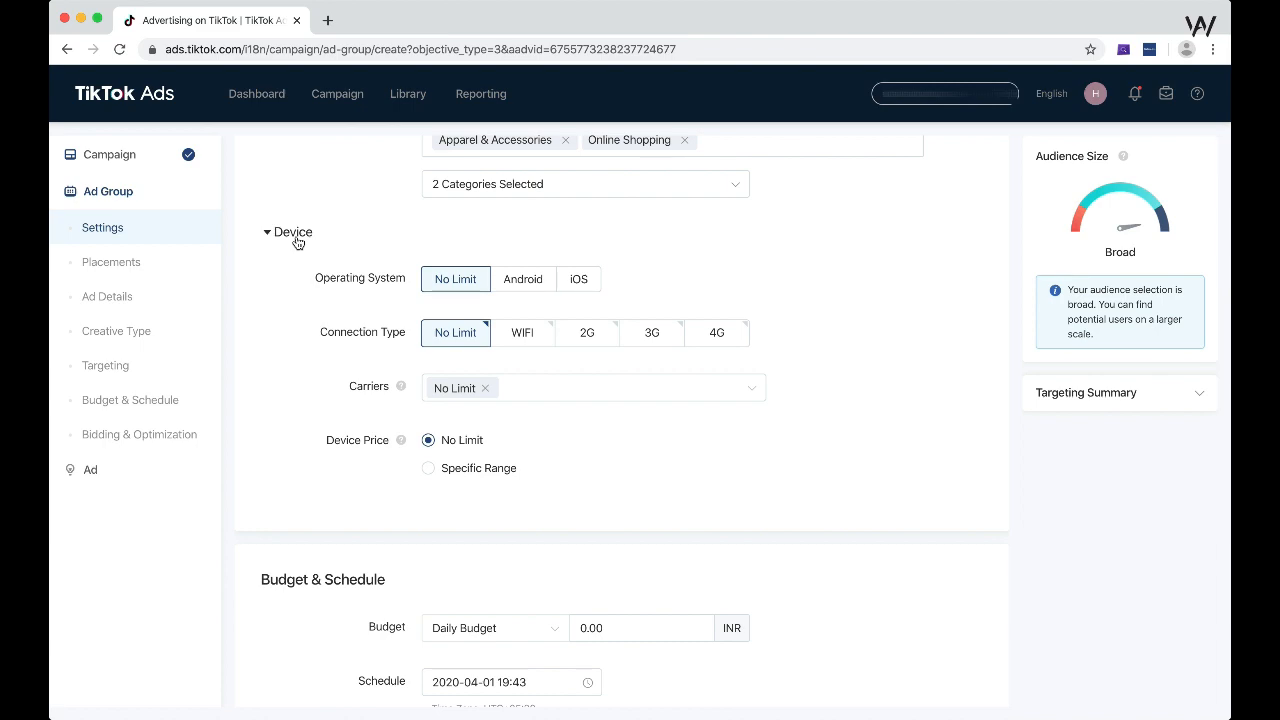
pyautogui.click(297, 242)
# Change the ad group's budget type to Lifetime Budget
pyautogui.scroll(-3, 377, 228)
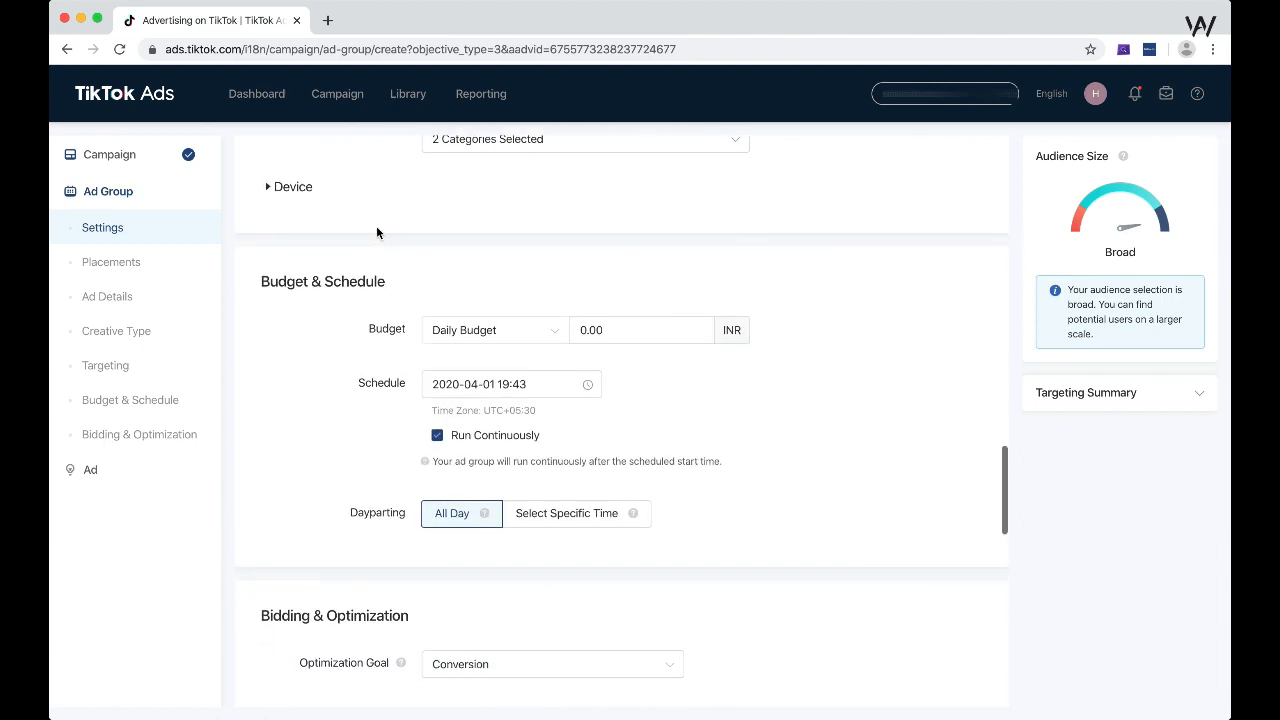
pyautogui.click(620, 222)
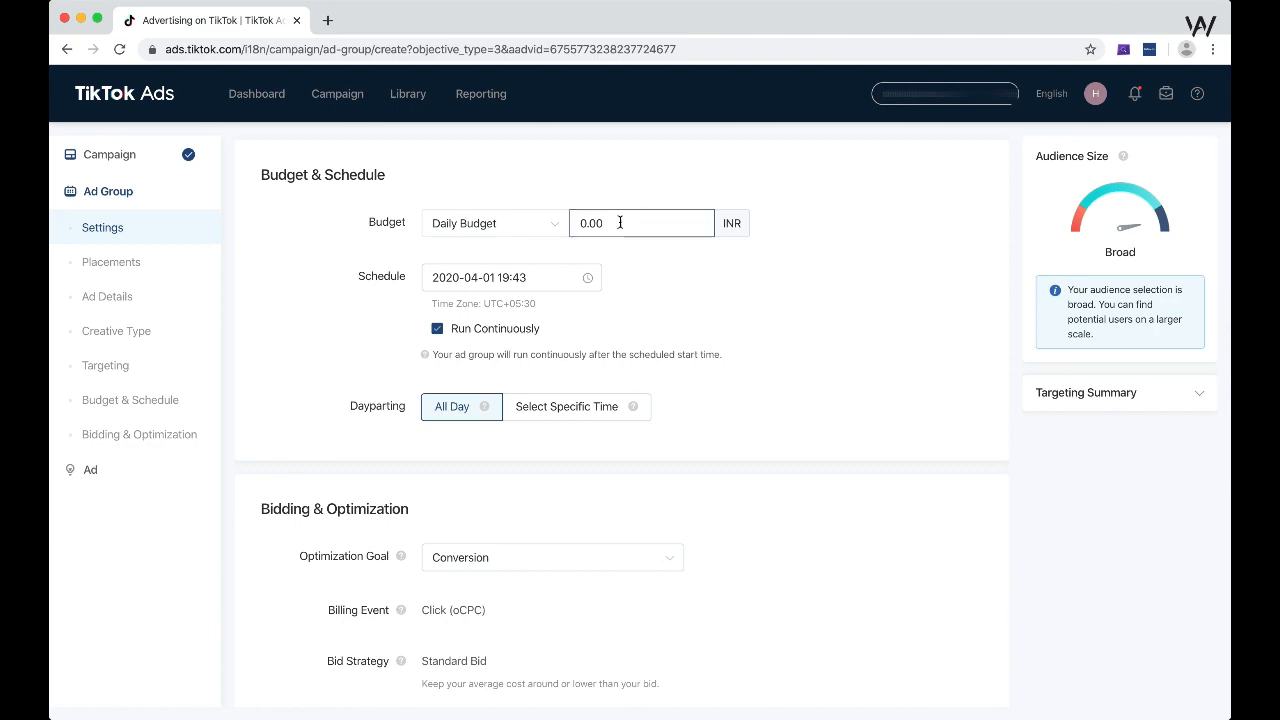
pyautogui.doubleClick(620, 222)
pyautogui.press('BackSpace')
pyautogui.click(483, 222)
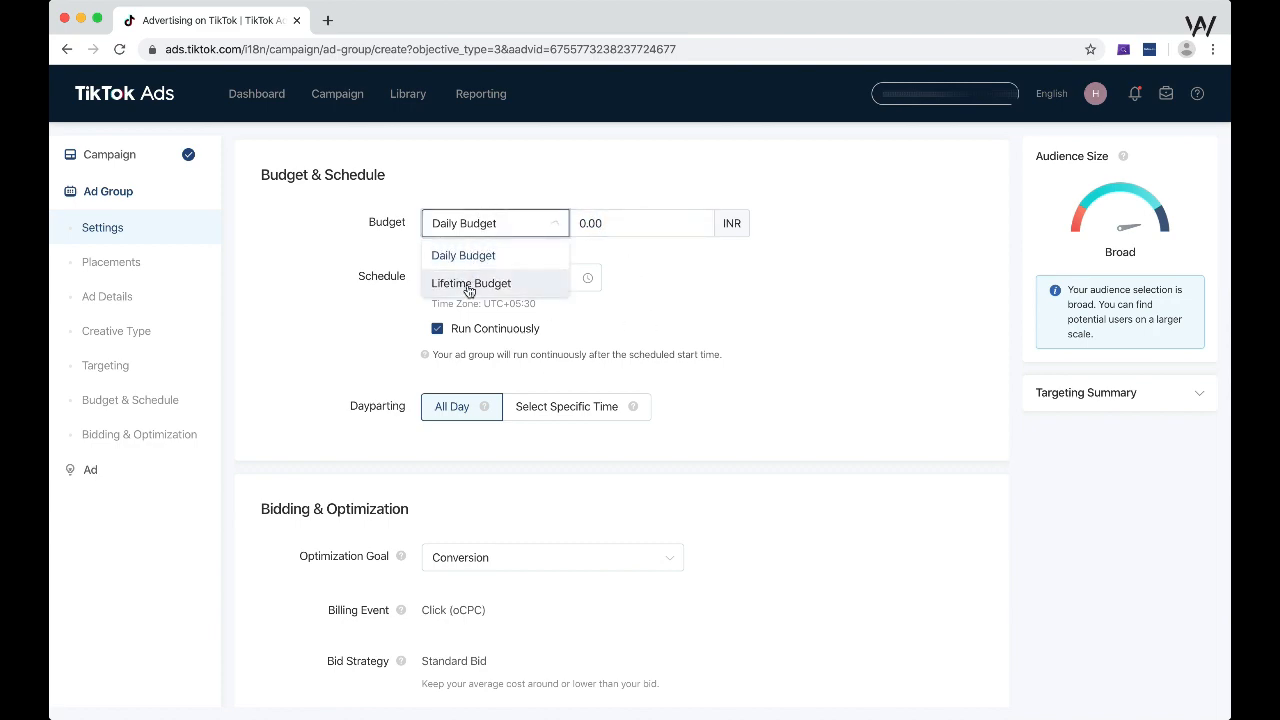
pyautogui.click(476, 256)
pyautogui.click(500, 229)
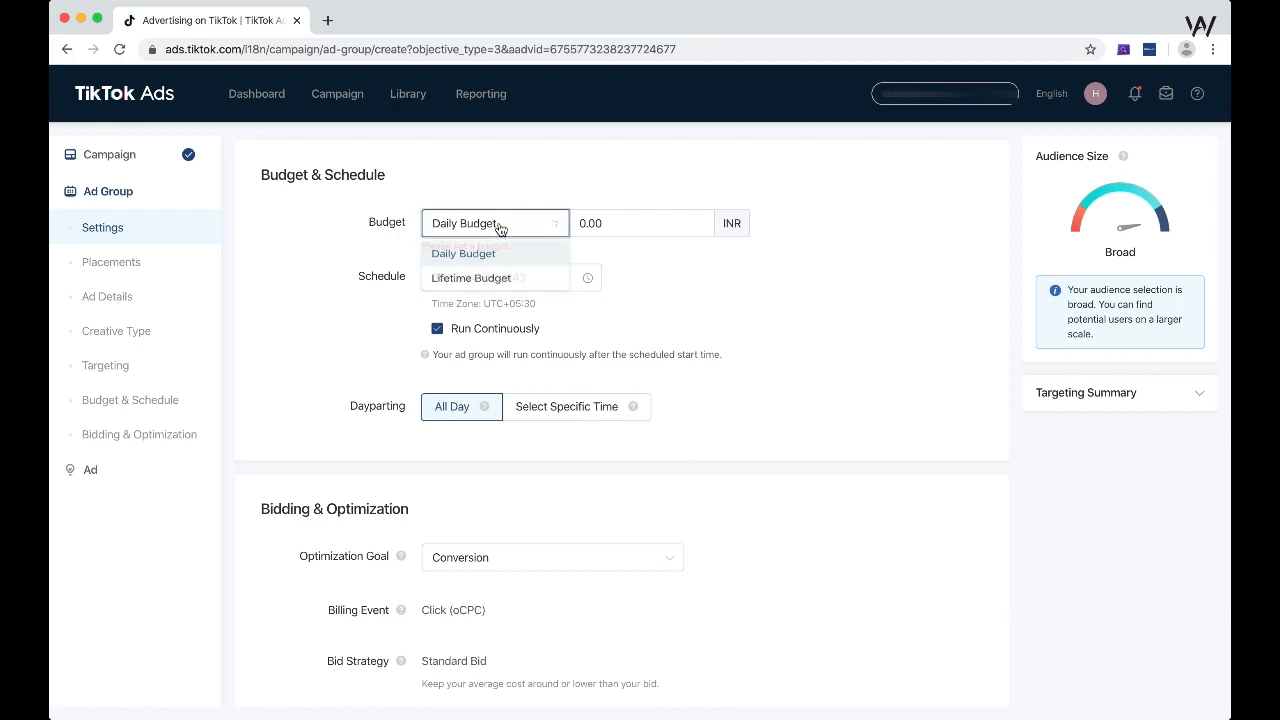
pyautogui.click(476, 278)
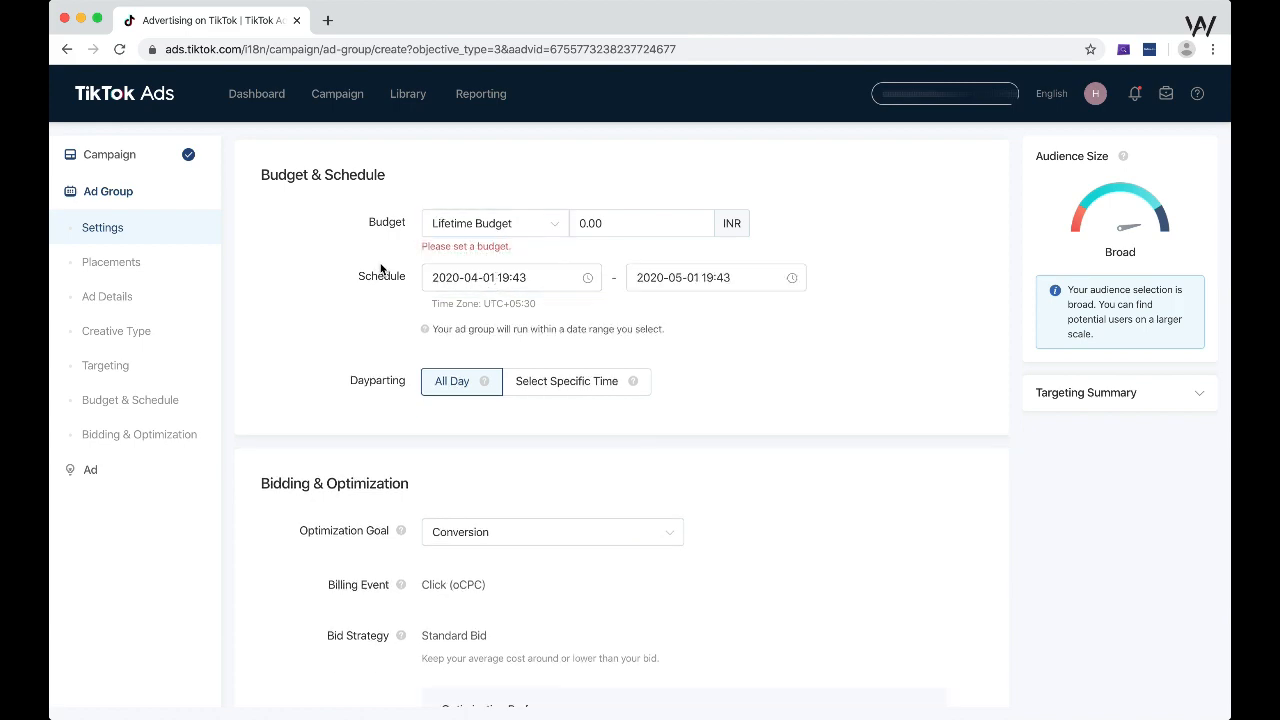
# Examine the start and end date pickers of the ad group's schedule
pyautogui.click(514, 284)
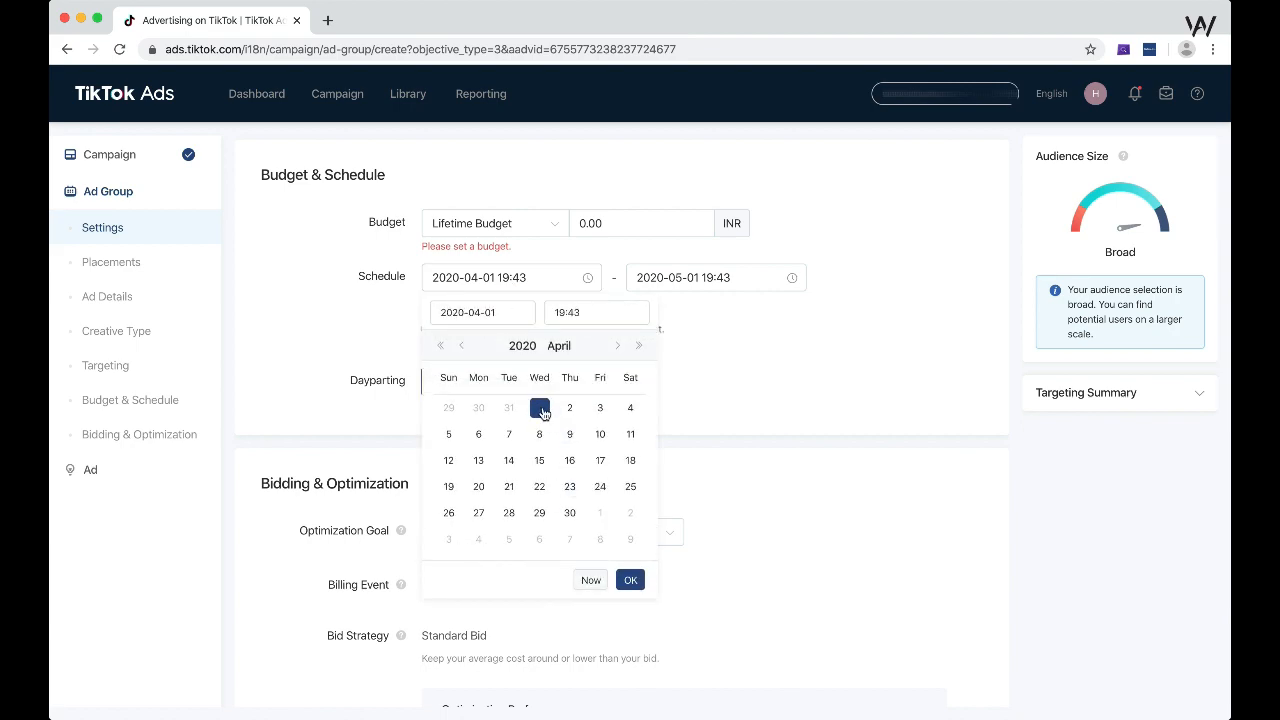
pyautogui.click(716, 283)
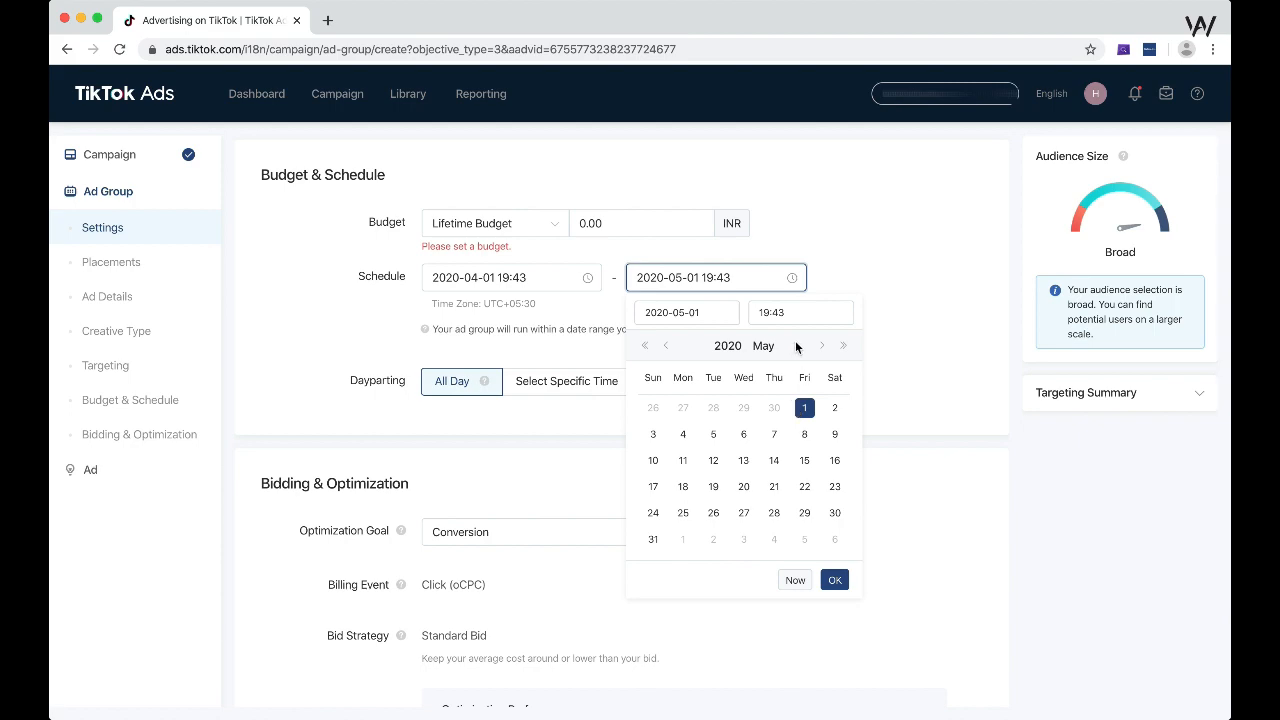
pyautogui.click(804, 409)
pyautogui.click(871, 291)
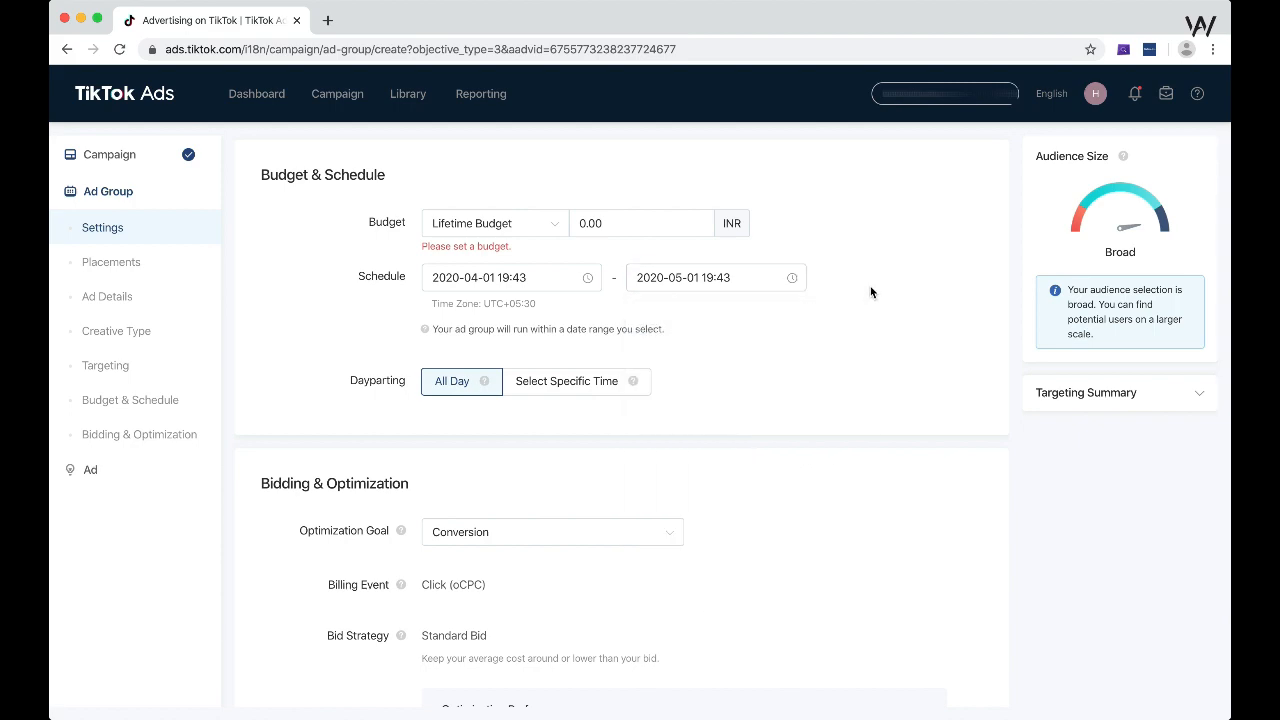
# Set the ad group's schedule start to 2020-04-02 at 00:00
pyautogui.click(537, 278)
pyautogui.click(561, 312)
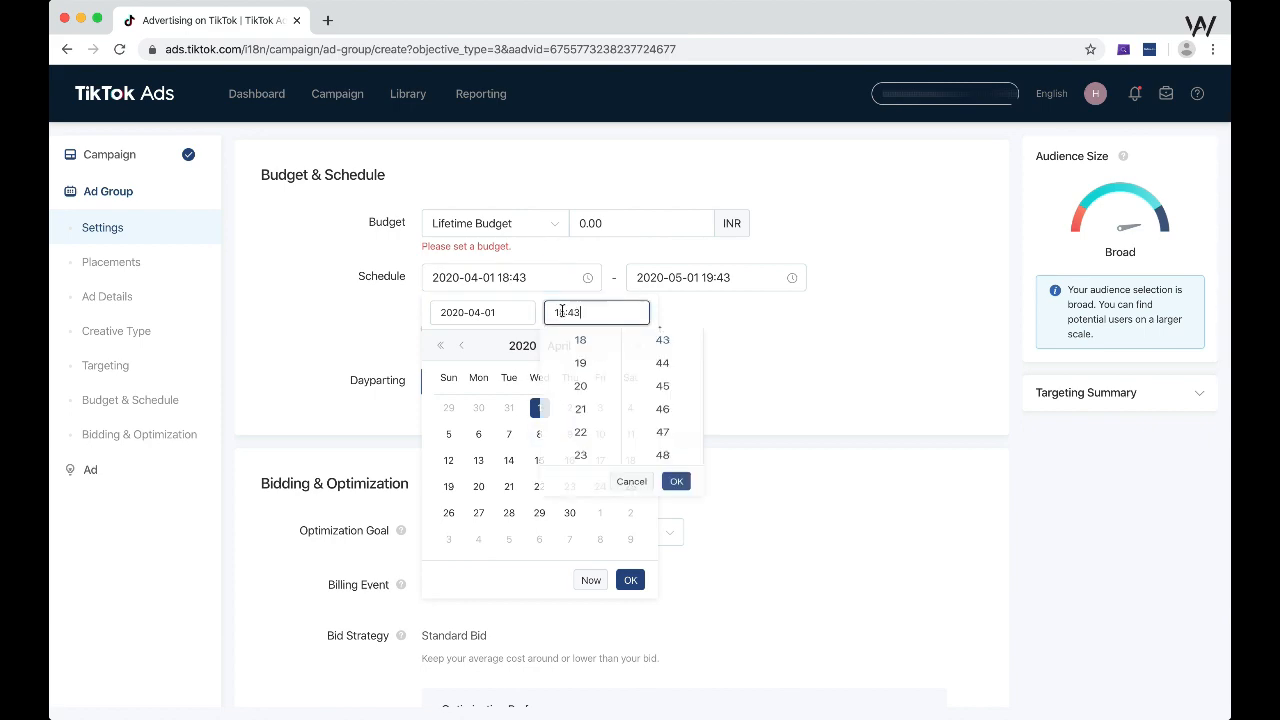
pyautogui.press('BackSpace')
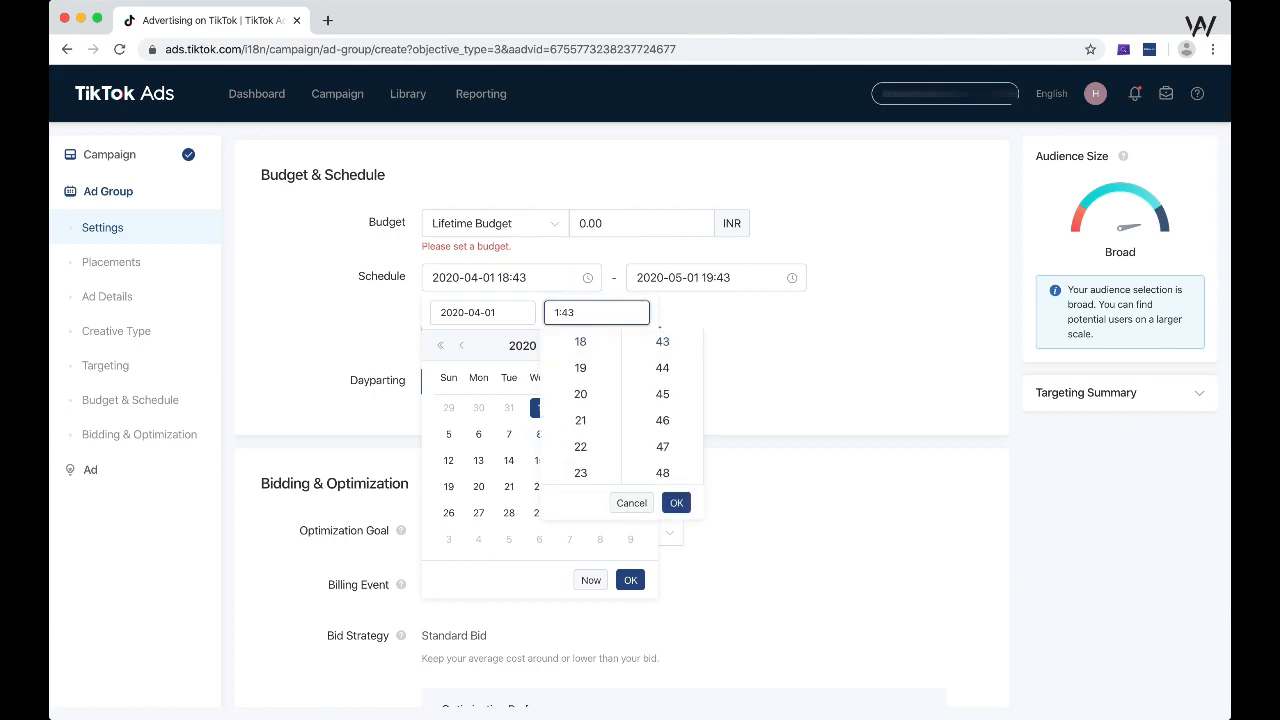
pyautogui.write('00')
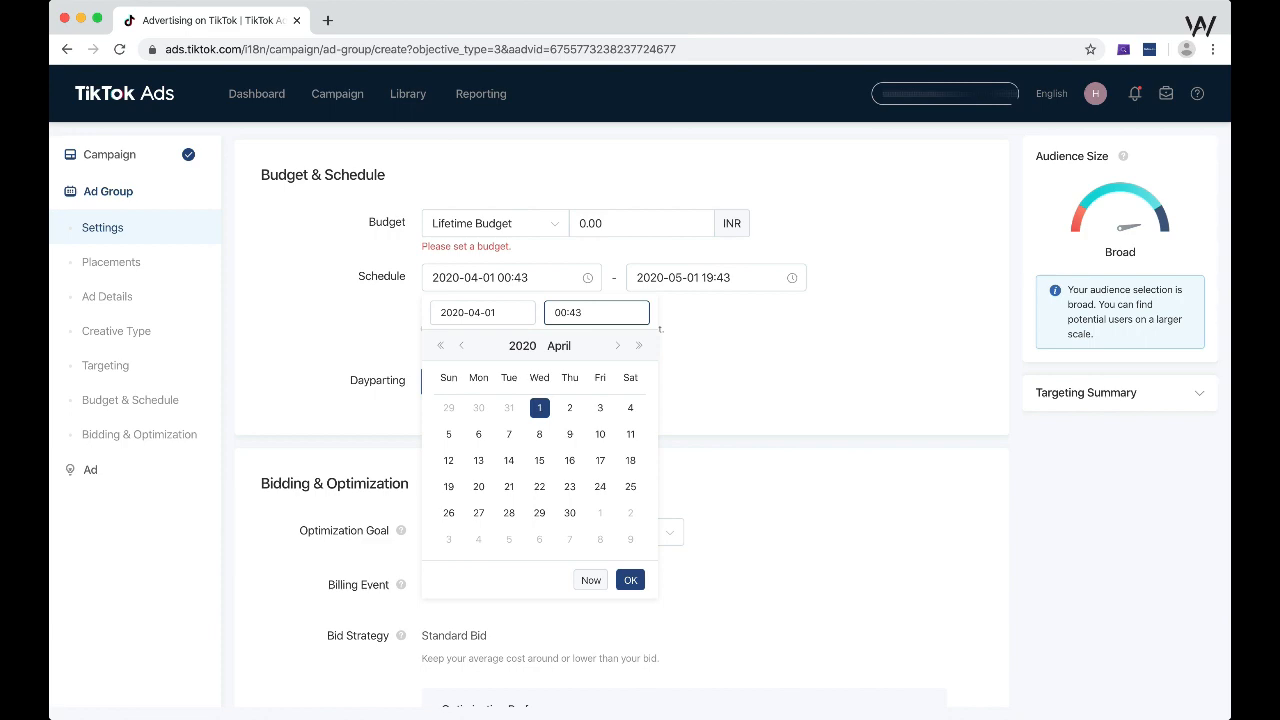
pyautogui.press('BackSpace')
pyautogui.write('00')
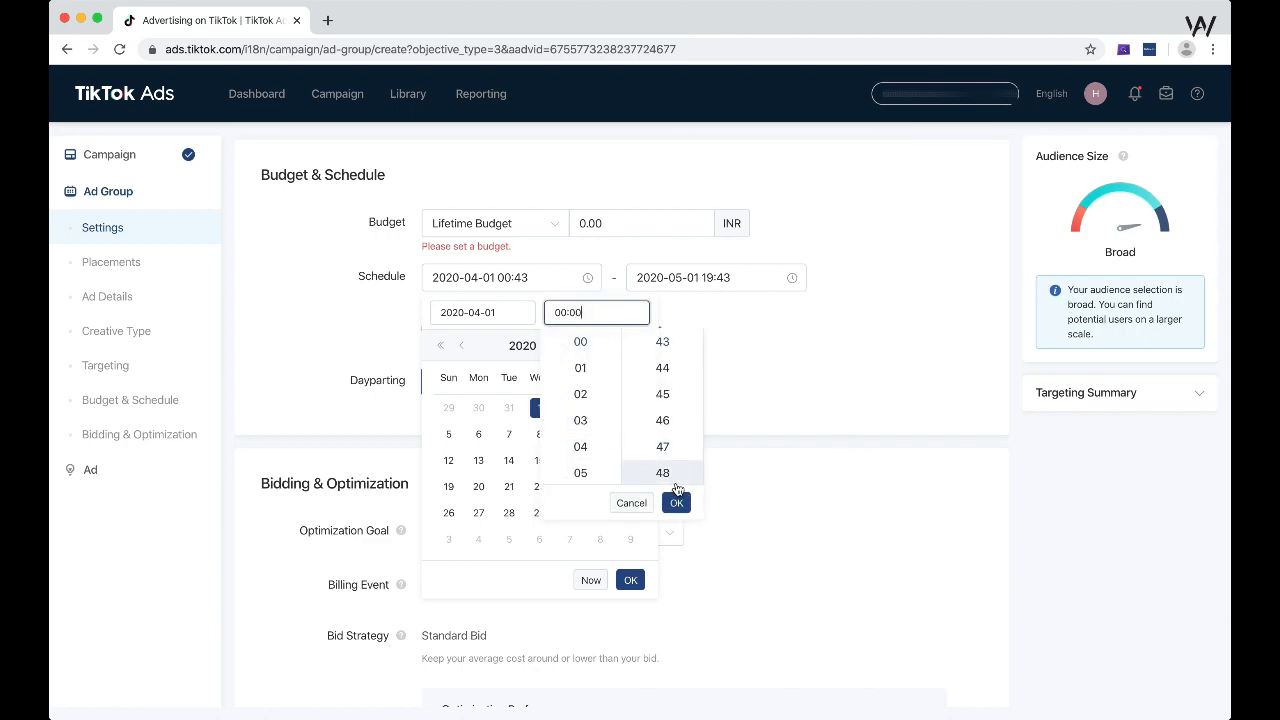
pyautogui.click(676, 502)
pyautogui.click(569, 408)
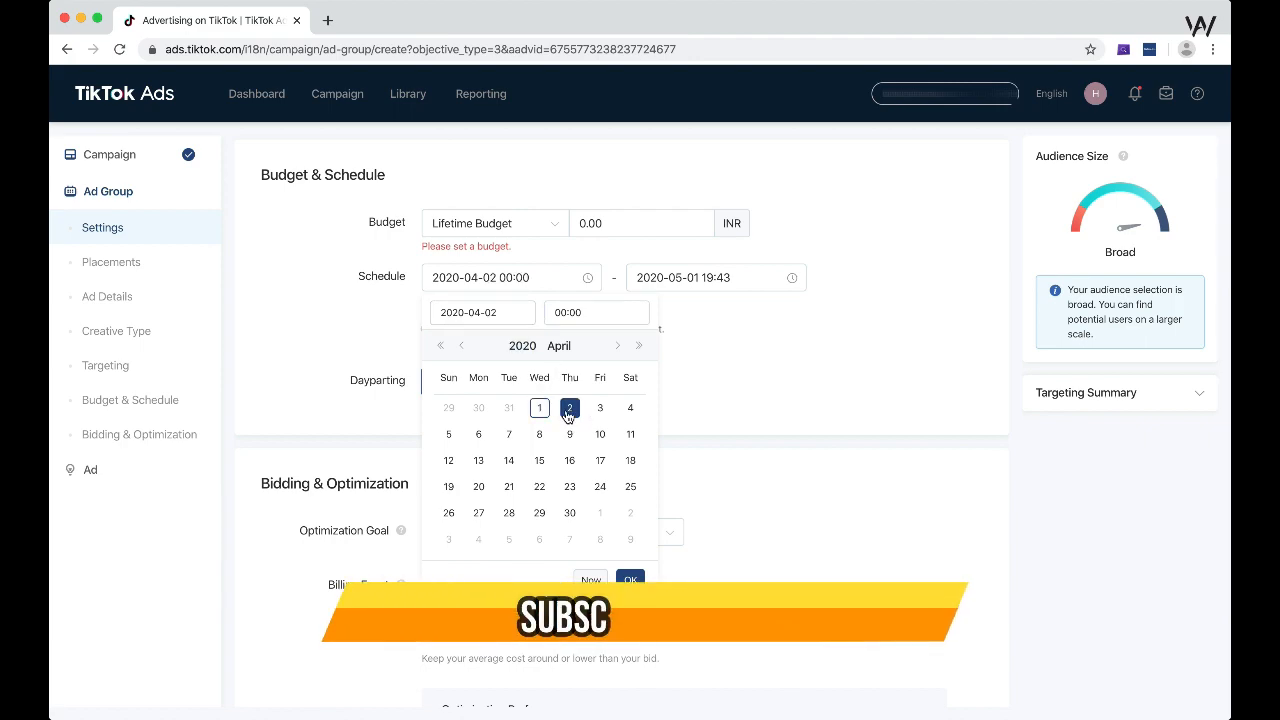
pyautogui.click(630, 580)
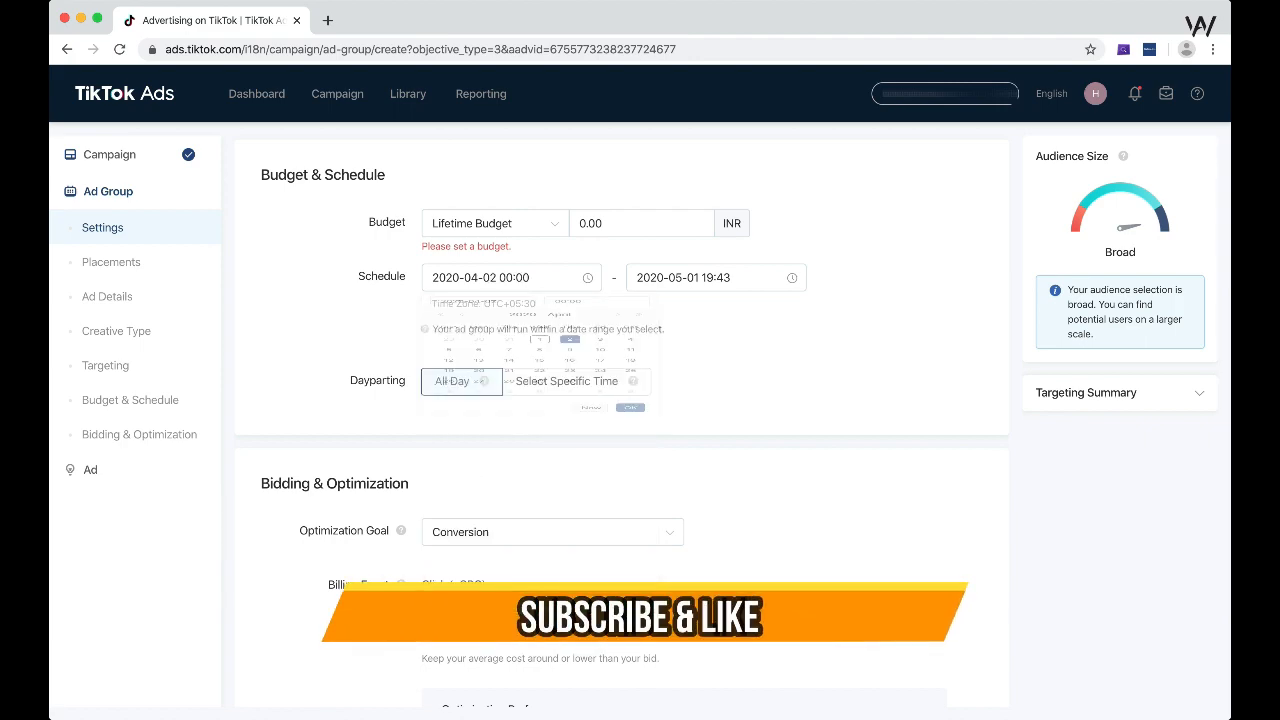
# Set the ad group's schedule end time to 00:00 on 2020-05-01
pyautogui.click(702, 262)
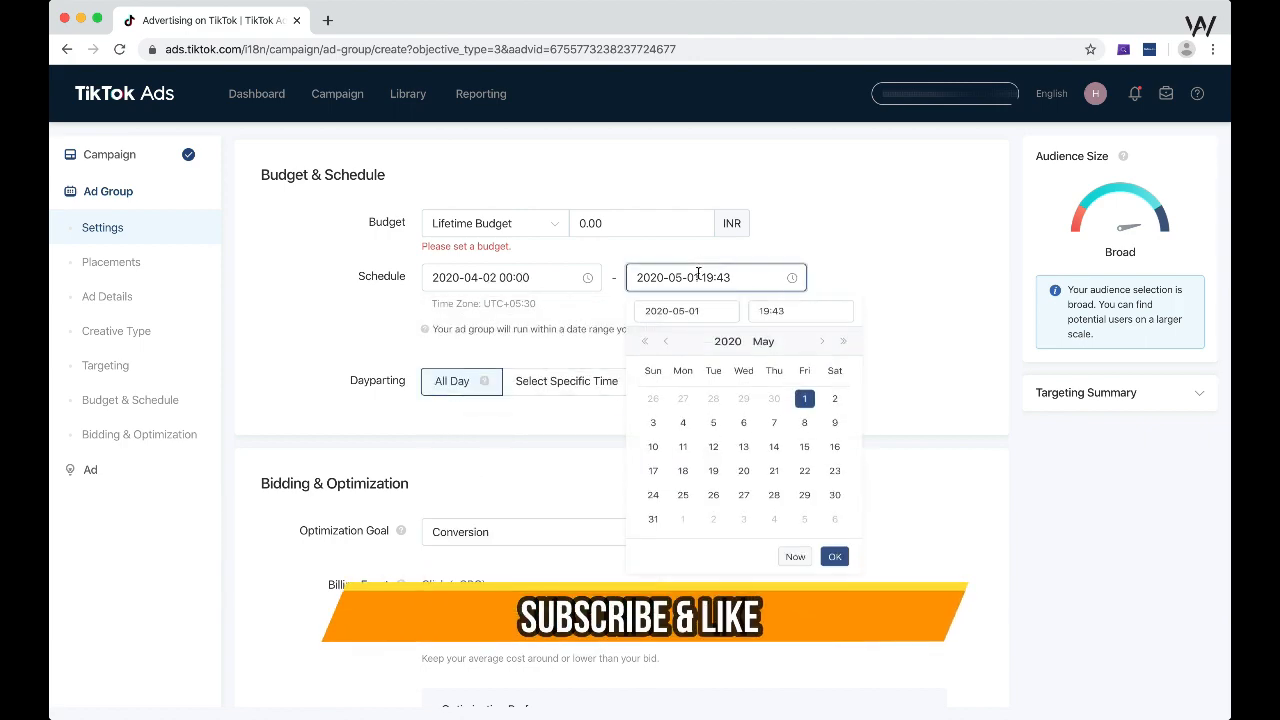
pyautogui.click(758, 312)
pyautogui.press('Right')
pyautogui.press('Right')
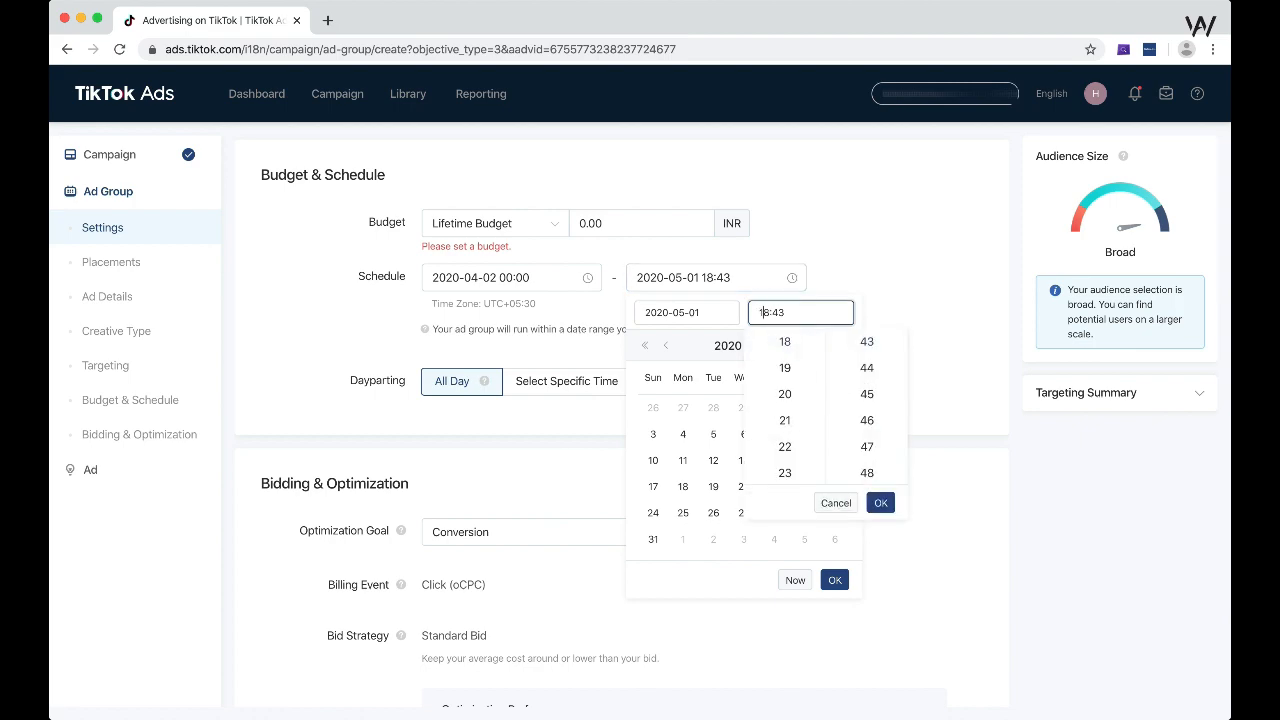
pyautogui.press('BackSpace')
pyautogui.press('BackSpace')
pyautogui.write('00')
pyautogui.press('Return')
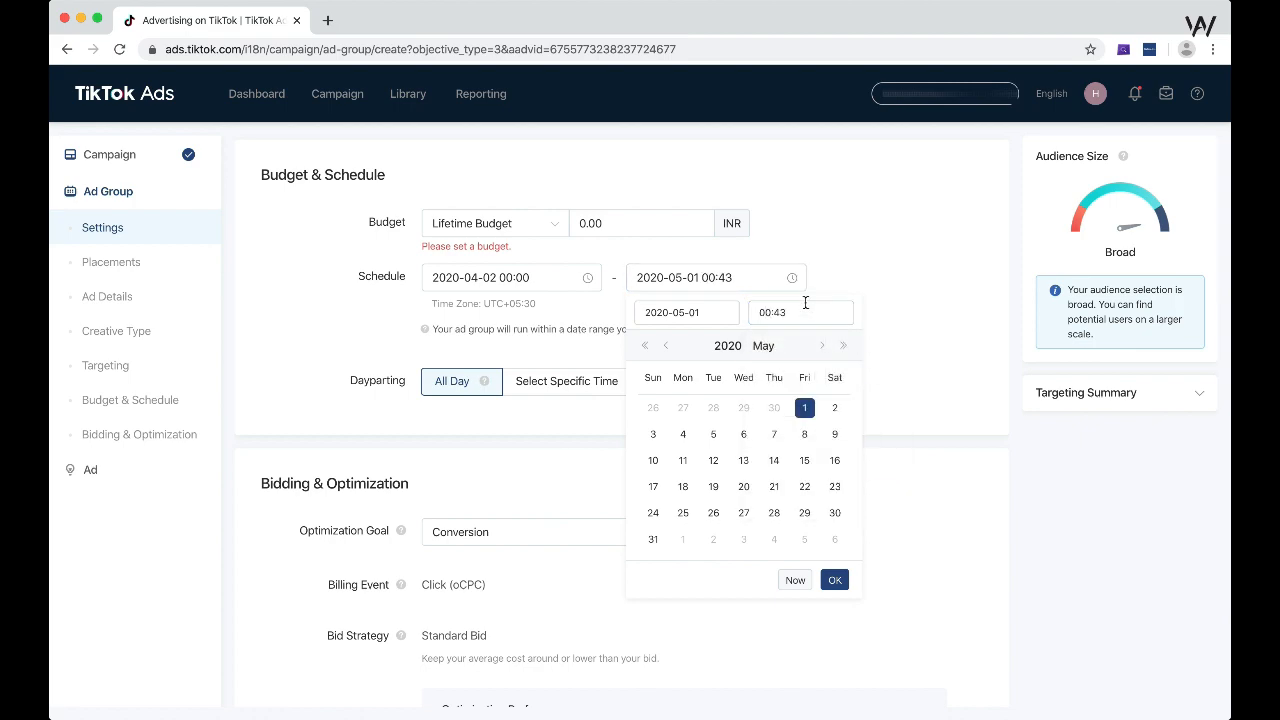
pyautogui.click(800, 319)
pyautogui.press('BackSpace')
pyautogui.press('BackSpace')
pyautogui.write('00')
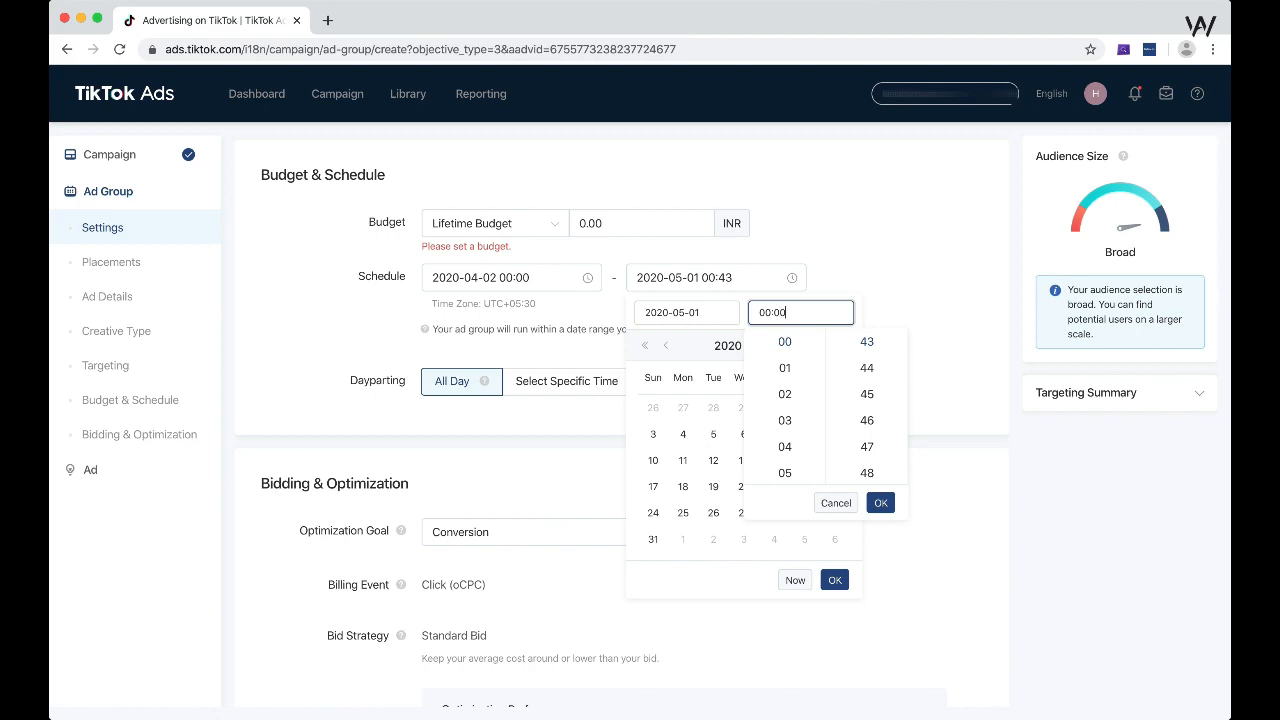
pyautogui.click(880, 503)
pyautogui.click(834, 580)
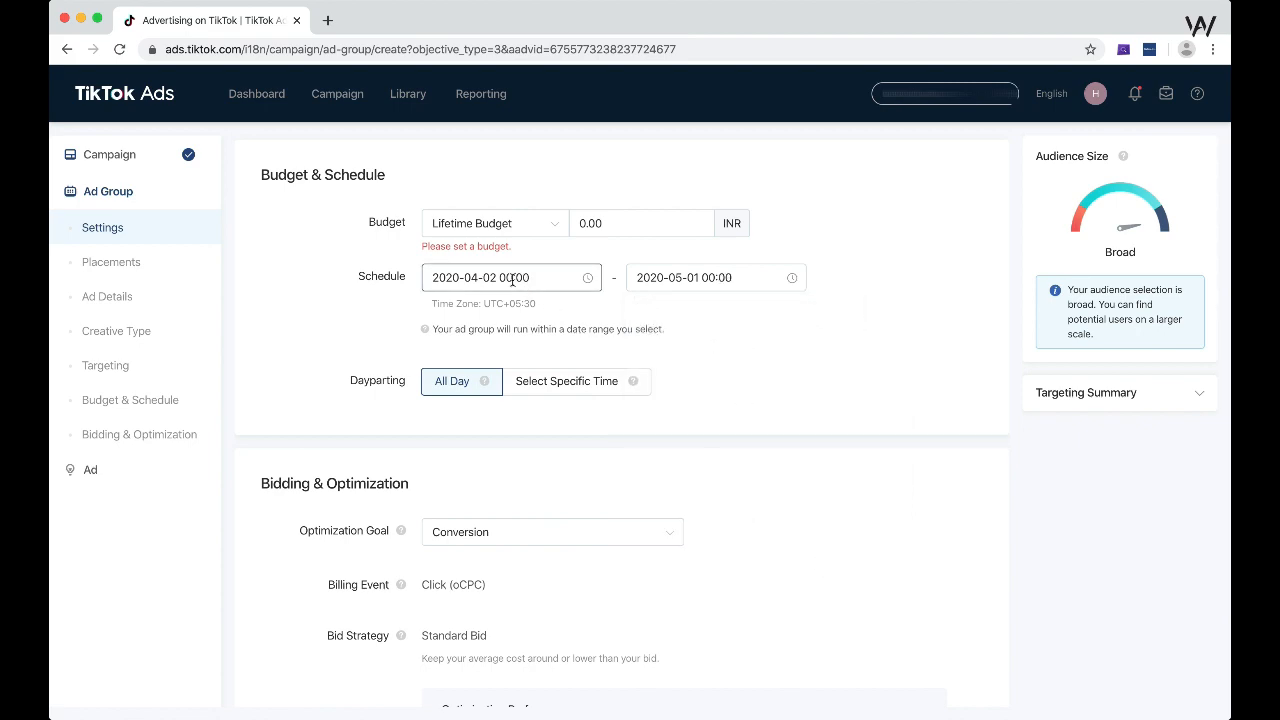
# Try a lifetime budget of 30000 INR for the ad group, and raise it to 58000 INR
pyautogui.click(605, 222)
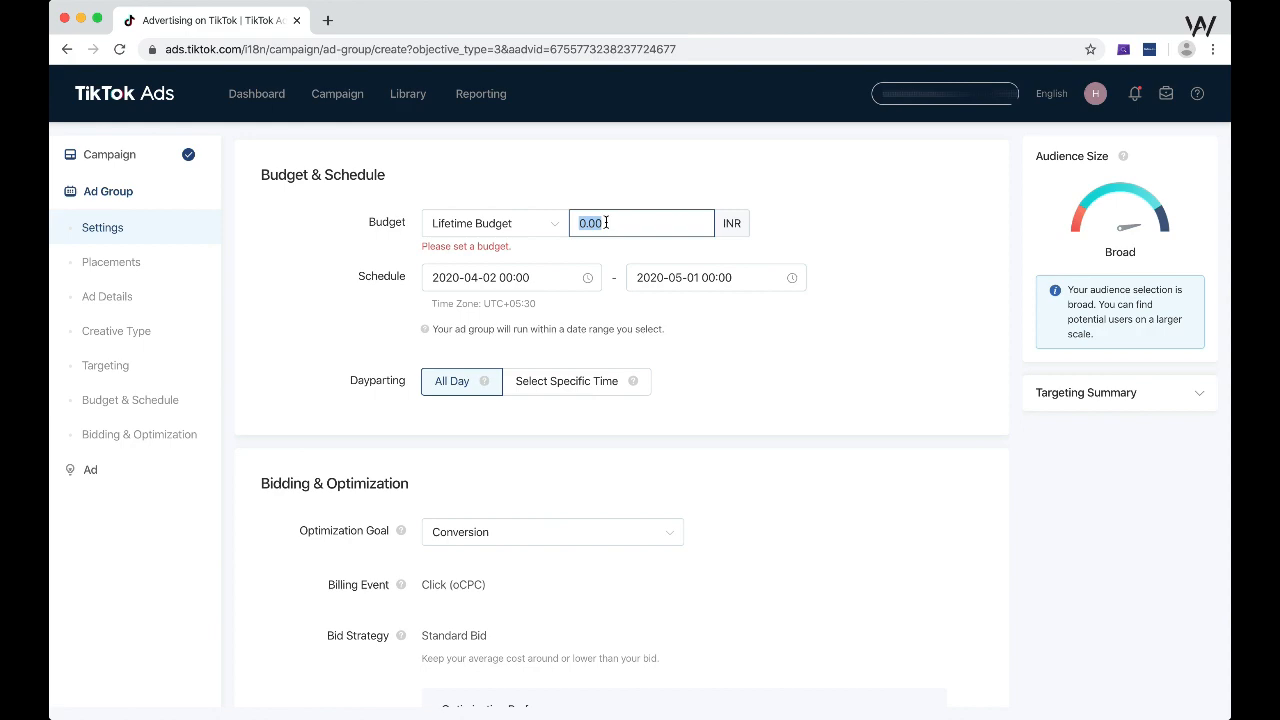
pyautogui.write('30000')
pyautogui.click(919, 229)
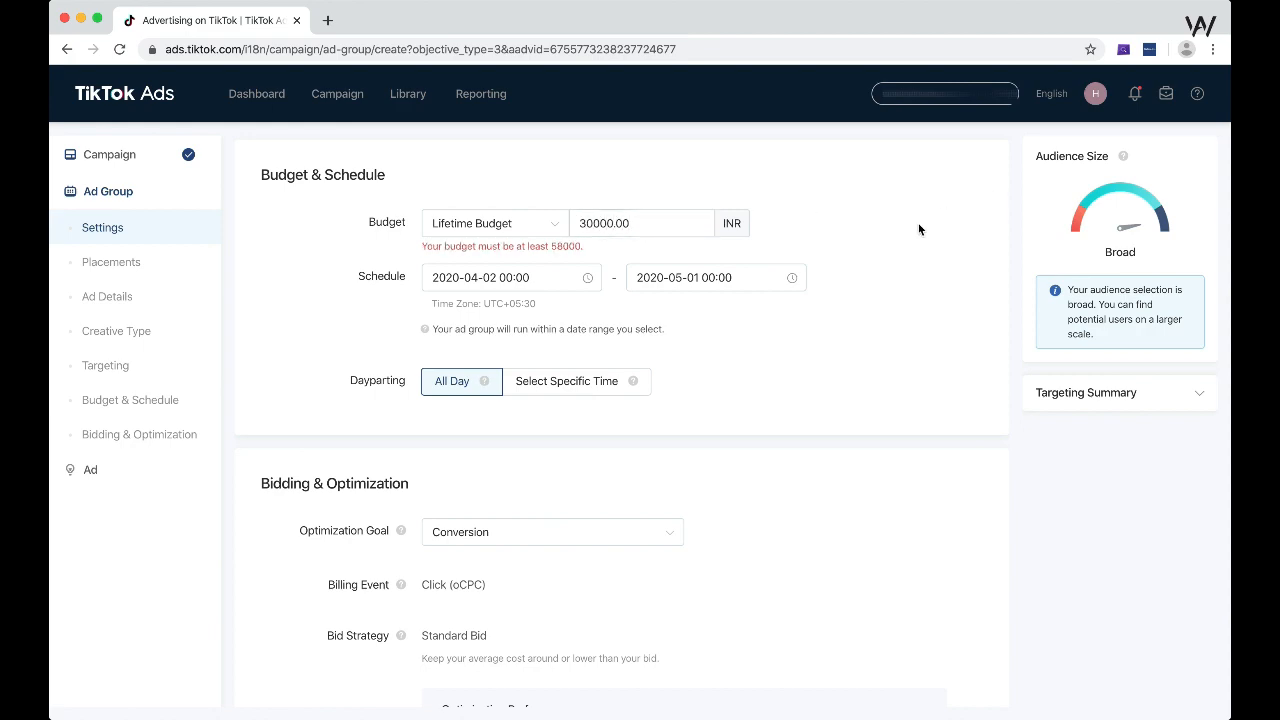
pyautogui.click(613, 226)
pyautogui.write('58000')
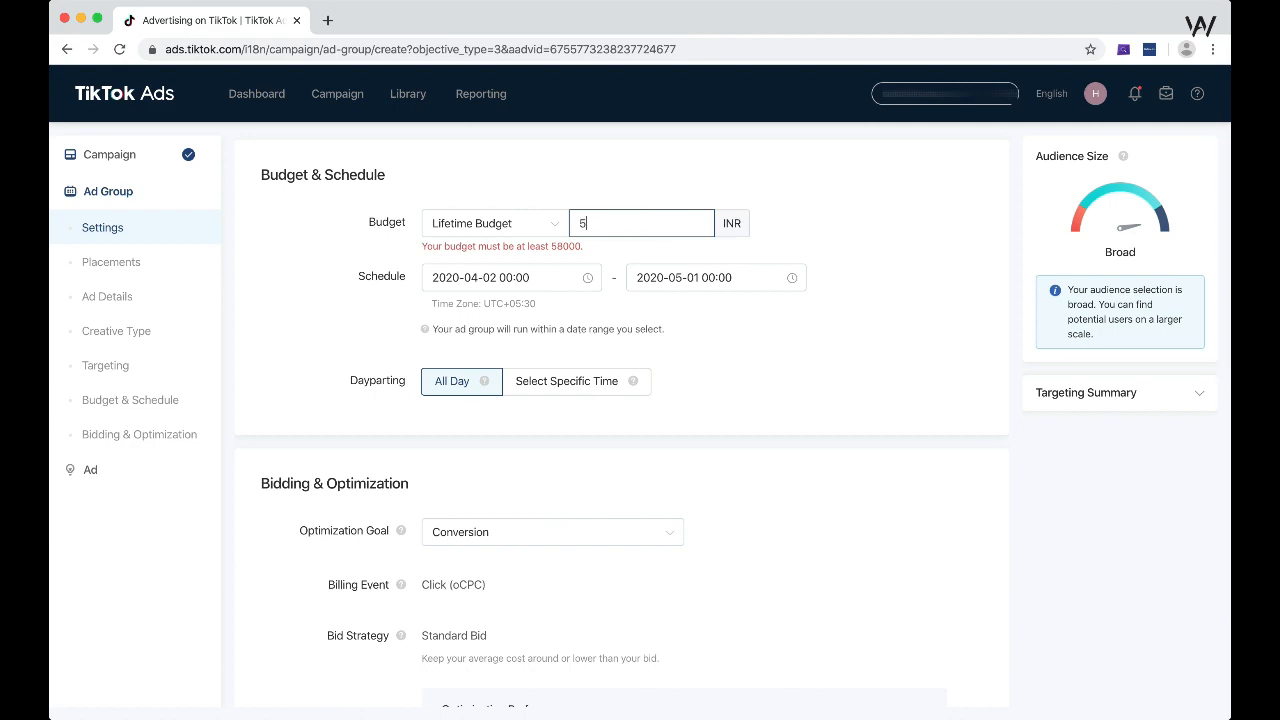
pyautogui.click(836, 284)
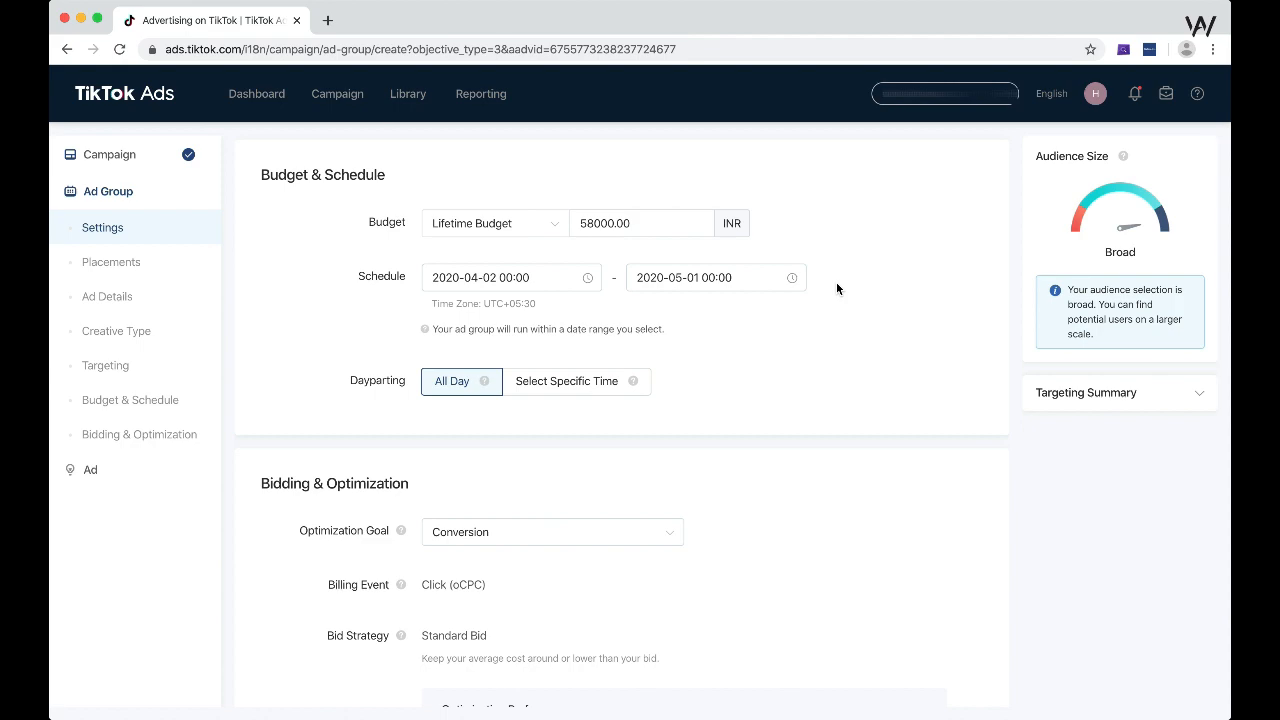
pyautogui.click(584, 224)
pyautogui.moveTo(584, 224); pyautogui.dragTo(646, 221)
pyautogui.click(749, 312)
pyautogui.moveTo(586, 223); pyautogui.dragTo(660, 226)
pyautogui.click(660, 226)
# Change the ad group's budget type to Daily Budget
pyautogui.click(528, 234)
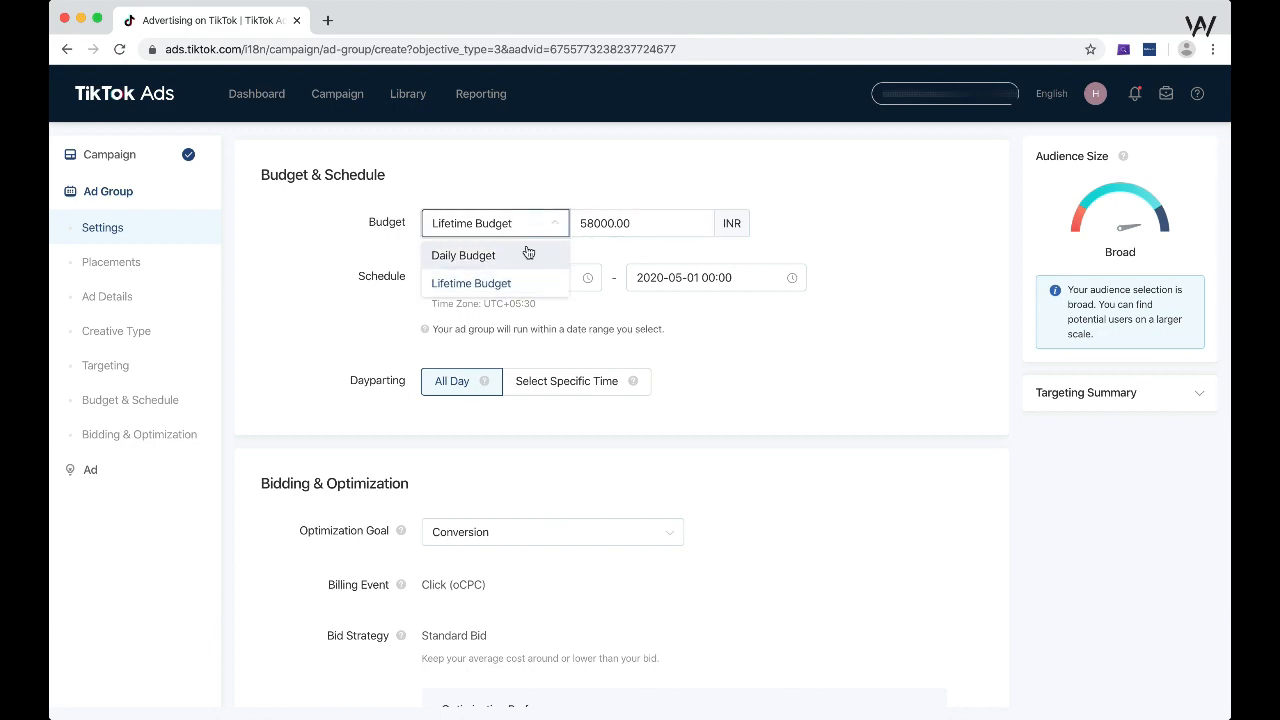
pyautogui.click(523, 257)
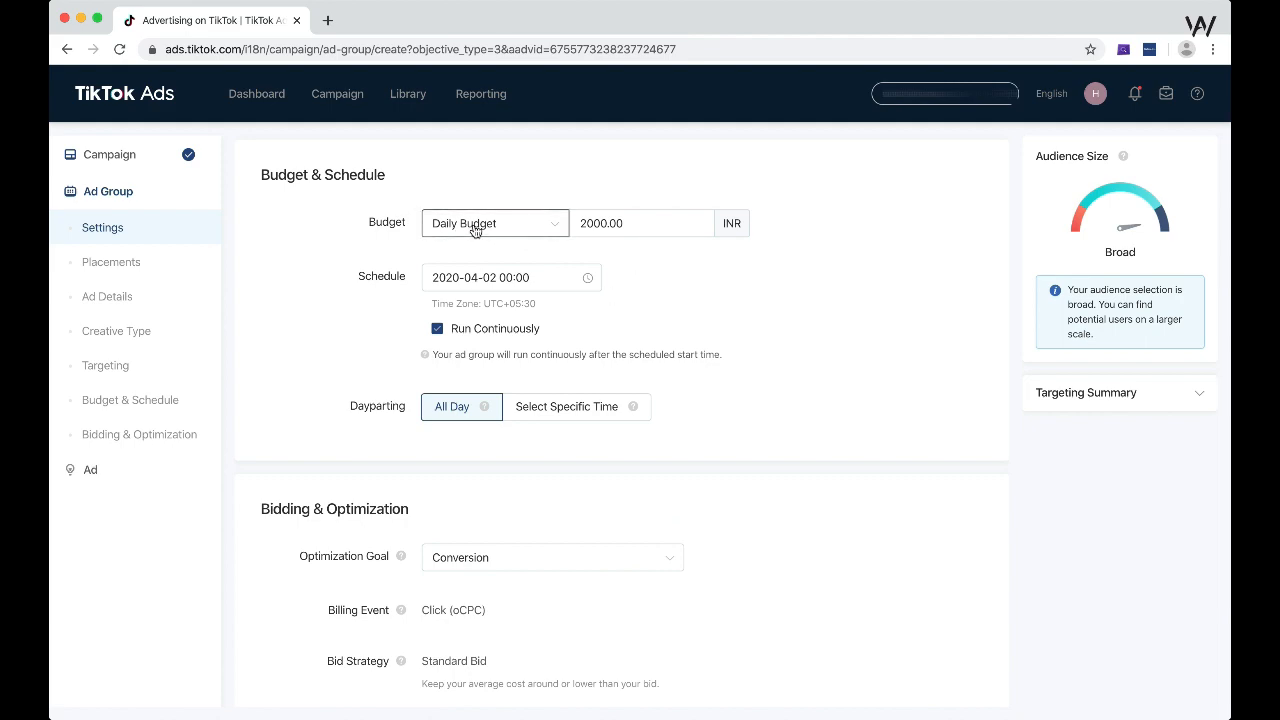
pyautogui.click(585, 224)
pyautogui.doubleClick(585, 224)
pyautogui.click(605, 224)
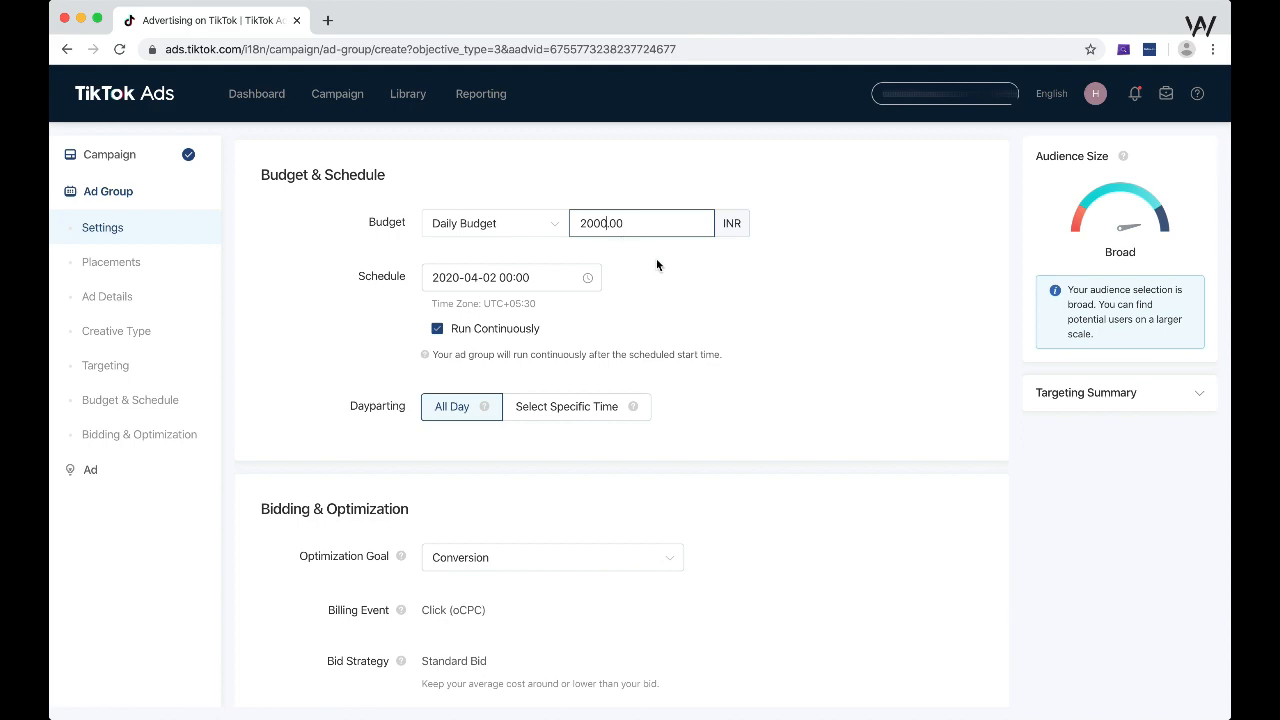
# Try a daily budget of 1000 INR, and set it back to 2000 INR
pyautogui.doubleClick(603, 230)
pyautogui.write('1000')
pyautogui.click(510, 277)
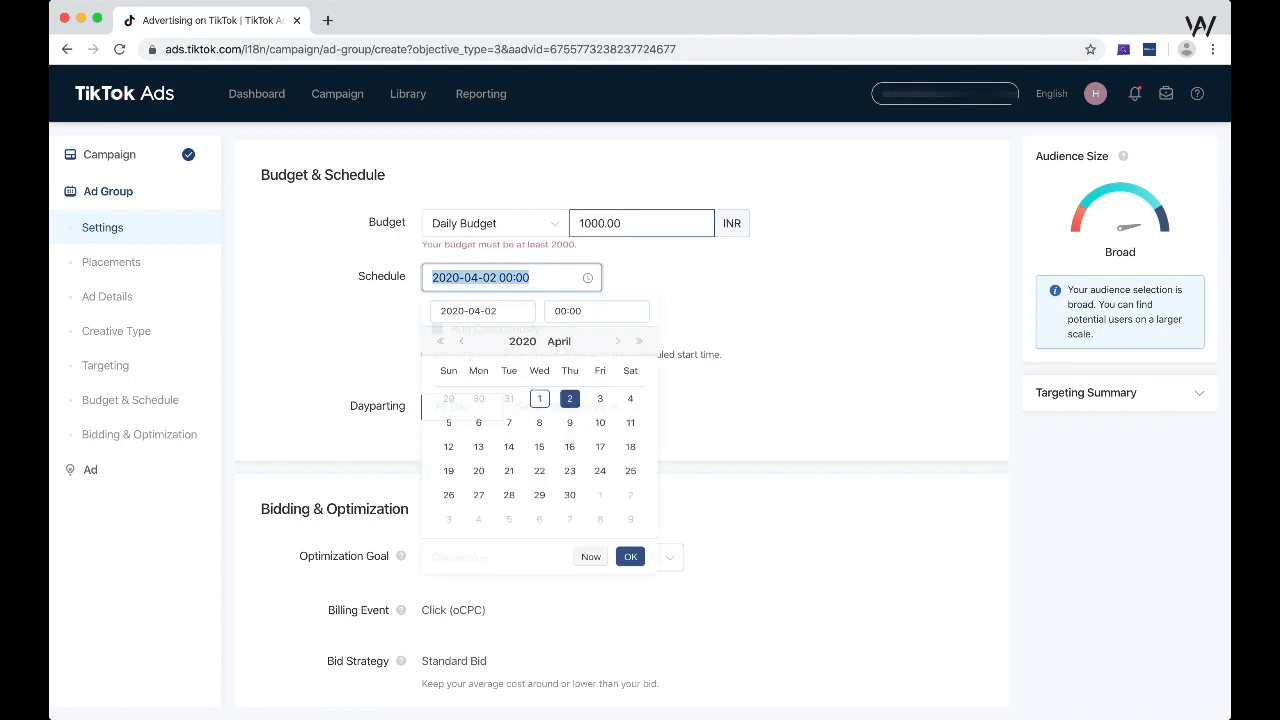
pyautogui.click(585, 228)
pyautogui.doubleClick(585, 228)
pyautogui.write('2000')
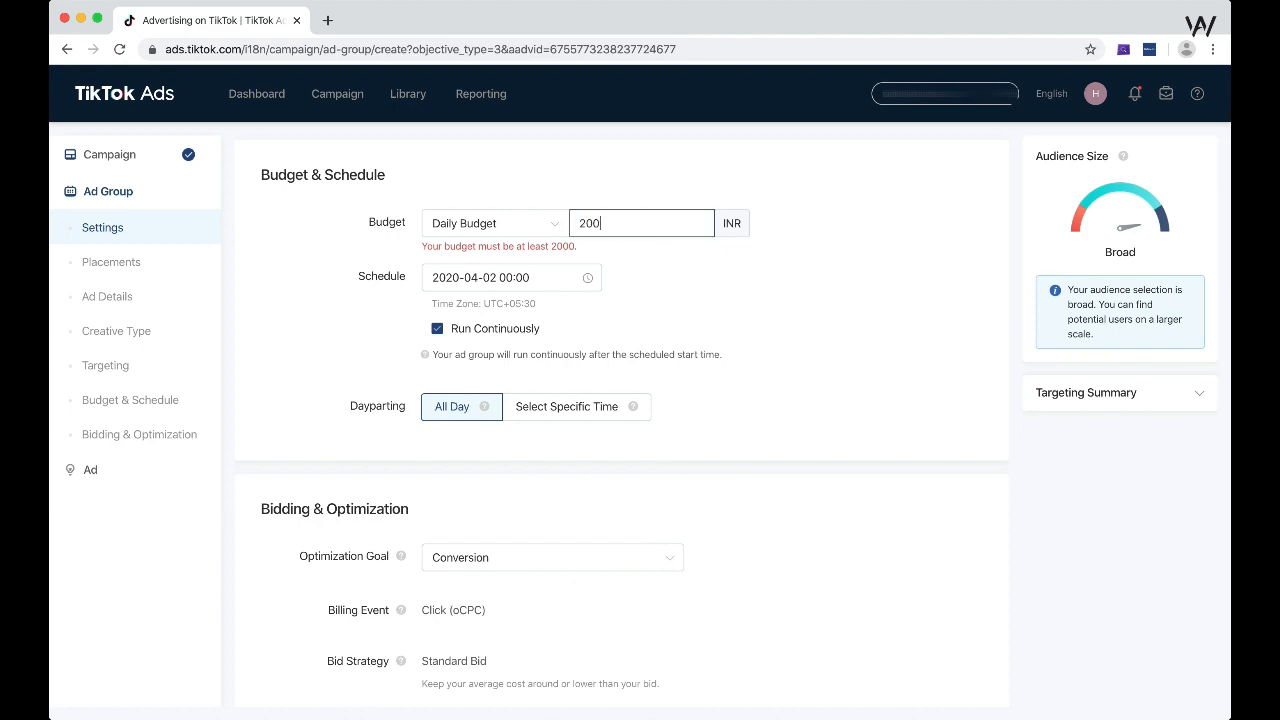
pyautogui.click(759, 255)
# Turn off Run Continuously for the ad group's schedule, and turn it back on
pyautogui.scroll(-1, 784, 282)
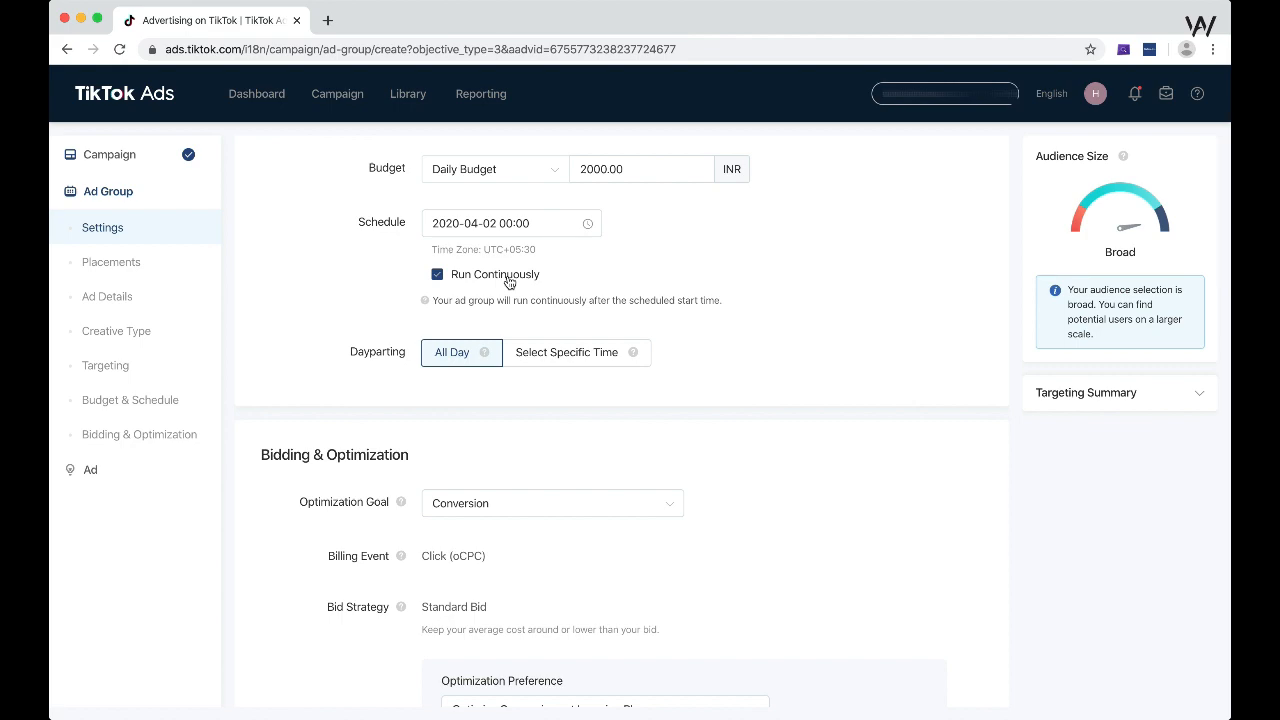
pyautogui.click(478, 282)
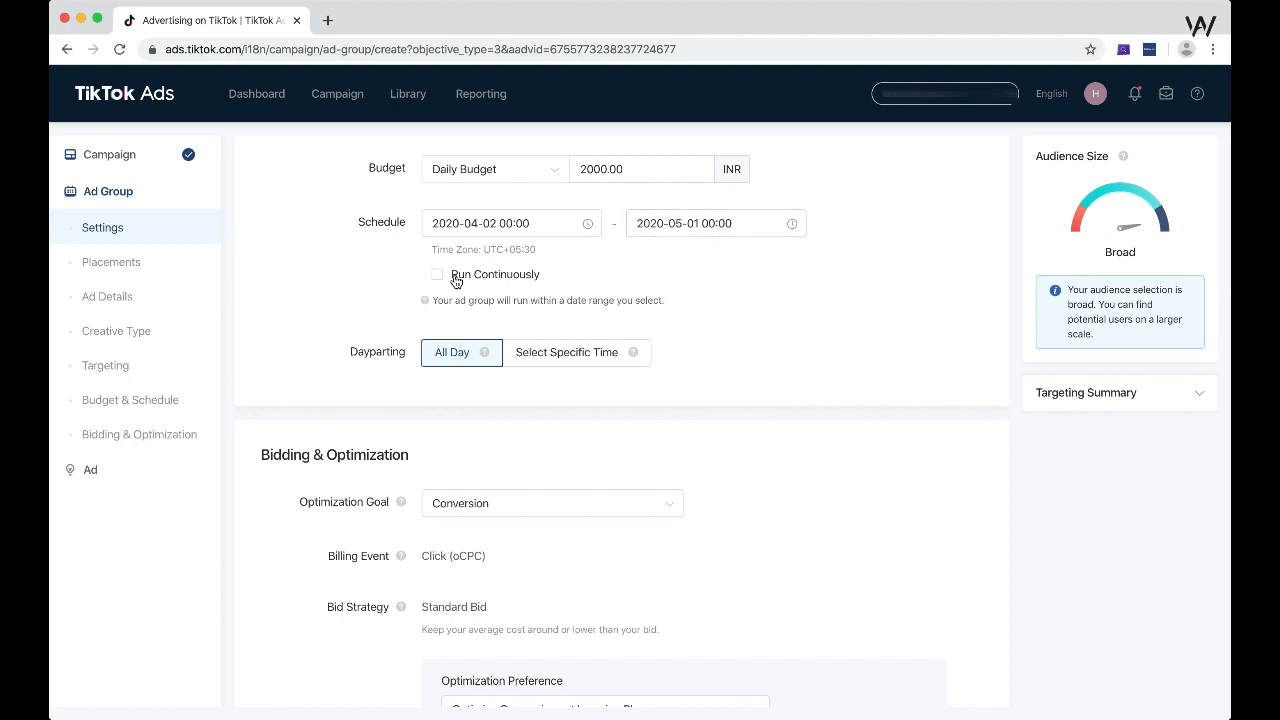
pyautogui.click(455, 281)
pyautogui.scroll(1, 745, 272)
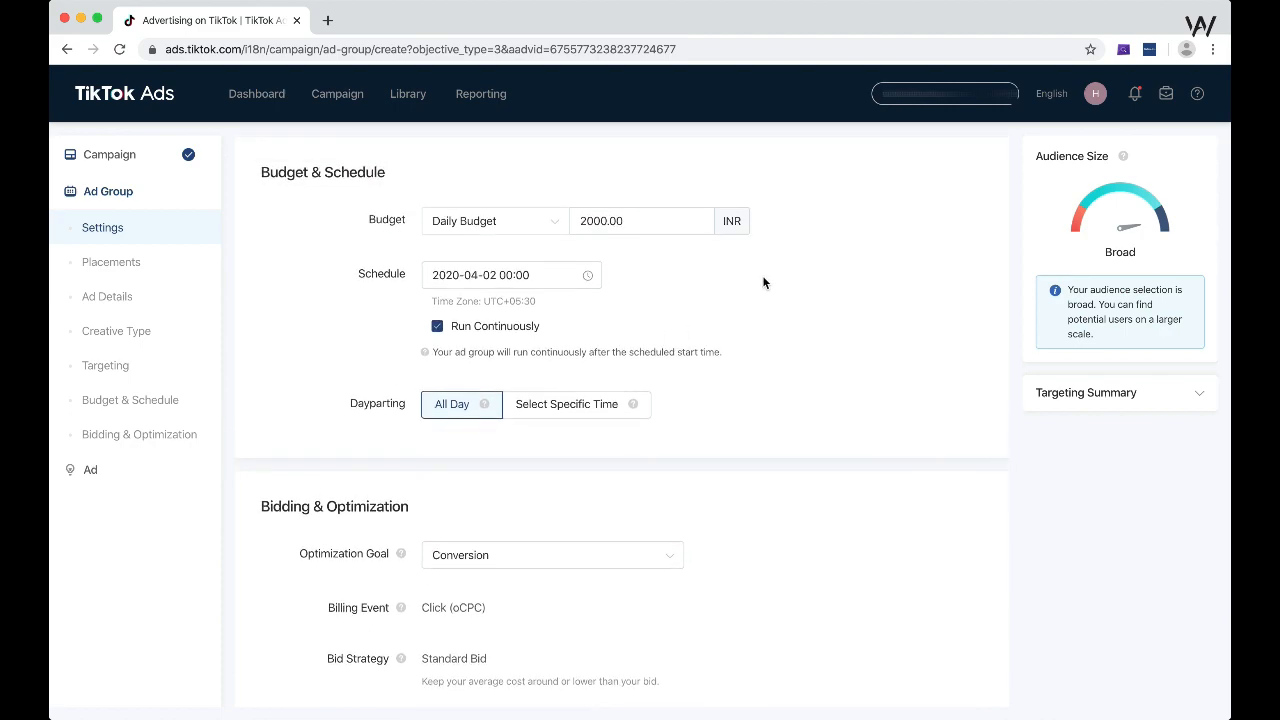
# Check the All Day dayparting explanation and switch dayparting to Select Specific Time
pyautogui.scroll(-2, 750, 277)
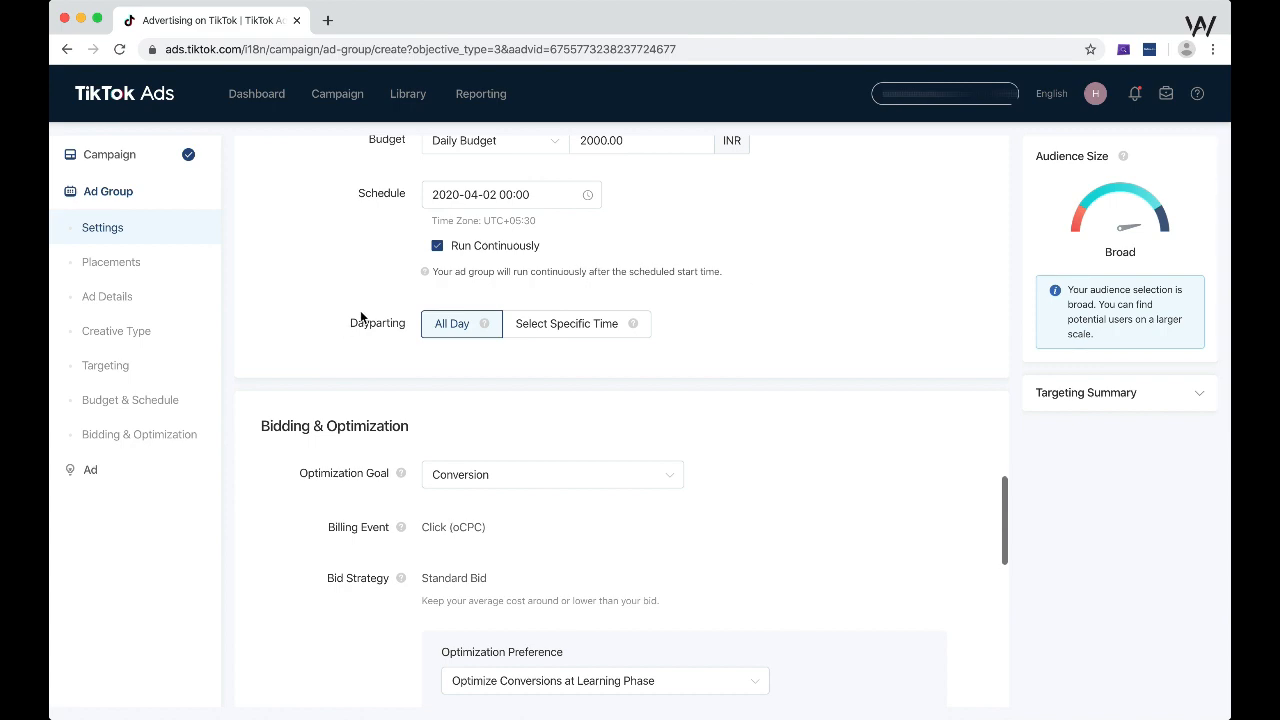
pyautogui.click(395, 329)
pyautogui.moveTo(480, 330)
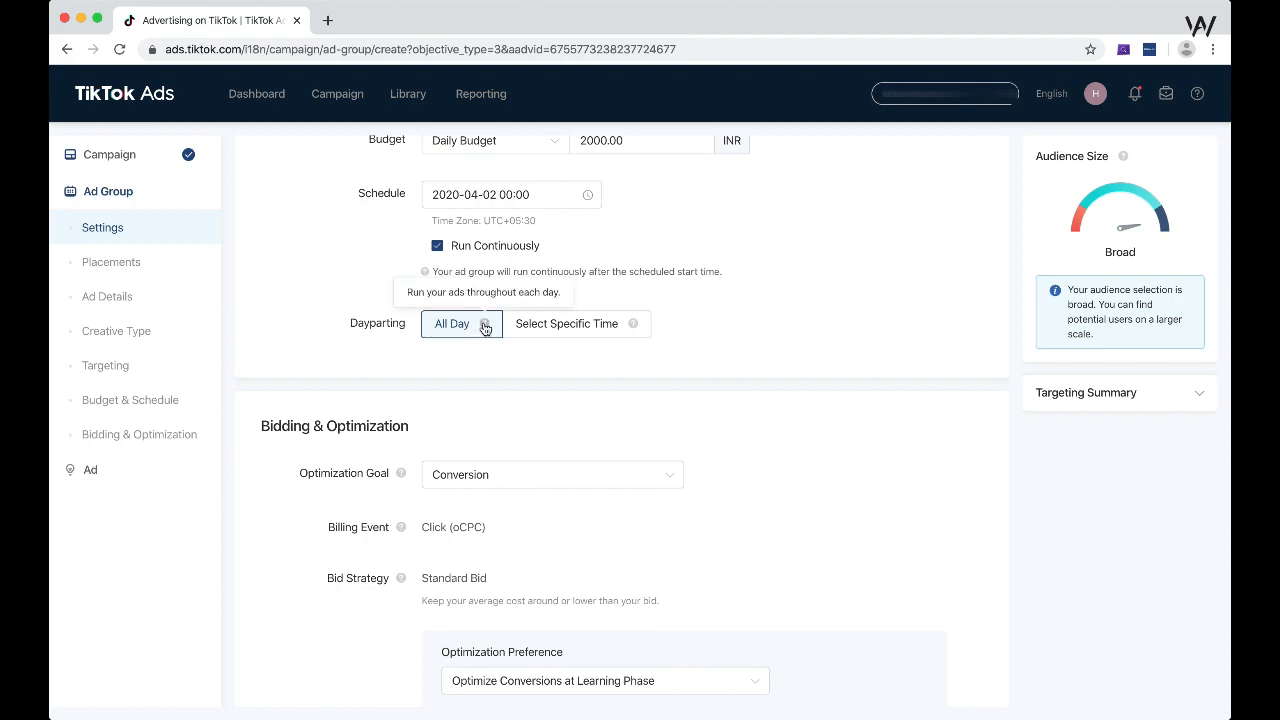
pyautogui.click(557, 326)
pyautogui.scroll(-3, 656, 309)
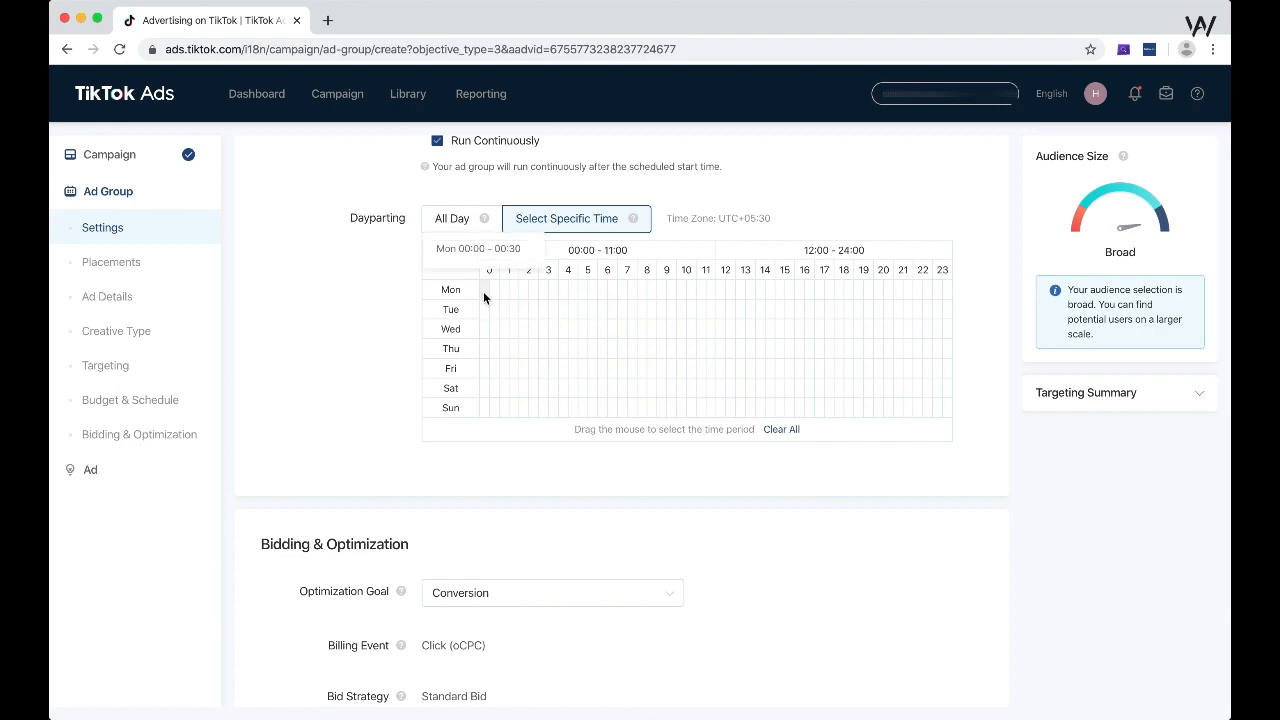
# Select the dayparting periods Monday 00:00–11:30 and Tuesday 12:00–24:00, leaving Wednesday clear
pyautogui.moveTo(483, 291); pyautogui.dragTo(703, 289)
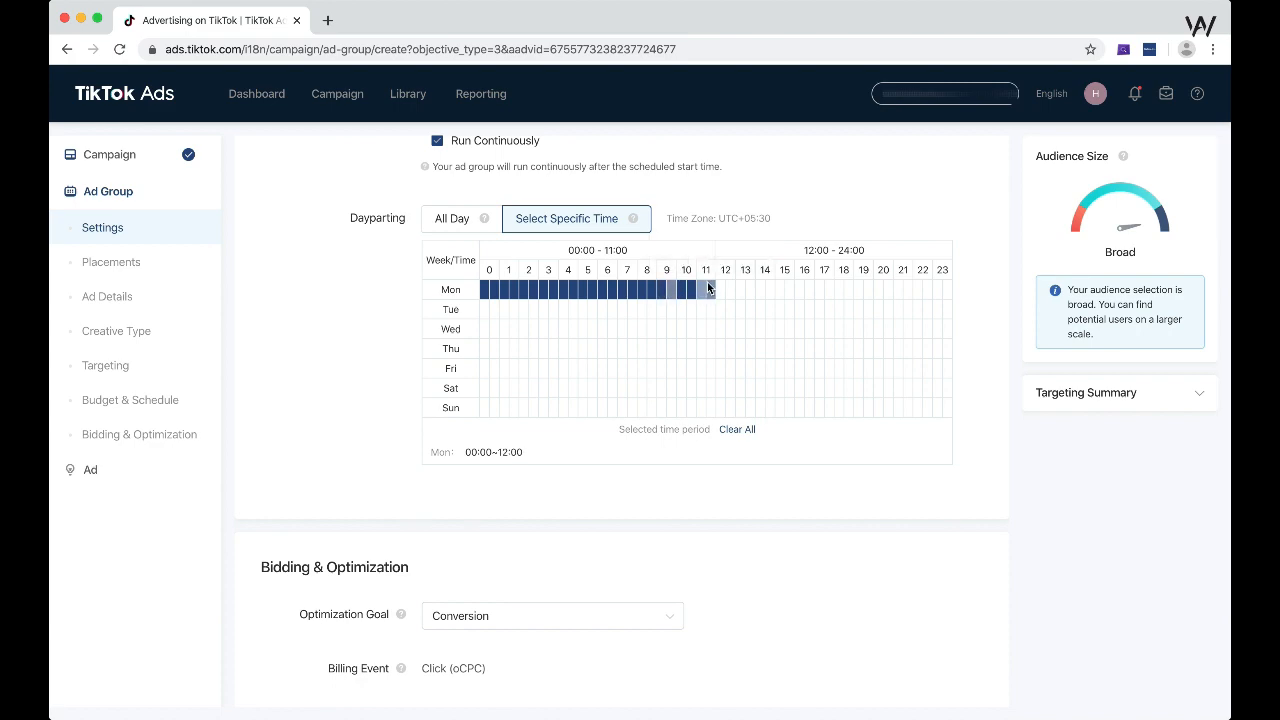
pyautogui.click(709, 287)
pyautogui.click(712, 289)
pyautogui.click(946, 323)
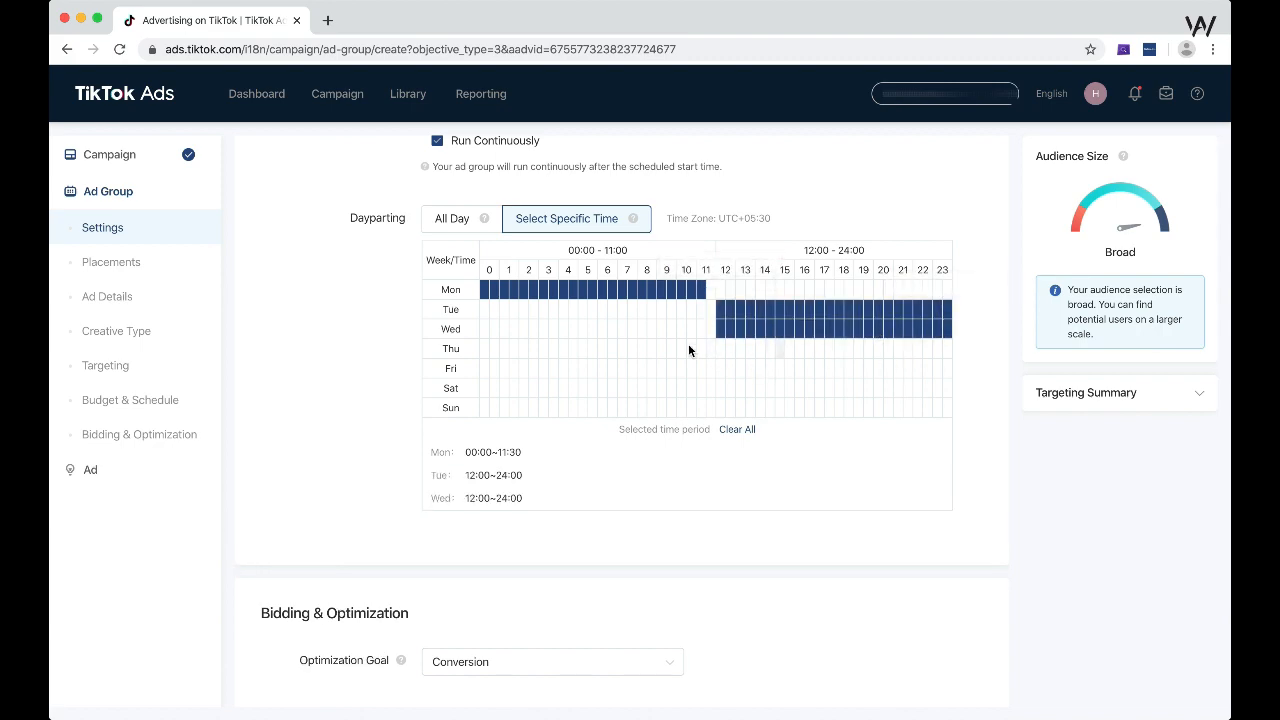
pyautogui.click(951, 331)
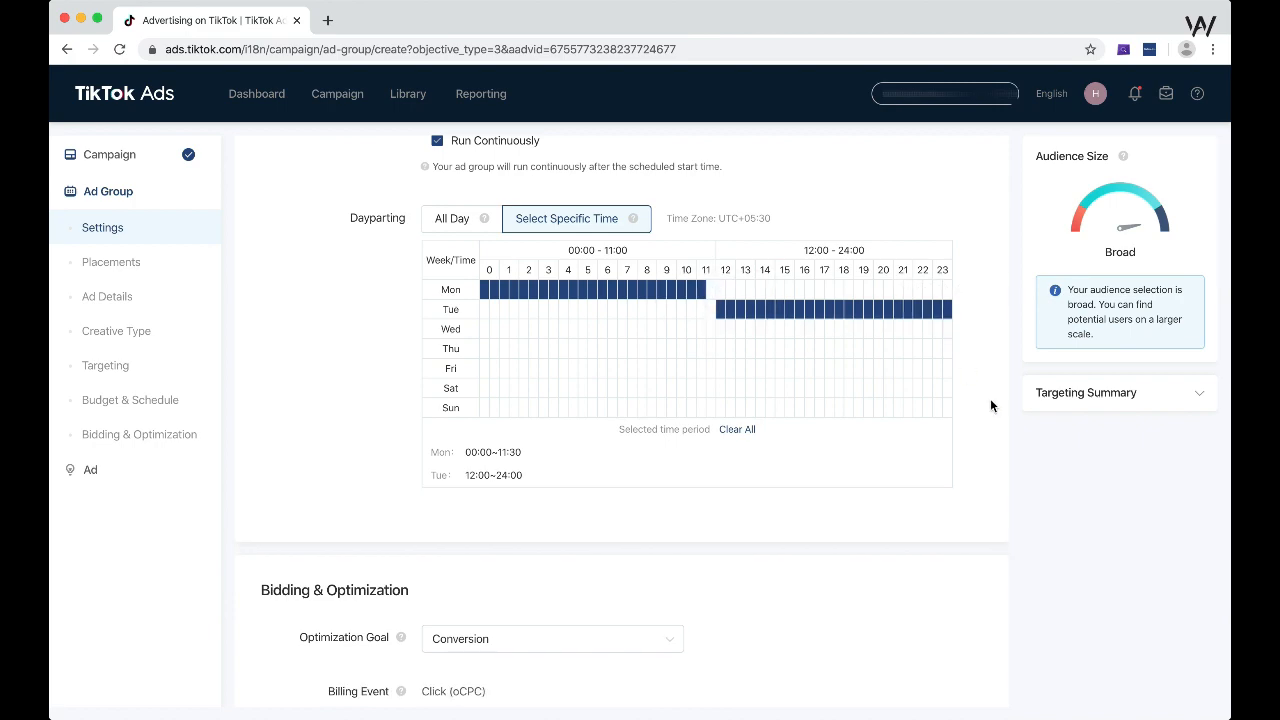
# Add dayparting slots for Thursday 04:30–05:00 and 15:00–15:30, Friday 13:30–14:00, Saturday 07:30–08:30 and Sunday 11:30–12:00
pyautogui.click(573, 347)
pyautogui.moveTo(632, 388); pyautogui.dragTo(641, 388)
pyautogui.click(711, 407)
pyautogui.click(750, 368)
pyautogui.click(779, 347)
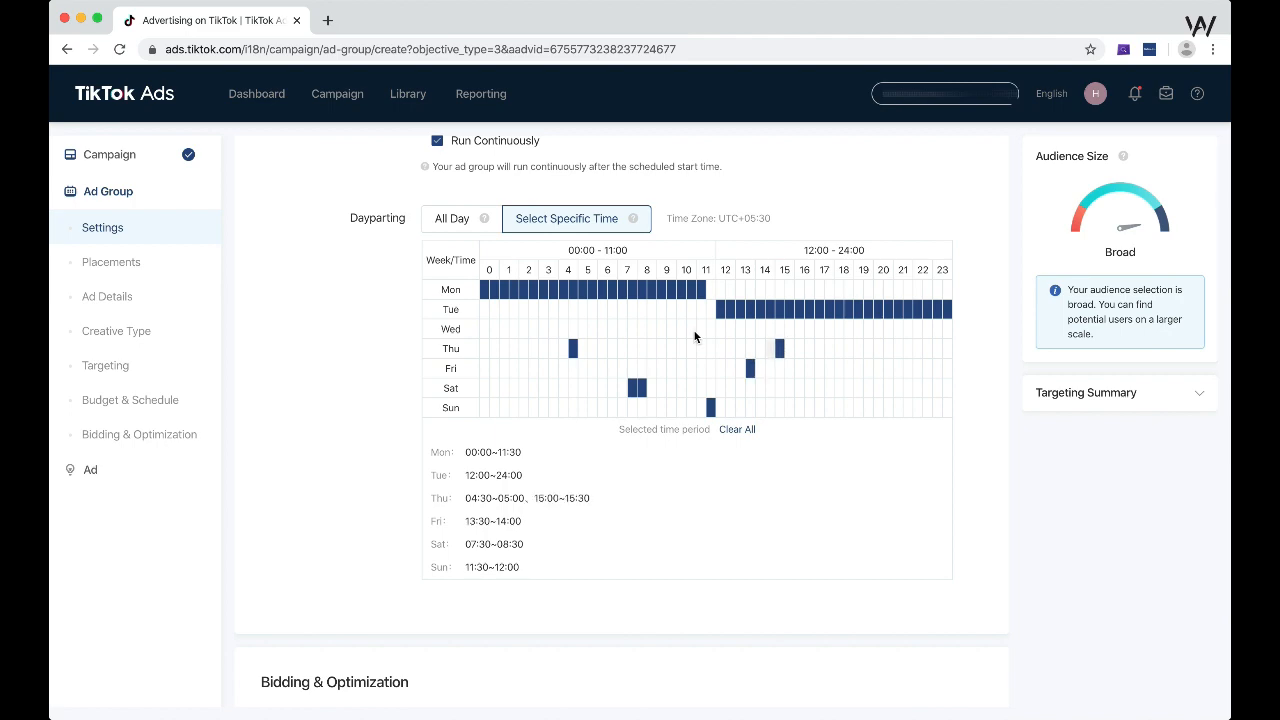
# Add dayparting slots for Wednesday 07:30–08:00 and 10:30–11:00, Saturday 18:00–18:30 and 22:00–22:30, and Sunday 21:30–22:00
pyautogui.click(691, 328)
pyautogui.click(632, 328)
pyautogui.click(839, 388)
pyautogui.click(911, 407)
pyautogui.click(914, 396)
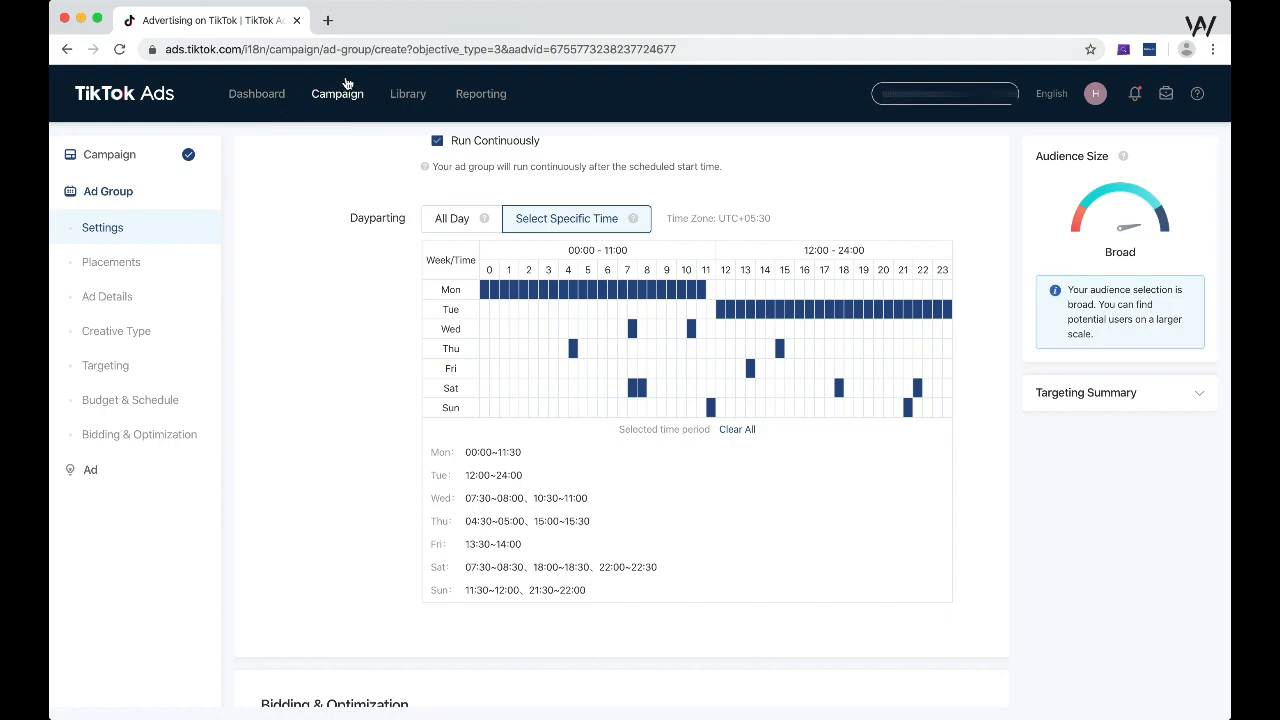
# Open the TikTok Ads site in a new browser tab and enter the ad account's dashboard through Create an Ad
pyautogui.click(327, 20)
pyautogui.write('ads')
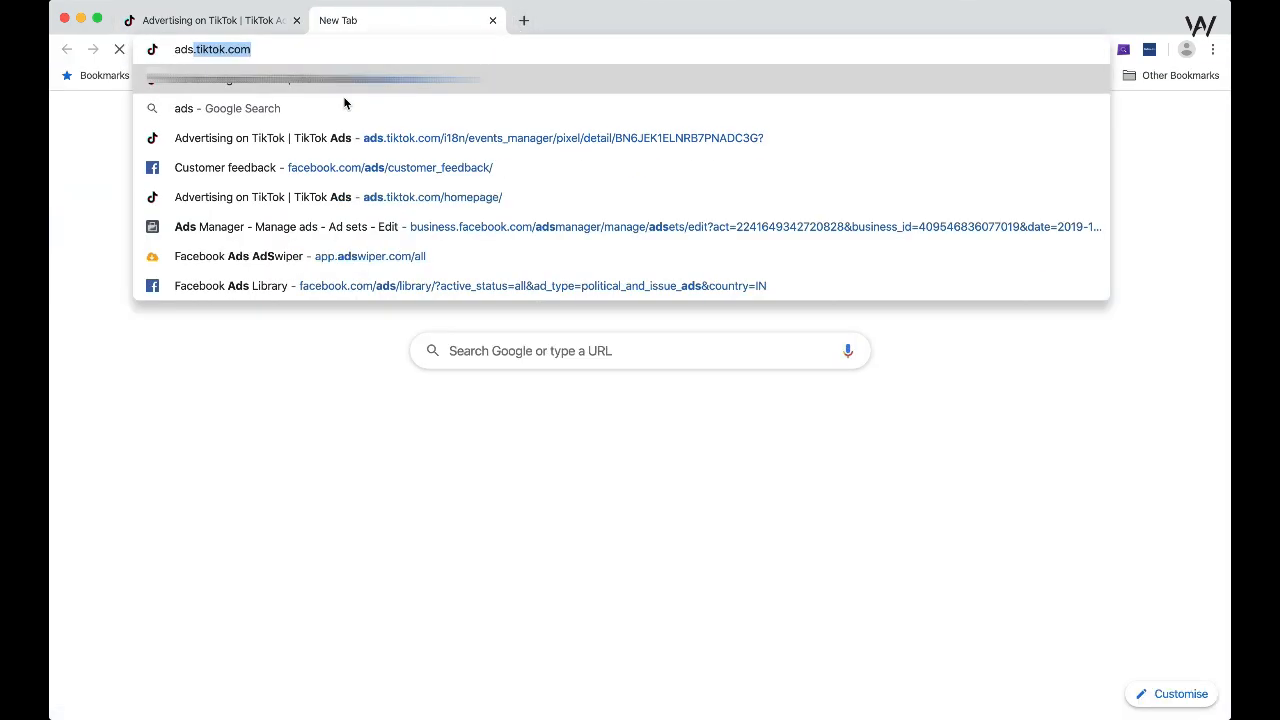
pyautogui.press('Return')
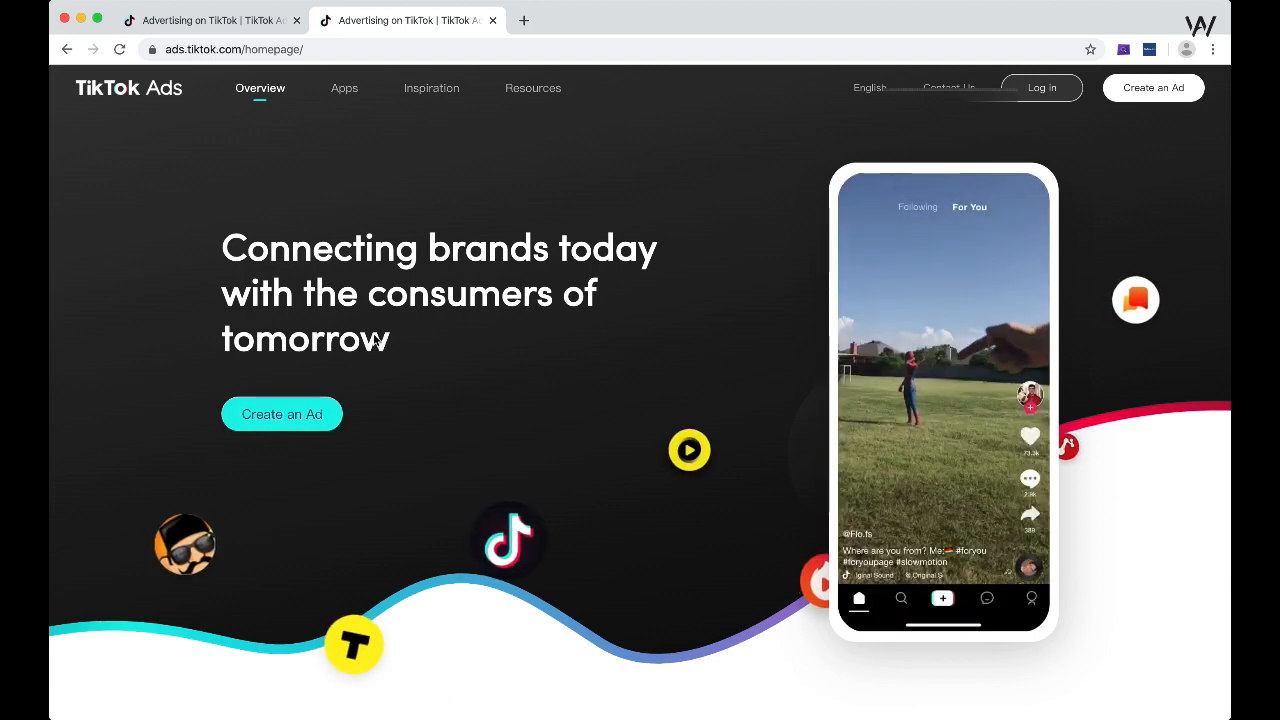
pyautogui.click(300, 414)
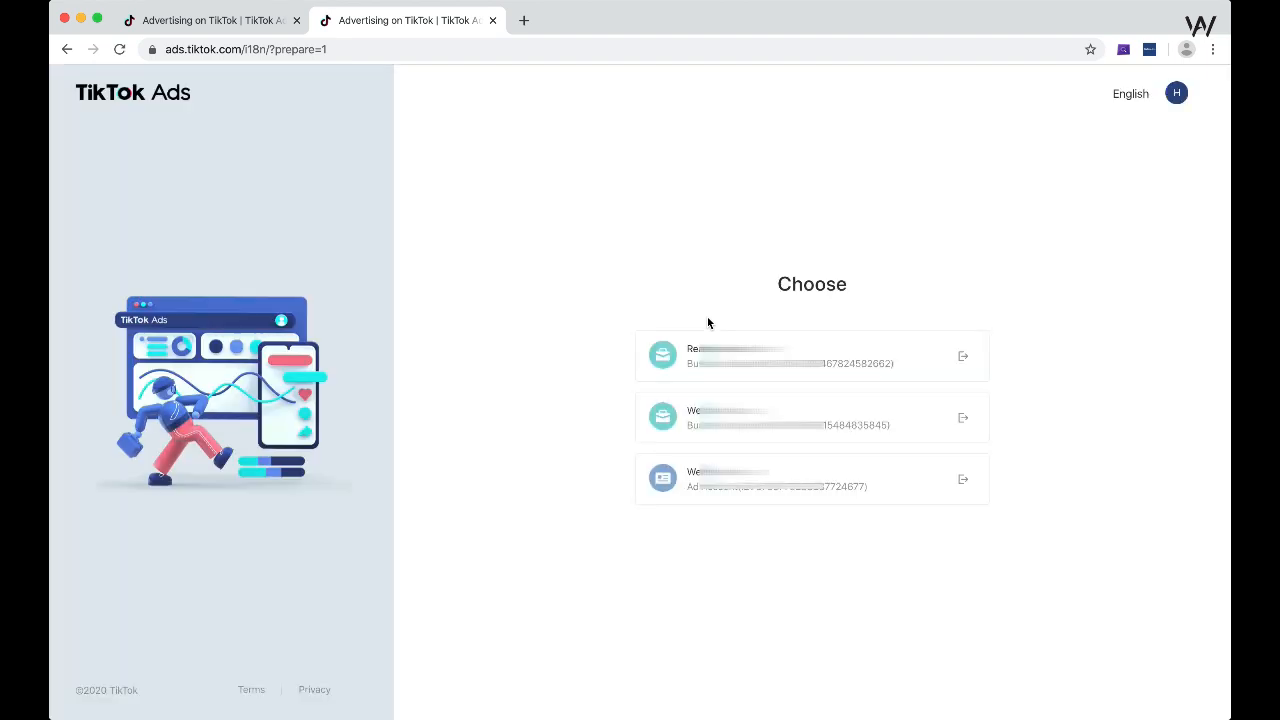
pyautogui.click(925, 485)
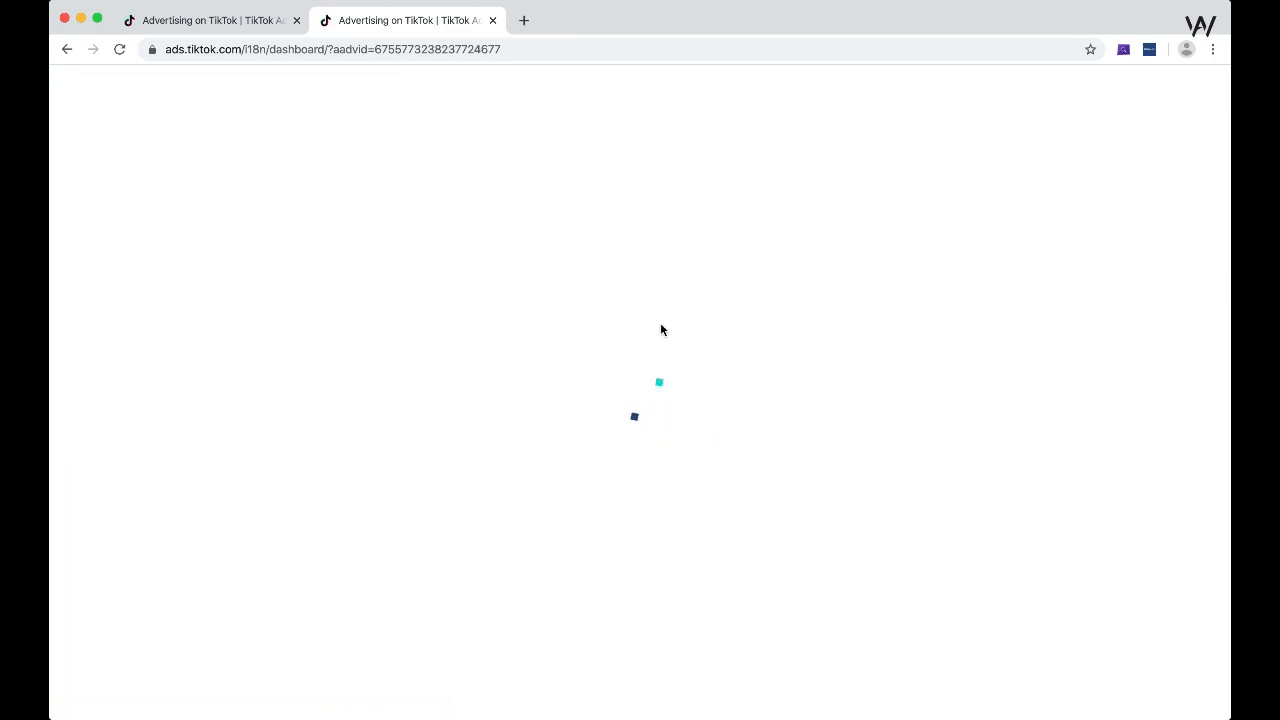
# Find the Dayparting chart on the dashboard and set its metric to CPA
pyautogui.scroll(-2, 598, 333)
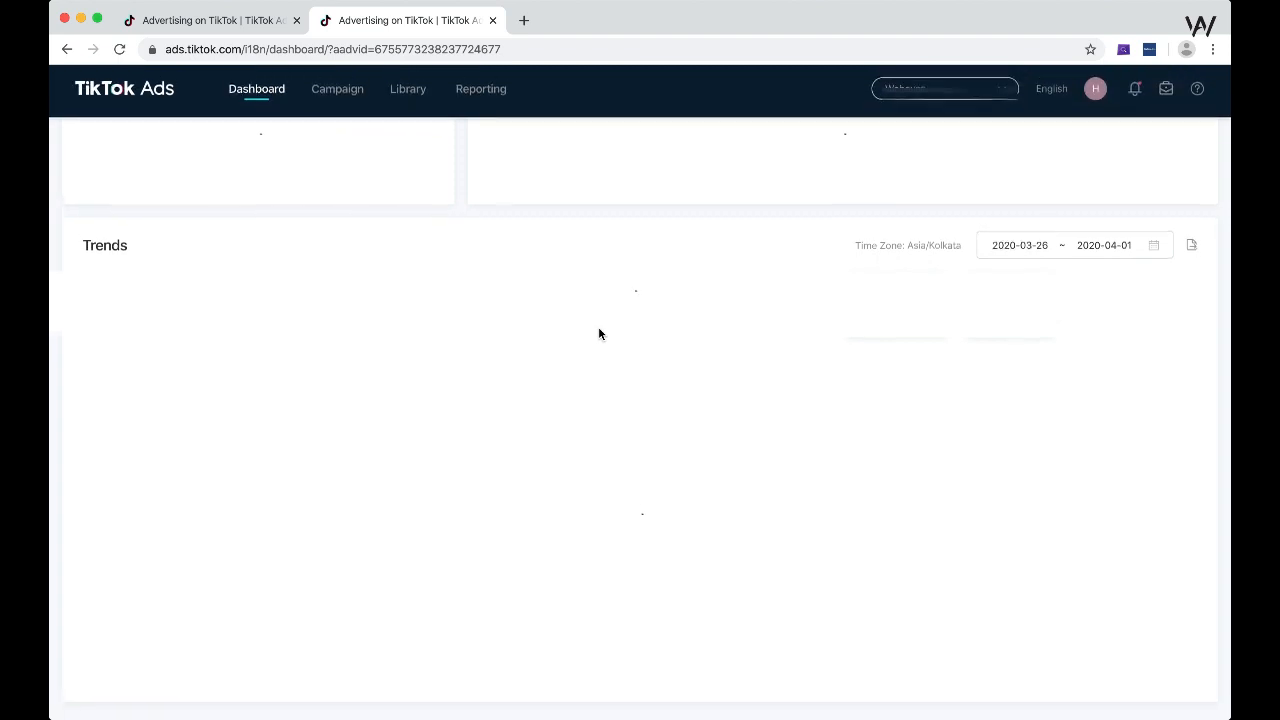
pyautogui.scroll(-10, 598, 333)
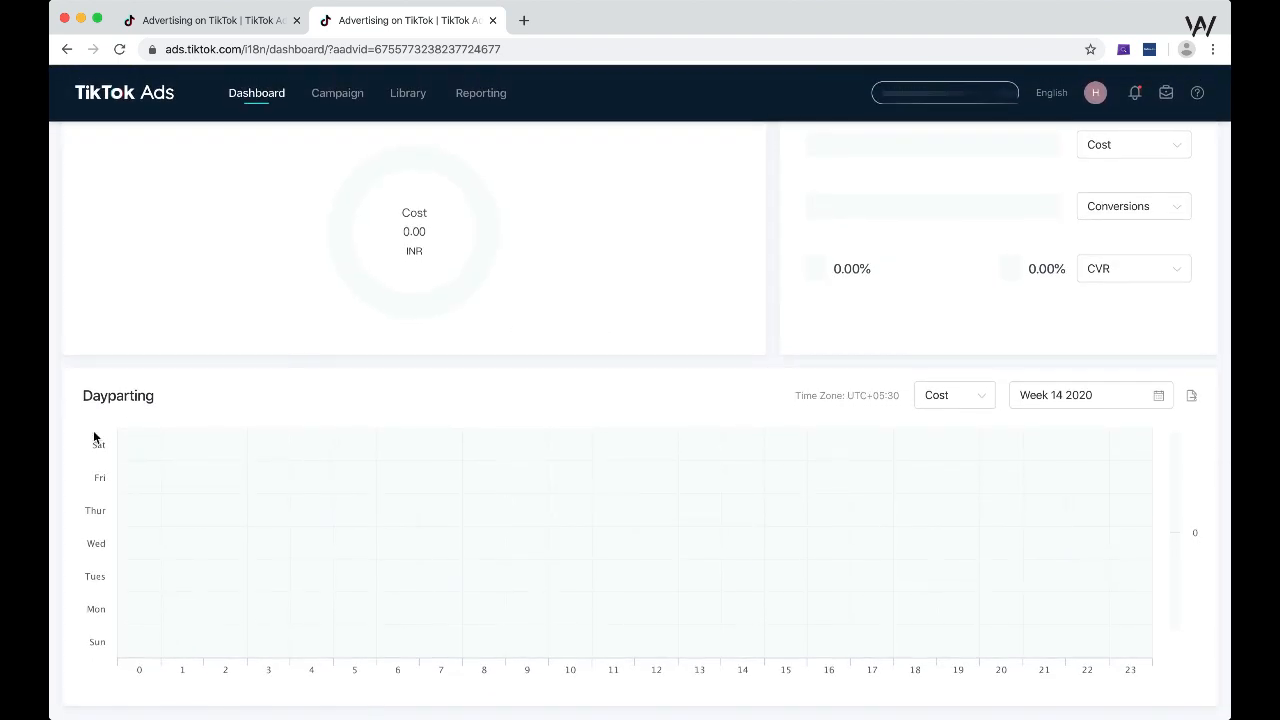
pyautogui.click(964, 403)
pyautogui.scroll(-1, 960, 537)
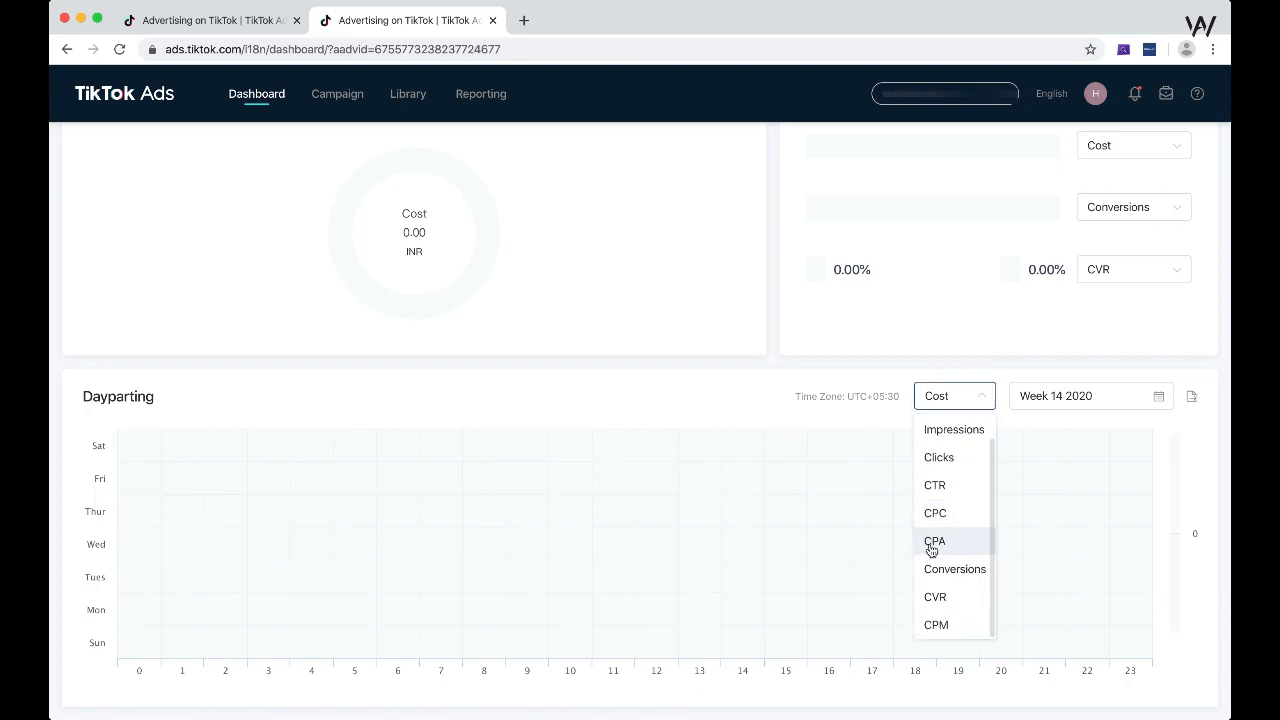
pyautogui.click(958, 538)
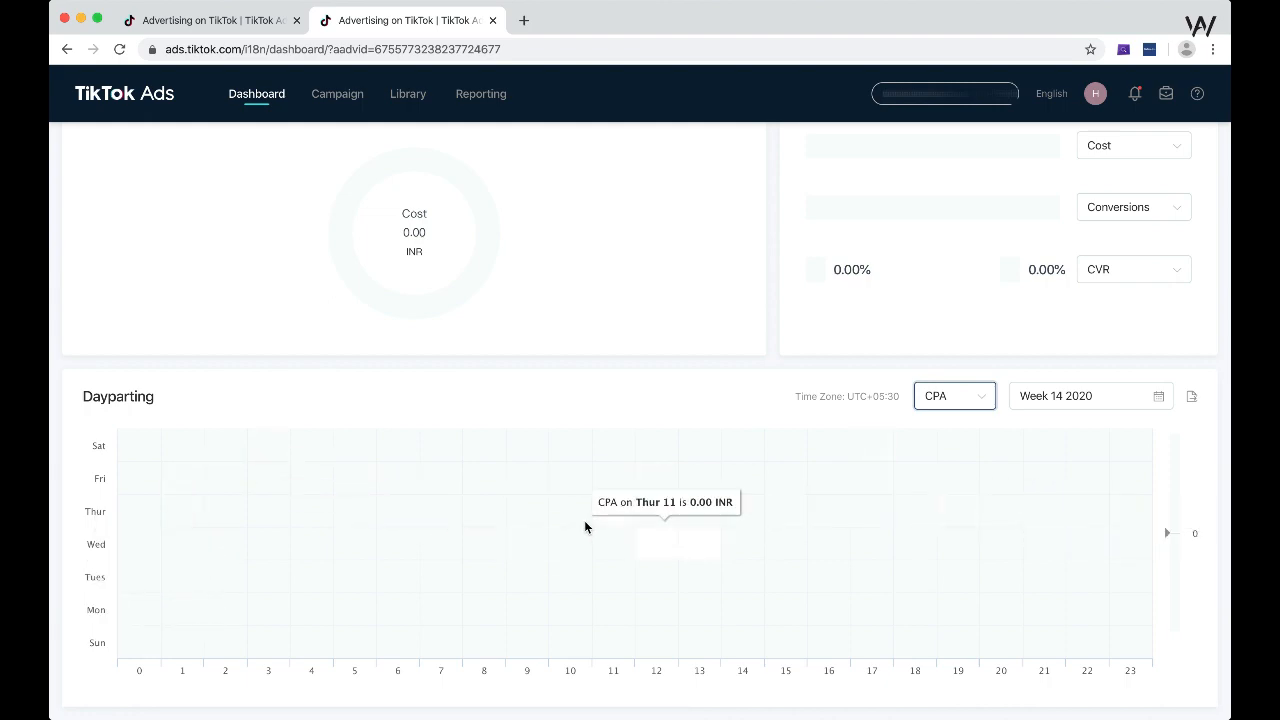
# Return to the ad group being created and set its dayparting to All Day
pyautogui.click(232, 22)
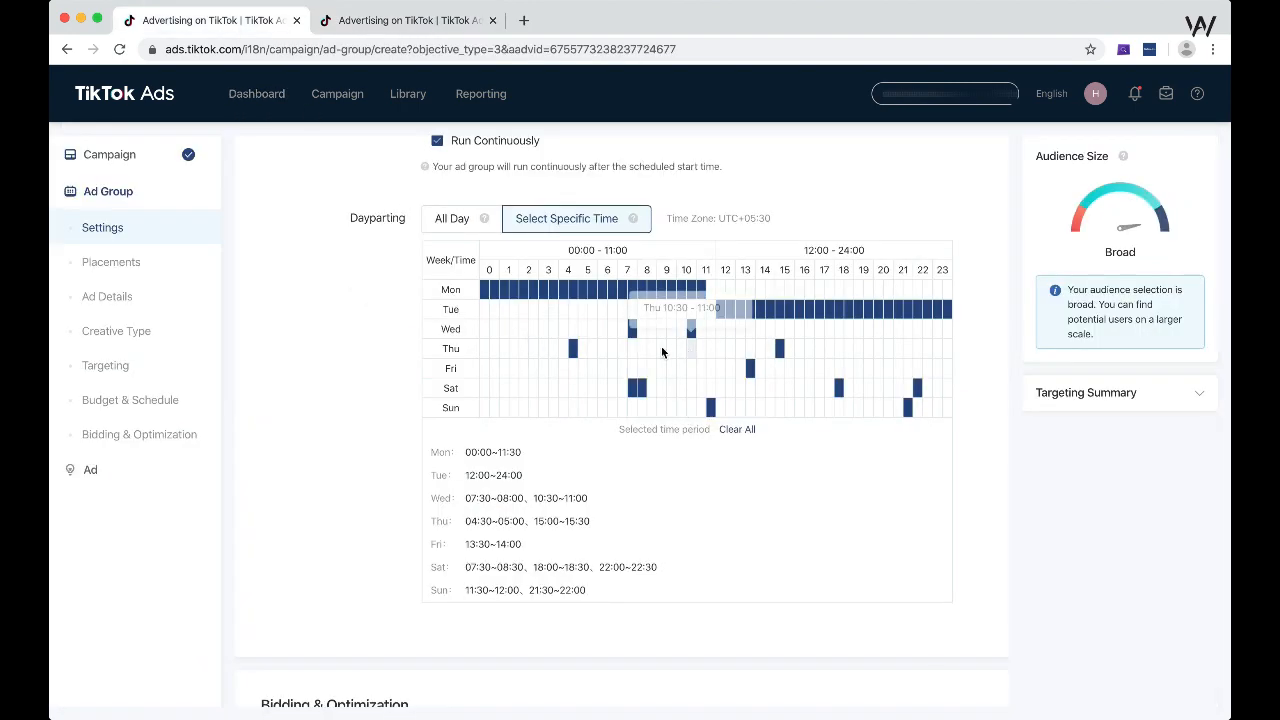
pyautogui.click(451, 222)
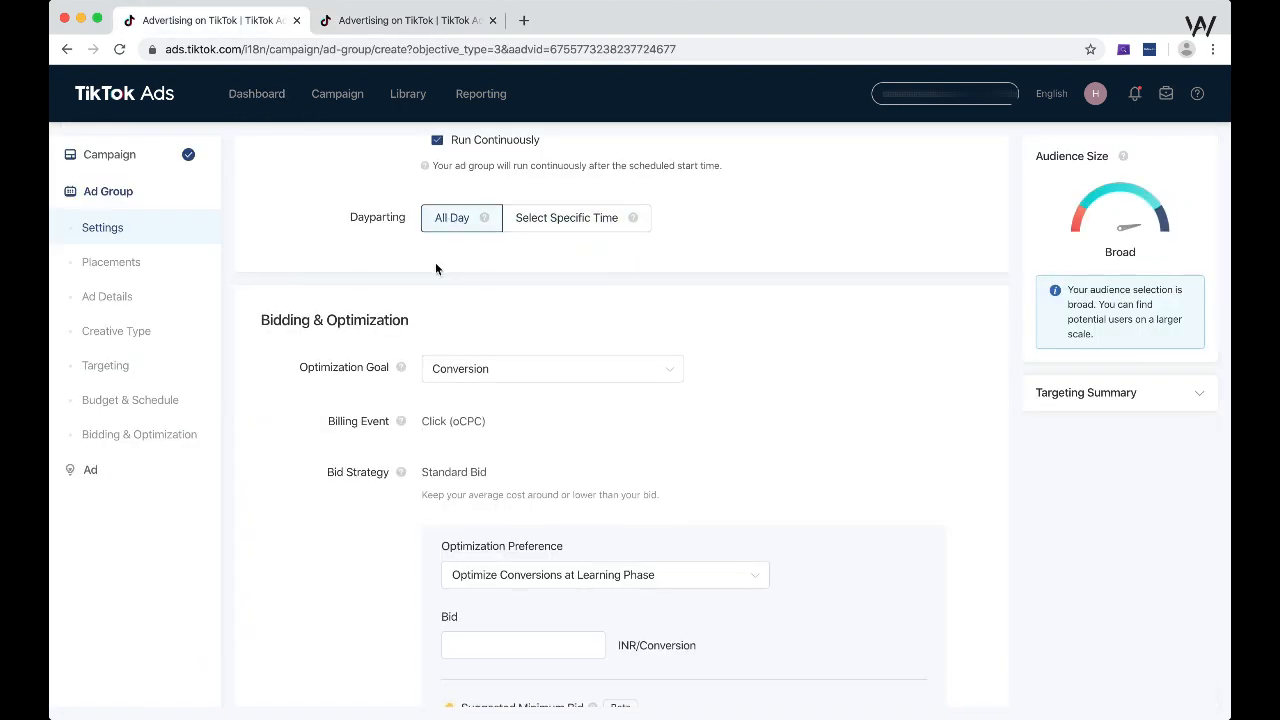
# Switch the optimization goal between Click and Conversion twice to compare their billing events and bid fields, ending on Conversion
pyautogui.scroll(-2, 435, 262)
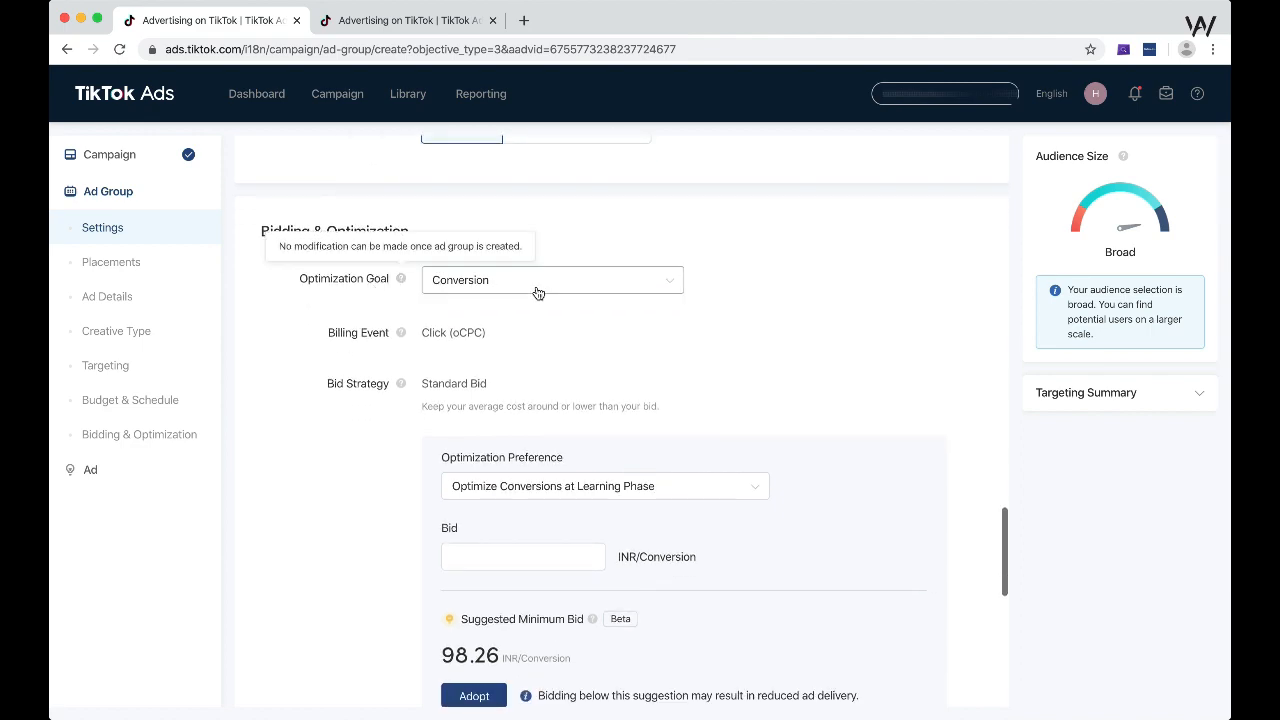
pyautogui.click(615, 290)
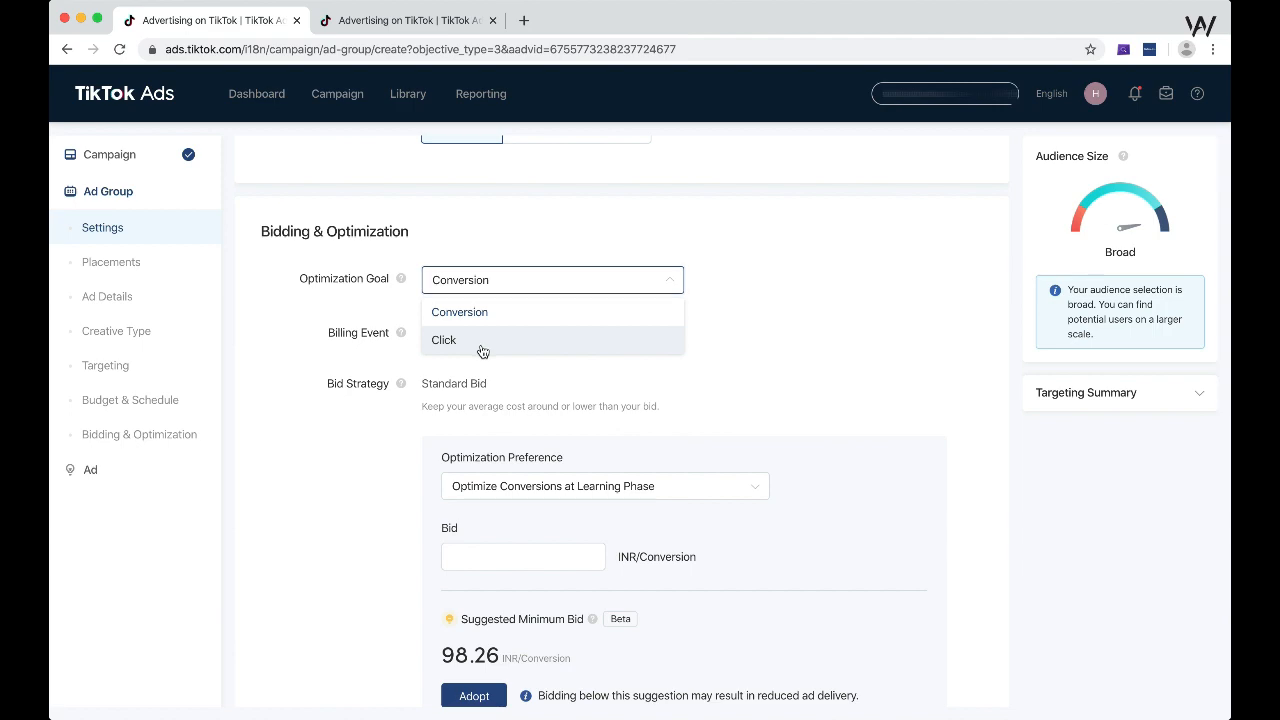
pyautogui.click(481, 351)
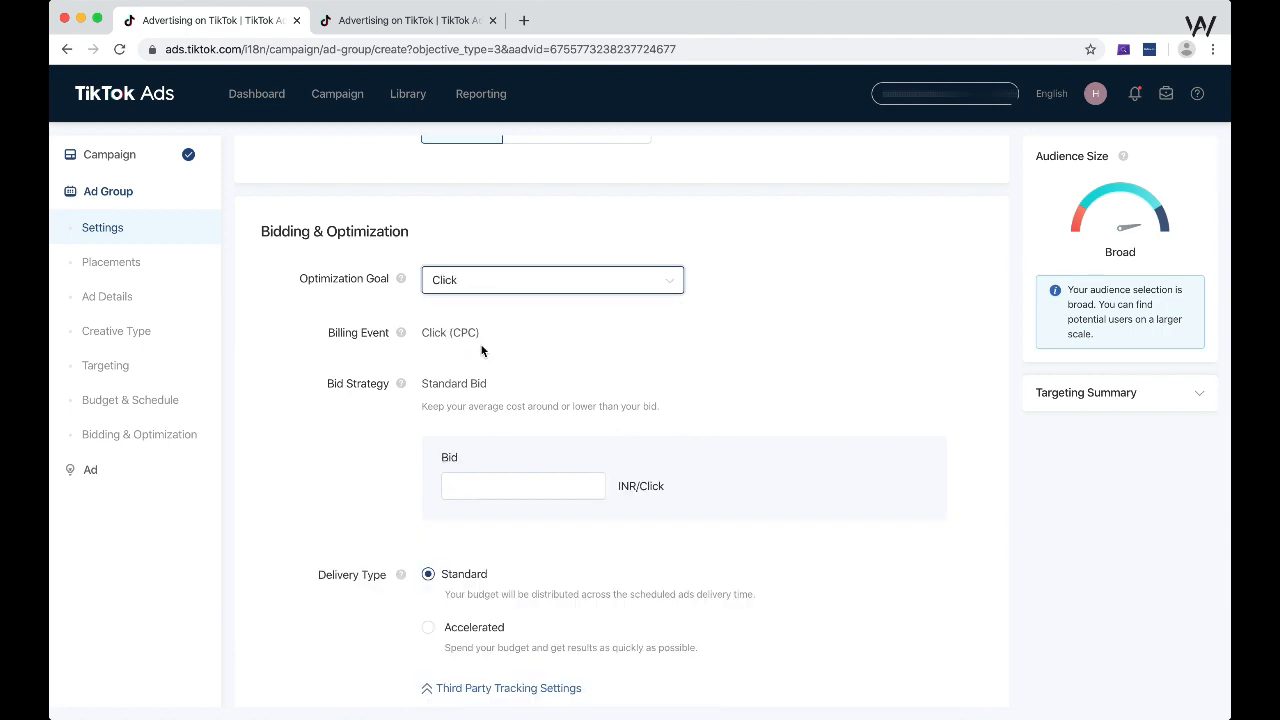
pyautogui.click(522, 290)
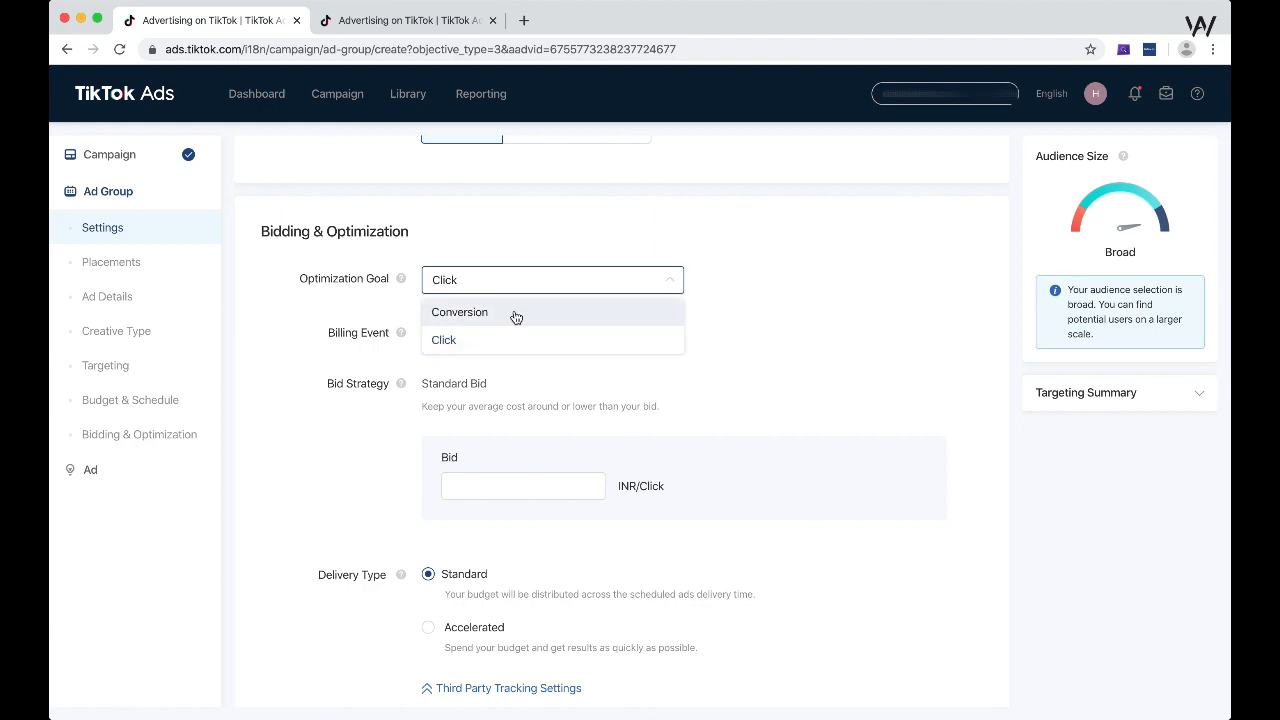
pyautogui.click(515, 313)
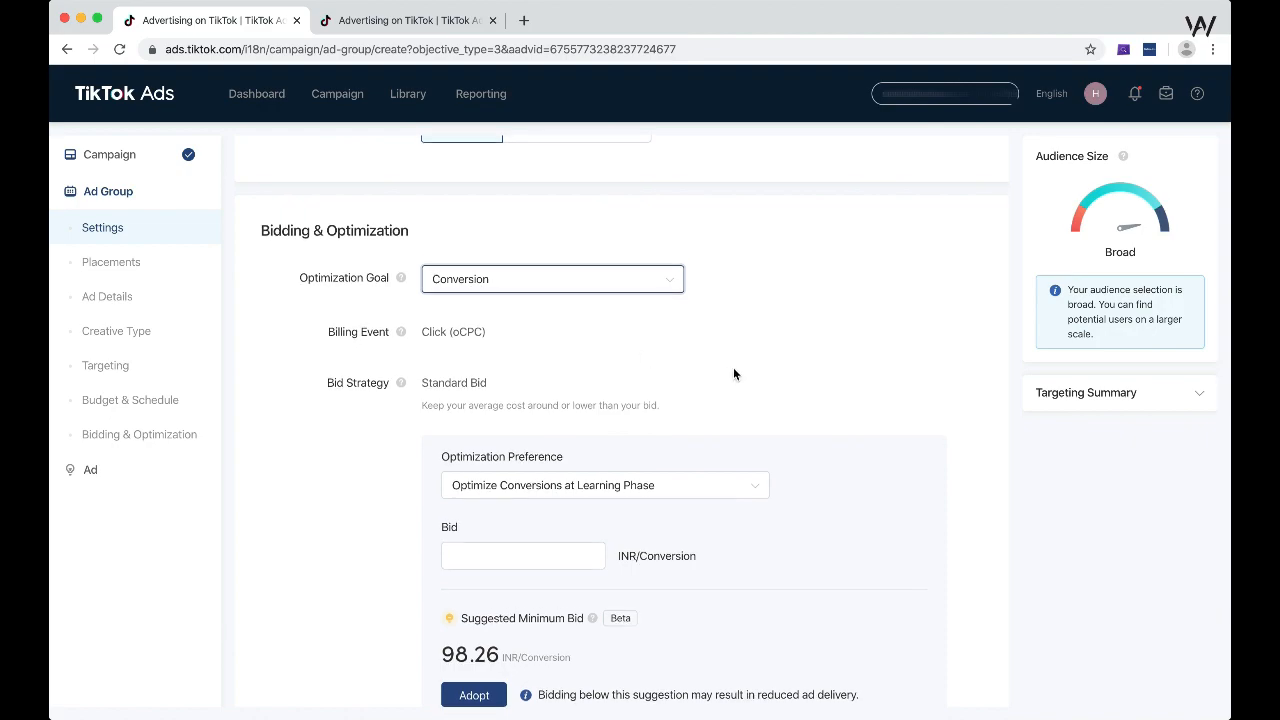
pyautogui.scroll(-2, 733, 367)
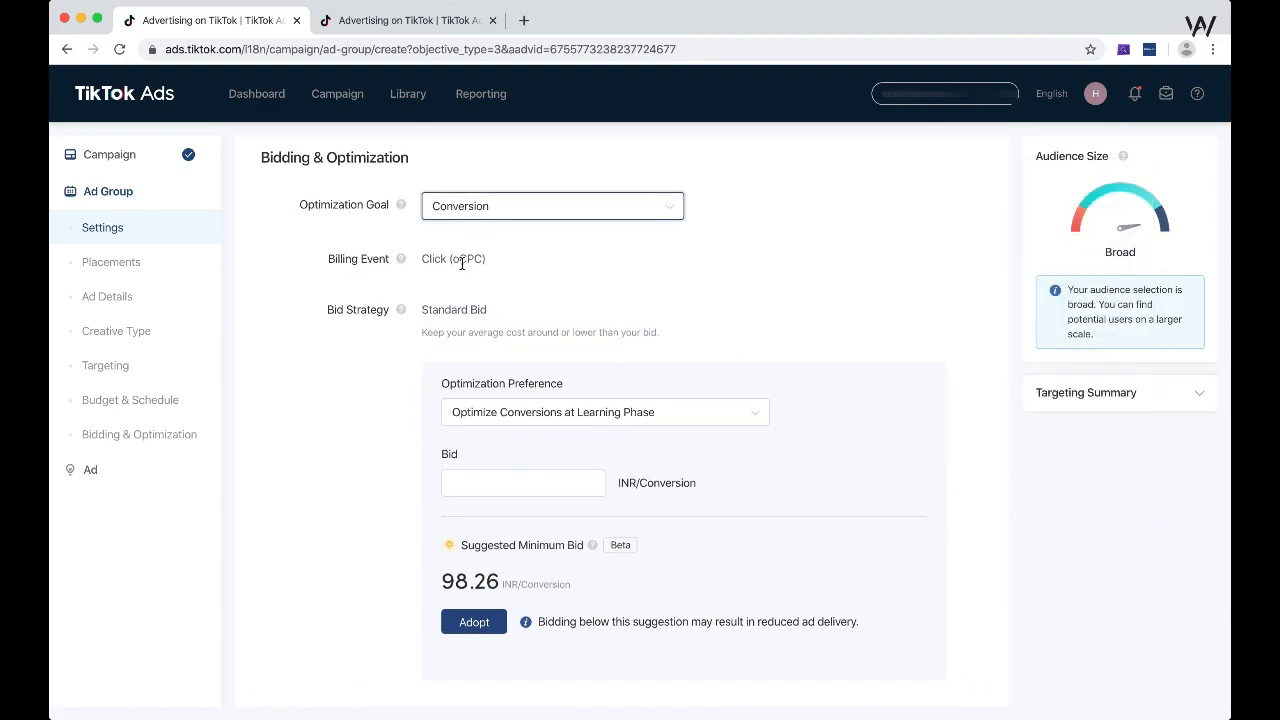
pyautogui.click(569, 205)
pyautogui.click(523, 274)
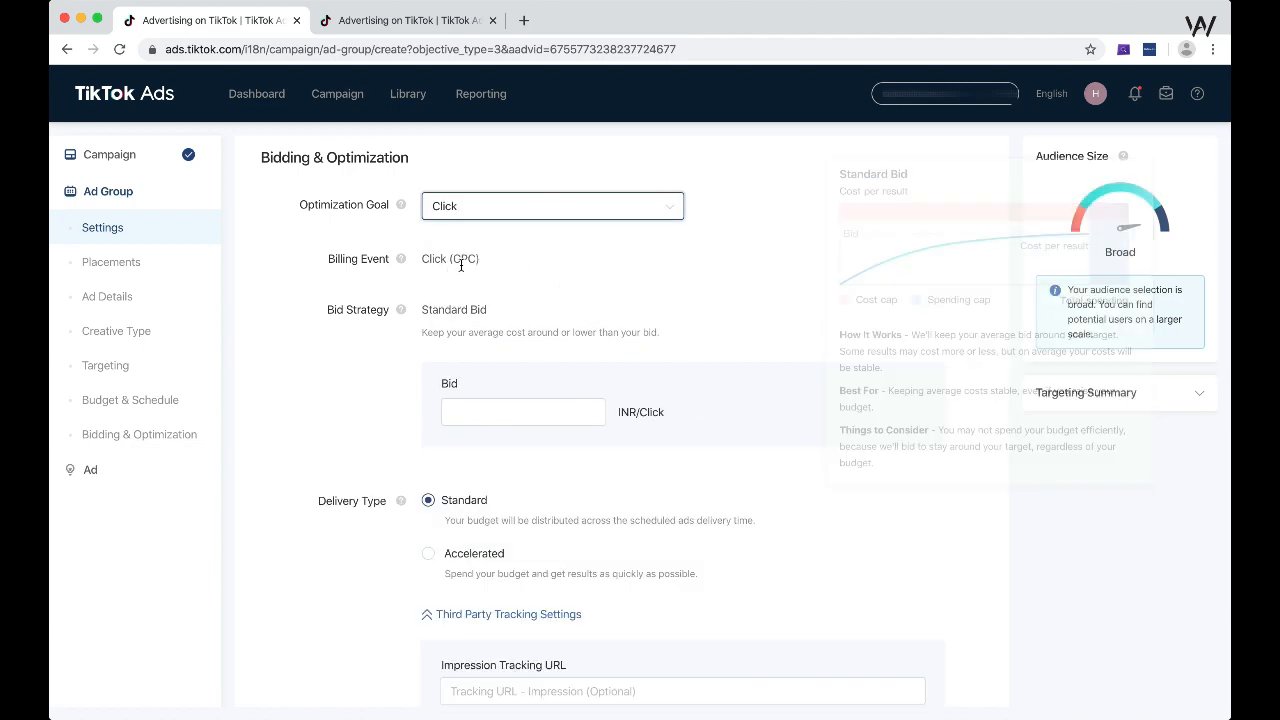
pyautogui.click(509, 206)
pyautogui.click(484, 242)
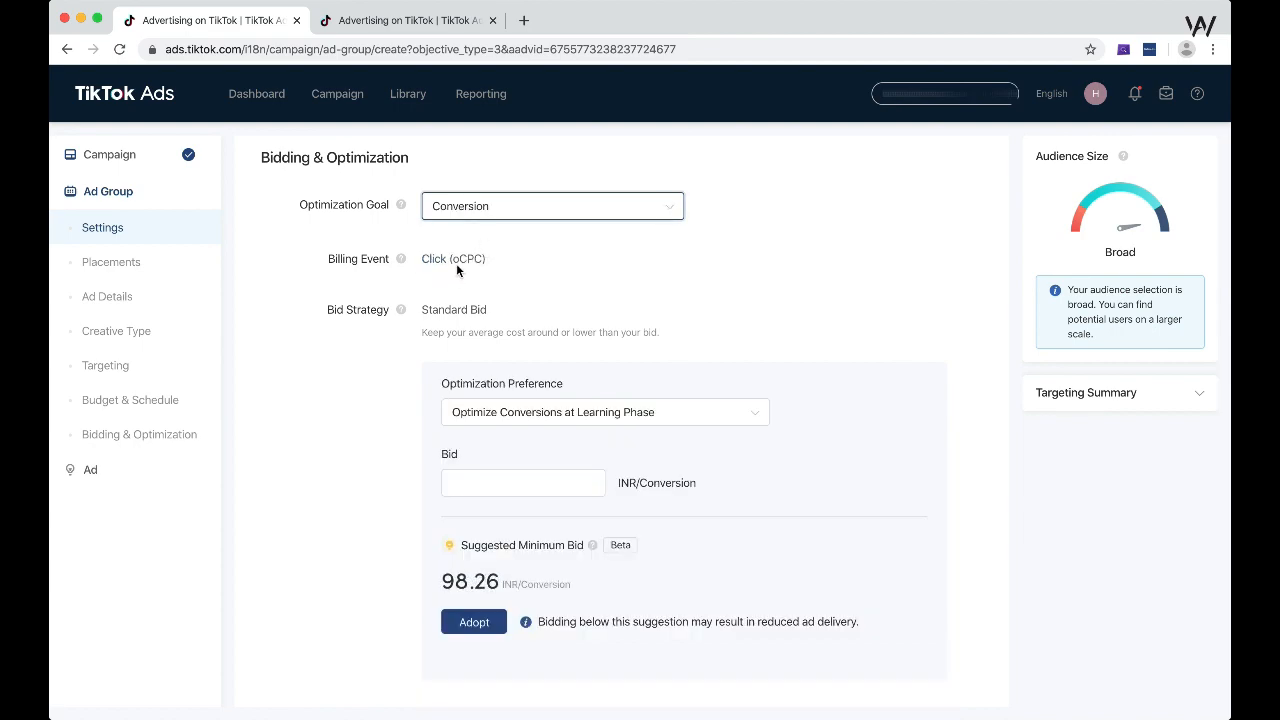
# Read the Standard Bid explanation and choose Optimize Conversions at Learning Phase as the optimization preference
pyautogui.moveTo(668, 300)
pyautogui.scroll(-2, 668, 300)
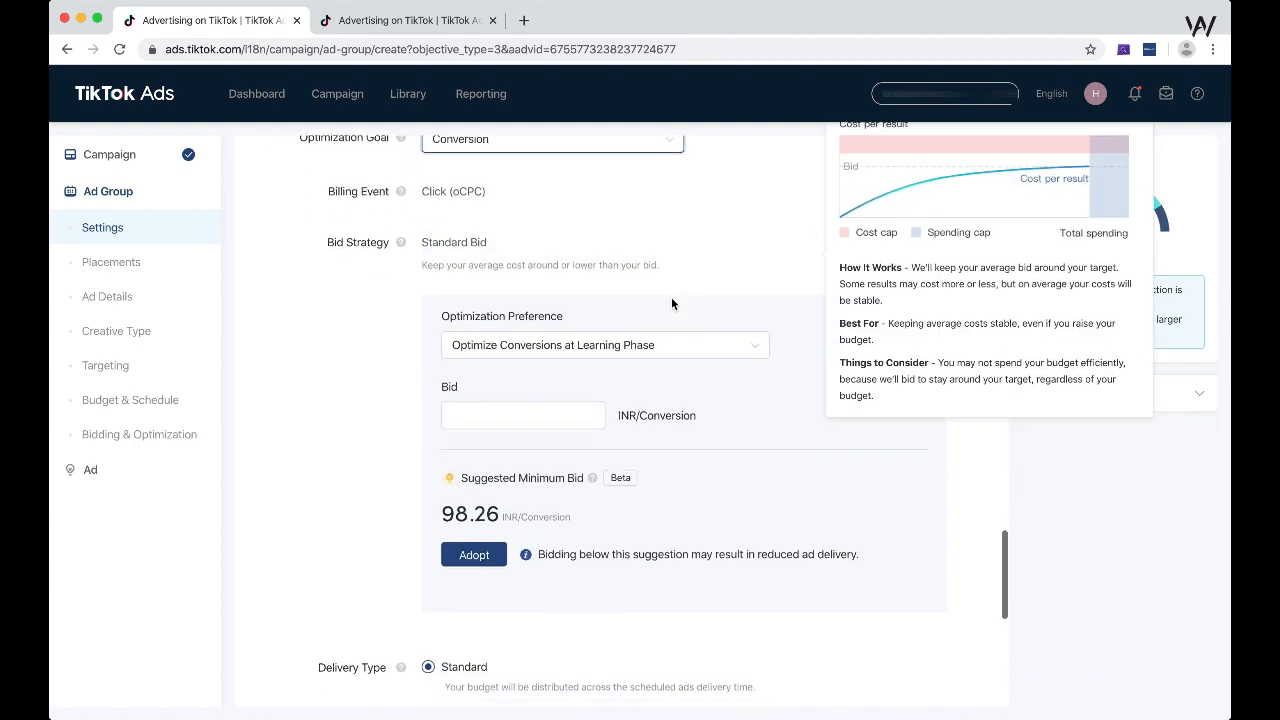
pyautogui.scroll(1, 588, 275)
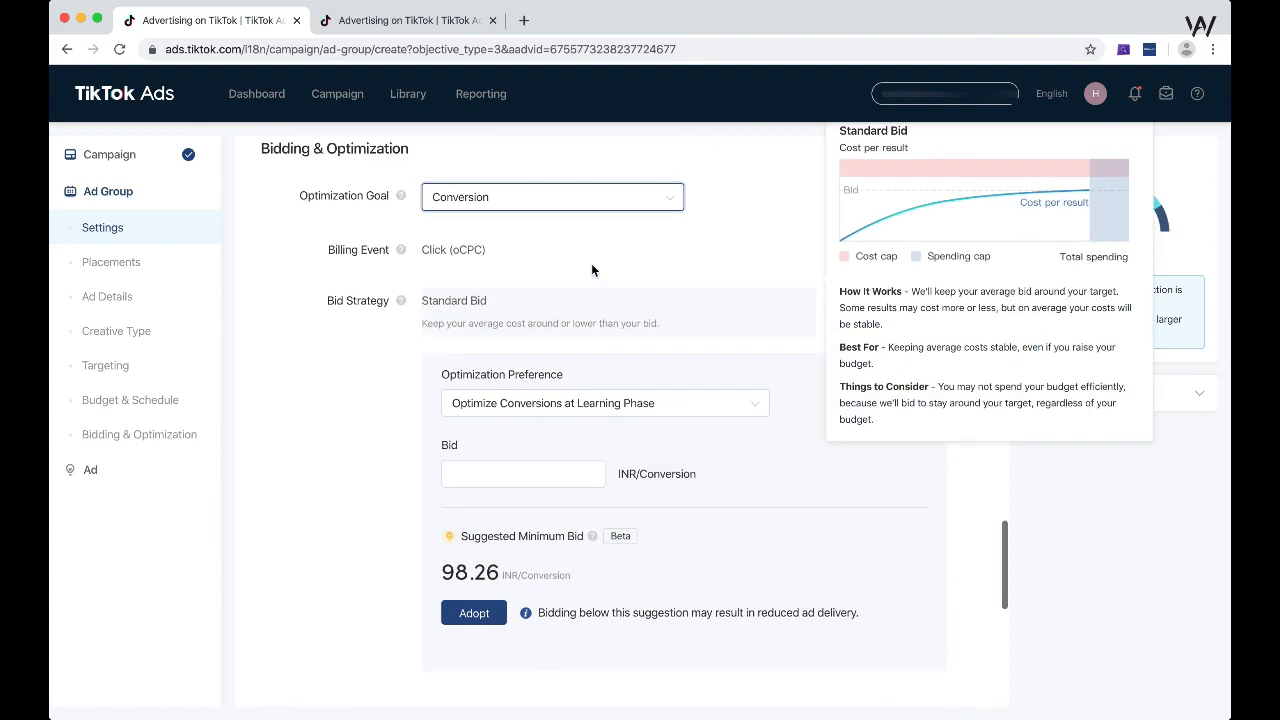
pyautogui.scroll(-1, 500, 345)
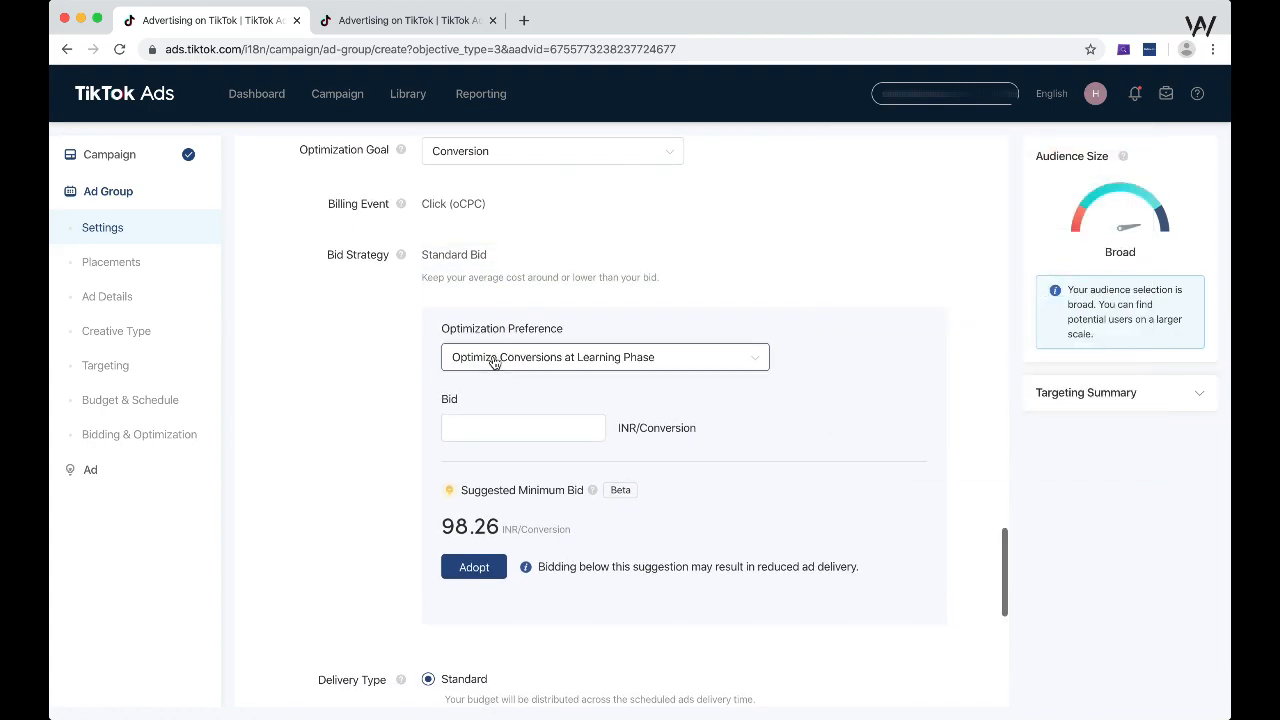
pyautogui.click(493, 362)
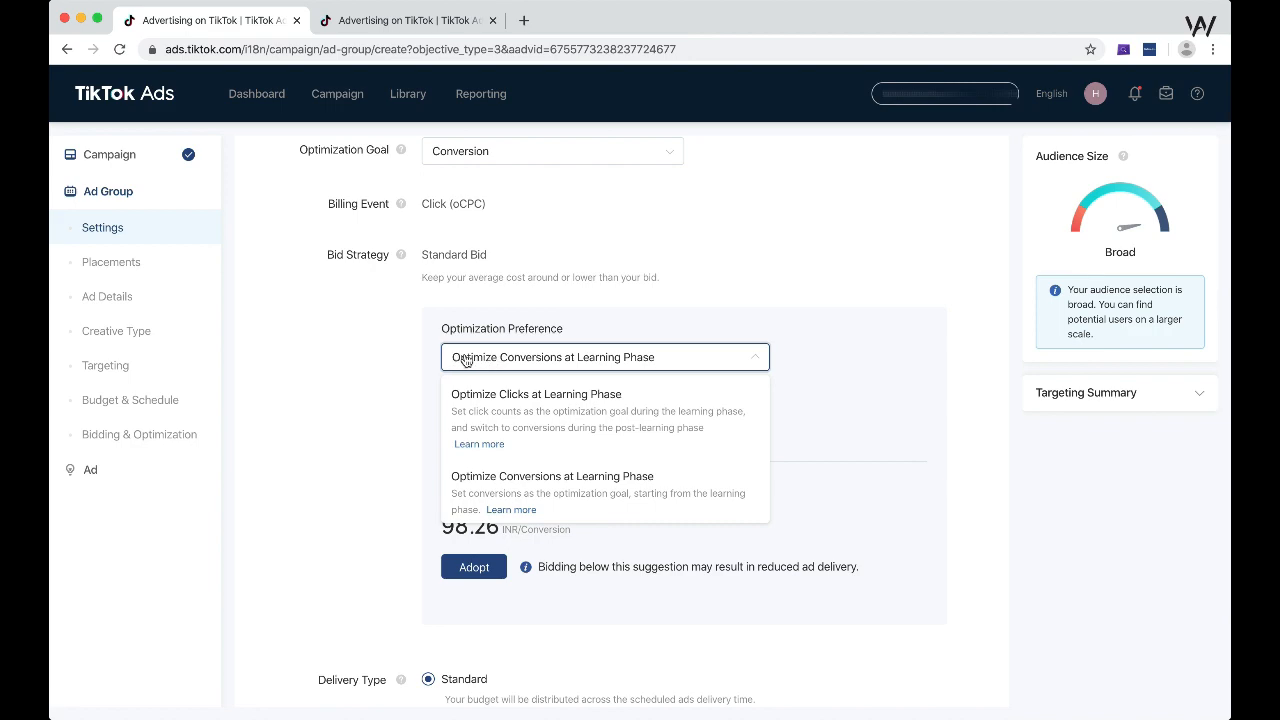
pyautogui.click(610, 508)
# Review the ad group's ad details, creative type, targeting, budget and schedule, ending at the empty bid field
pyautogui.scroll(-1, 653, 404)
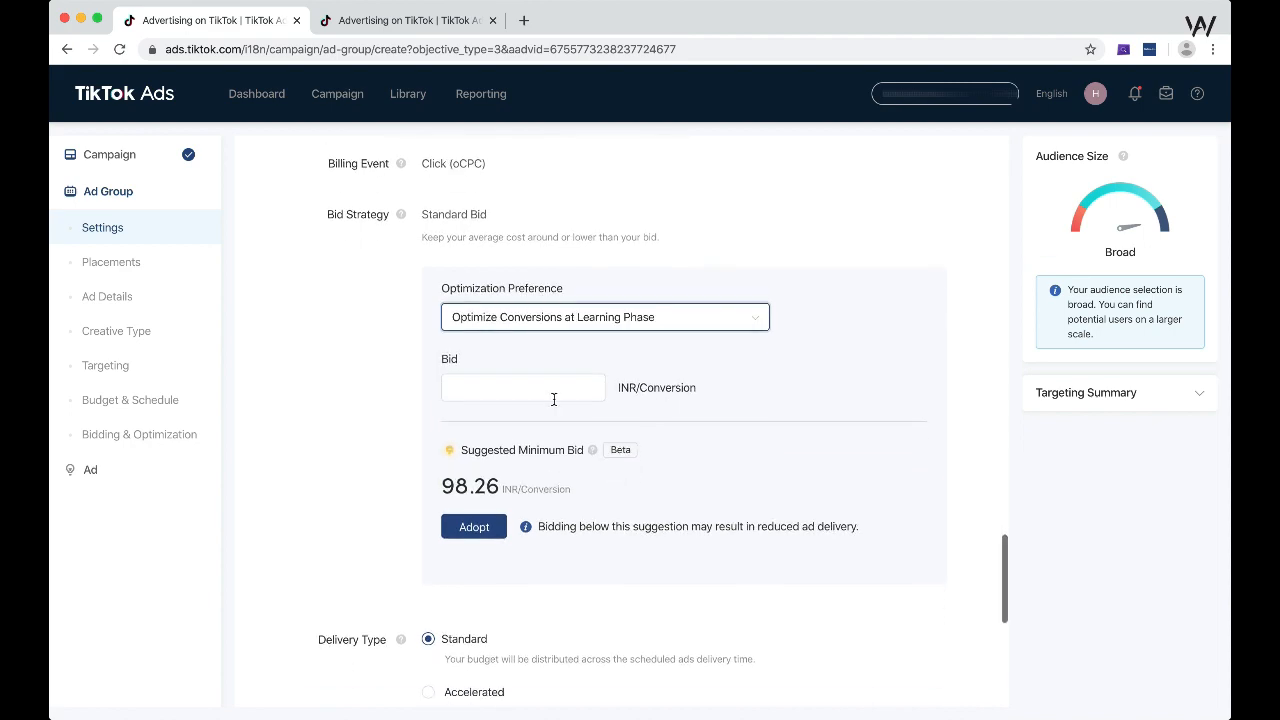
pyautogui.click(552, 398)
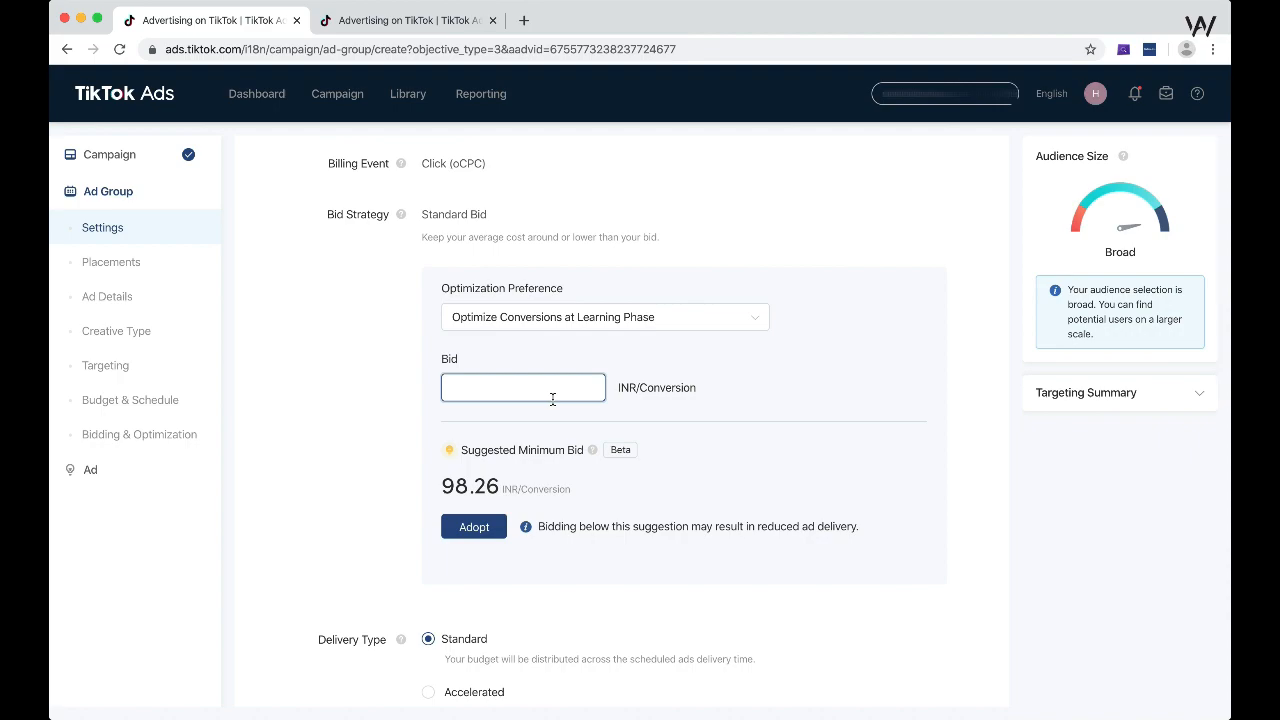
pyautogui.scroll(15, 552, 398)
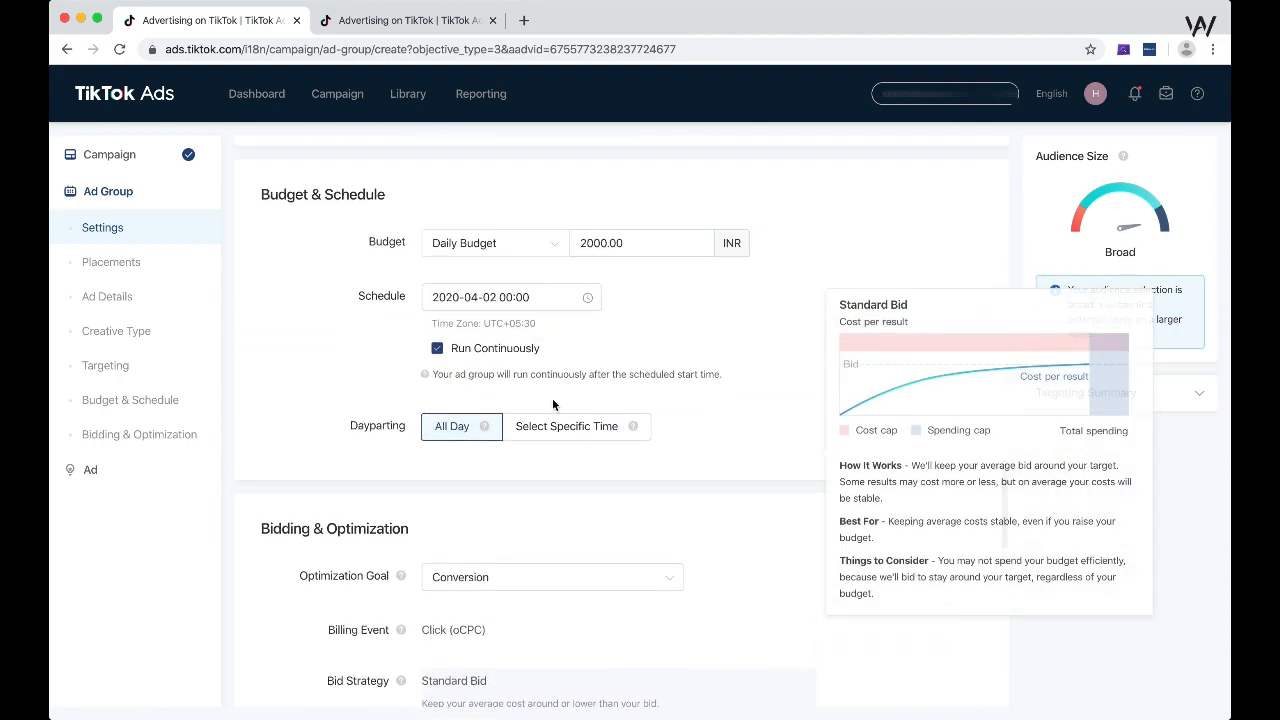
pyautogui.scroll(8, 553, 404)
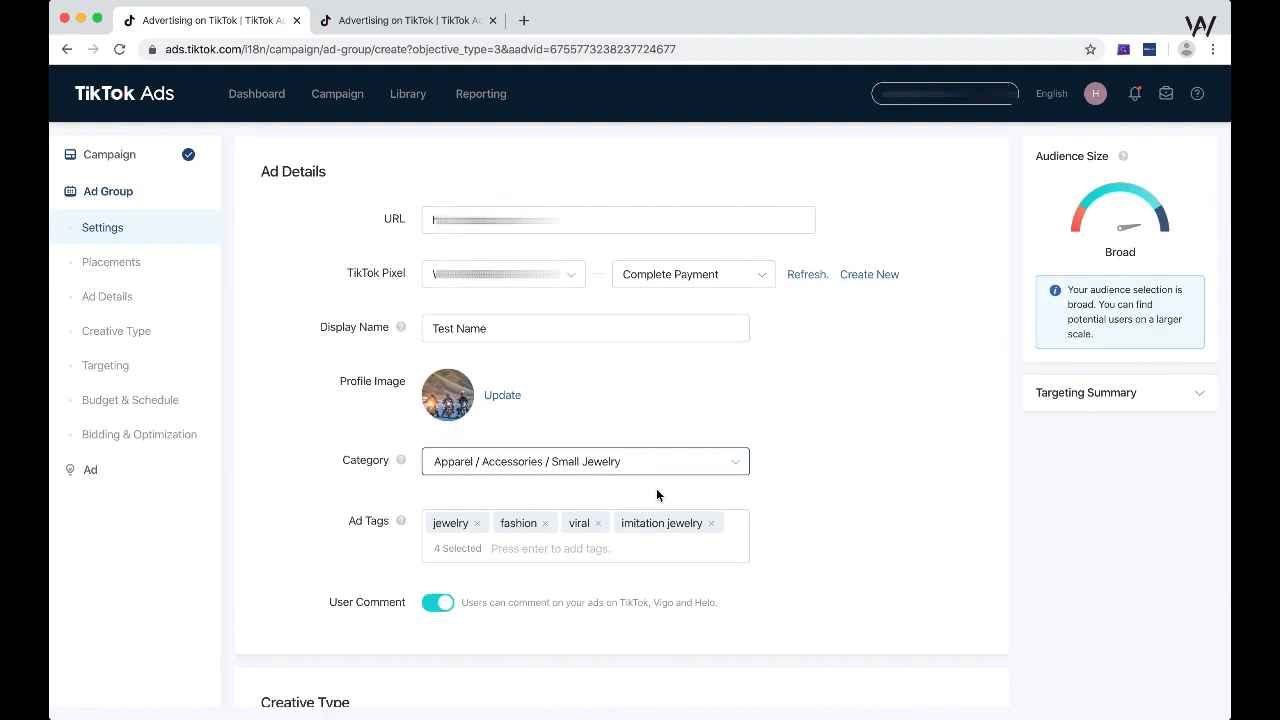
pyautogui.scroll(-3, 620, 428)
pyautogui.scroll(-20, 620, 428)
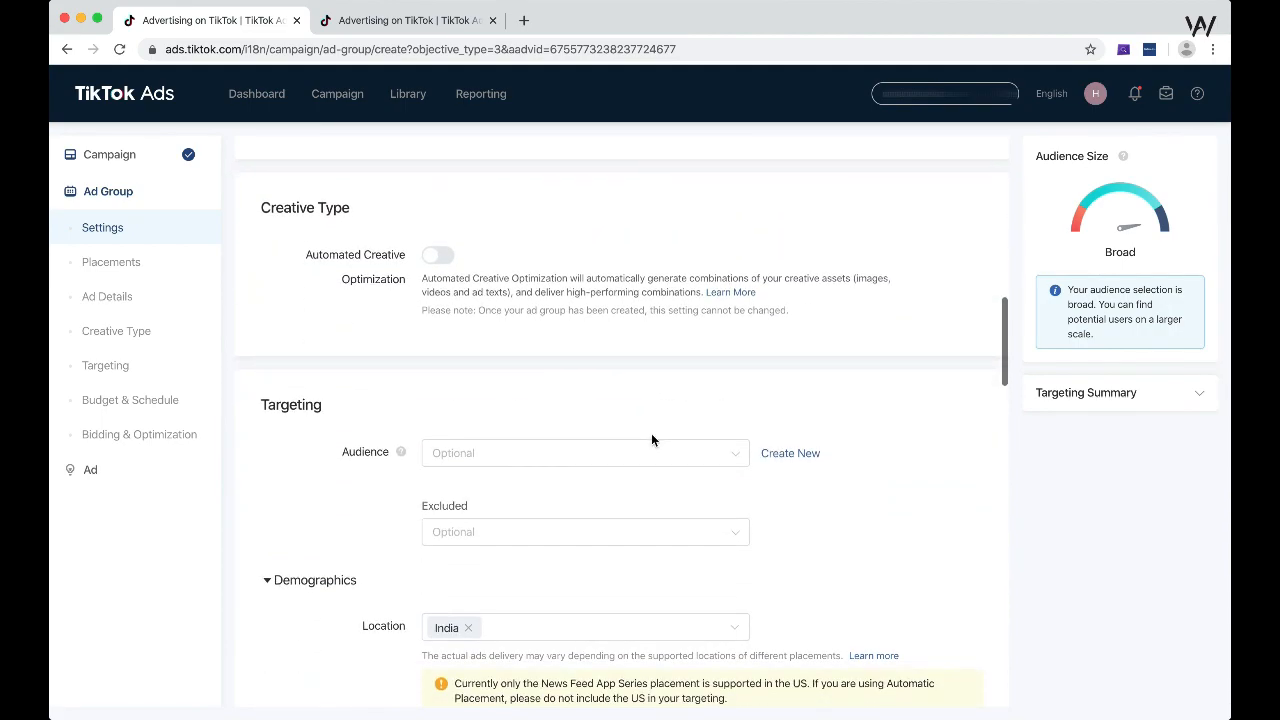
pyautogui.scroll(3, 652, 437)
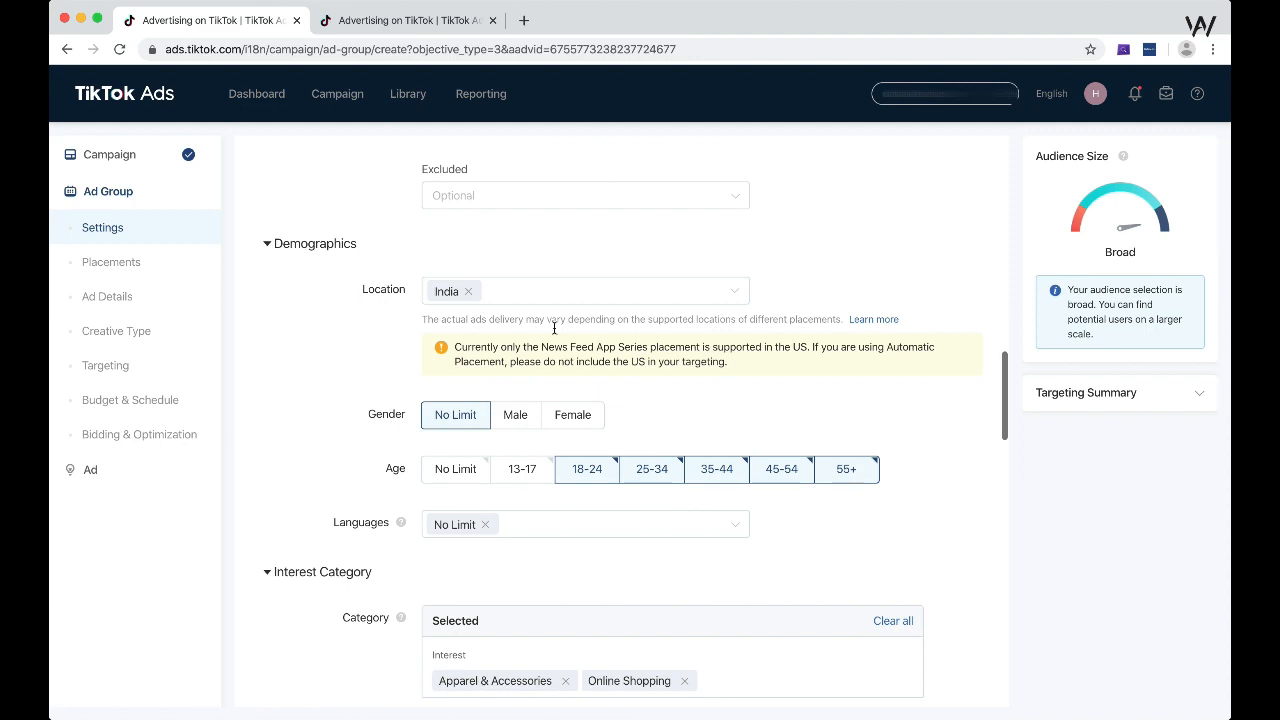
pyautogui.scroll(-9, 374, 515)
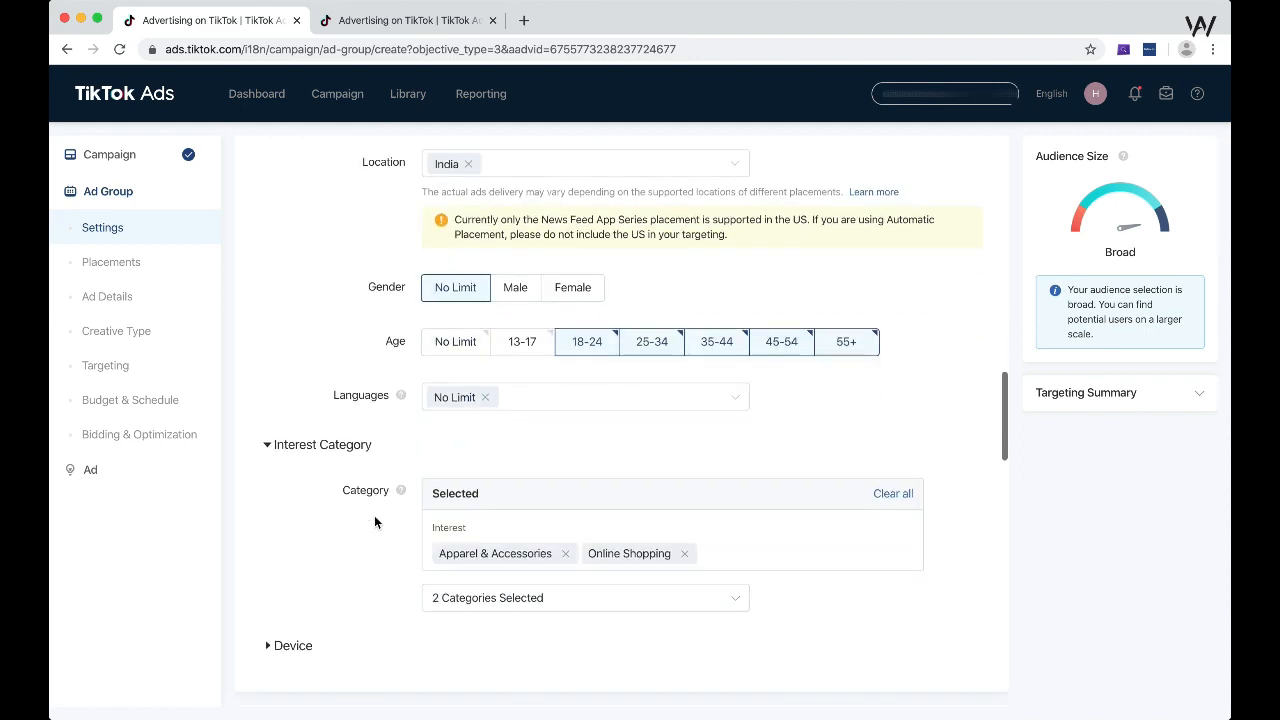
pyautogui.scroll(-8, 374, 517)
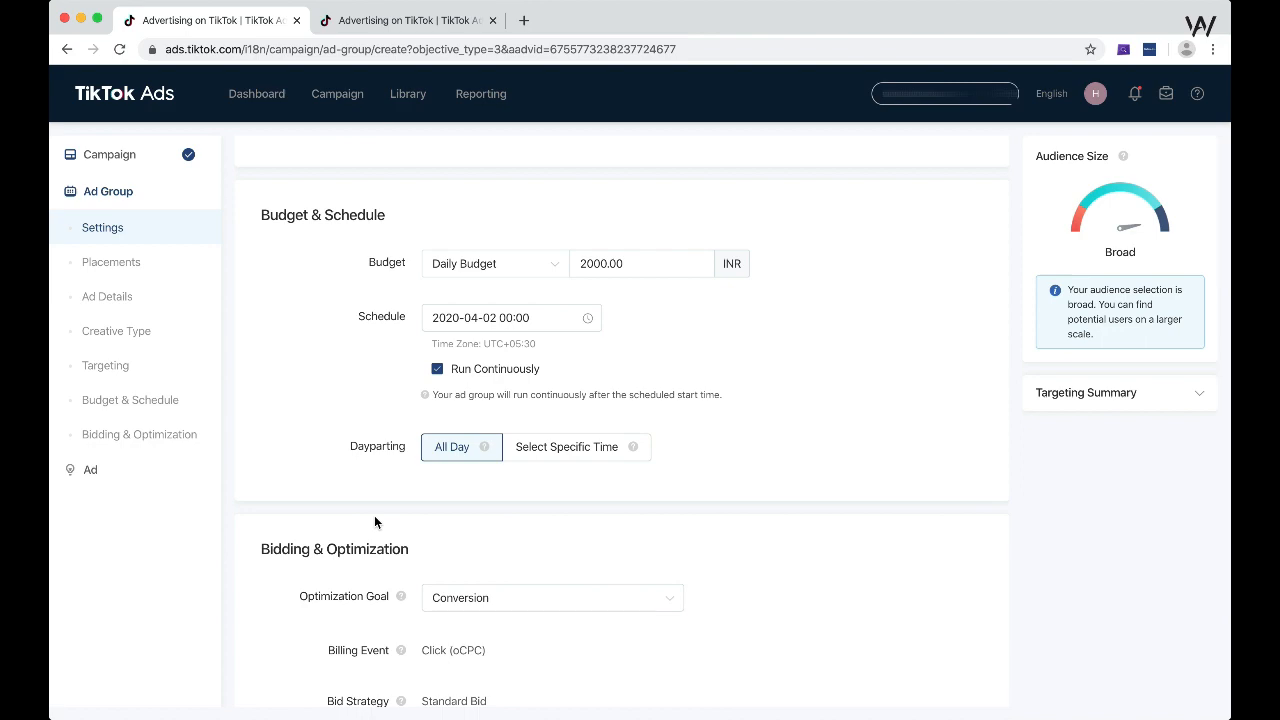
pyautogui.scroll(-15, 374, 515)
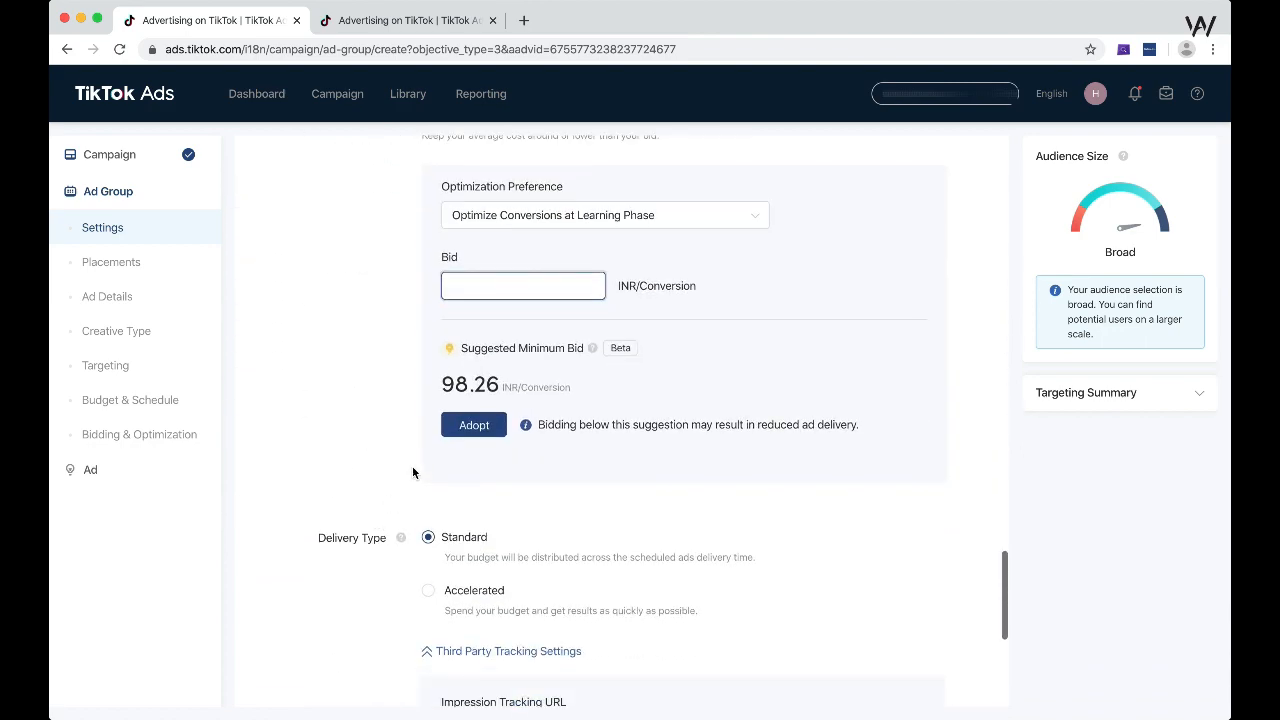
# Adopt the suggested minimum bid and replace it with a bid of 100 INR per conversion
pyautogui.doubleClick(468, 384)
pyautogui.click(468, 384)
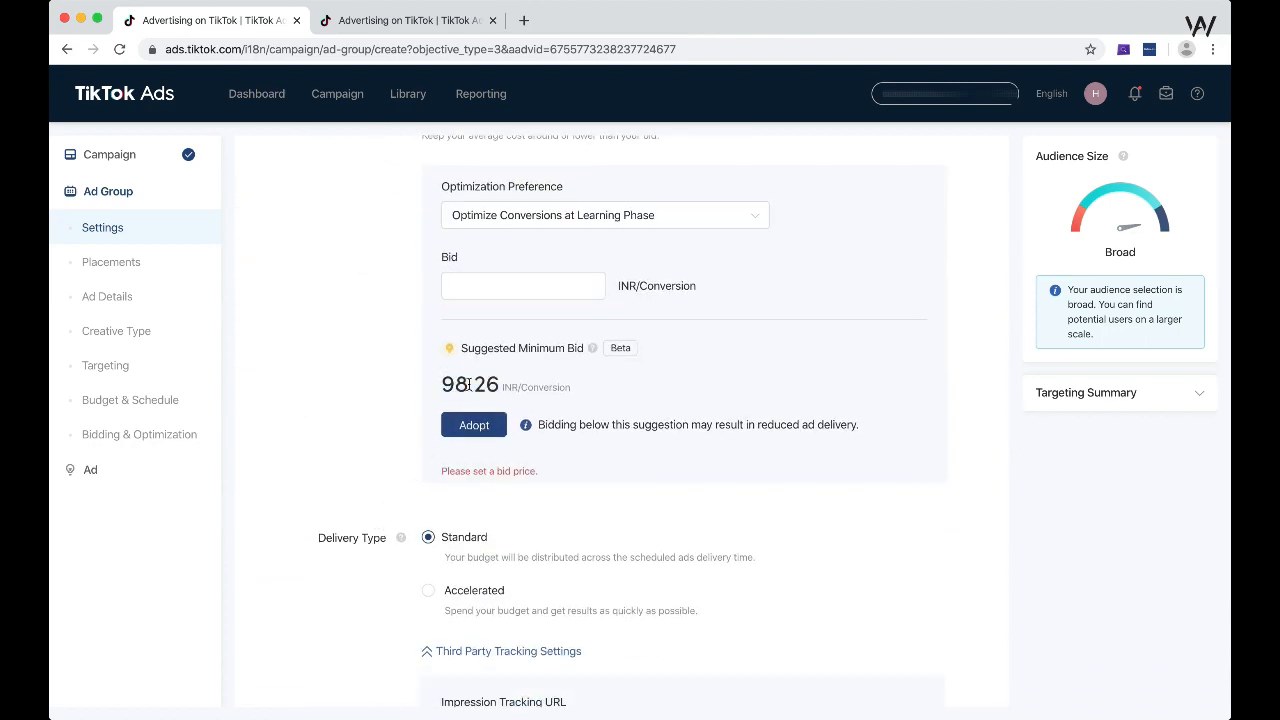
pyautogui.click(474, 425)
pyautogui.doubleClick(520, 283)
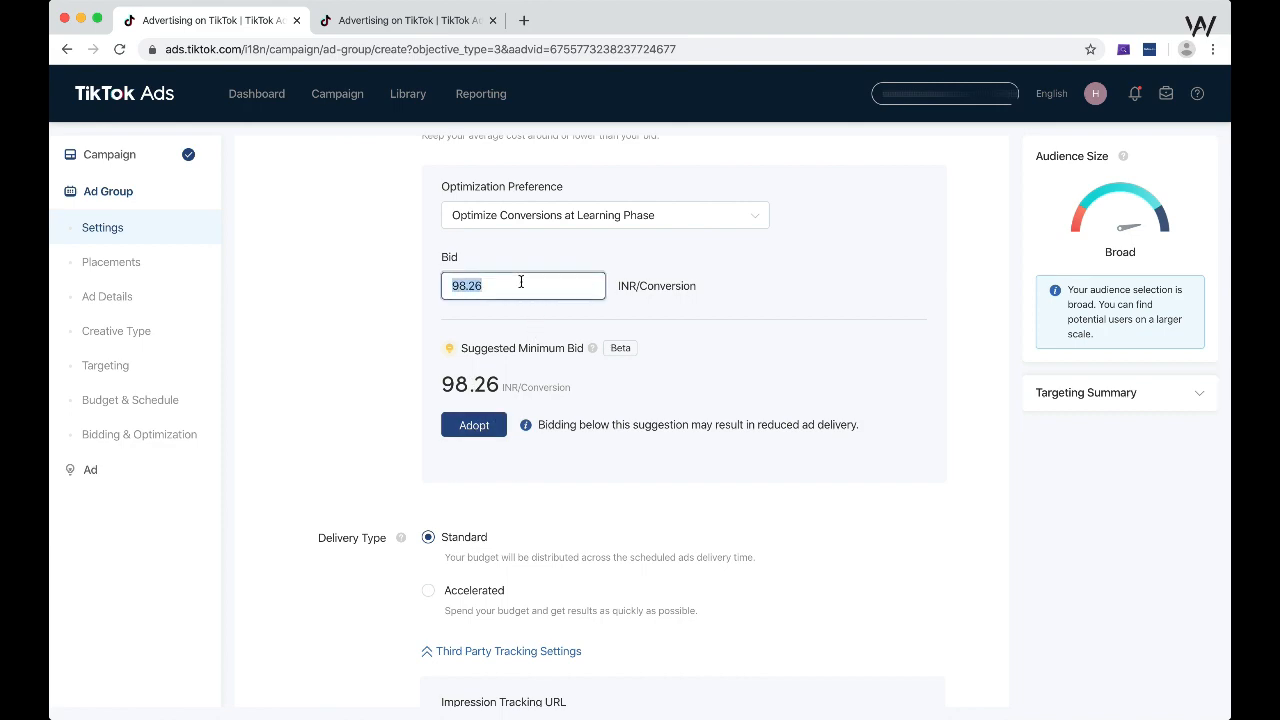
pyautogui.write('100')
# Set the bid to 97 INR per conversion and expand the targeting summary
pyautogui.doubleClick(534, 282)
pyautogui.write('97')
pyautogui.click(703, 289)
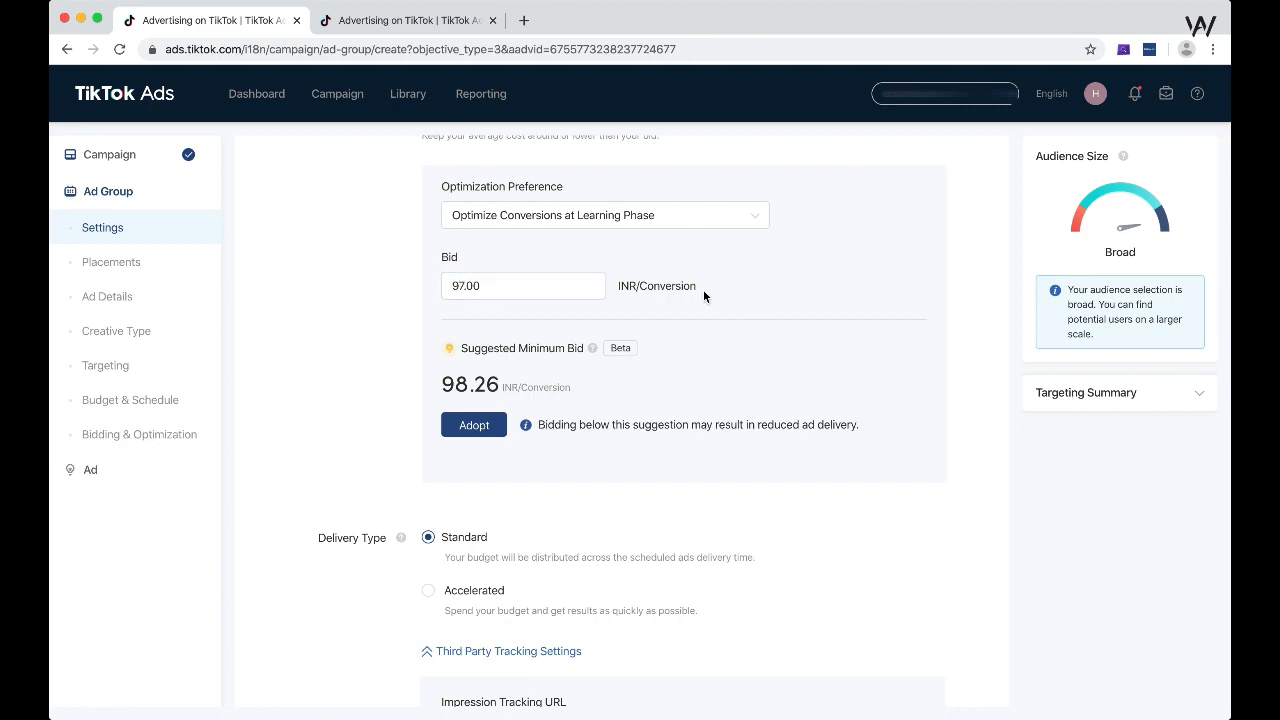
pyautogui.click(576, 290)
pyautogui.click(1185, 394)
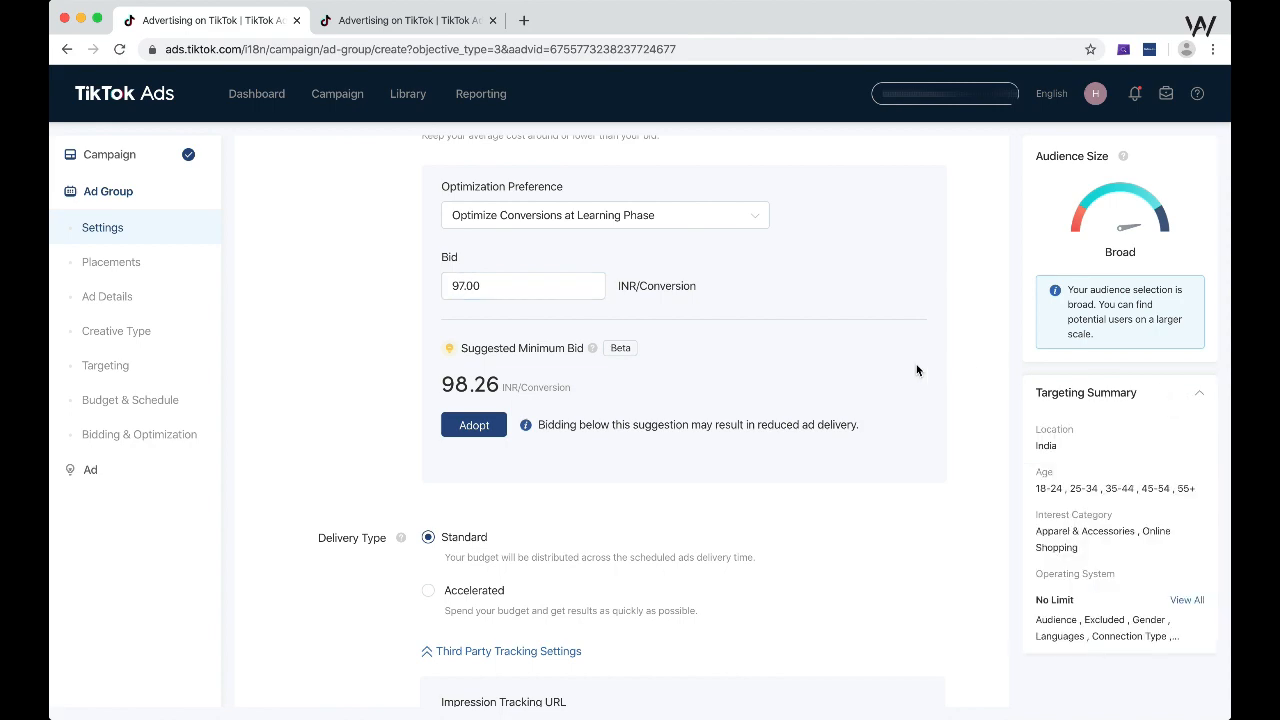
# Apply the suggested minimum bid, and overwrite the bid with 100 INR per conversion
pyautogui.doubleClick(555, 293)
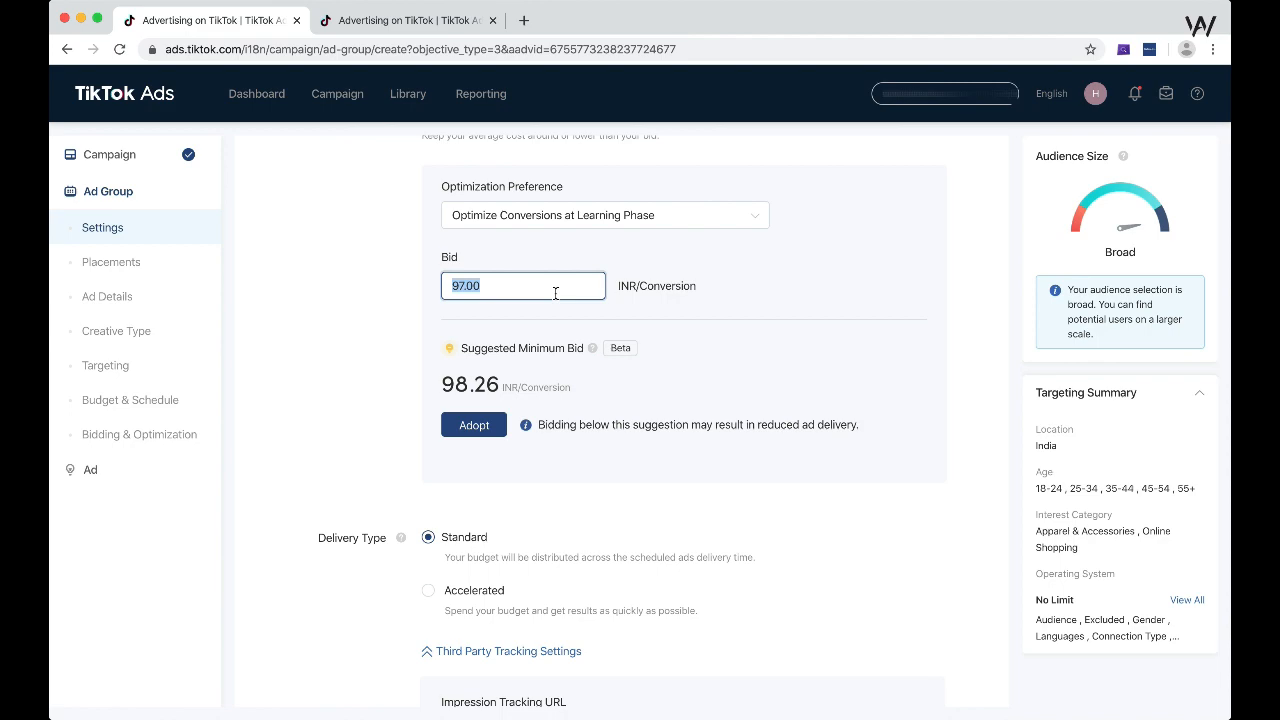
pyautogui.click(478, 426)
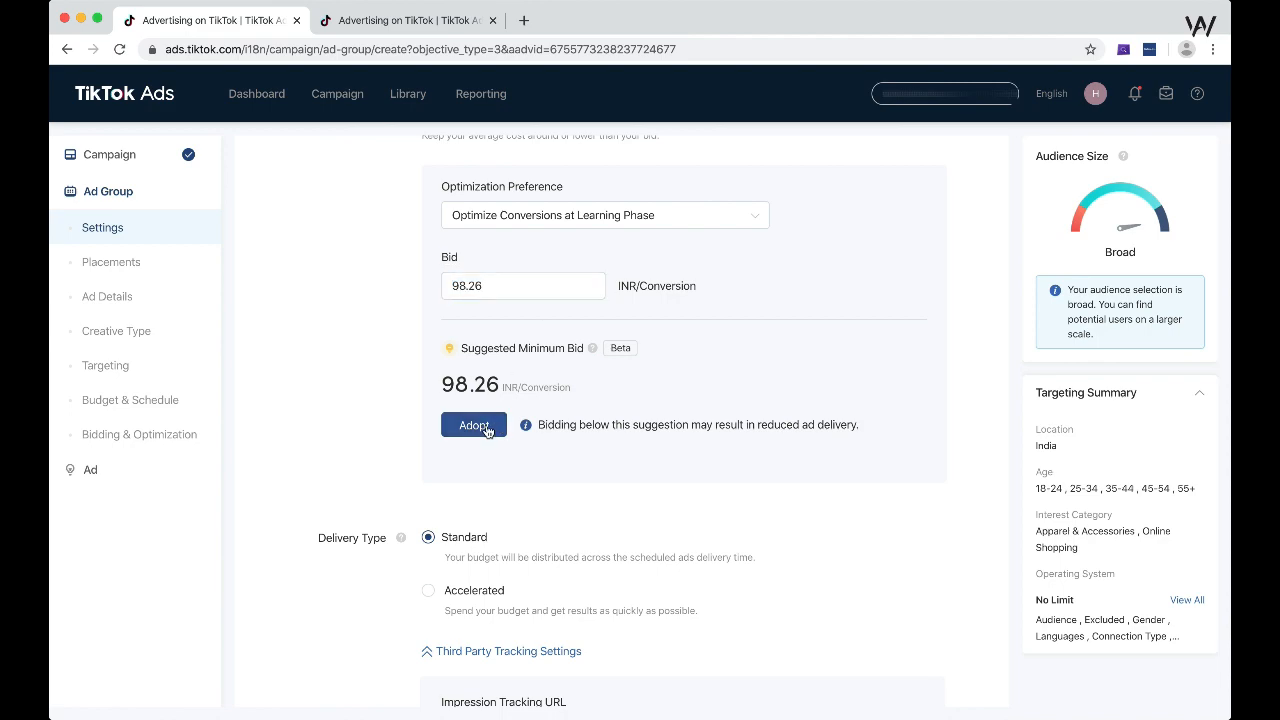
pyautogui.doubleClick(490, 296)
pyautogui.write('100')
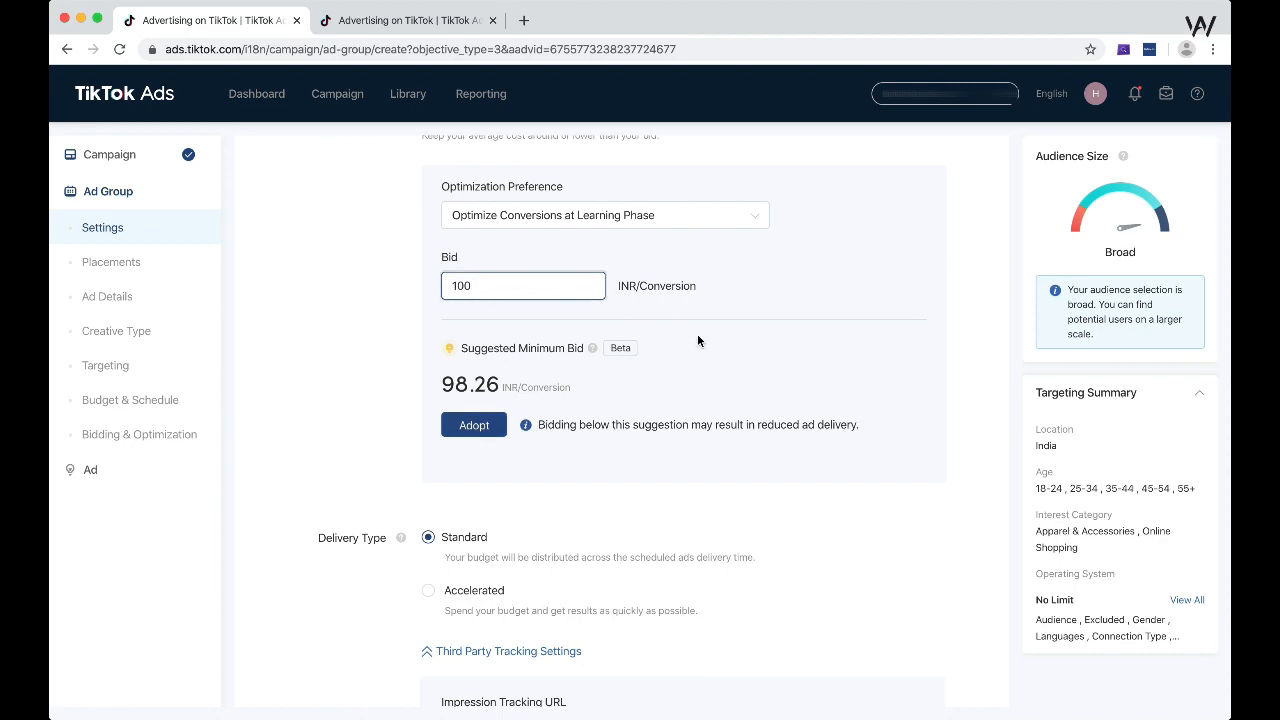
pyautogui.click(697, 333)
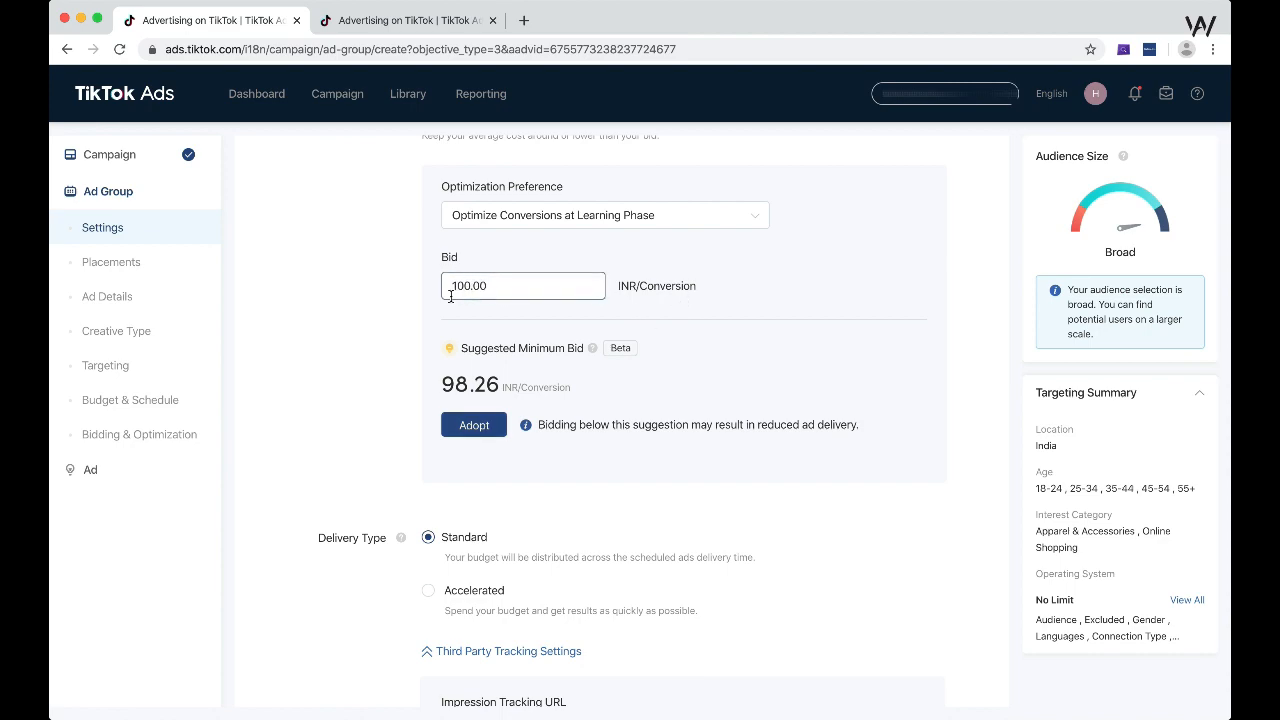
# Review the bid strategy, the bid amount, the delivery type options and the optional third-party tracking URLs
pyautogui.scroll(2, 365, 300)
pyautogui.scroll(1, 365, 307)
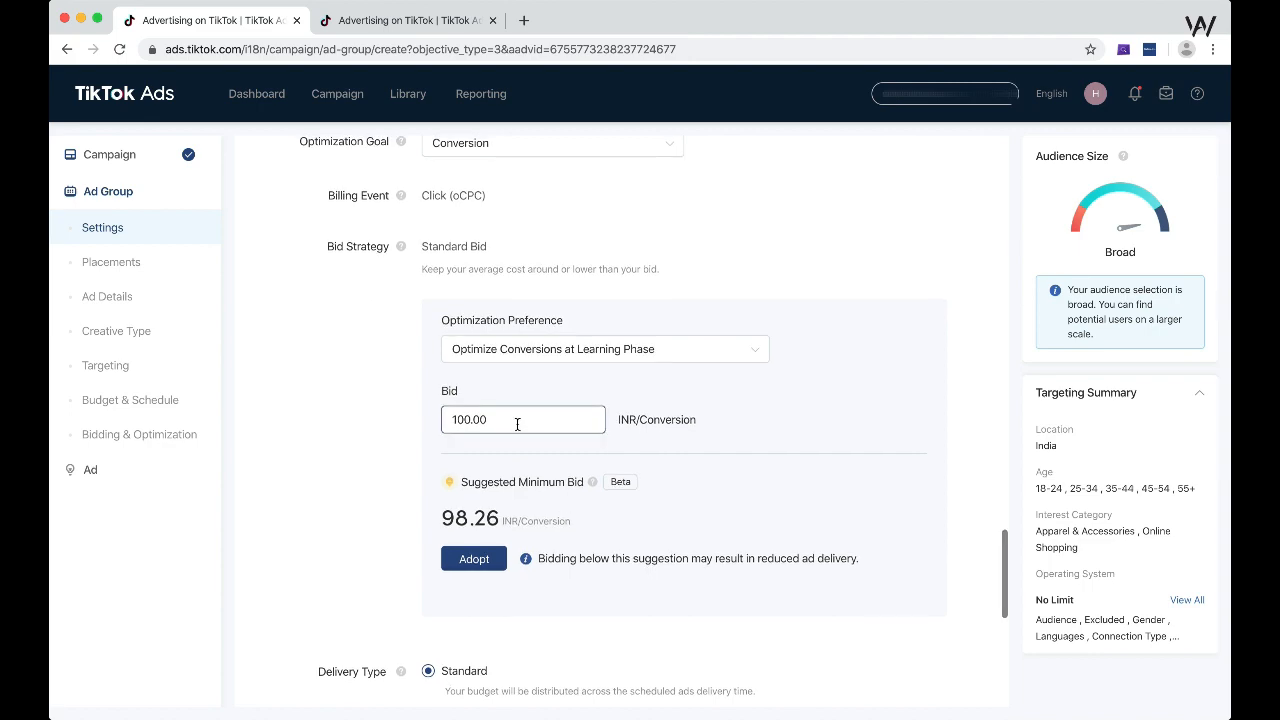
pyautogui.moveTo(517, 417); pyautogui.dragTo(391, 409)
pyautogui.click(346, 406)
pyautogui.scroll(1, 346, 406)
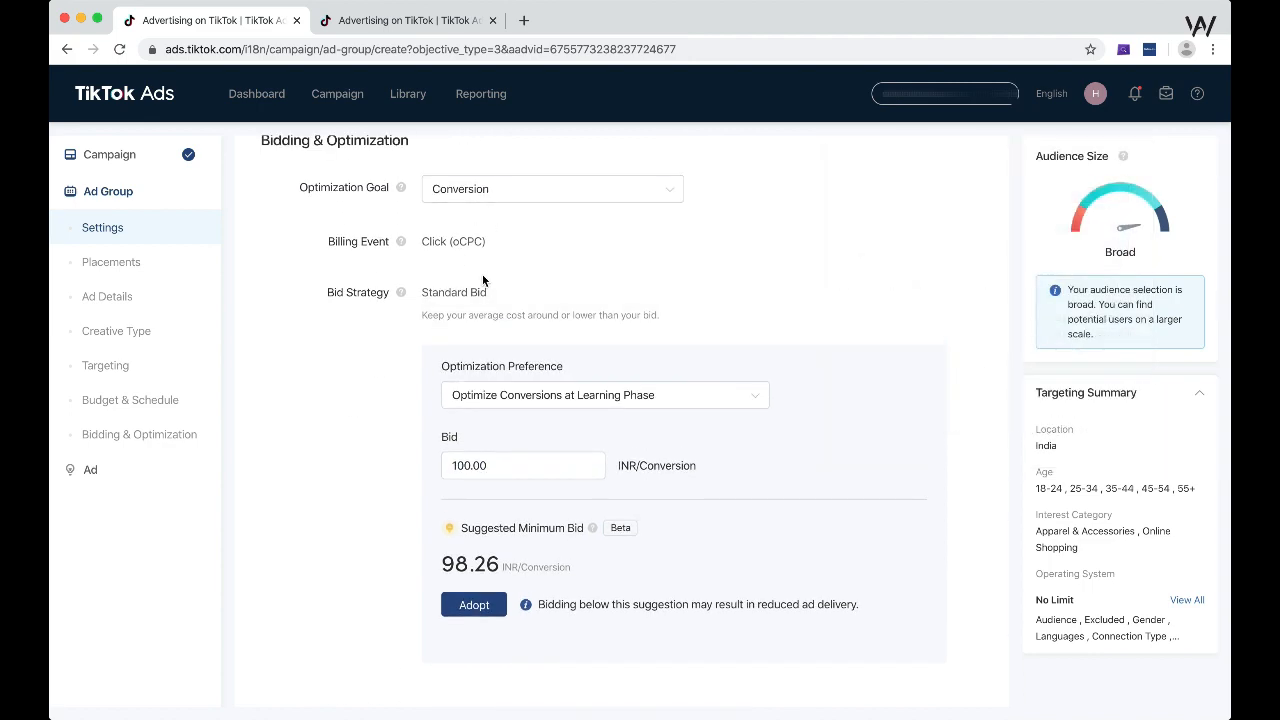
pyautogui.scroll(-3, 383, 351)
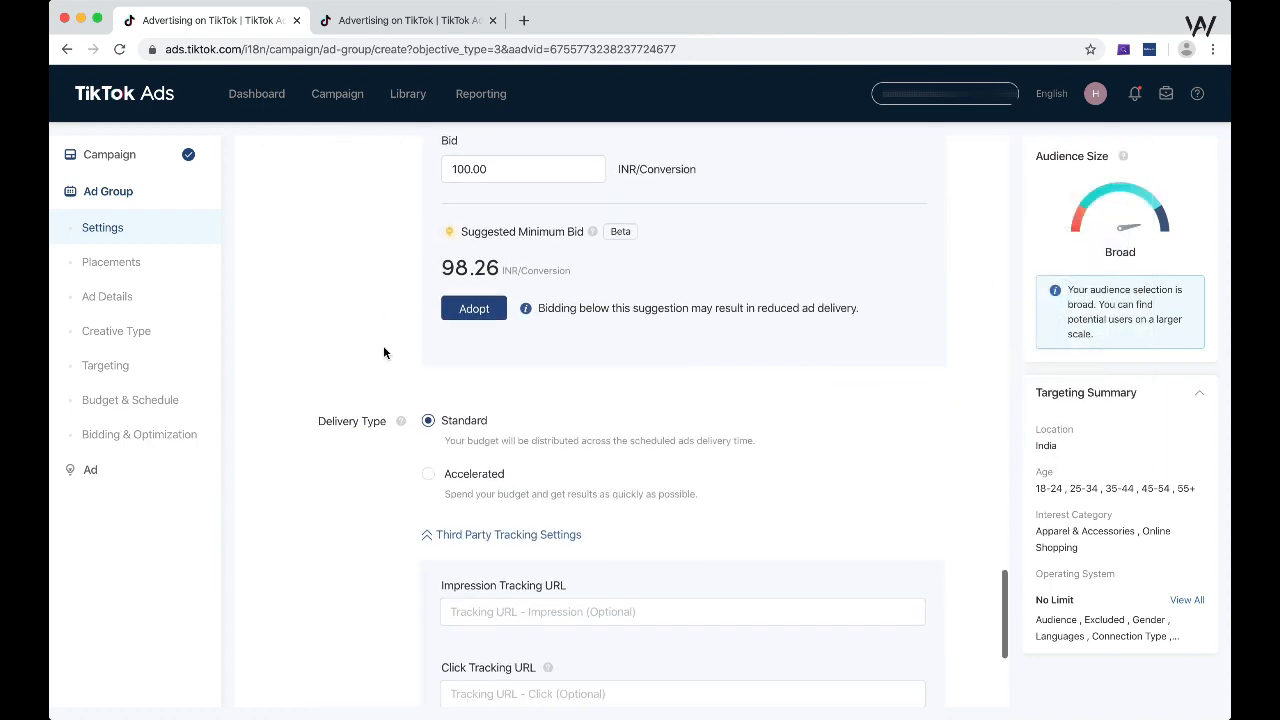
pyautogui.scroll(1, 383, 351)
pyautogui.click(520, 225)
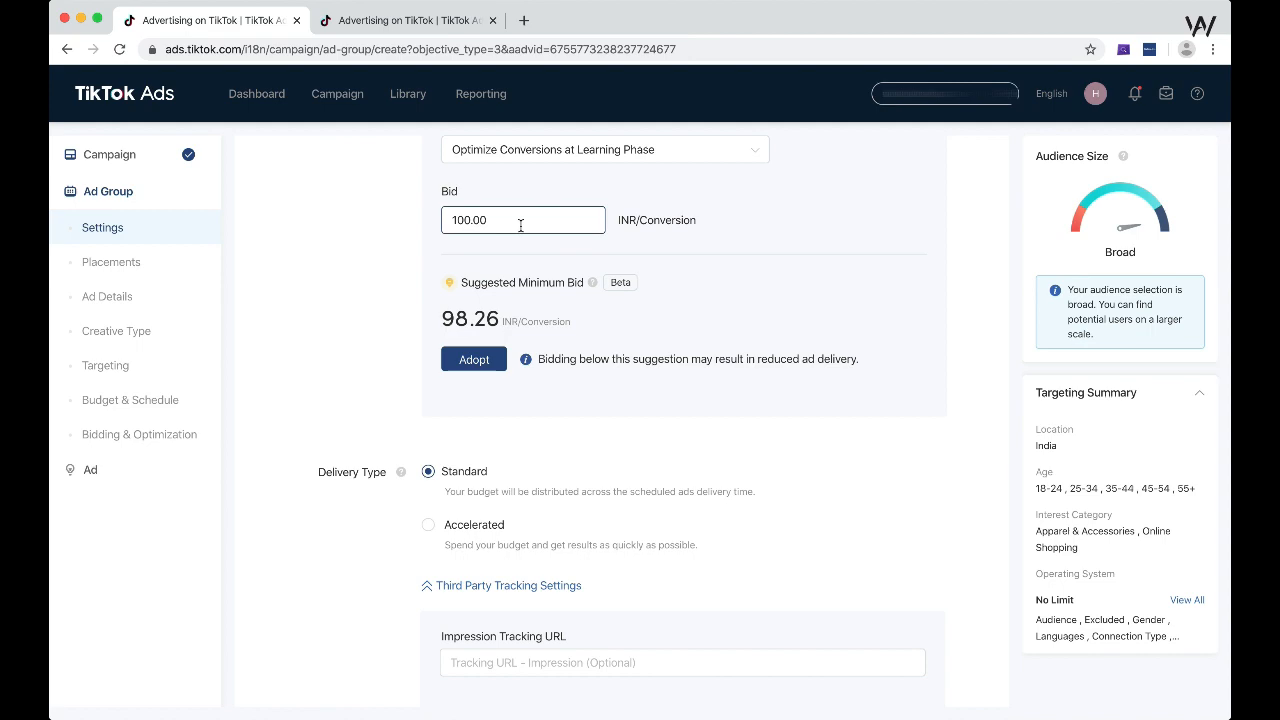
pyautogui.moveTo(520, 225); pyautogui.dragTo(418, 221)
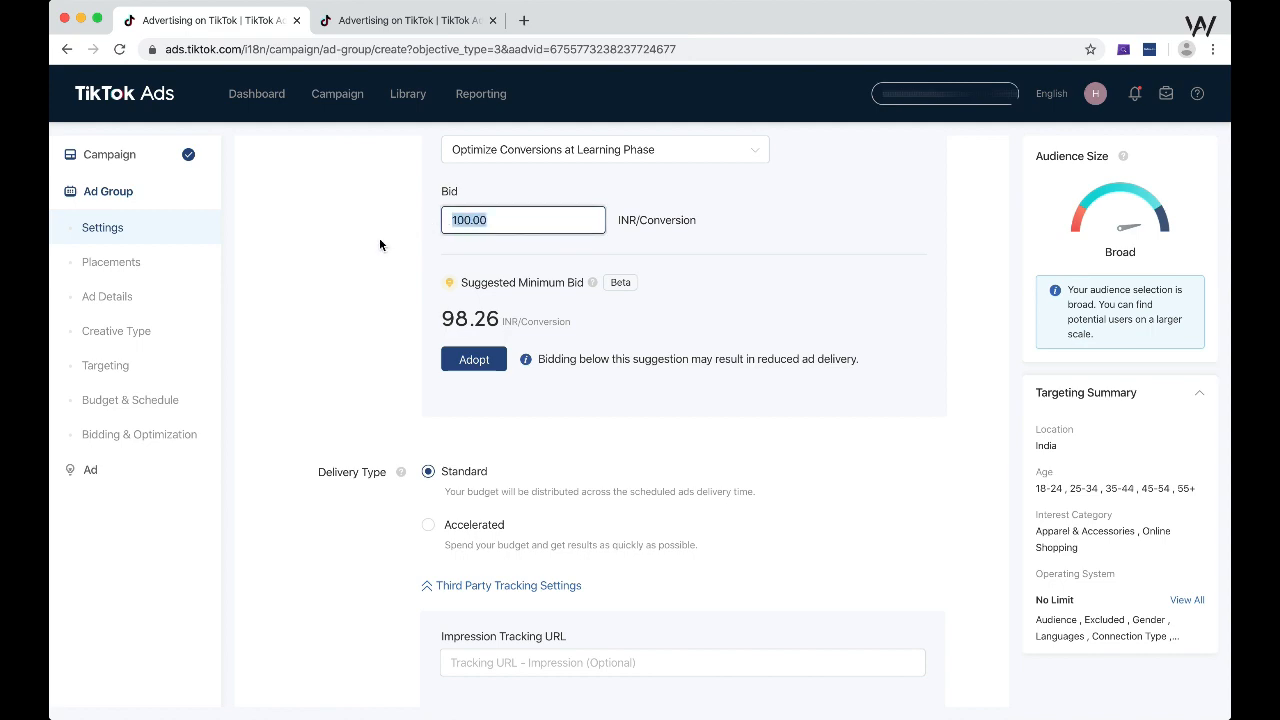
pyautogui.click(379, 240)
pyautogui.scroll(-3, 356, 358)
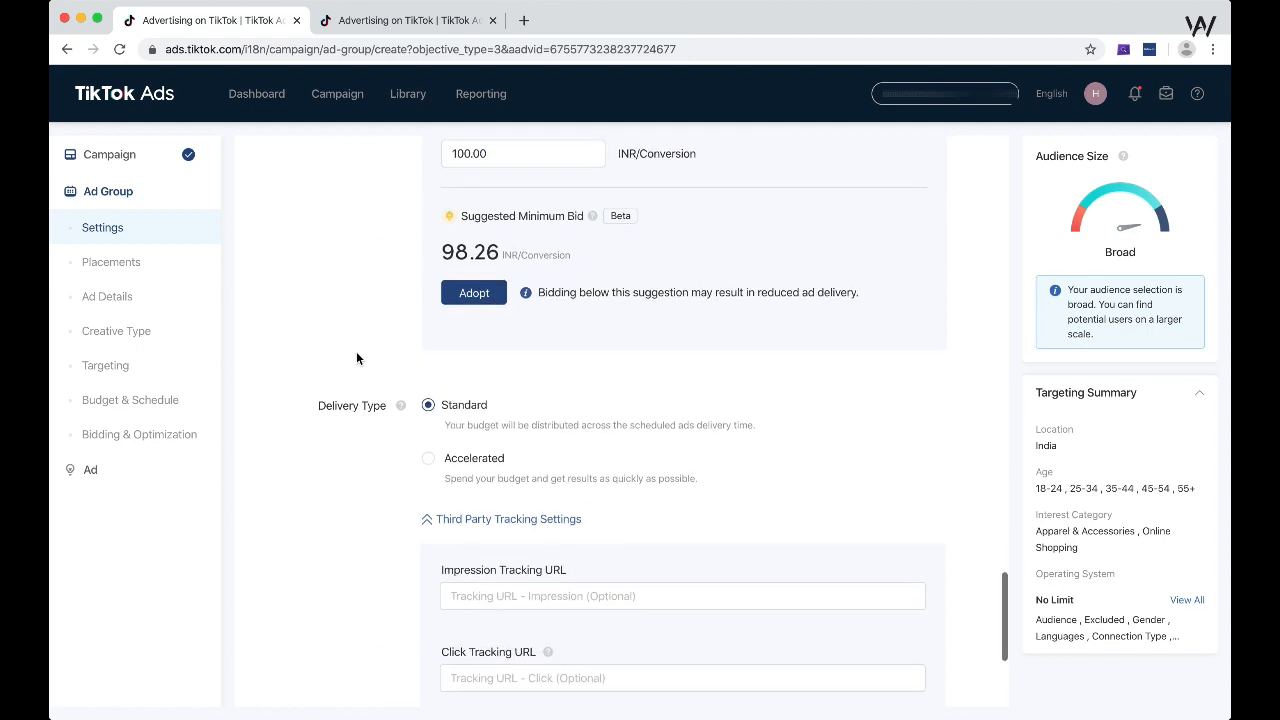
pyautogui.scroll(-2, 356, 358)
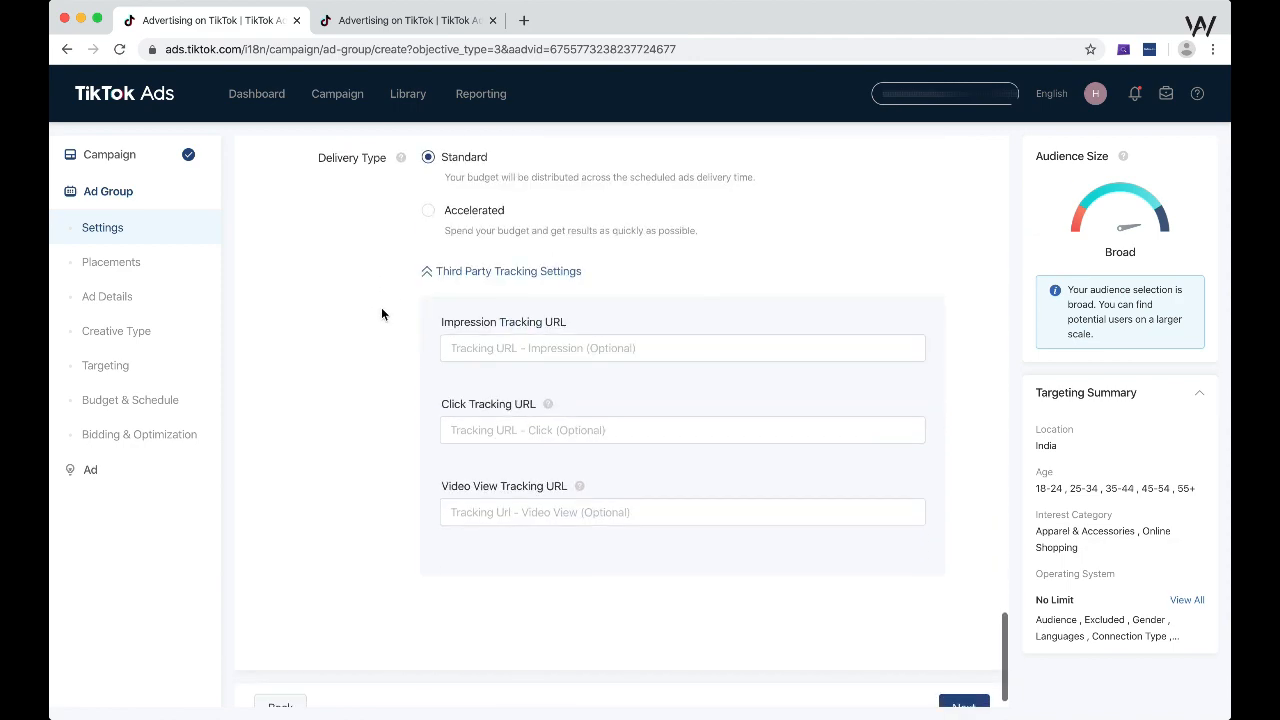
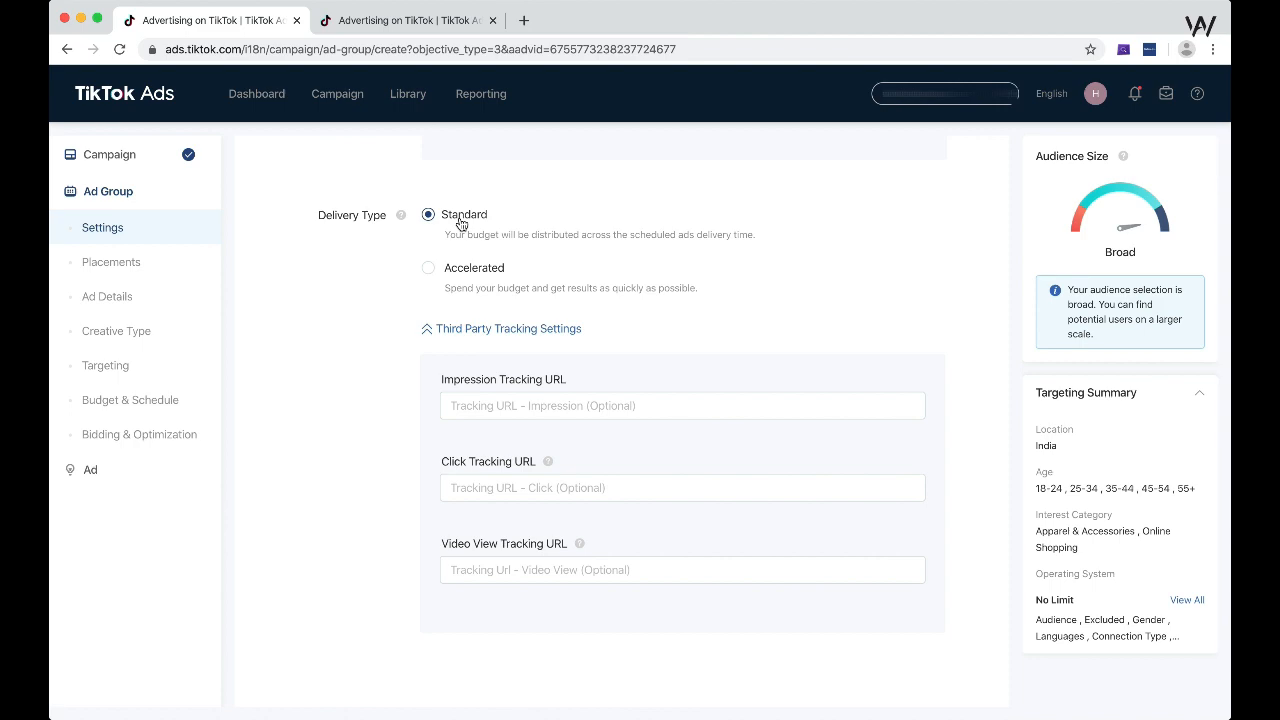
pyautogui.scroll(-2, 378, 280)
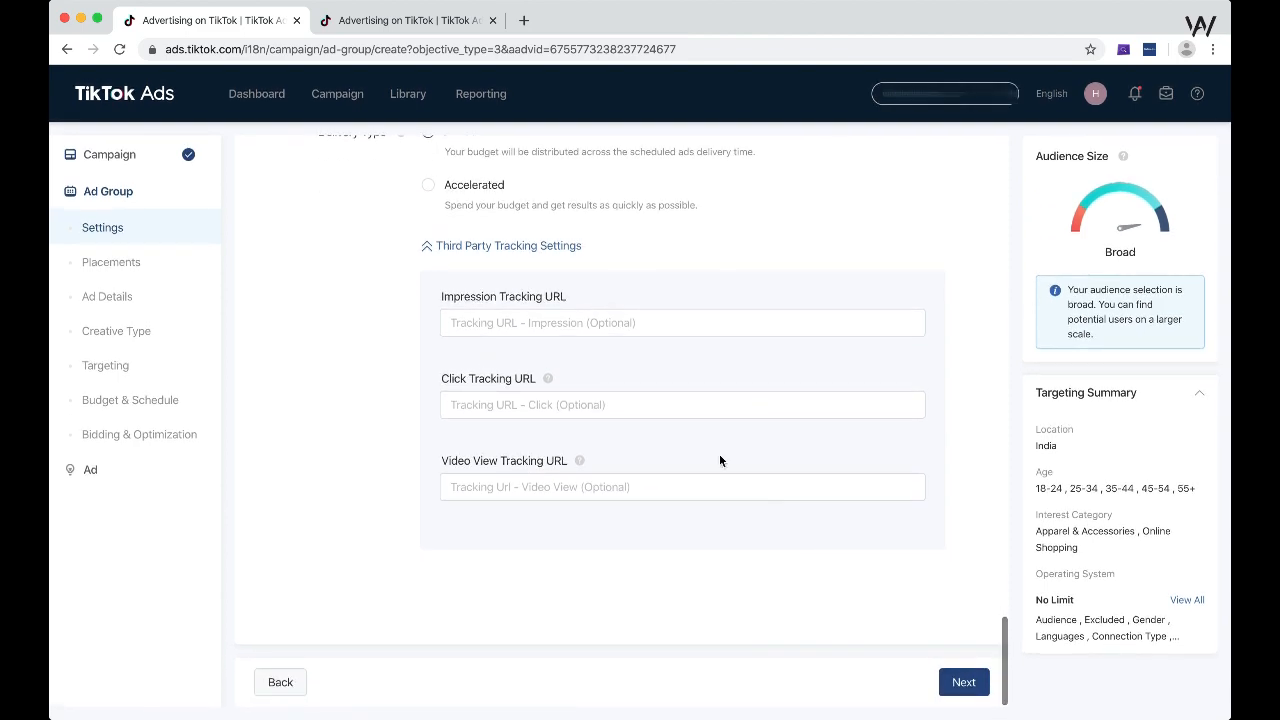
pyautogui.scroll(1, 769, 530)
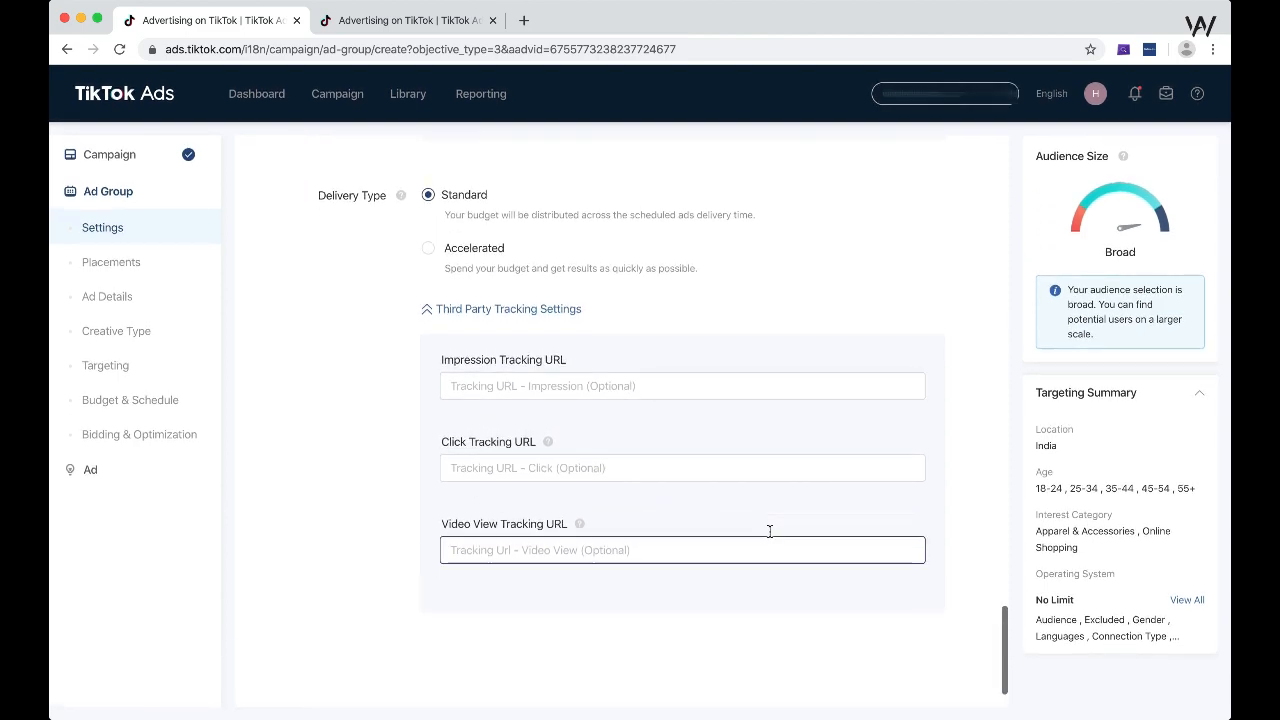
# Recheck the ad group's name and placements, and choose Complete Payment (Purchase) as the TikTok pixel's conversion event
pyautogui.scroll(15, 769, 531)
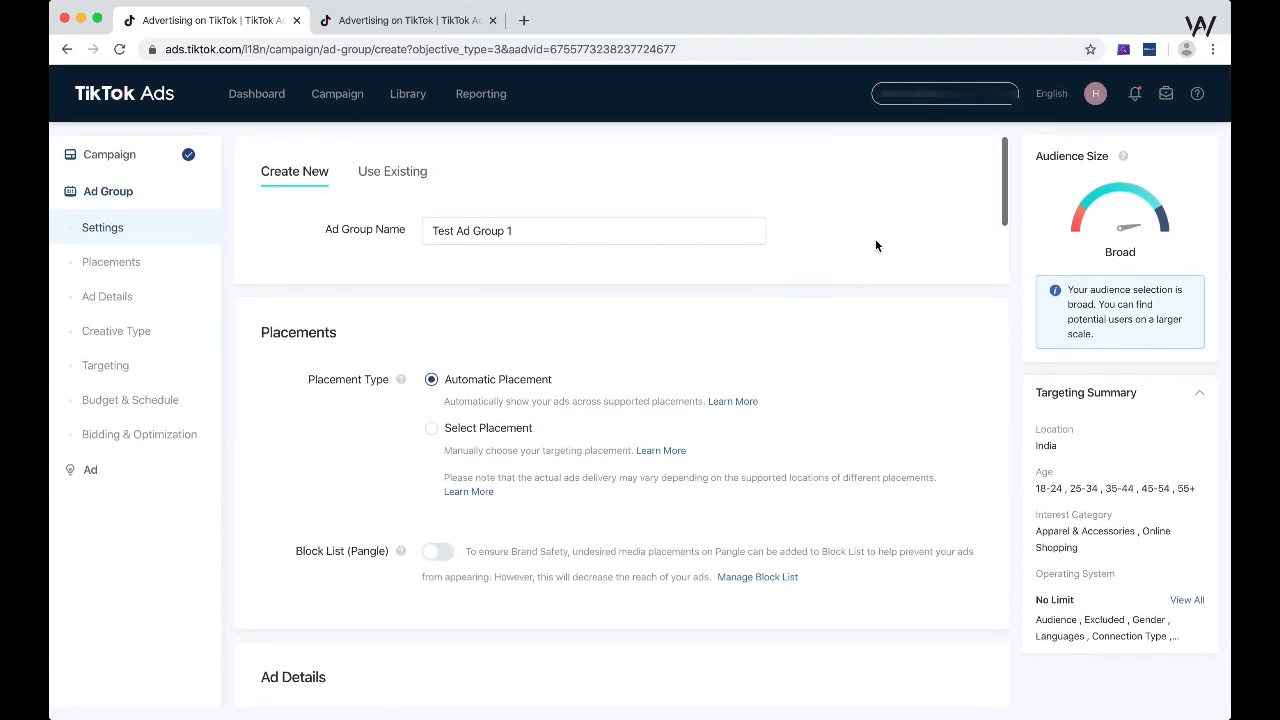
pyautogui.scroll(-2, 543, 220)
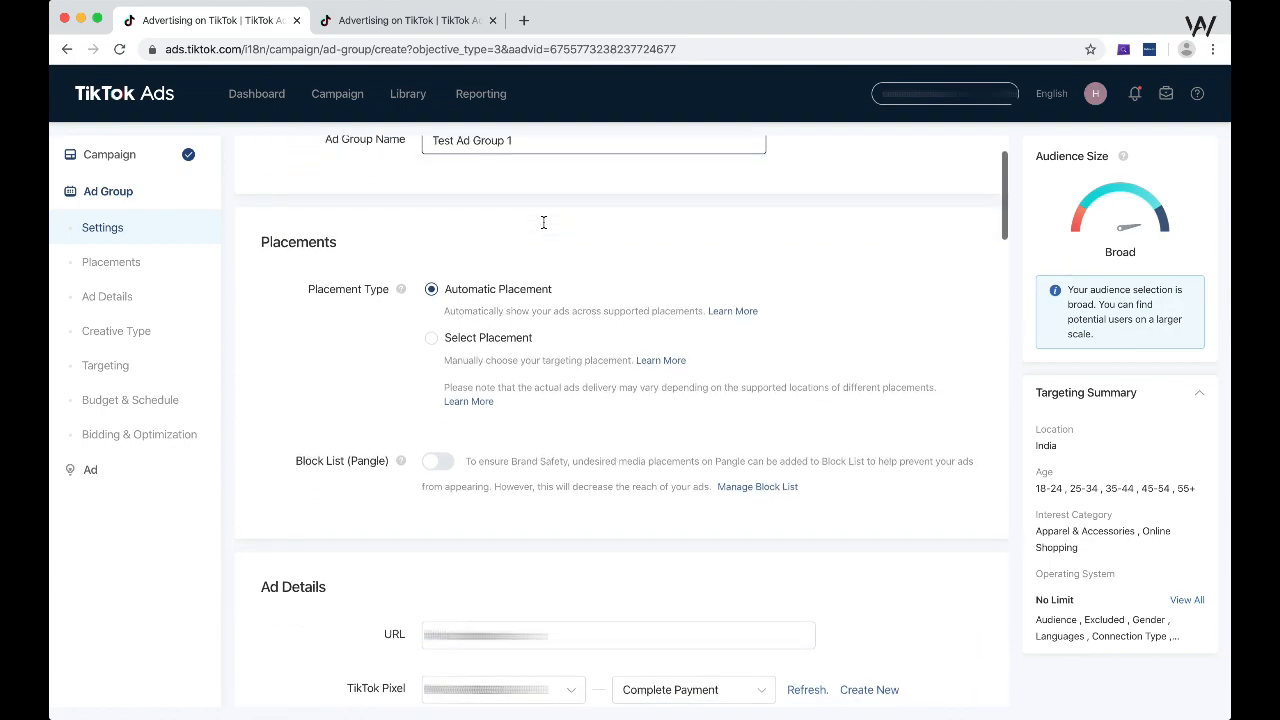
pyautogui.scroll(-1, 491, 286)
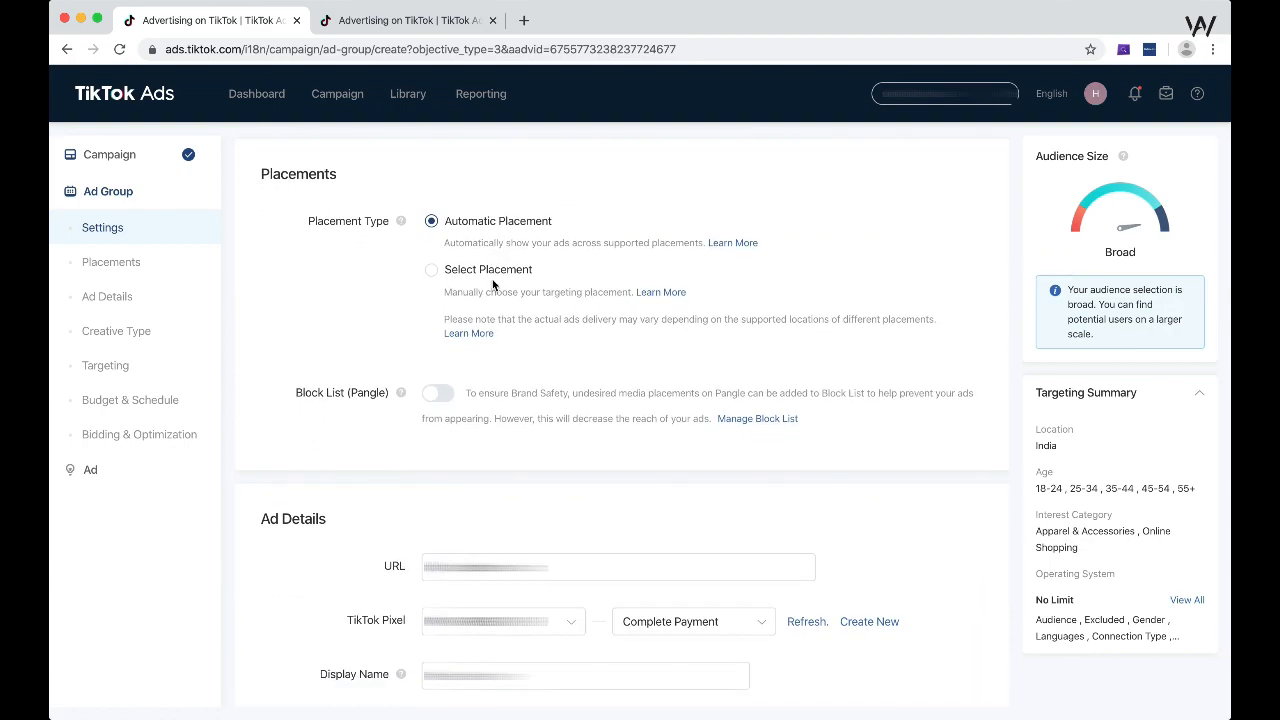
pyautogui.scroll(-5, 493, 286)
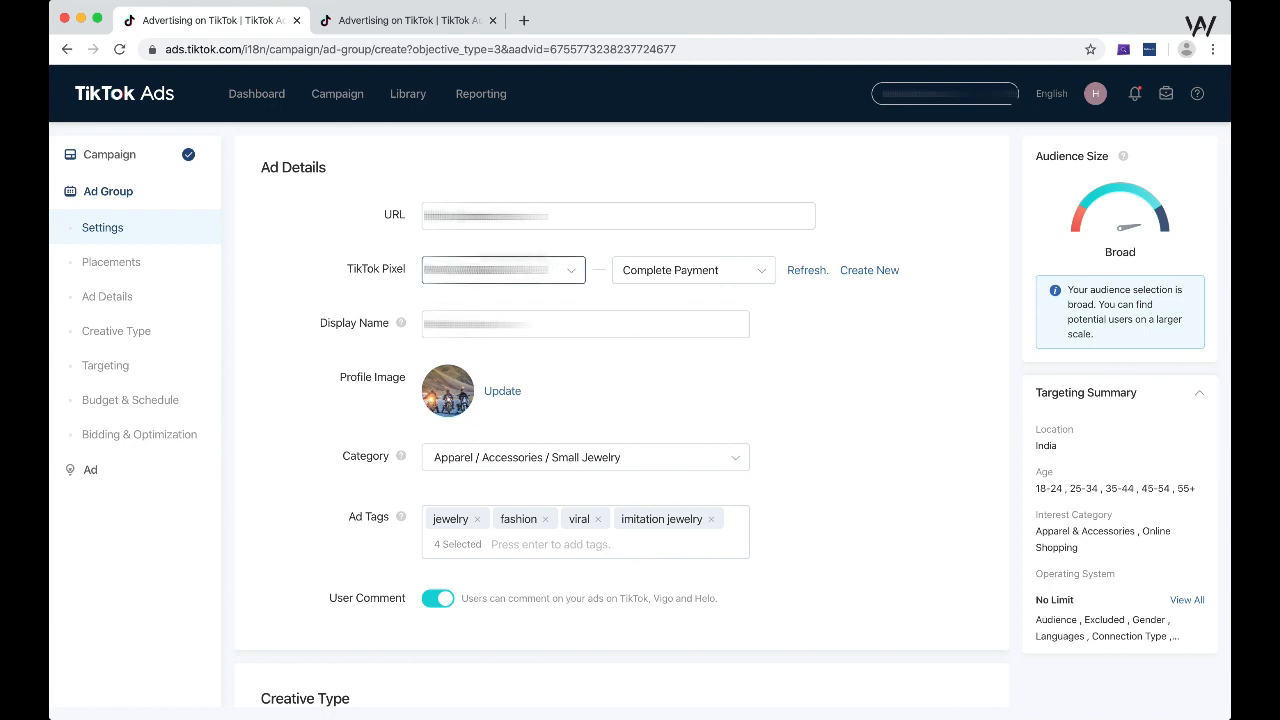
pyautogui.click(690, 272)
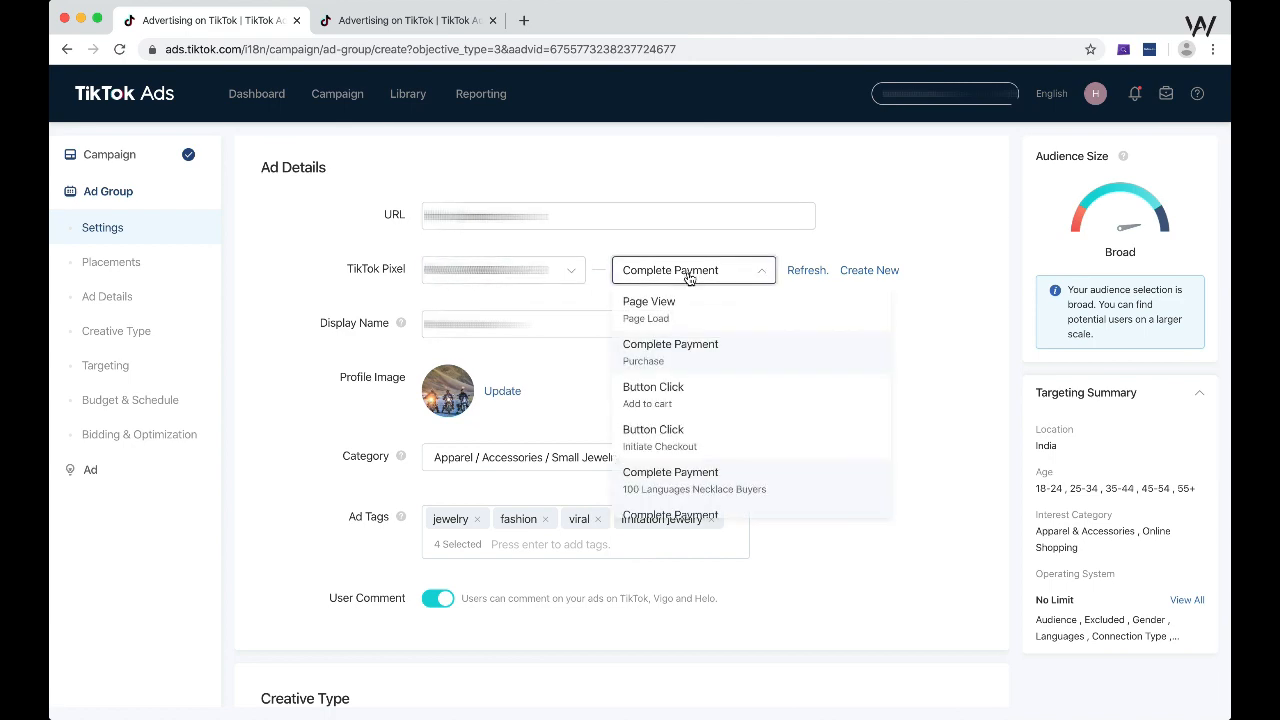
pyautogui.click(693, 362)
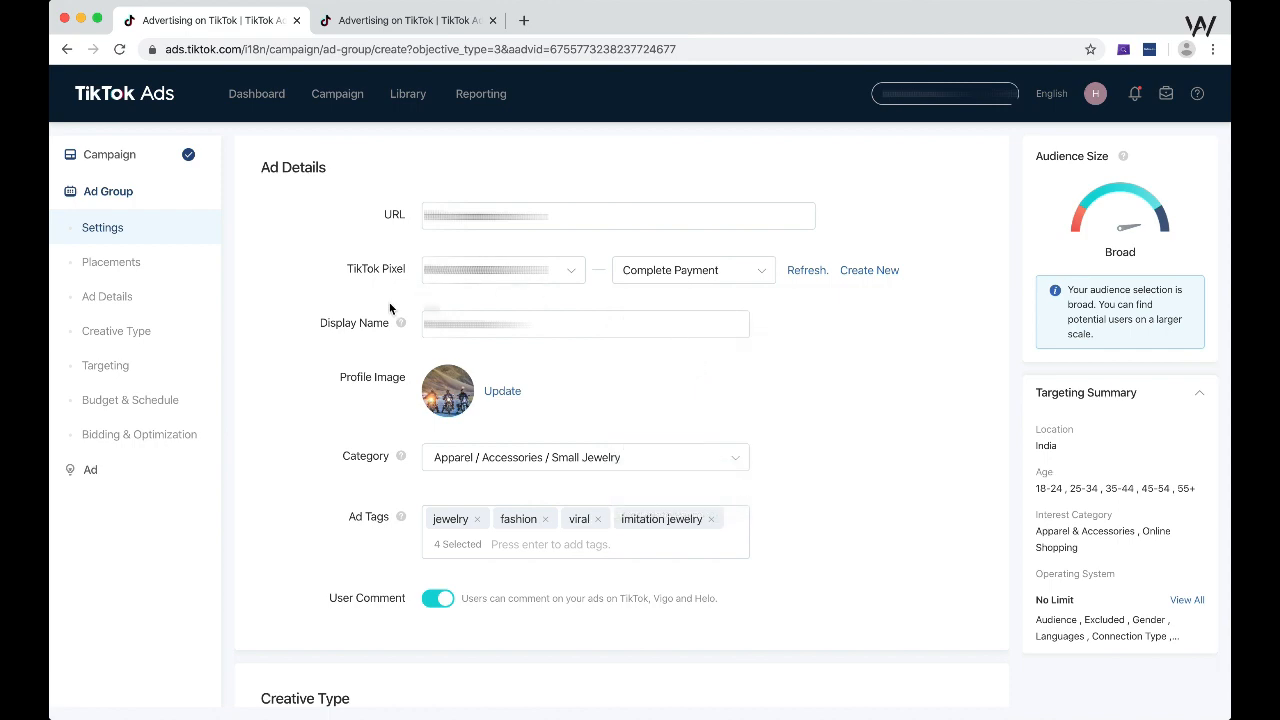
# Review the display name, profile image, category, ad tags, user comment setting and creative type of the ad group
pyautogui.scroll(-2, 373, 330)
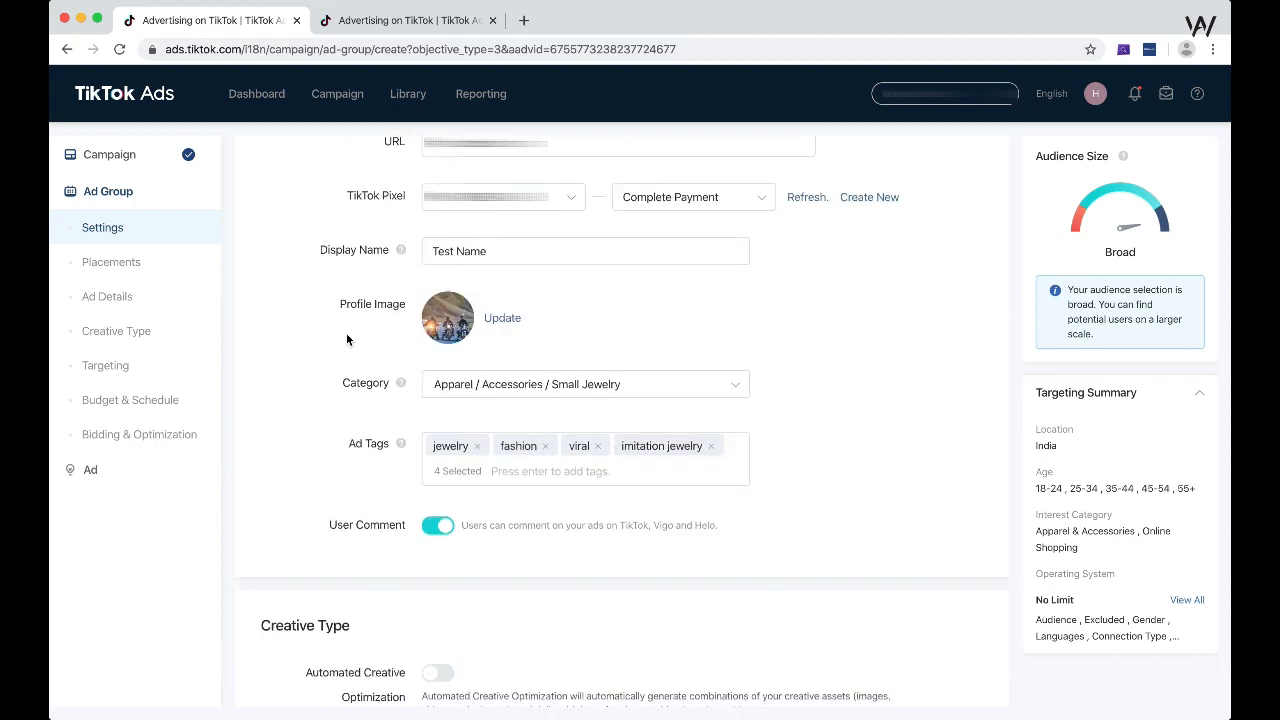
pyautogui.scroll(-2, 450, 313)
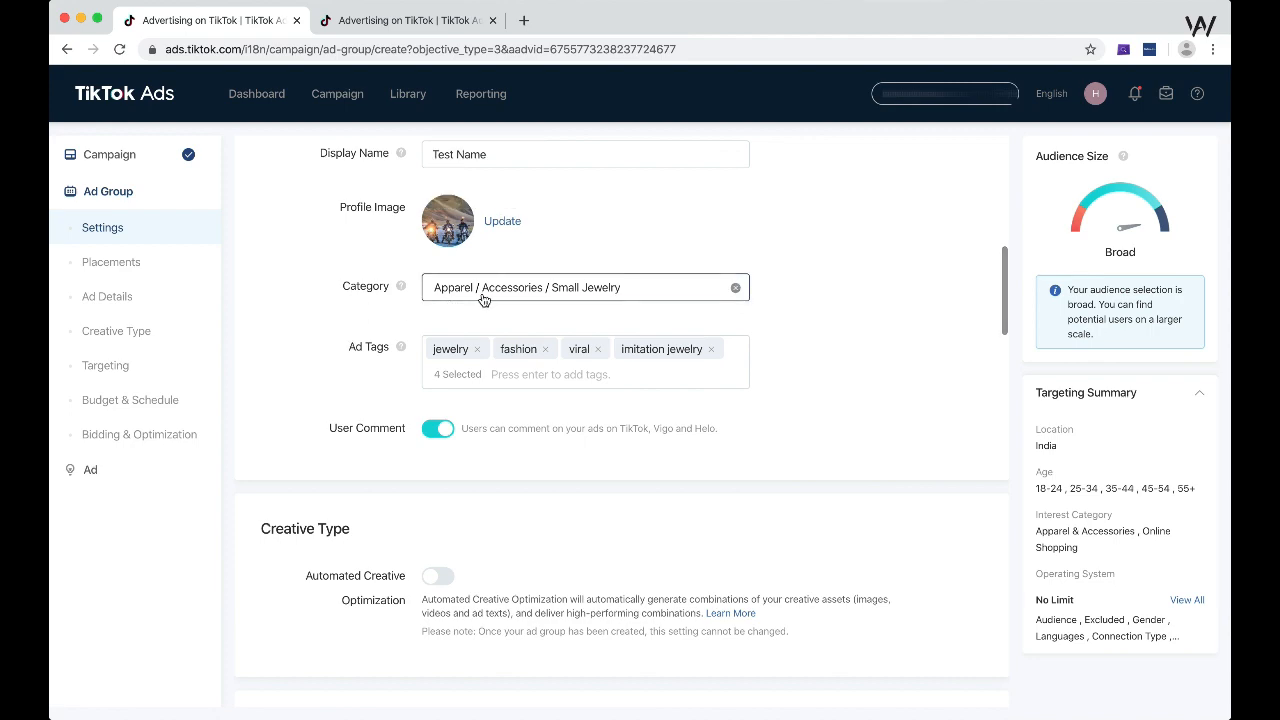
pyautogui.scroll(-2, 326, 340)
pyautogui.scroll(-1, 334, 378)
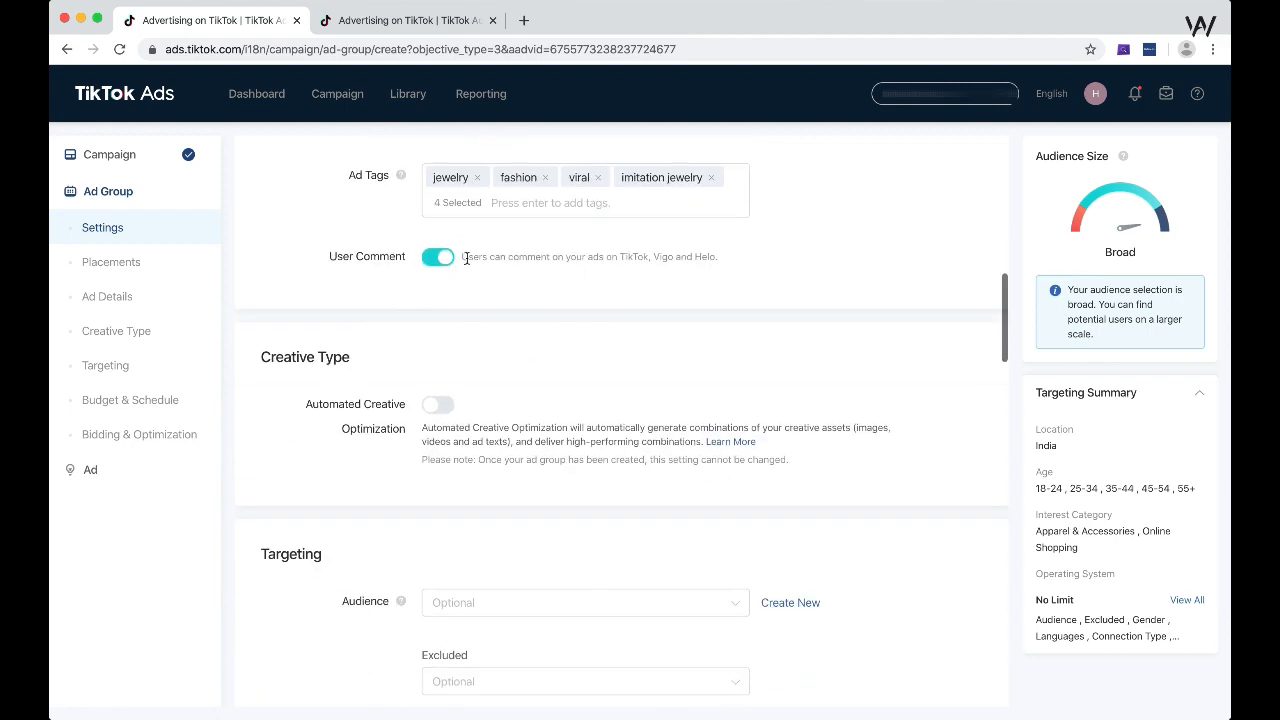
pyautogui.scroll(1, 368, 318)
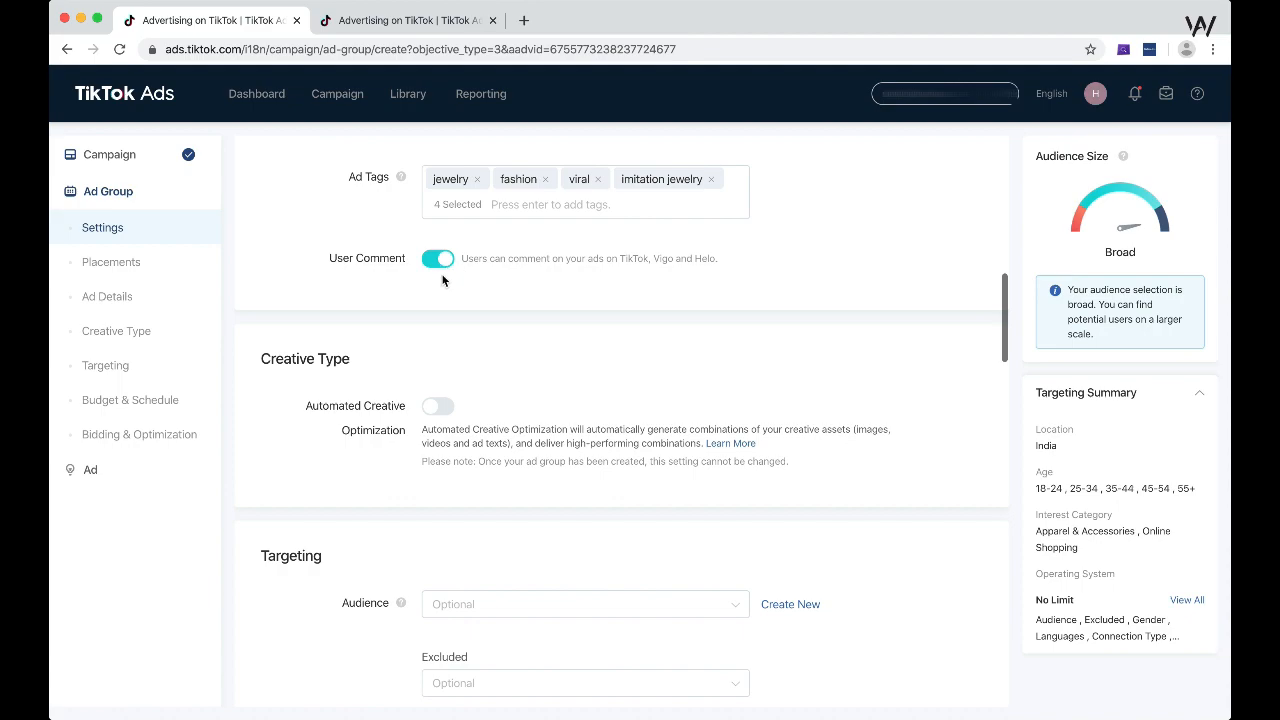
pyautogui.scroll(-3, 322, 287)
pyautogui.scroll(-1, 322, 287)
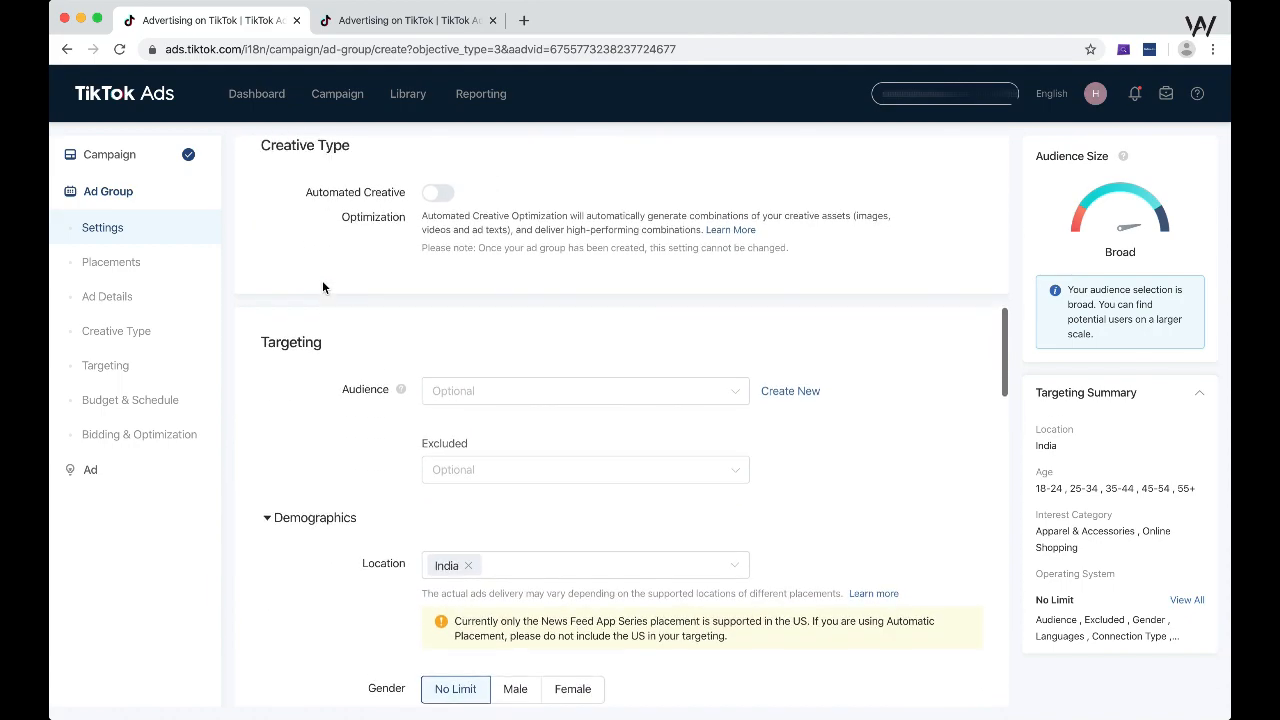
# Review the audience, demographics, interest categories, budget, schedule, dayparting and bidding settings of the ad group
pyautogui.scroll(-1, 370, 272)
pyautogui.scroll(-1, 374, 276)
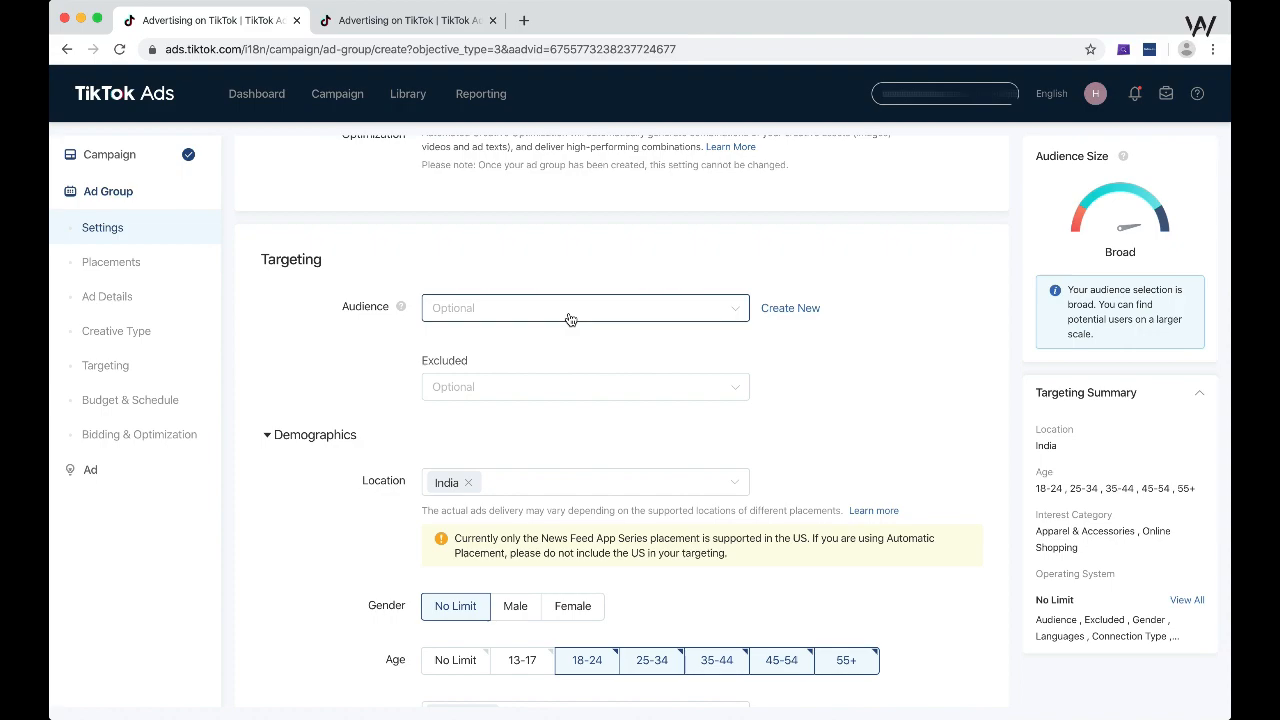
pyautogui.scroll(-1, 342, 378)
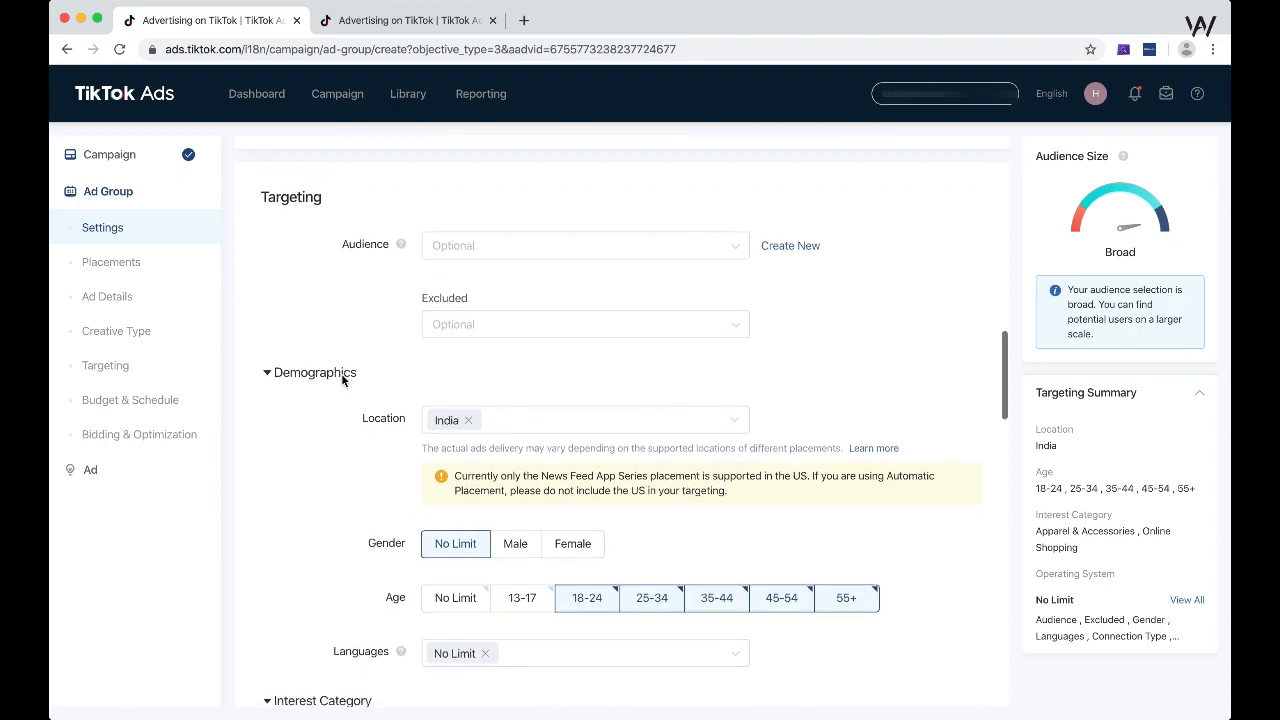
pyautogui.scroll(-2, 341, 373)
pyautogui.scroll(-2, 461, 447)
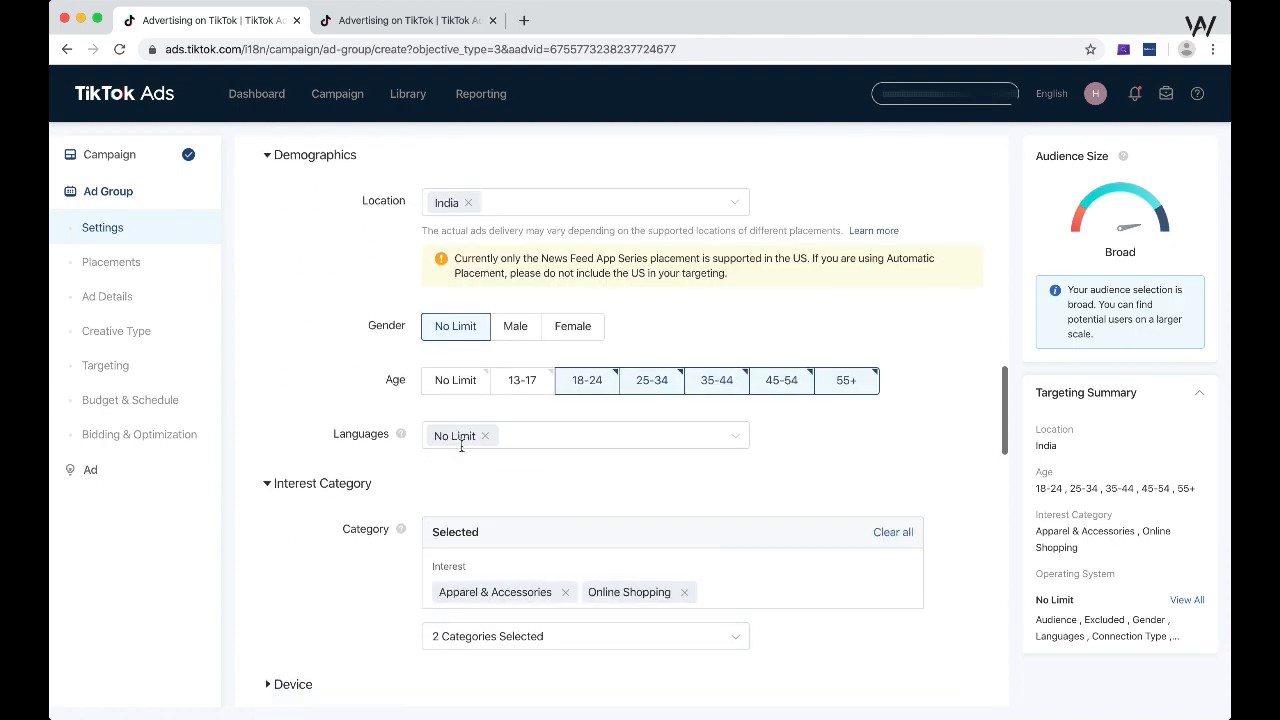
pyautogui.scroll(-6, 461, 447)
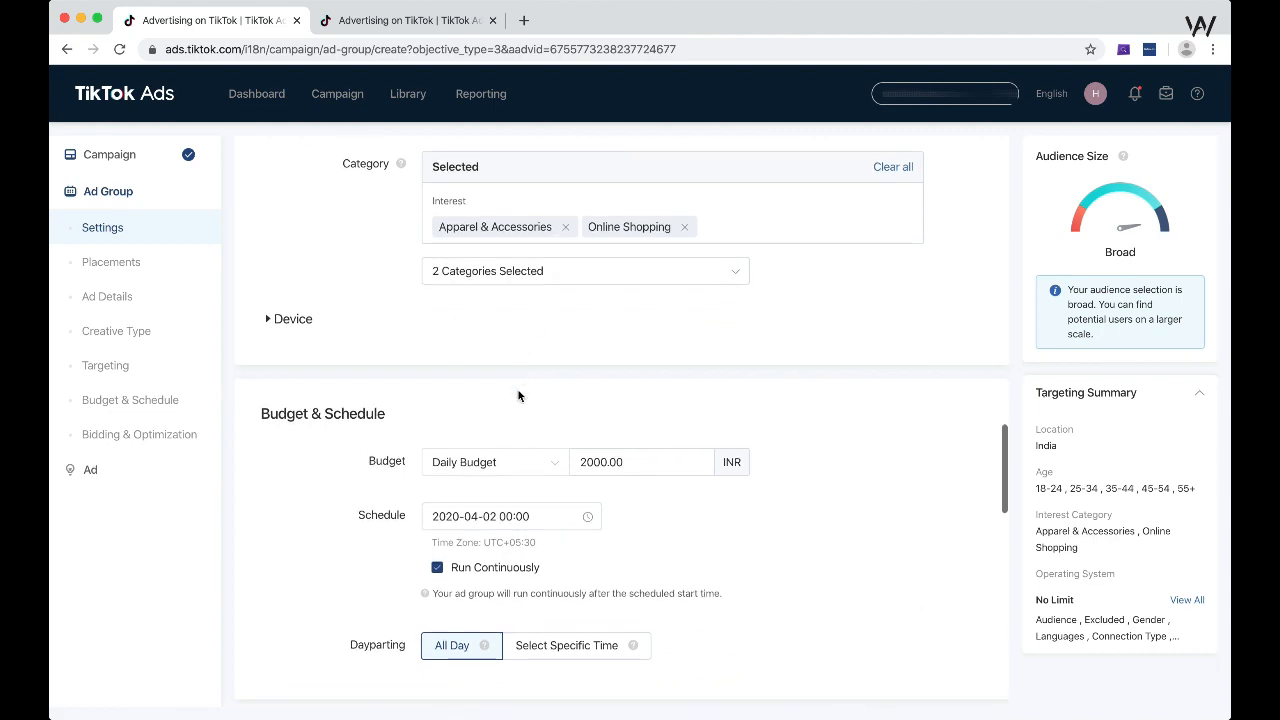
pyautogui.scroll(1, 519, 324)
pyautogui.scroll(-2, 516, 321)
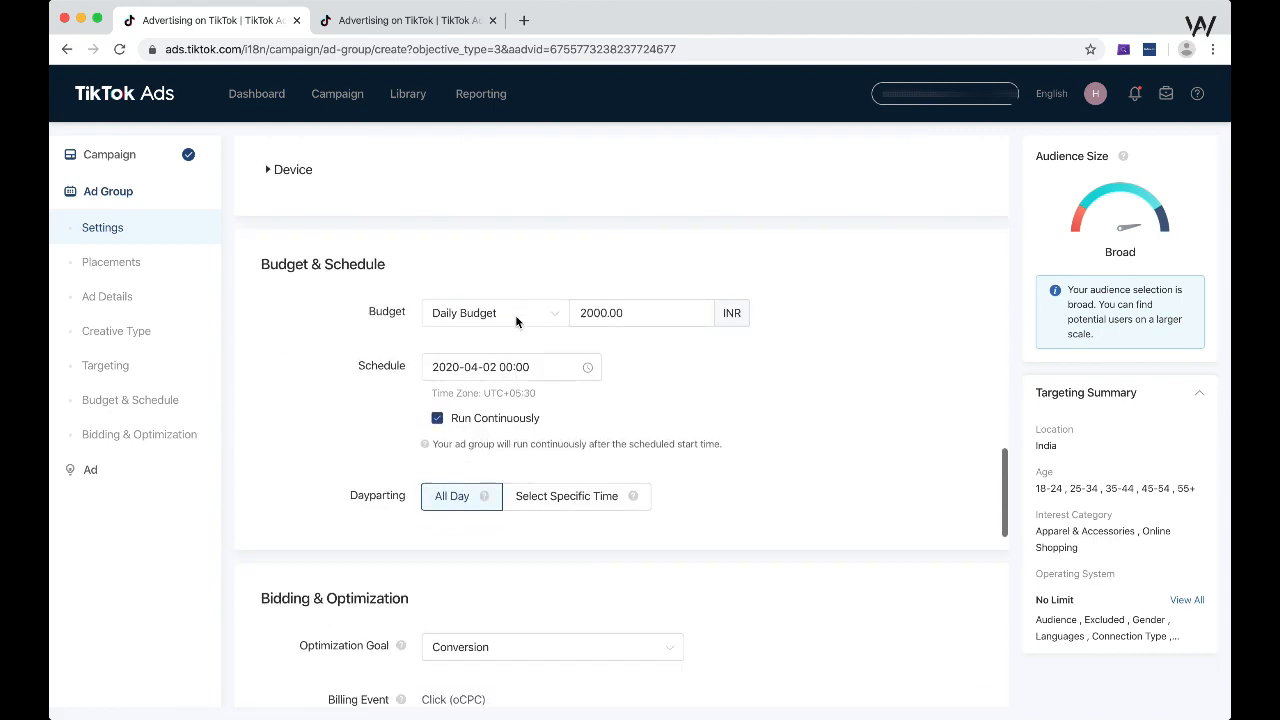
pyautogui.scroll(-3, 594, 335)
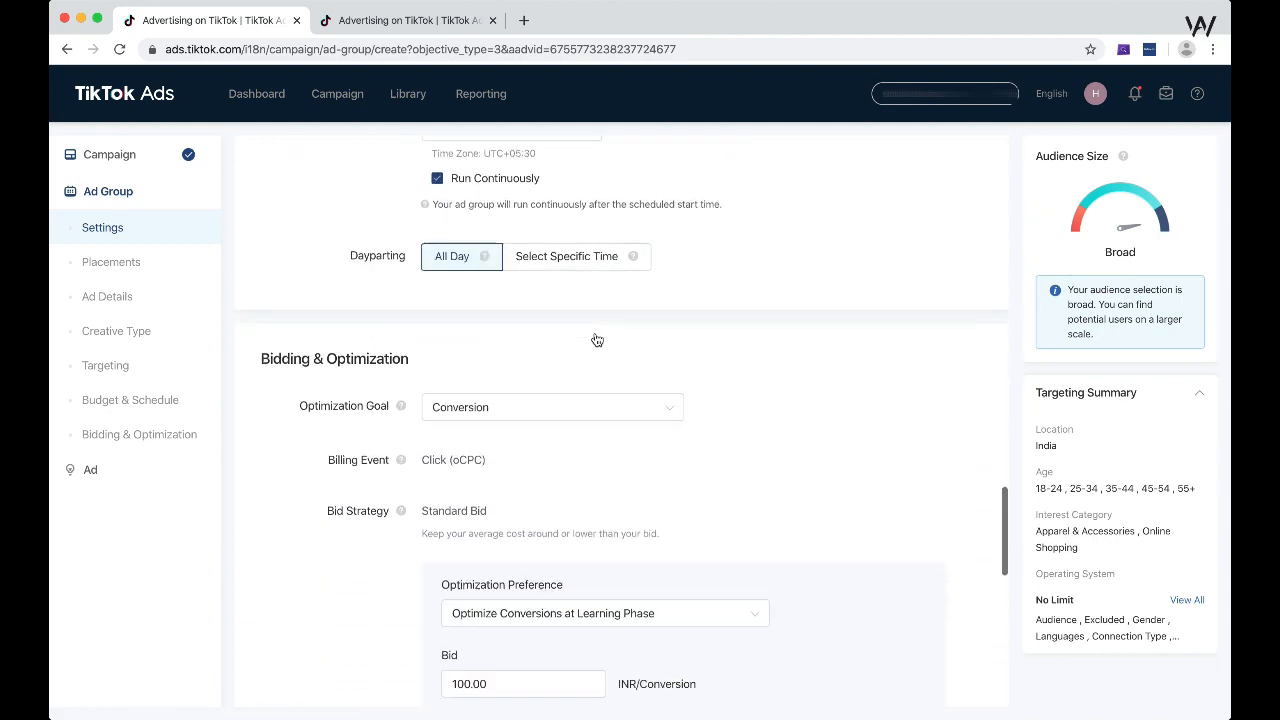
pyautogui.scroll(-2, 597, 340)
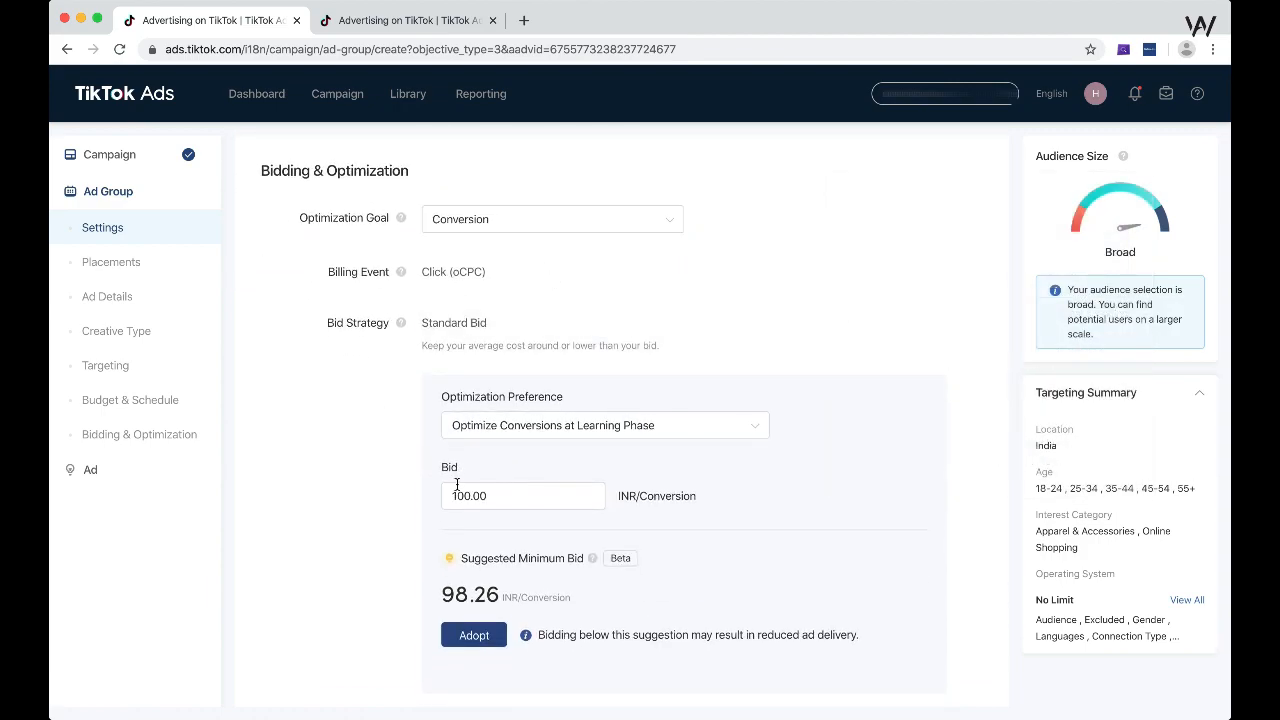
# Examine the daily budget amount together with the bidding and optimization settings
pyautogui.scroll(3, 466, 434)
pyautogui.scroll(1, 487, 338)
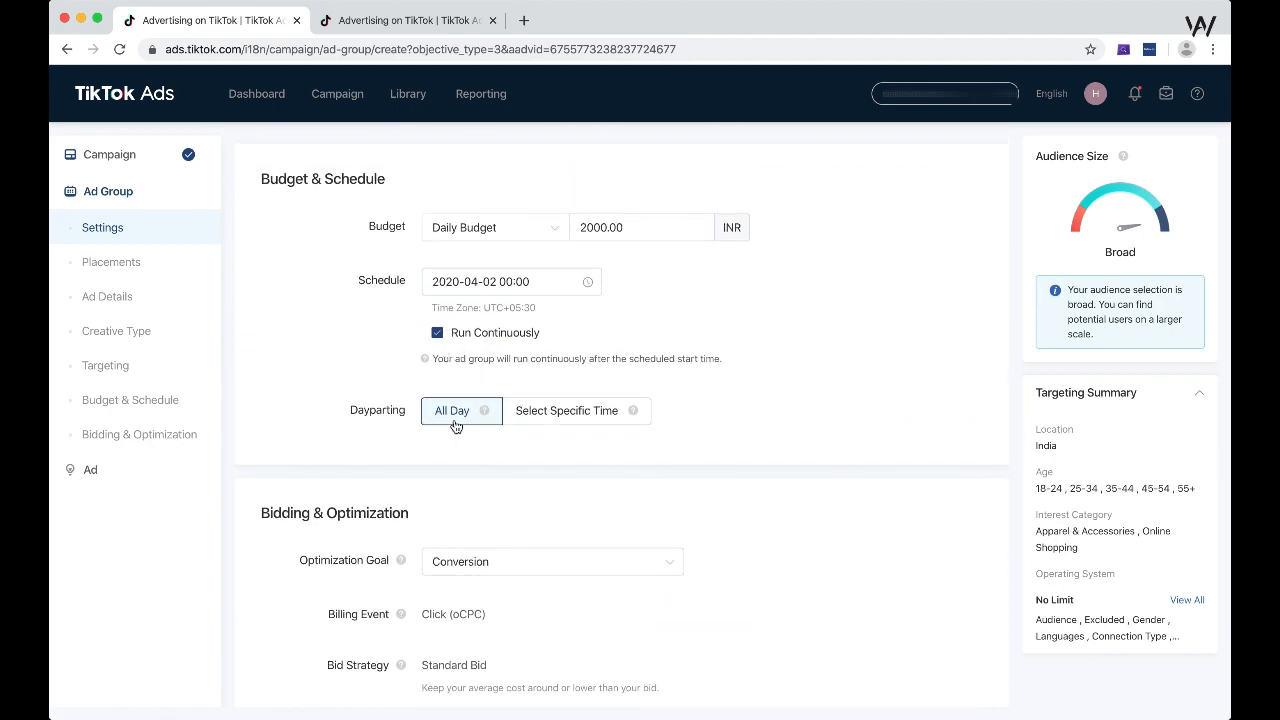
pyautogui.doubleClick(648, 229)
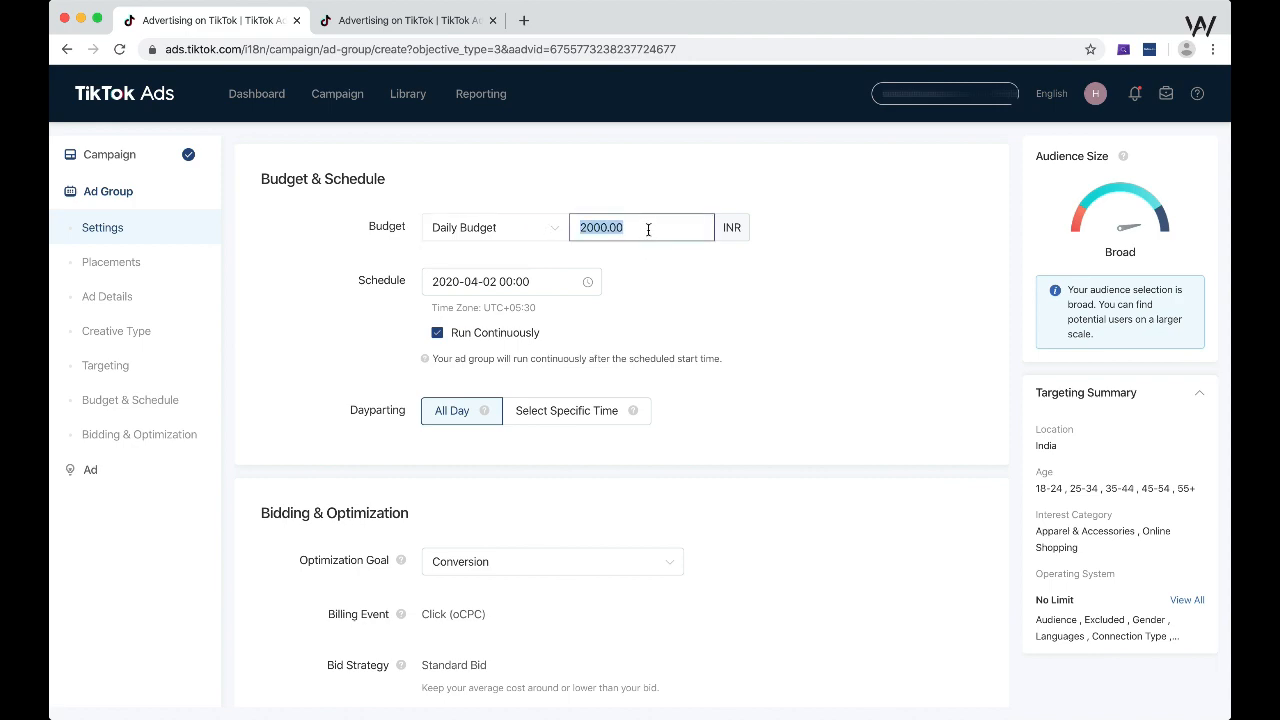
pyautogui.click(663, 235)
pyautogui.doubleClick(656, 235)
pyautogui.click(665, 234)
pyautogui.scroll(-5, 1004, 327)
pyautogui.scroll(5, 1005, 327)
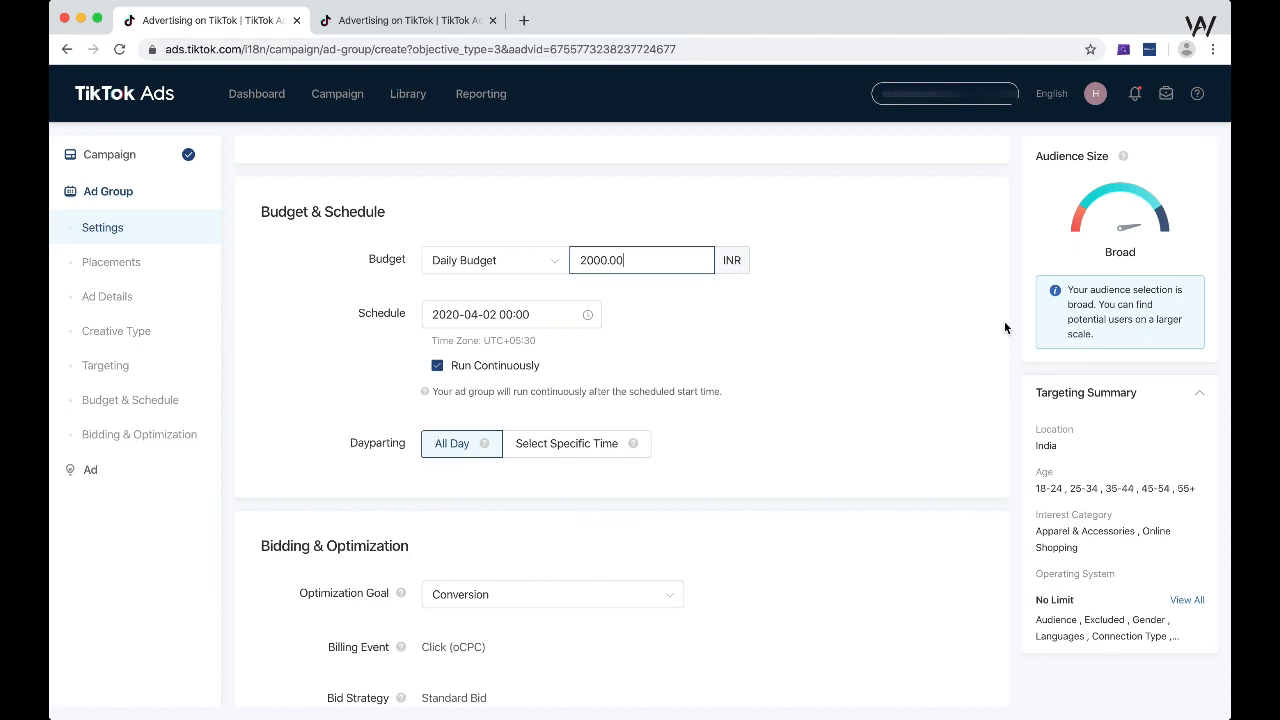
# Accept the ad group's budget, bidding and tracking settings and proceed to the ad creation stage
pyautogui.scroll(-3, 1005, 327)
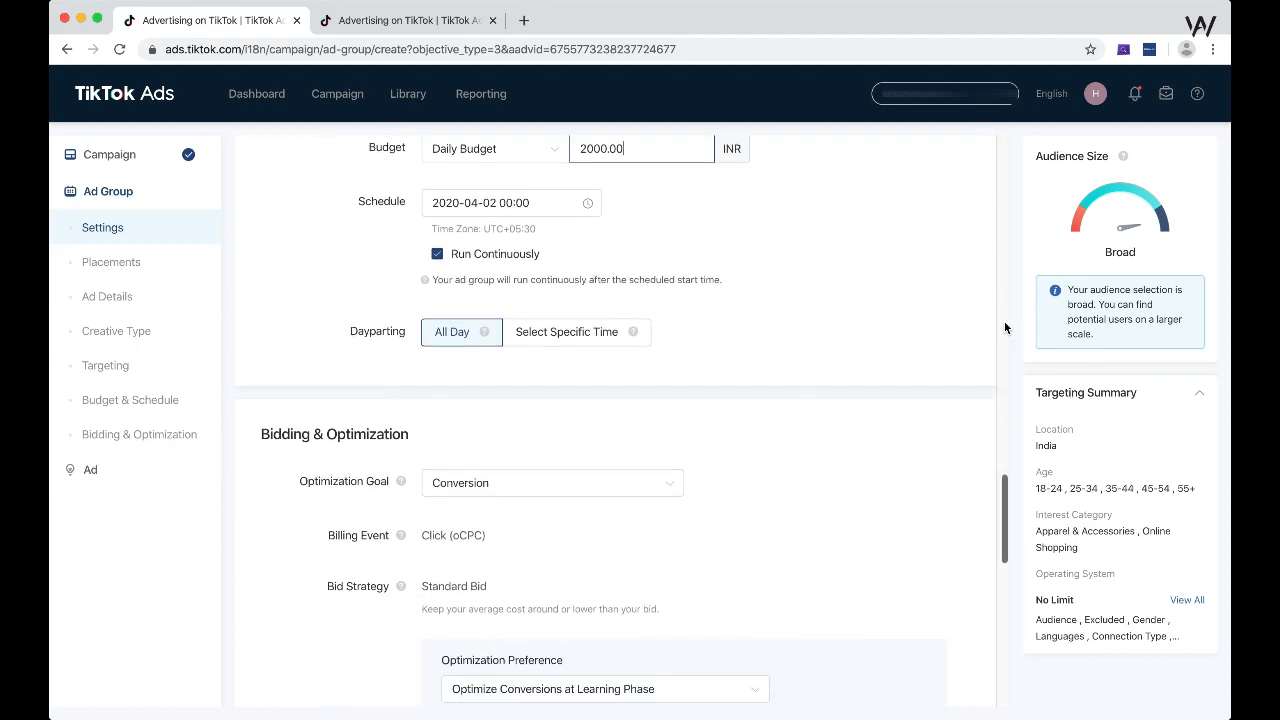
pyautogui.scroll(1, 1005, 327)
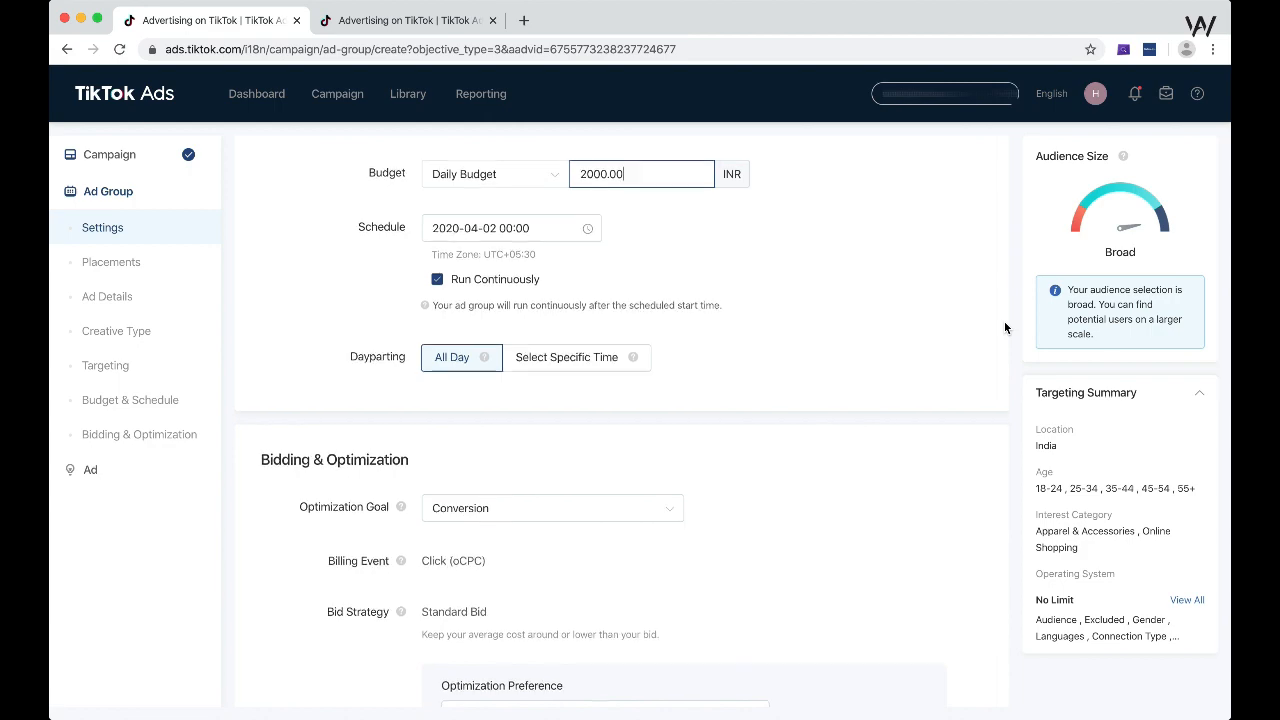
pyautogui.scroll(-9, 1005, 327)
pyautogui.scroll(-10, 1005, 327)
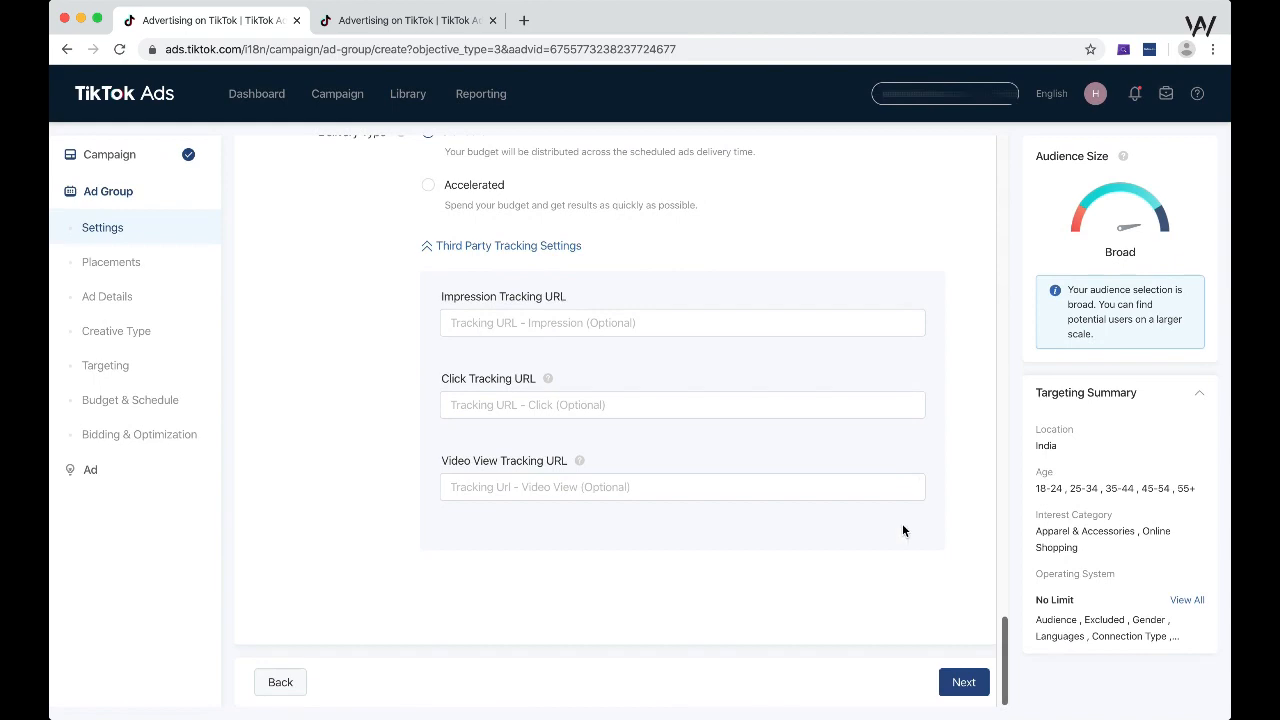
pyautogui.click(965, 686)
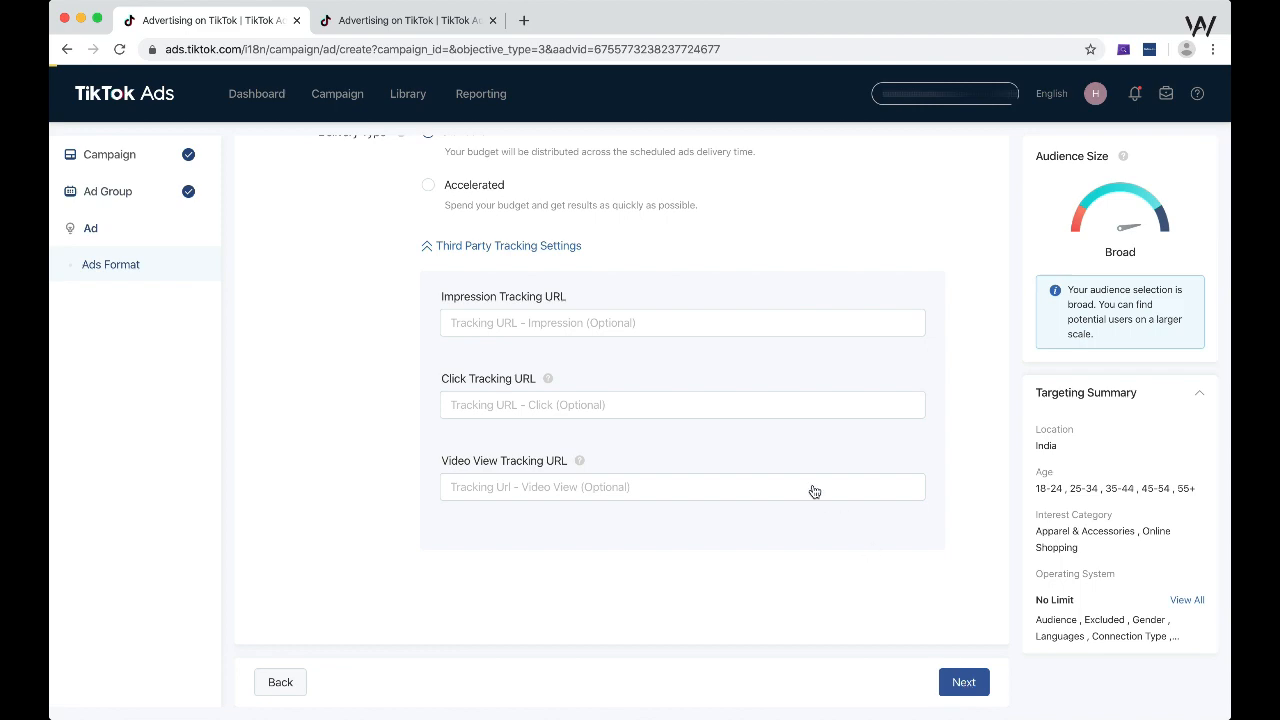
pyautogui.click(964, 682)
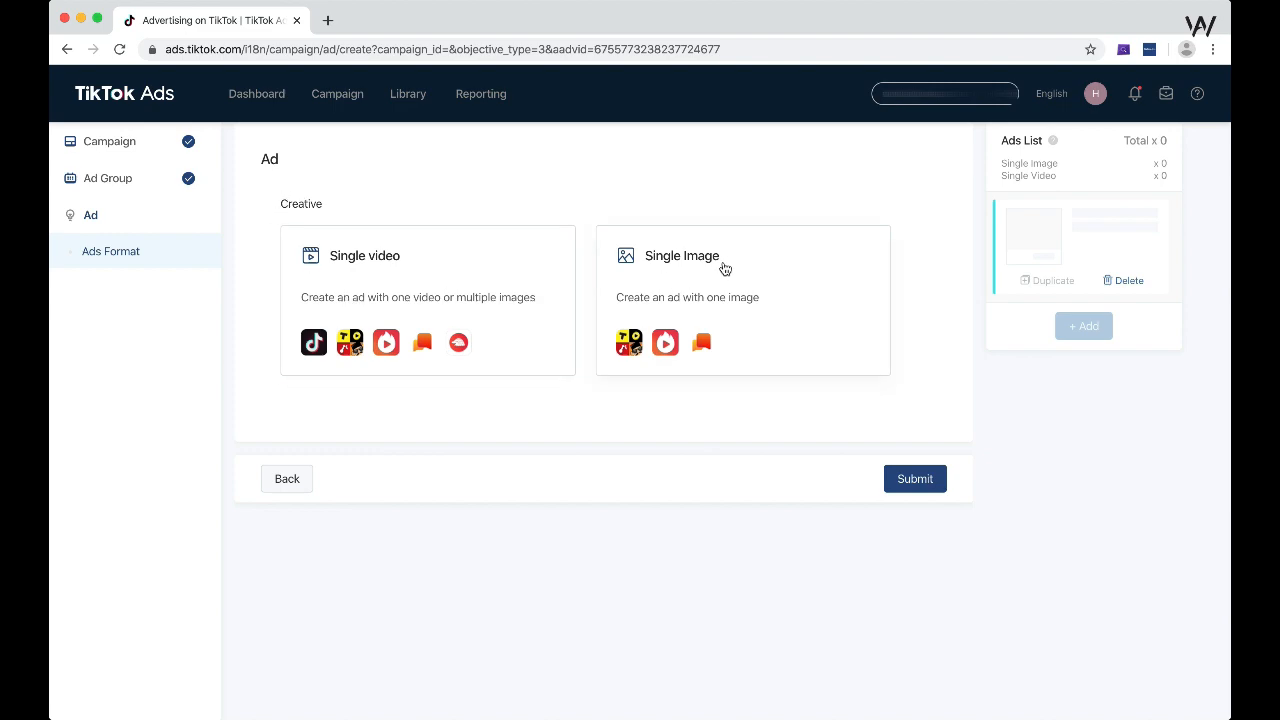
# Choose the Single video format and add the first video from the video library to the ad
pyautogui.click(400, 270)
pyautogui.scroll(-2, 656, 205)
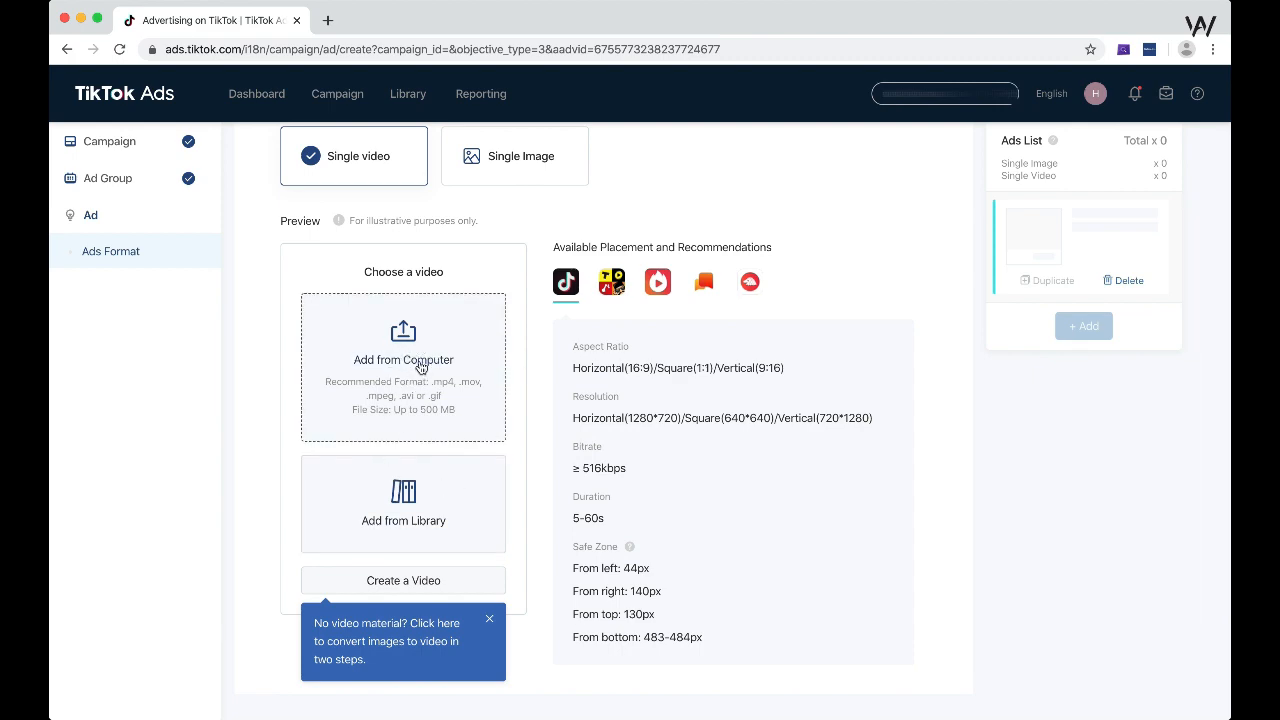
pyautogui.scroll(-1, 413, 367)
pyautogui.scroll(-1, 413, 367)
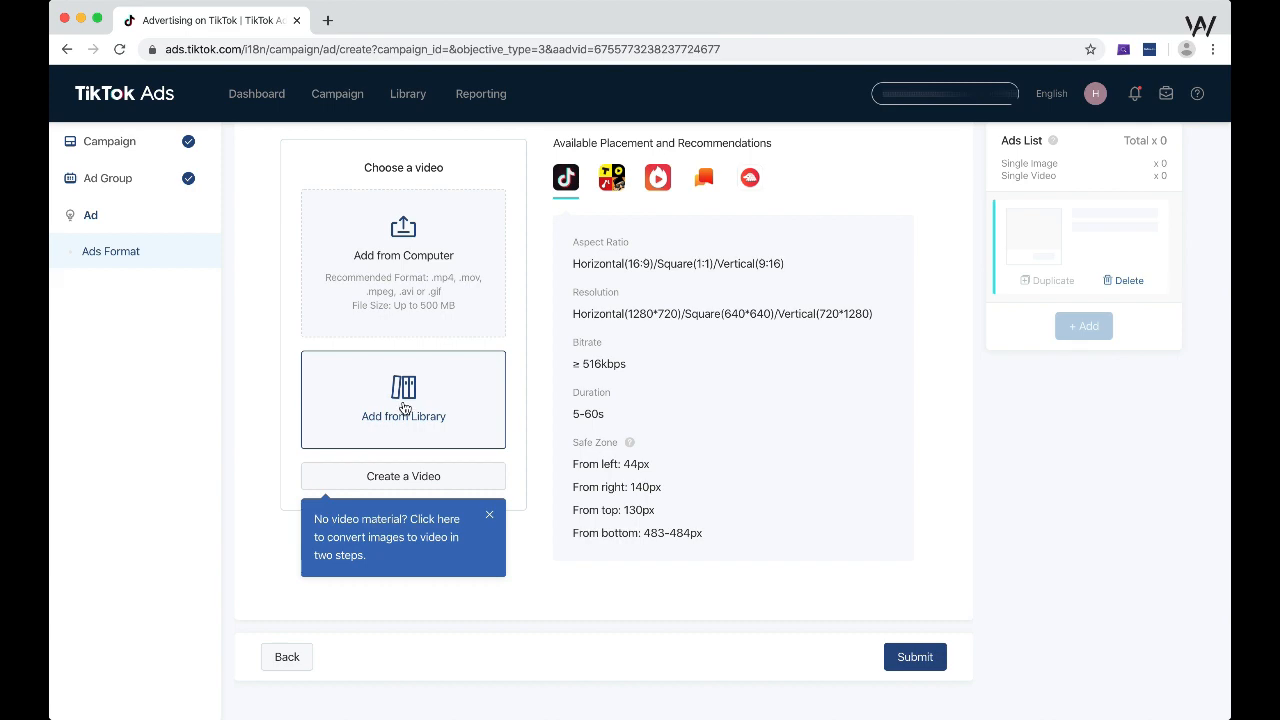
pyautogui.click(405, 409)
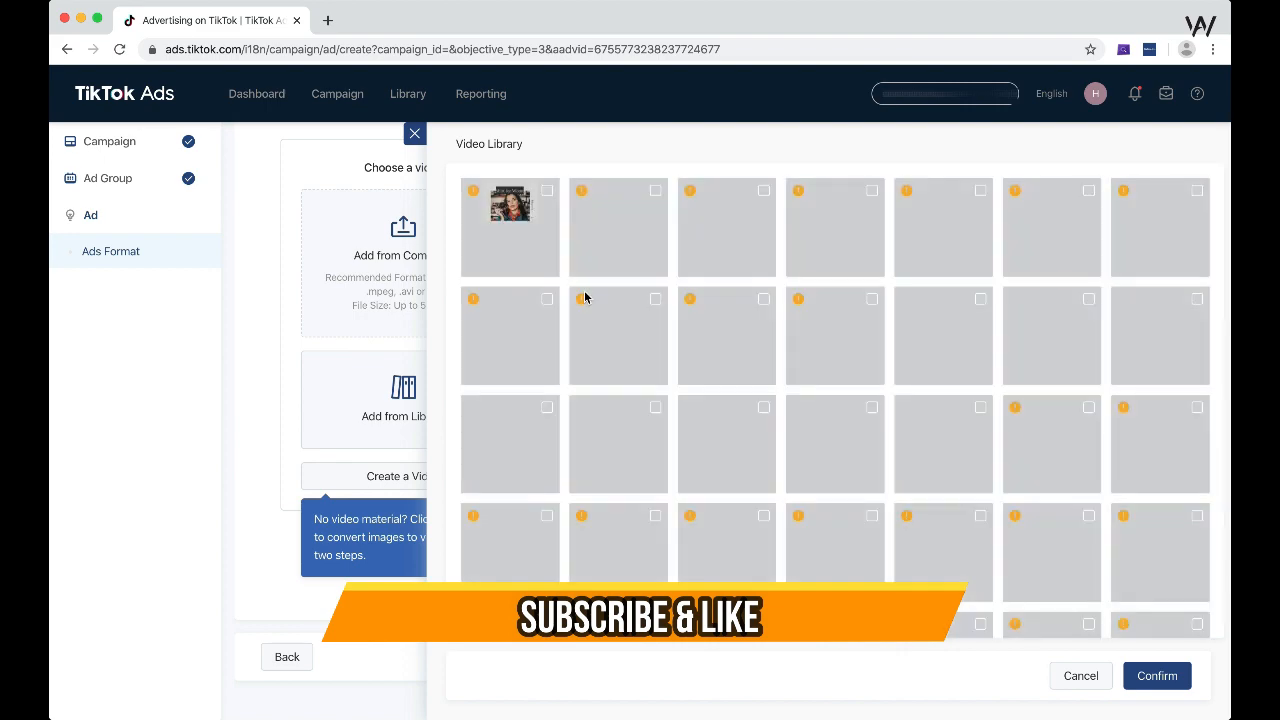
pyautogui.click(547, 190)
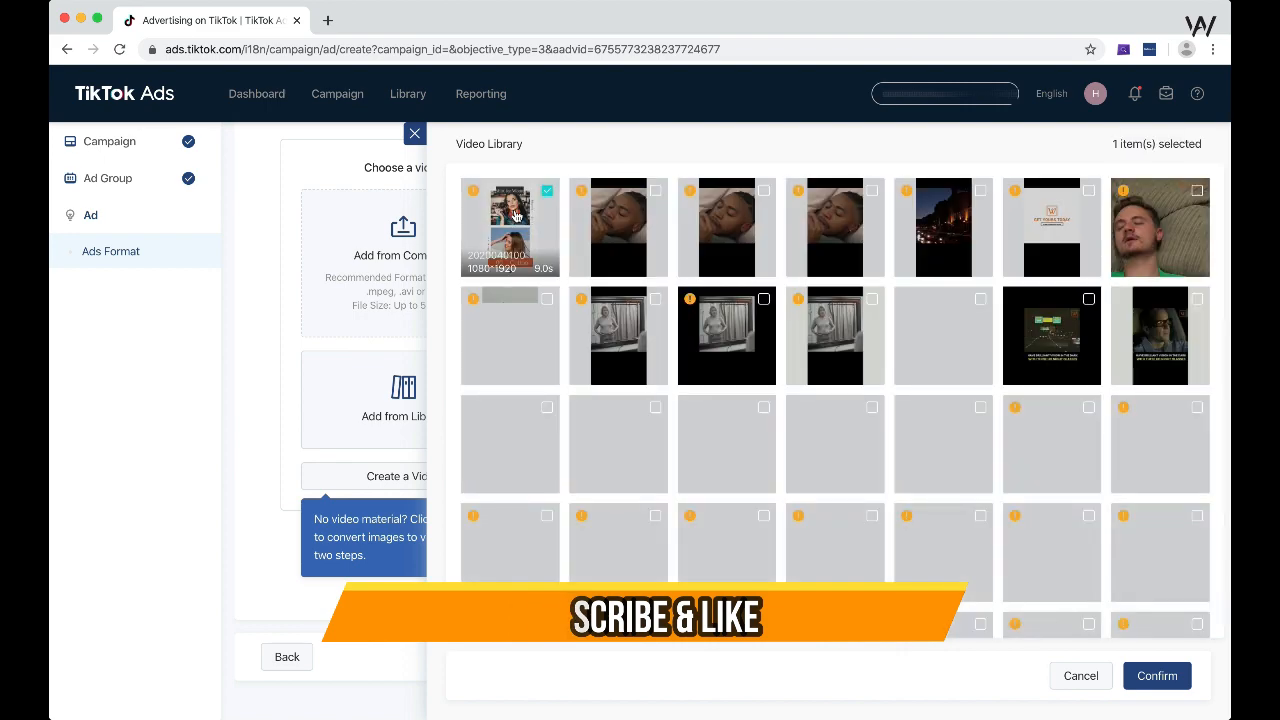
pyautogui.click(1160, 677)
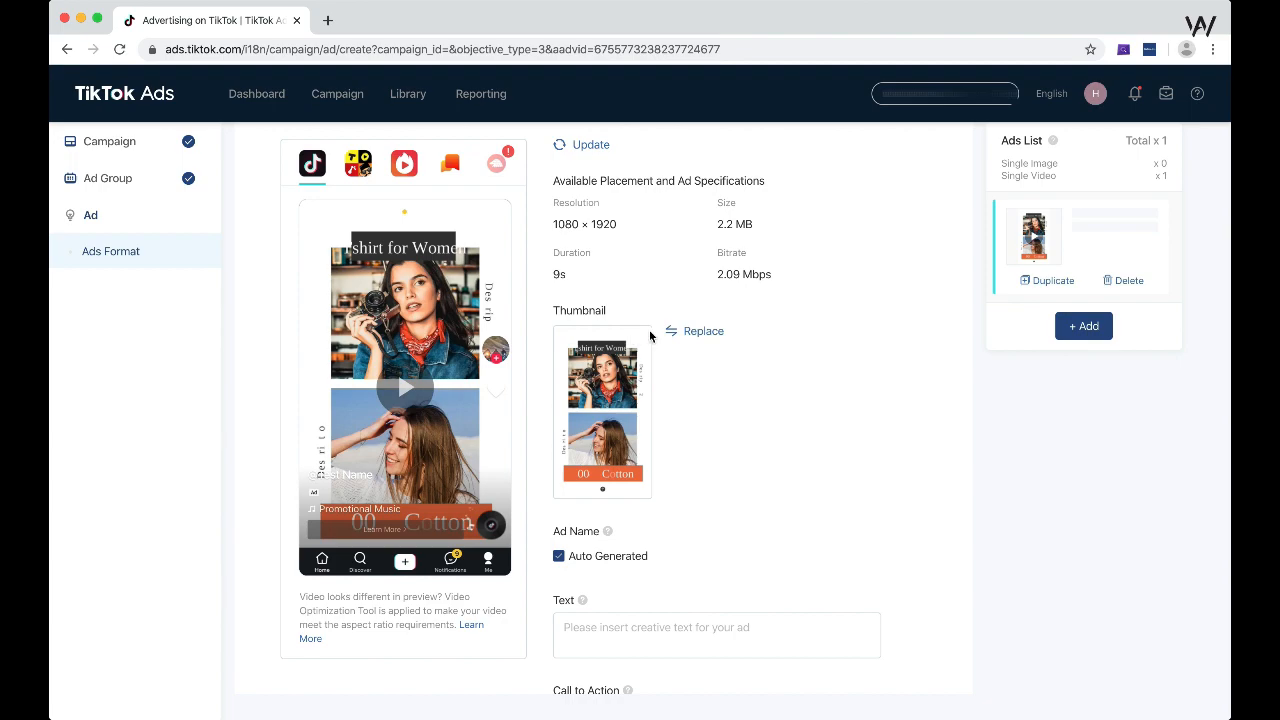
# Turn off the auto-generated ad name and name the ad Test Ad 1
pyautogui.scroll(-3, 773, 275)
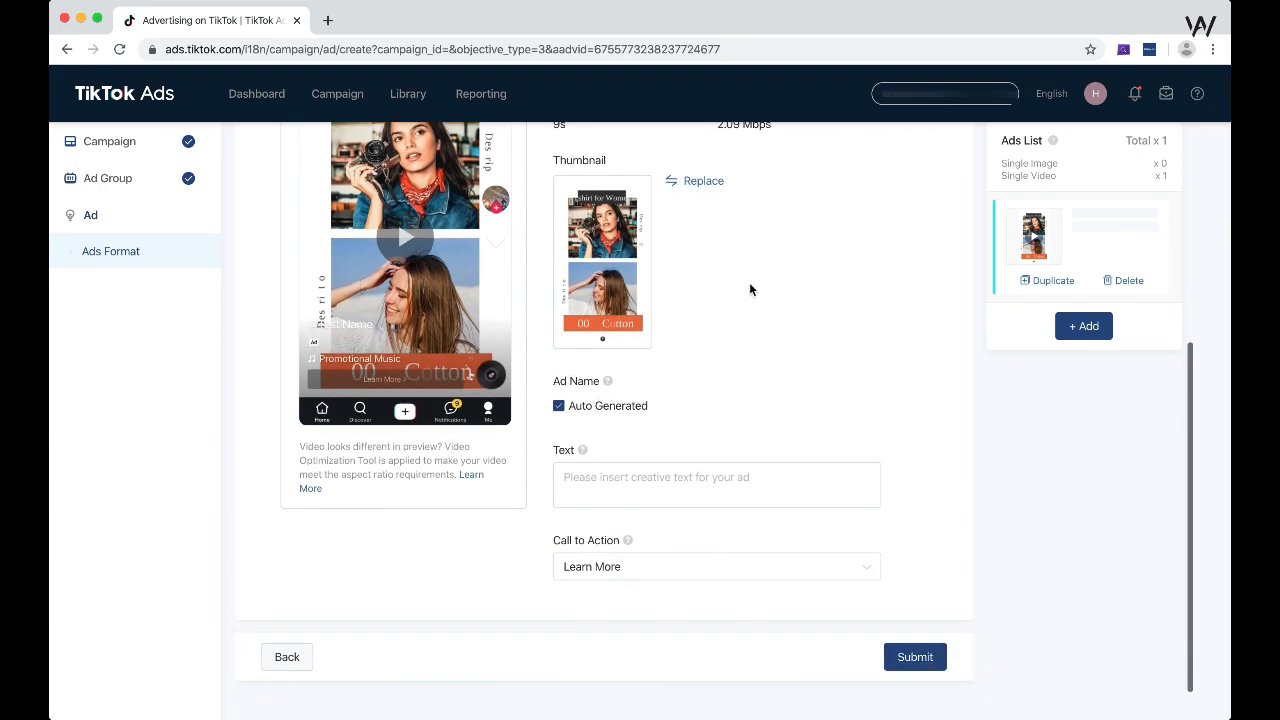
pyautogui.click(615, 406)
pyautogui.click(604, 442)
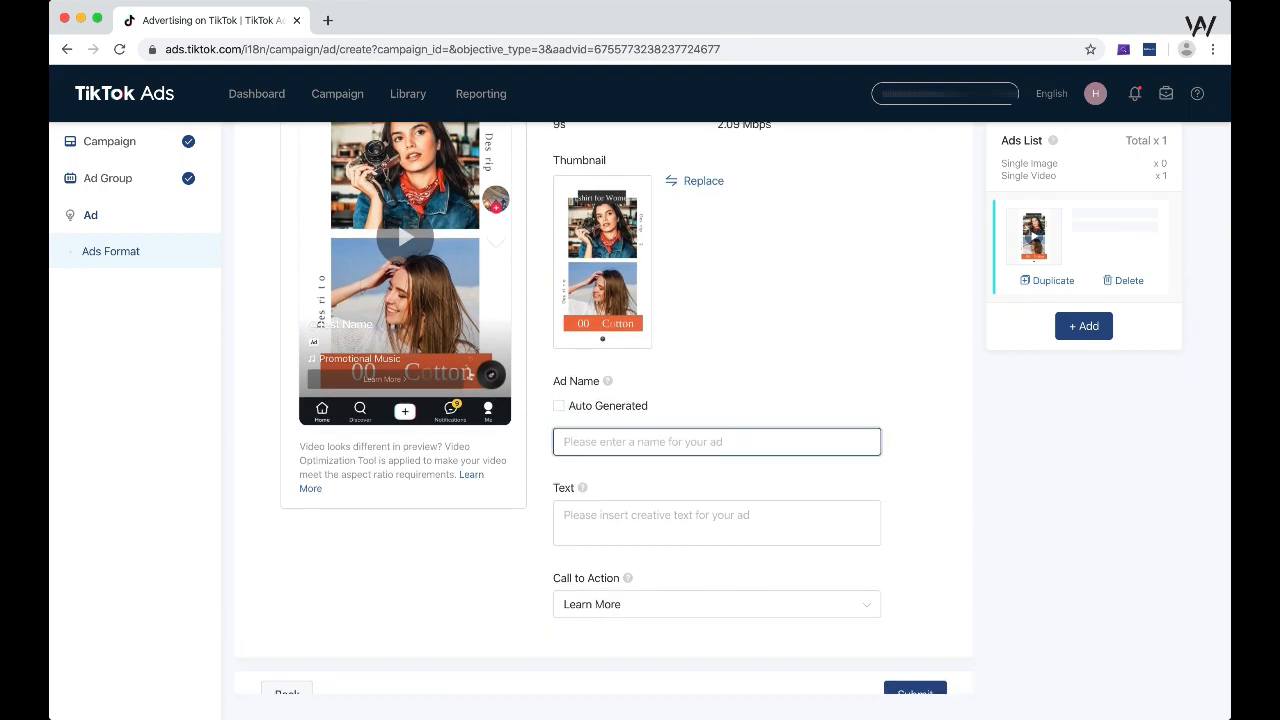
pyautogui.write('Test Ad 1')
# Enter "100% Cotton Tshirts For Women. Get 50% Off T&C Apply" as the ad's creative text
pyautogui.scroll(-1, 662, 485)
pyautogui.click(652, 496)
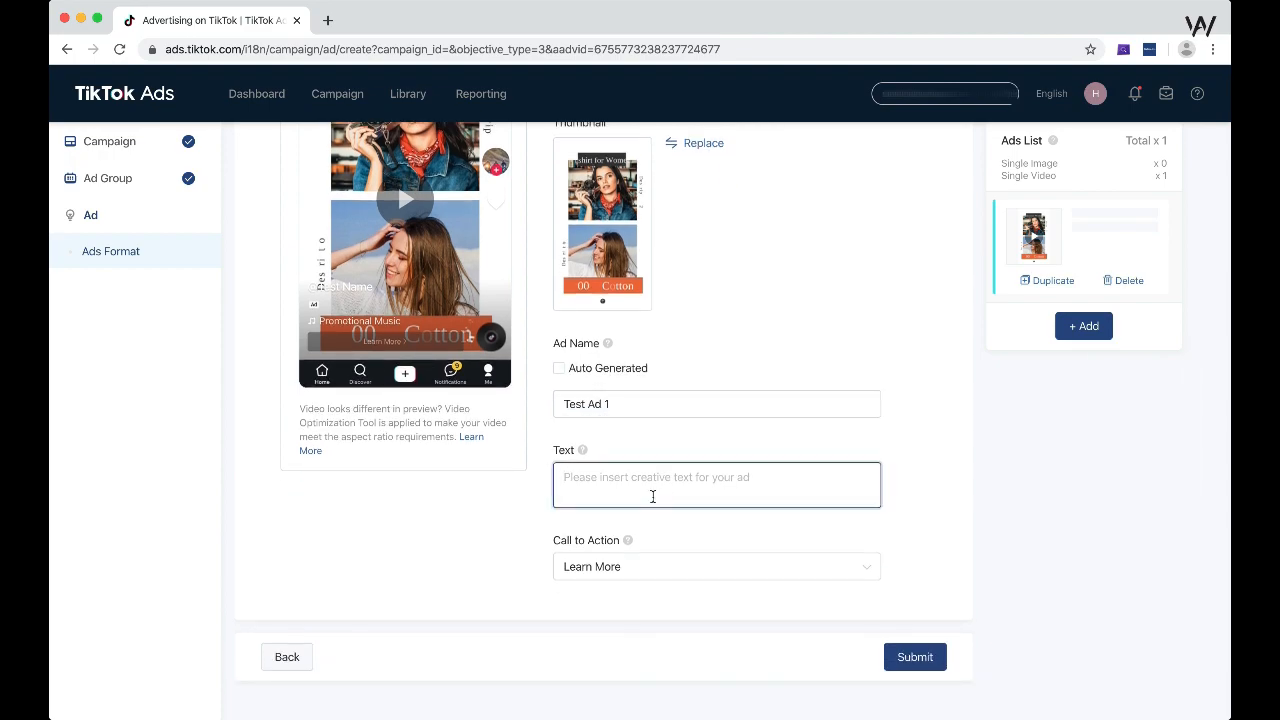
pyautogui.scroll(1, 640, 500)
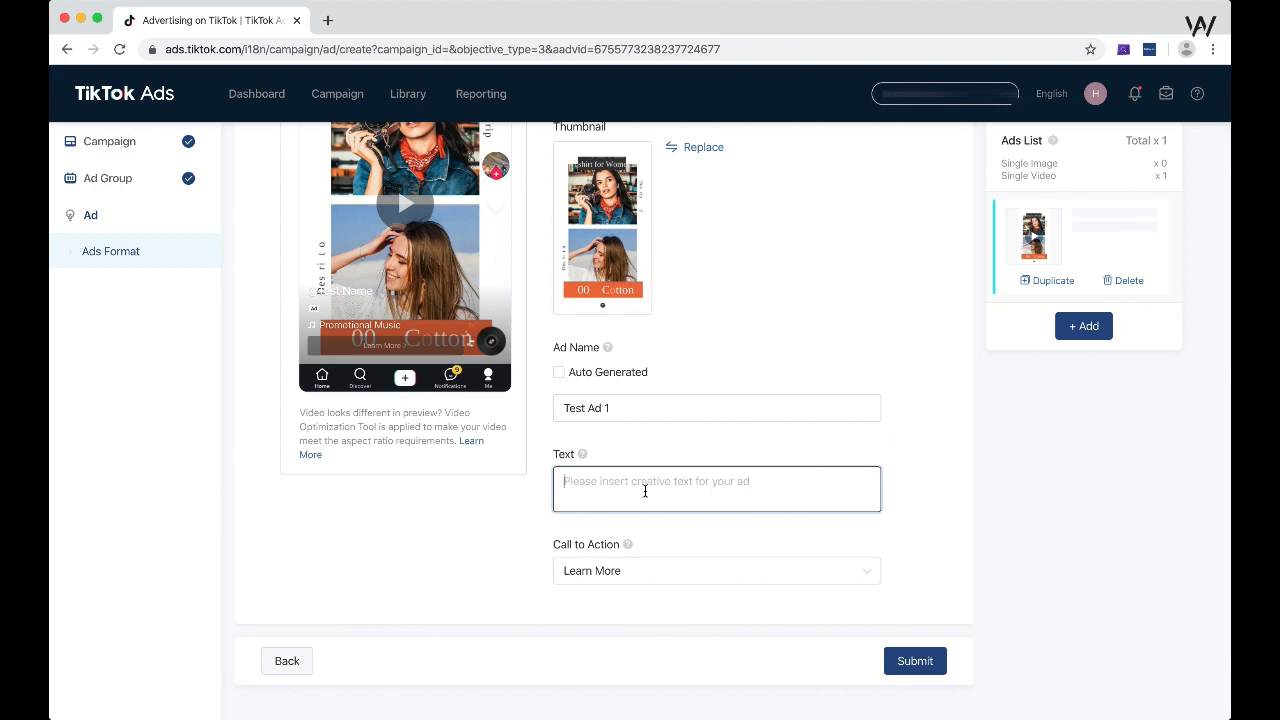
pyautogui.write('100%')
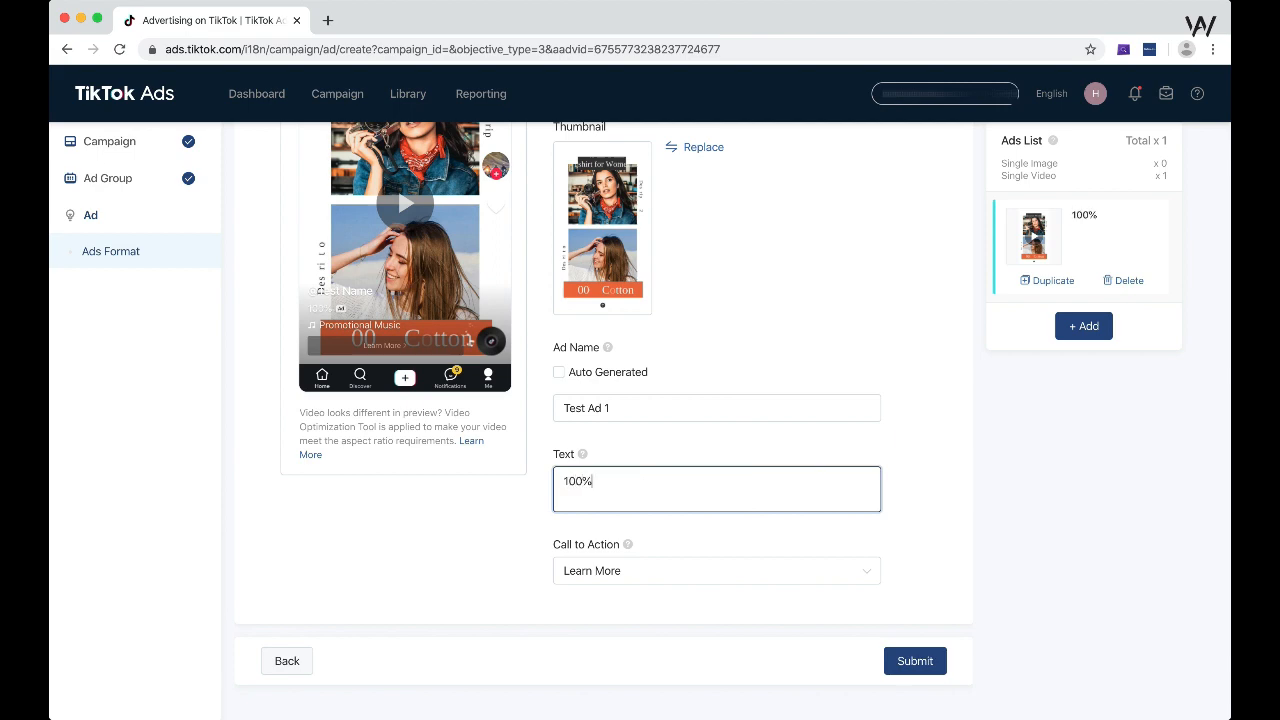
pyautogui.write(' Cotton Tshirts')
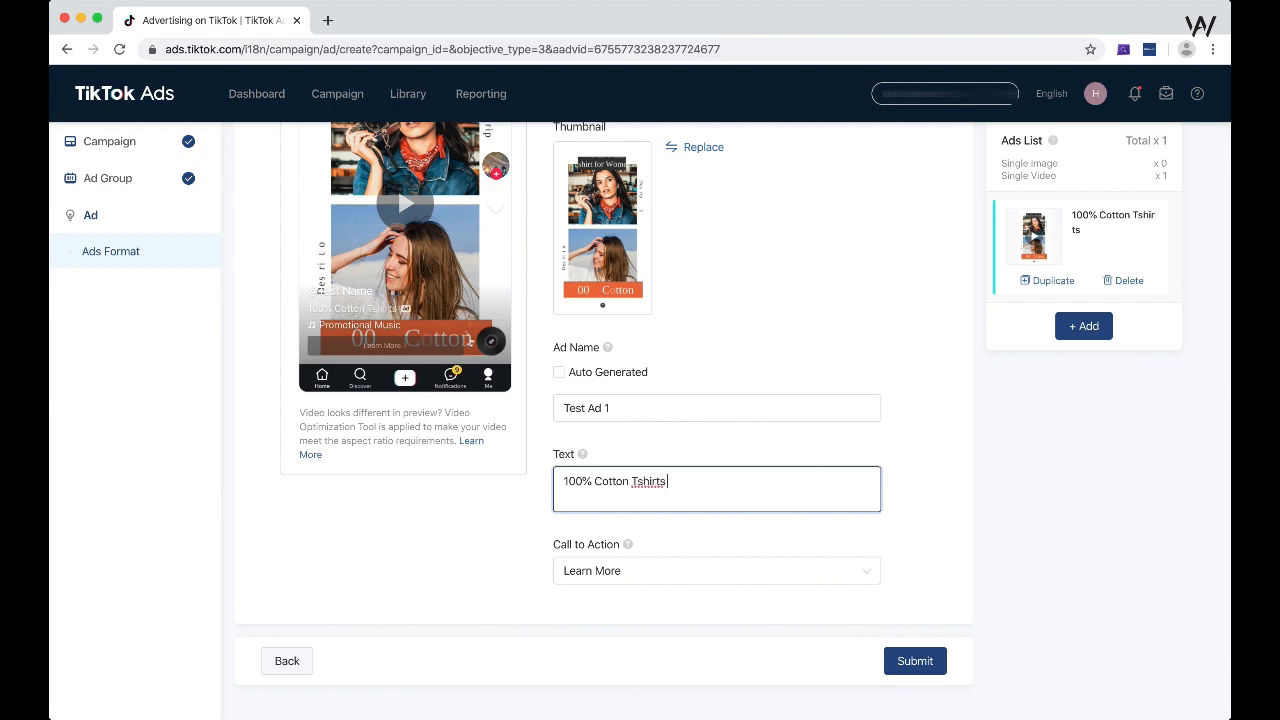
pyautogui.write(' For Women. Get')
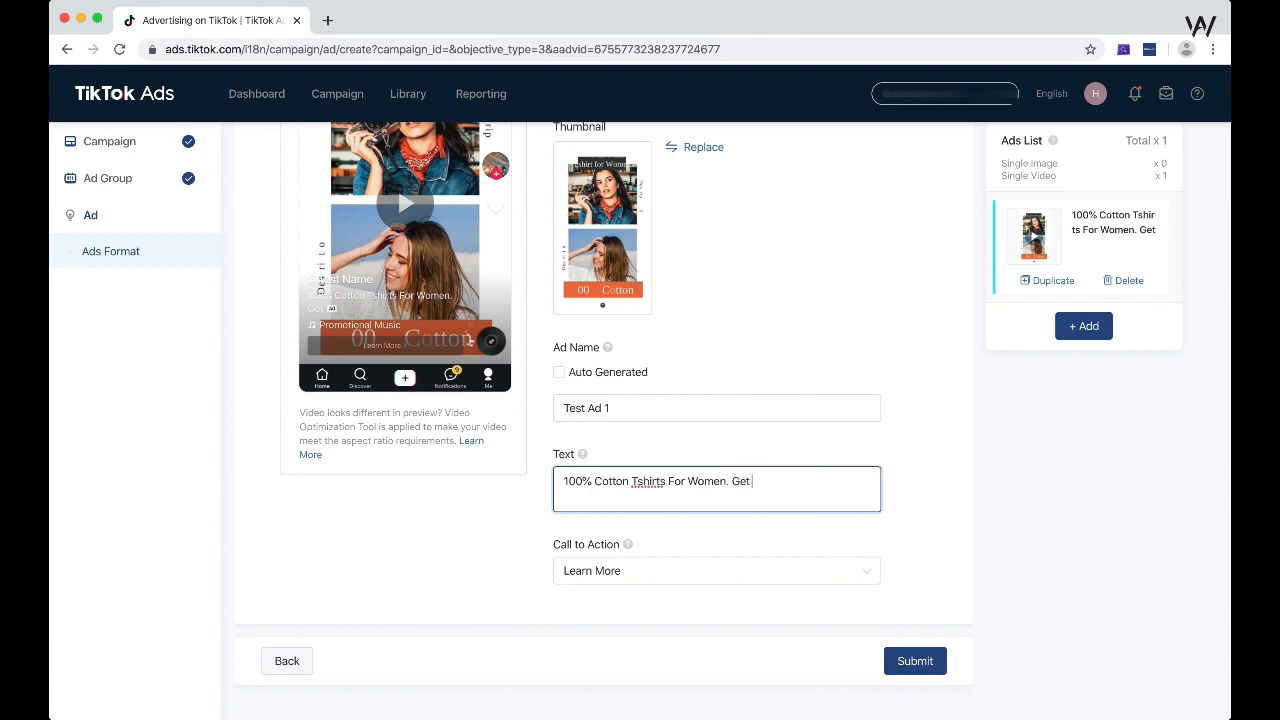
pyautogui.write(' 50% Off')
pyautogui.write('T&C')
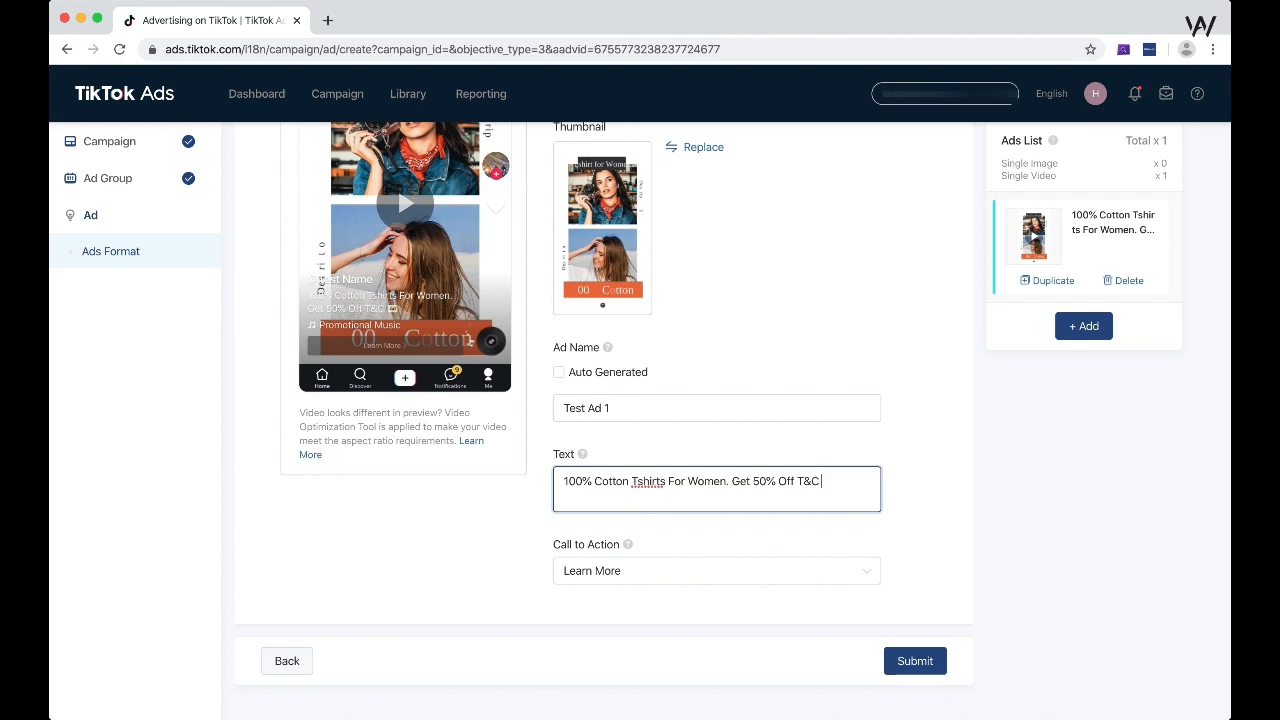
pyautogui.write(' Apply')
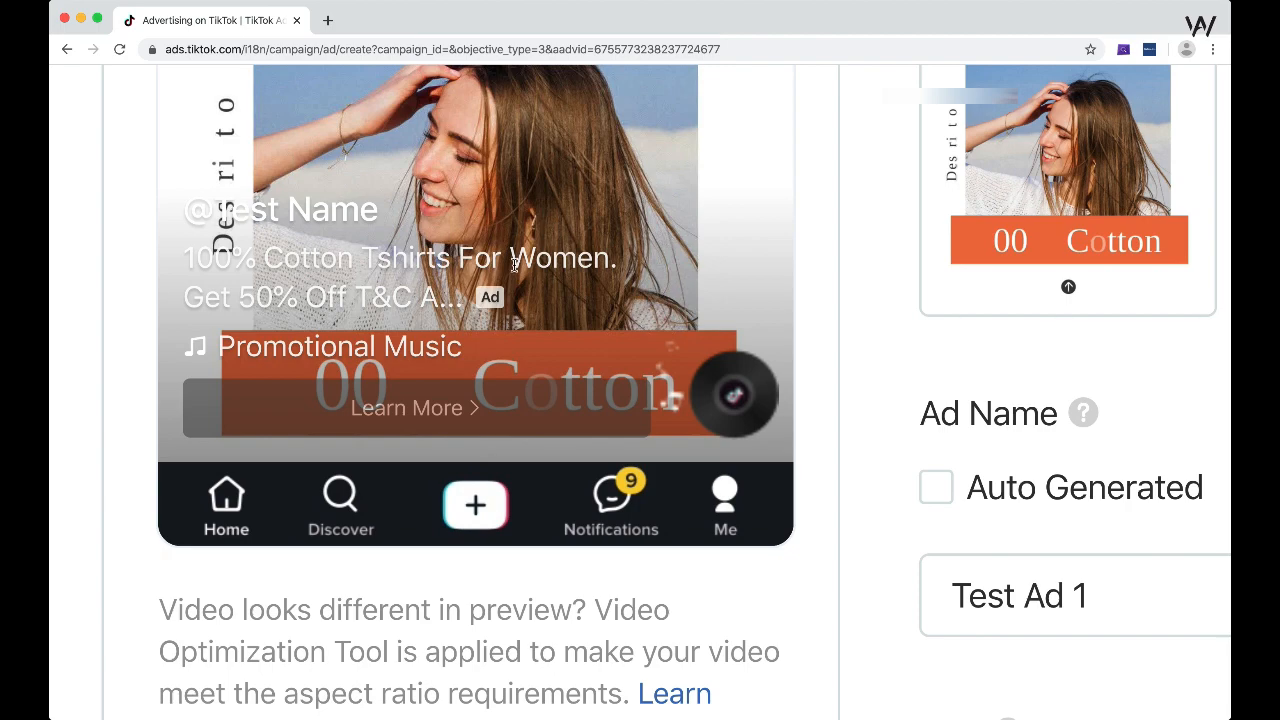
# Enlarge the ad preview, then play and pause its video
pyautogui.scroll(3, 440, 285)
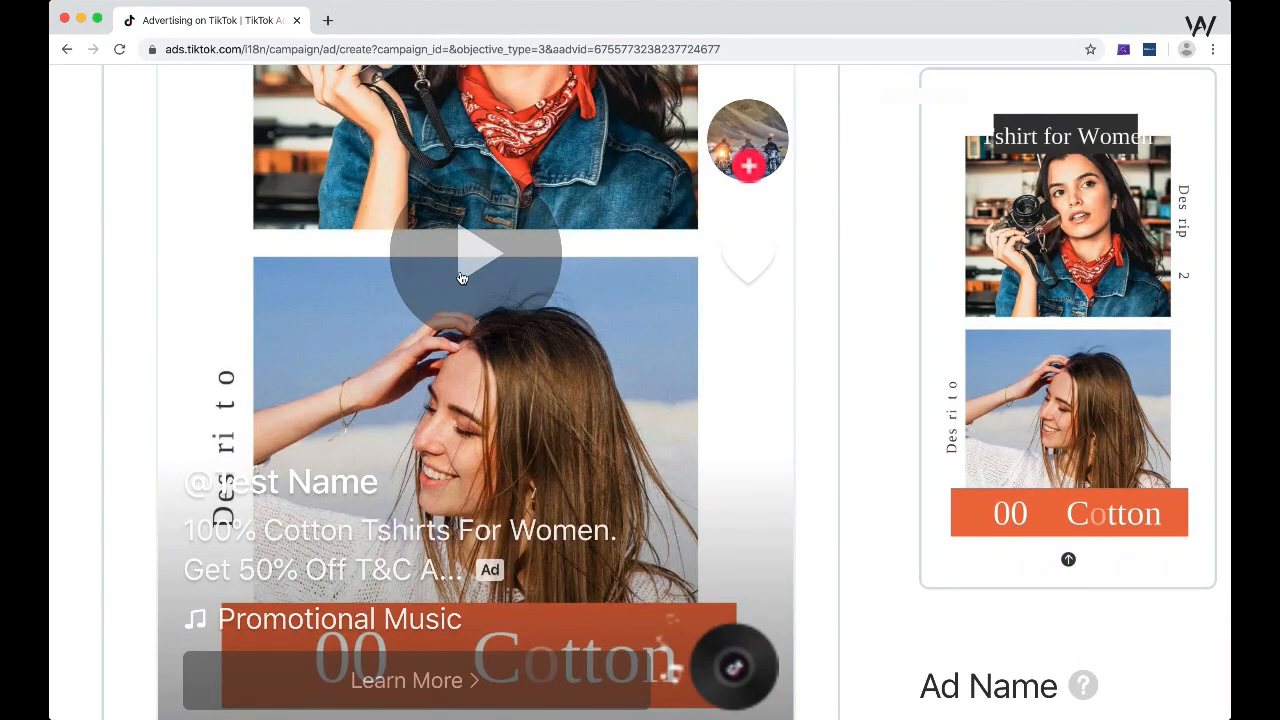
pyautogui.click(462, 289)
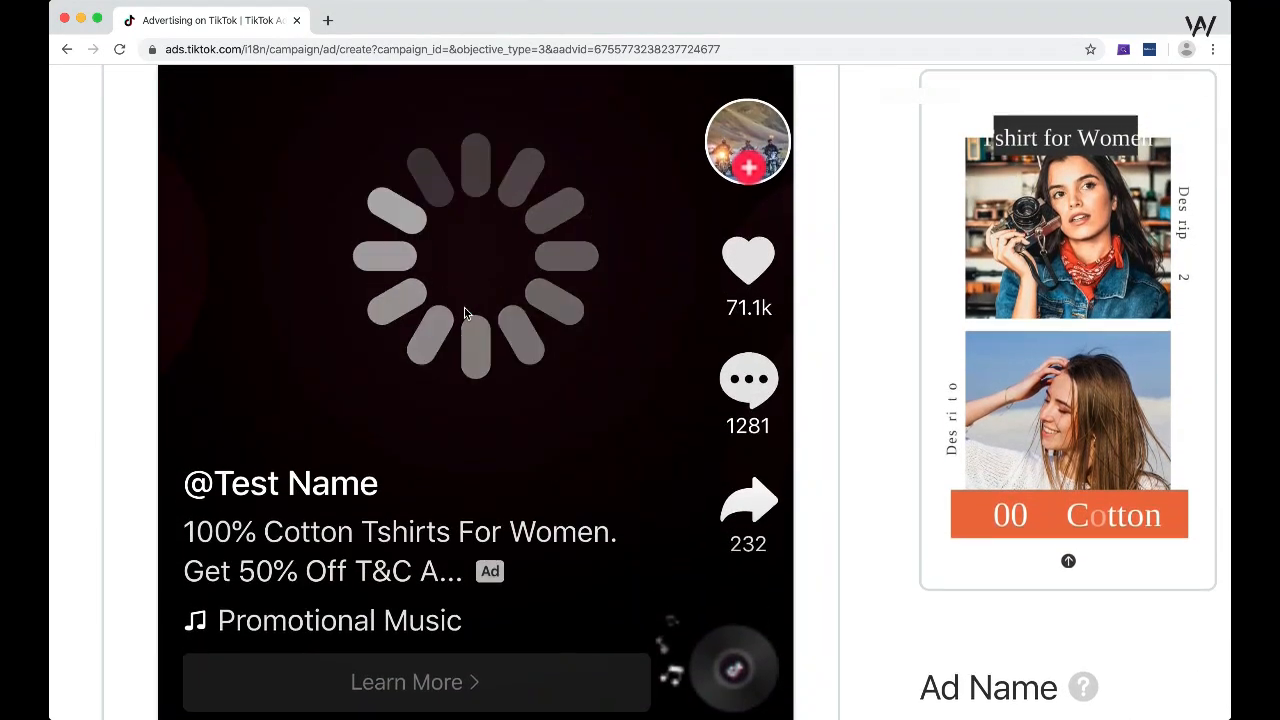
pyautogui.scroll(-5, 464, 314)
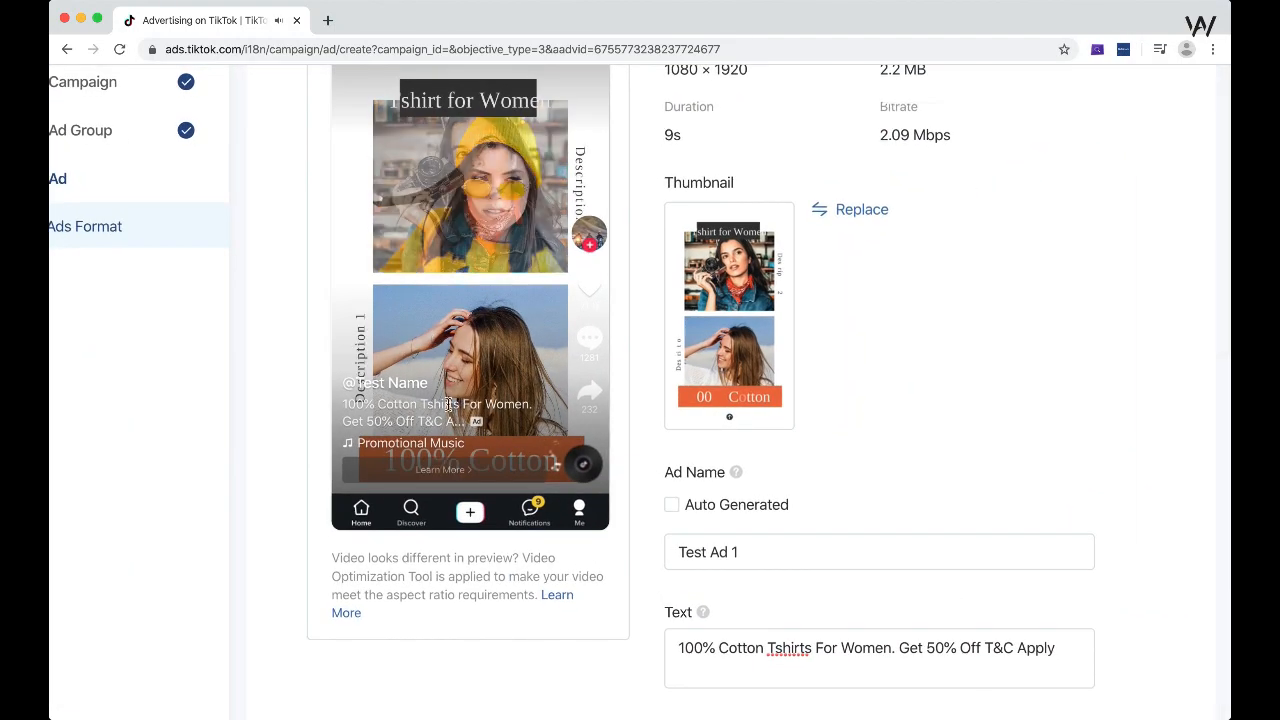
pyautogui.click(455, 274)
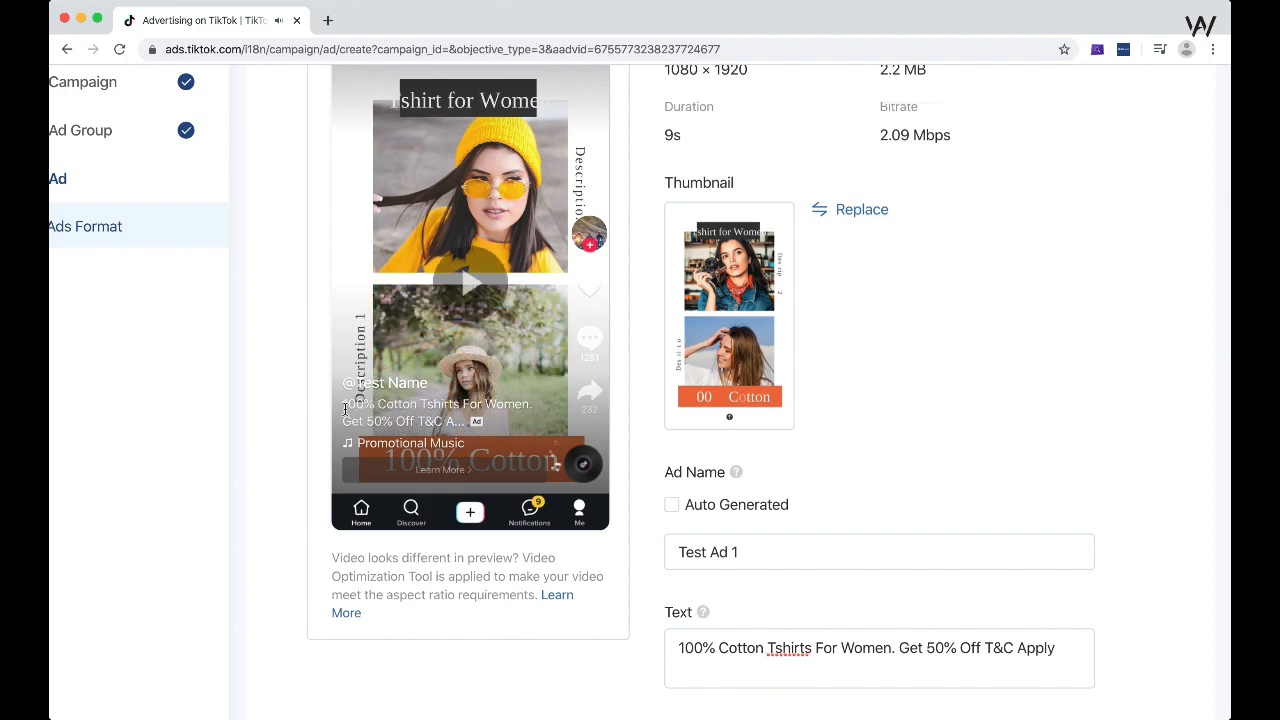
# Examine the ad text, profile image, display name and call to action in the TikTok ad preview
pyautogui.moveTo(344, 405); pyautogui.dragTo(465, 422)
pyautogui.click(407, 416)
pyautogui.scroll(1, 515, 327)
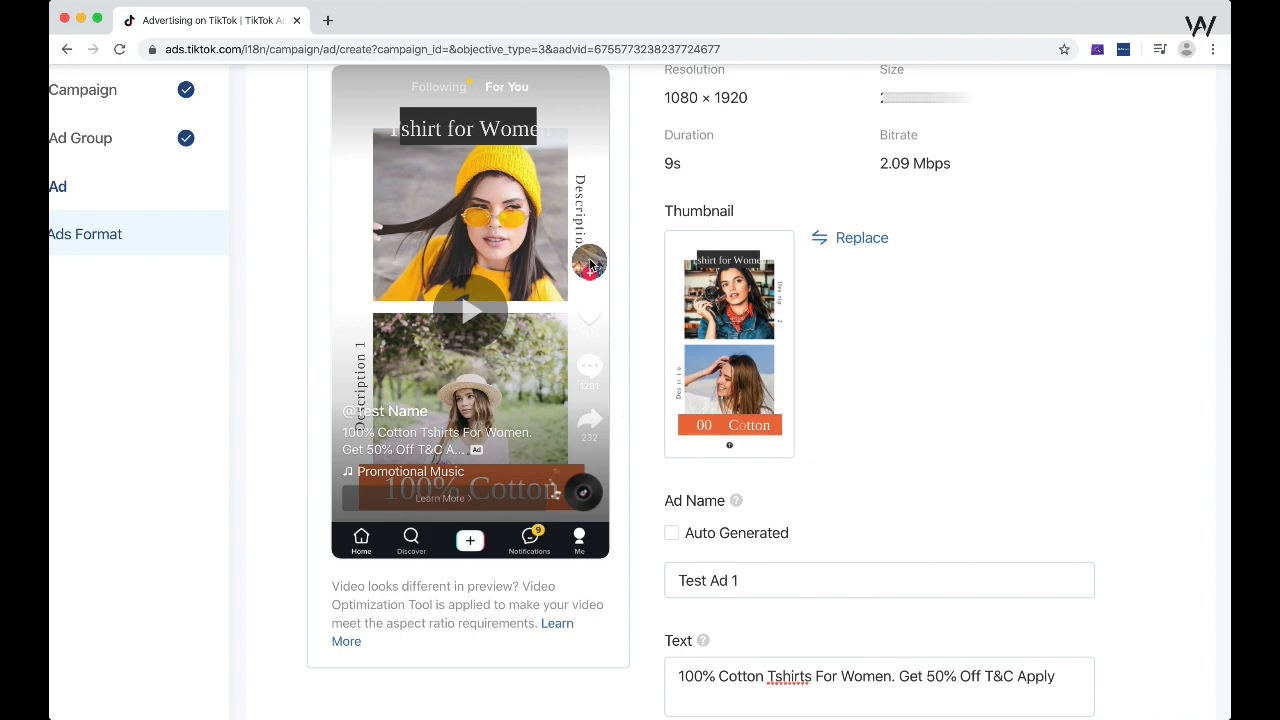
pyautogui.scroll(5, 591, 265)
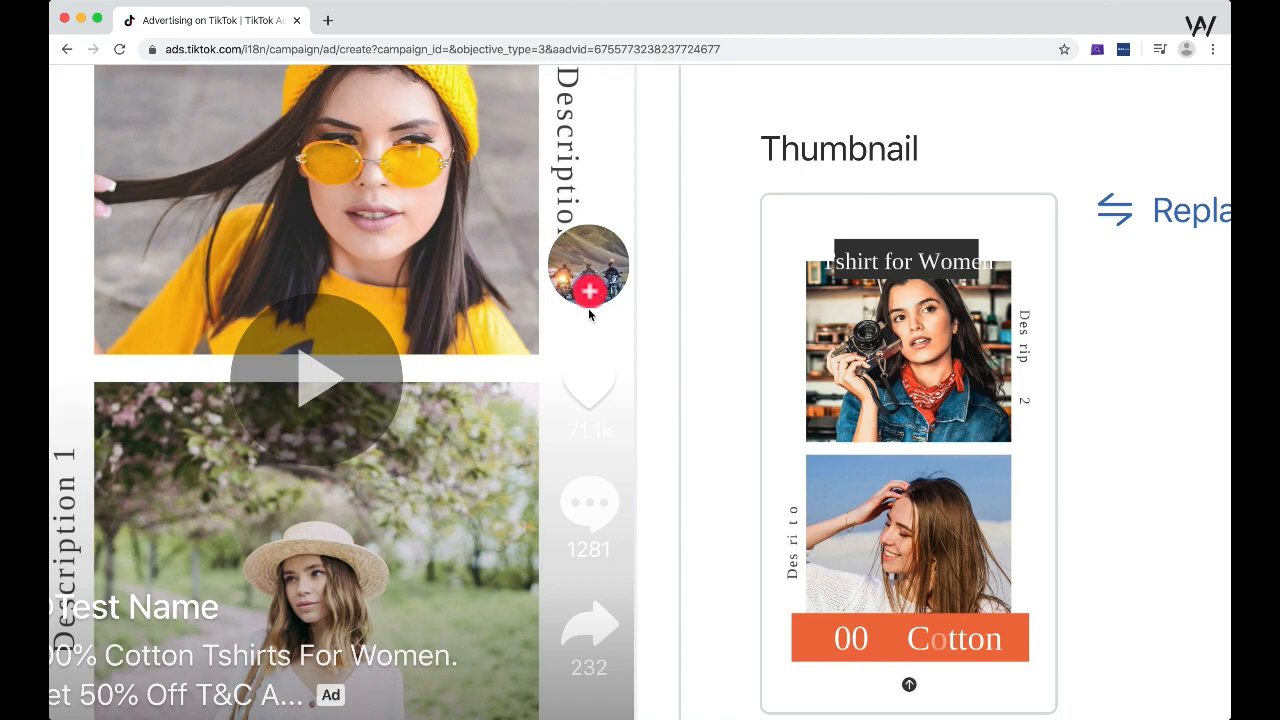
pyautogui.scroll(-3, 575, 279)
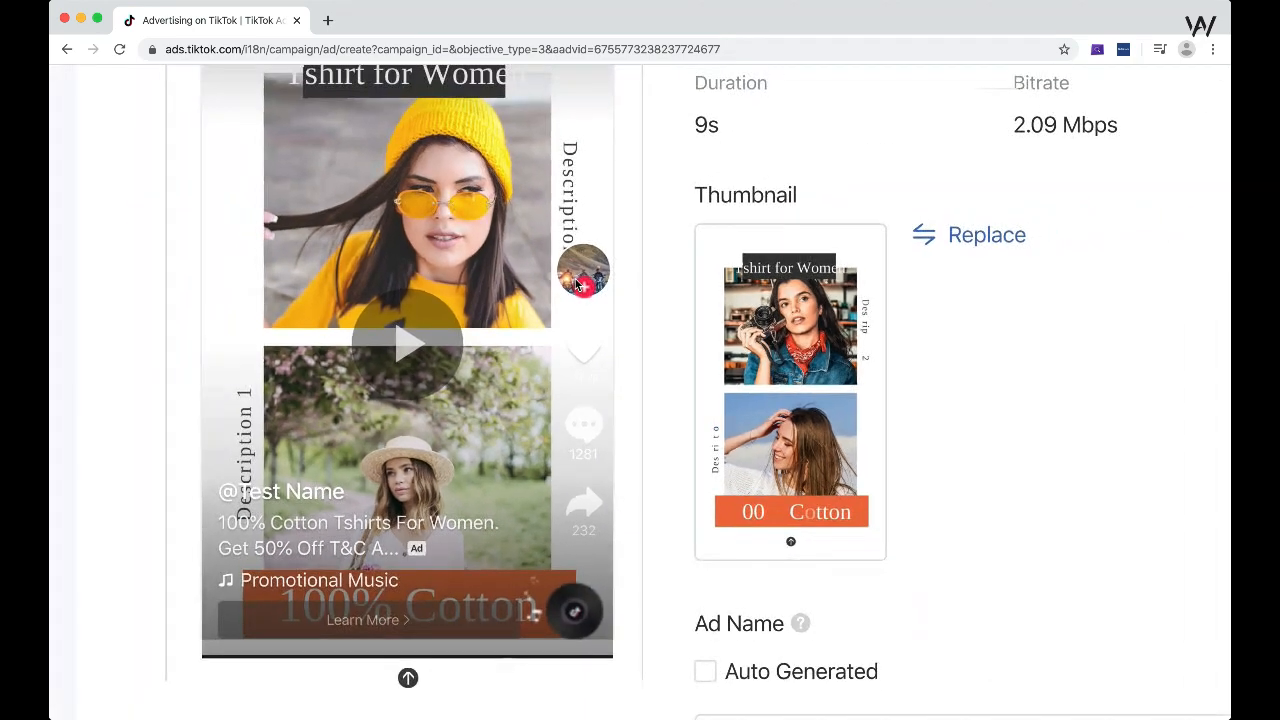
pyautogui.scroll(-2, 575, 279)
pyautogui.scroll(5, 234, 510)
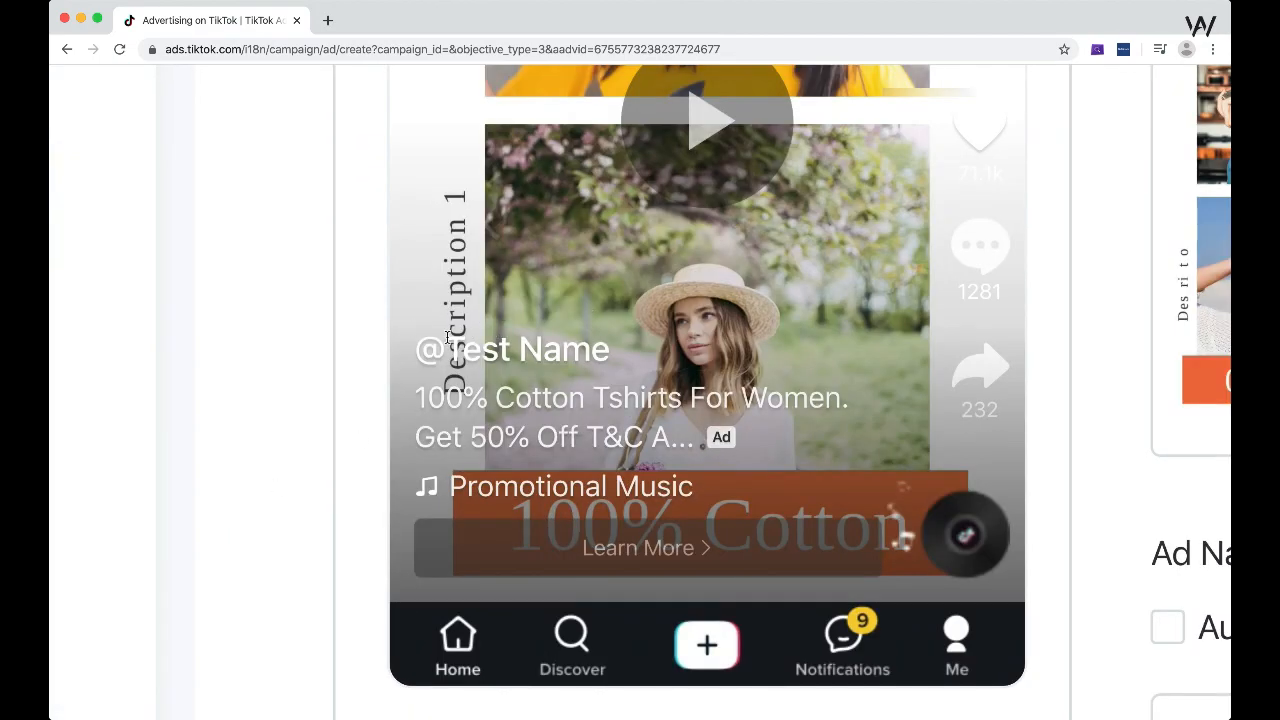
pyautogui.scroll(-4, 583, 357)
pyautogui.scroll(-3, 583, 357)
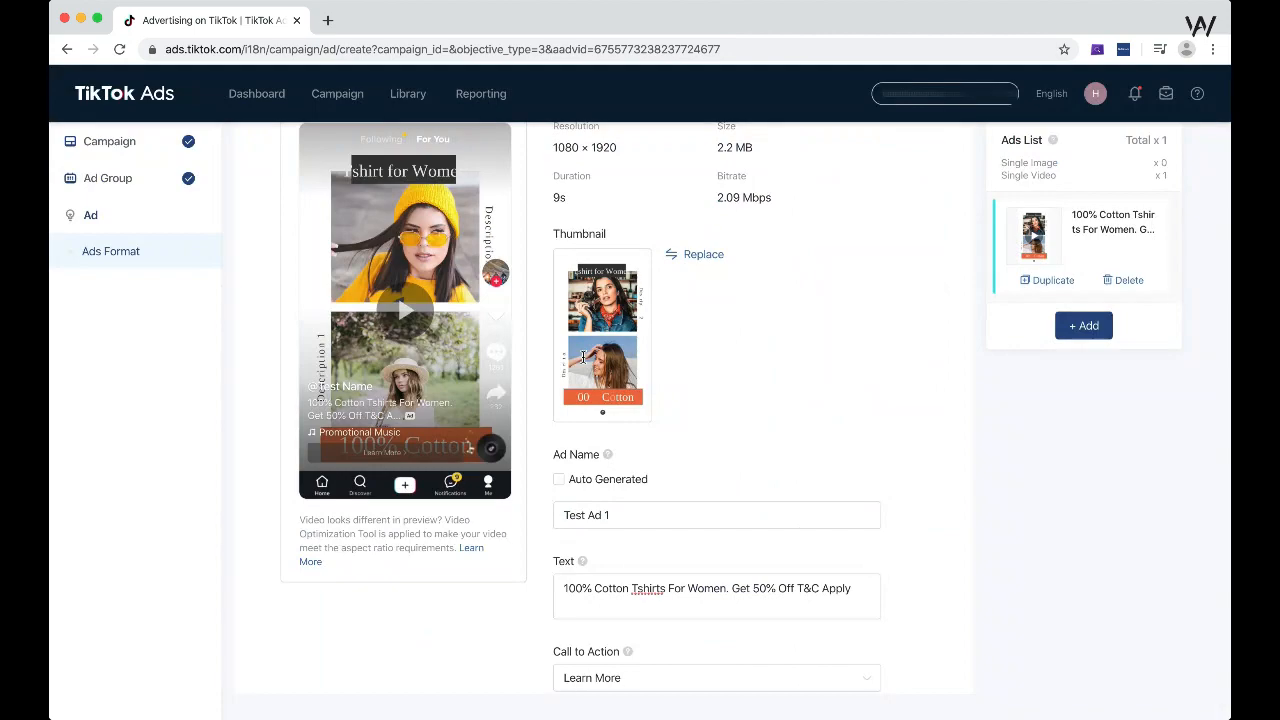
# Replace the video thumbnail with the last suggested frame, showing the yellow-hat woman above the woman against blue sky, and save it
pyautogui.scroll(2, 840, 383)
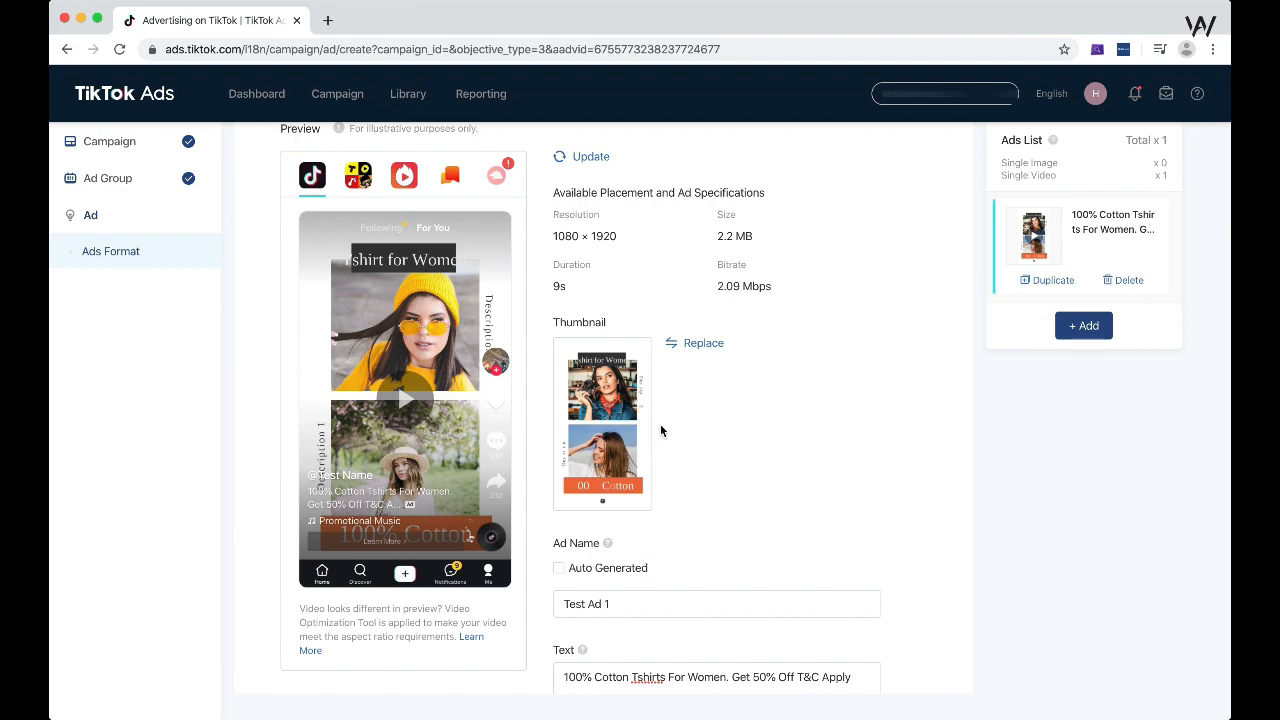
pyautogui.click(704, 344)
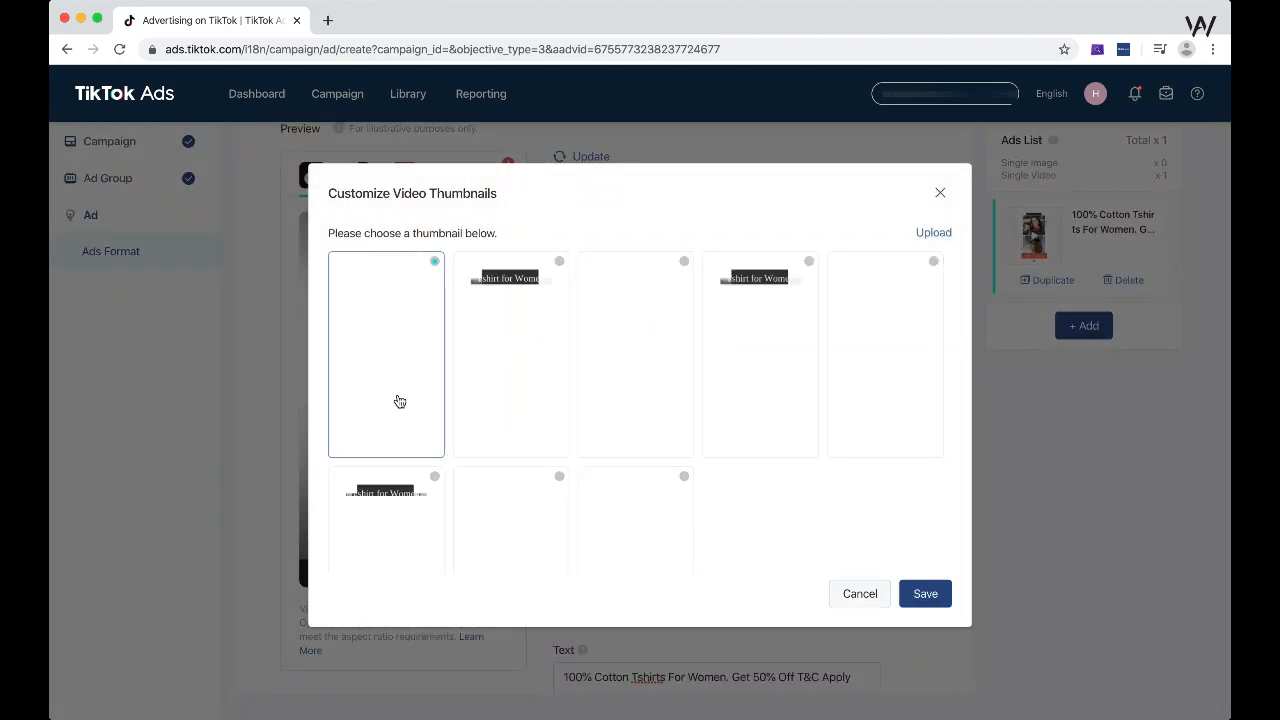
pyautogui.scroll(-1, 755, 390)
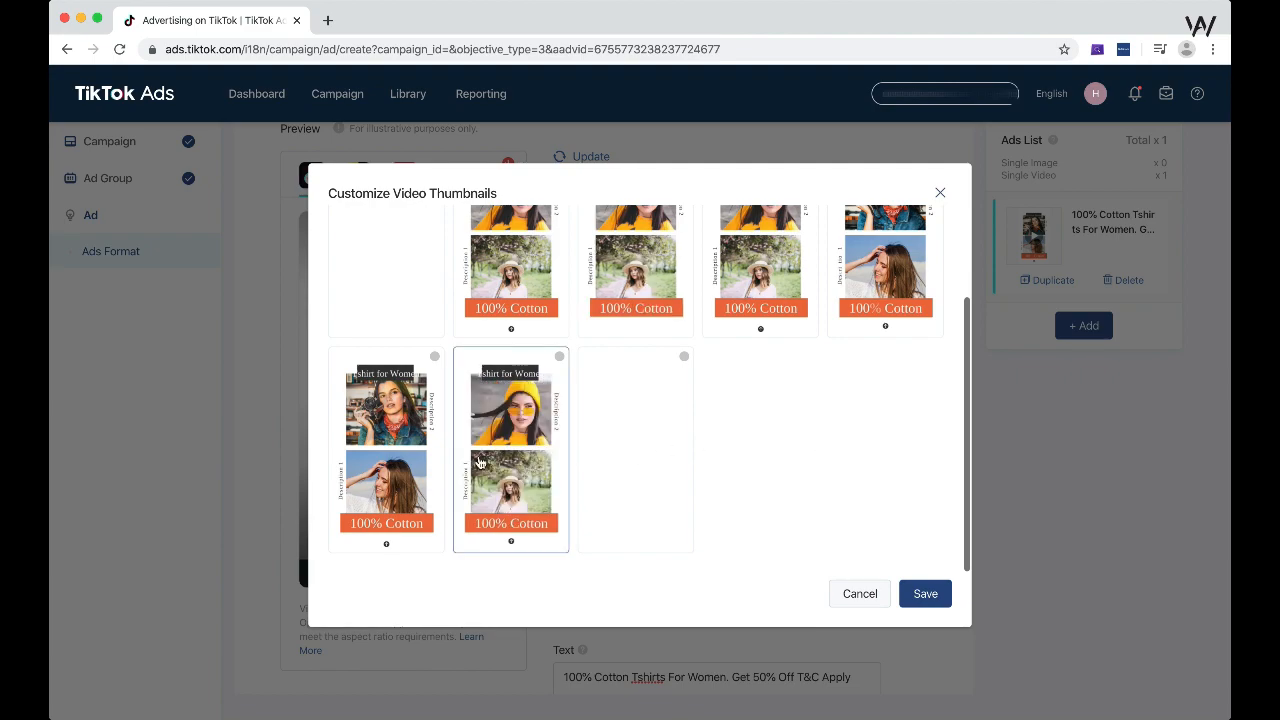
pyautogui.scroll(-2, 614, 420)
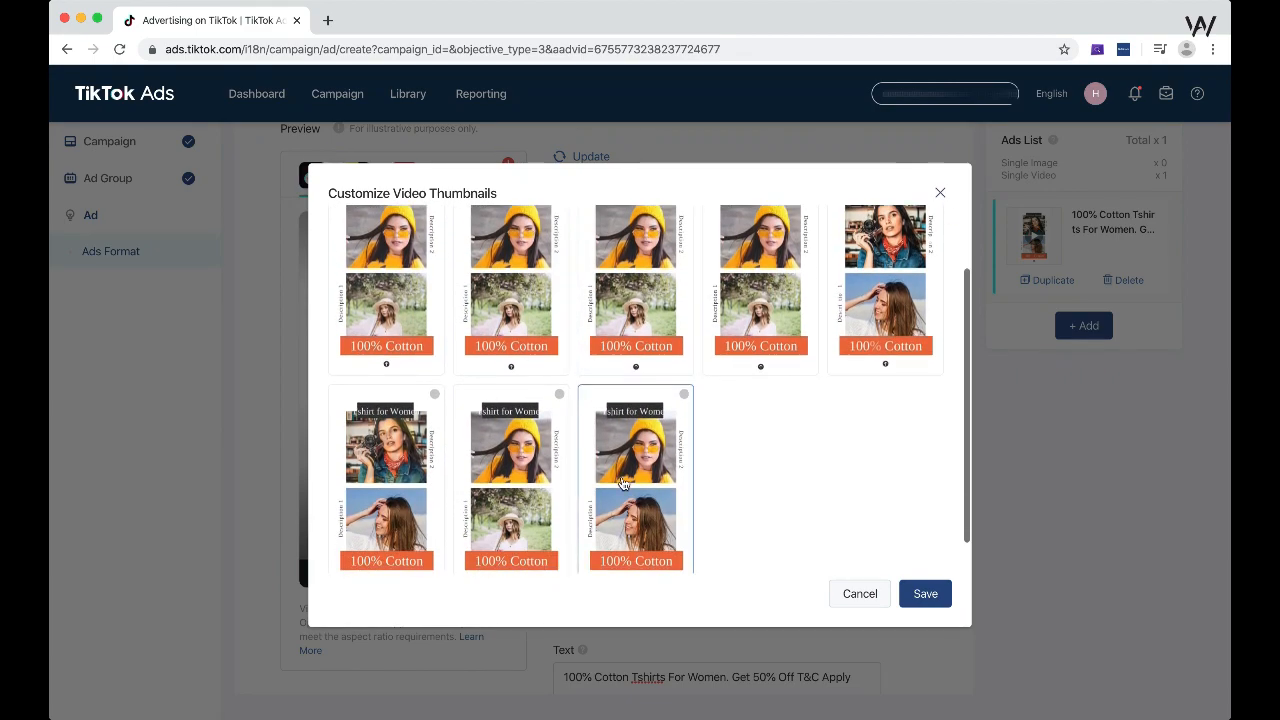
pyautogui.click(624, 484)
pyautogui.scroll(3, 806, 465)
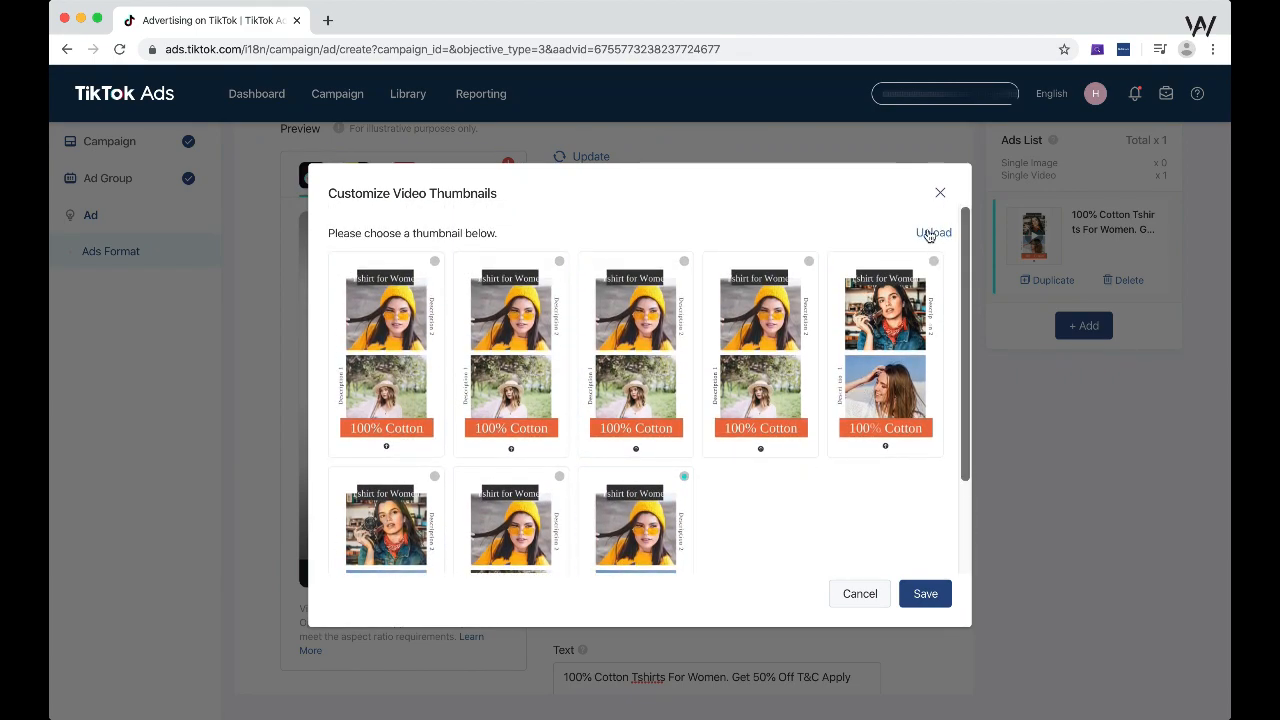
pyautogui.click(922, 593)
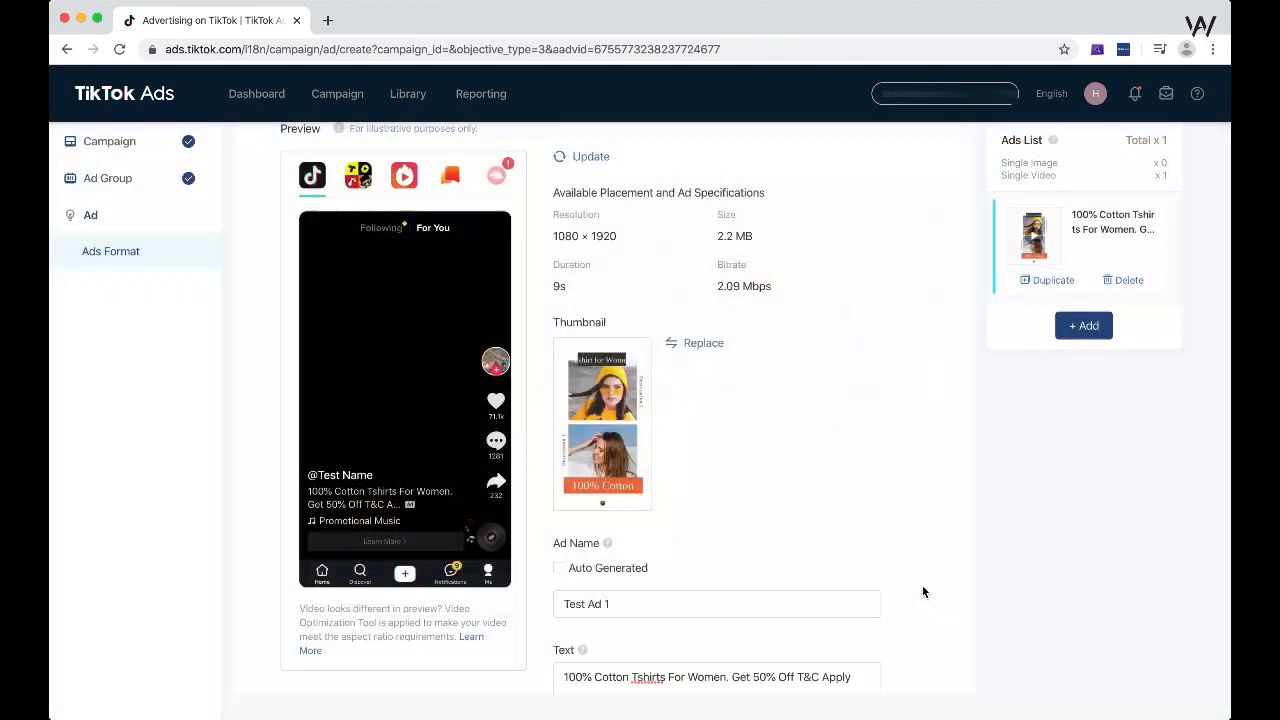
pyautogui.scroll(-3, 856, 351)
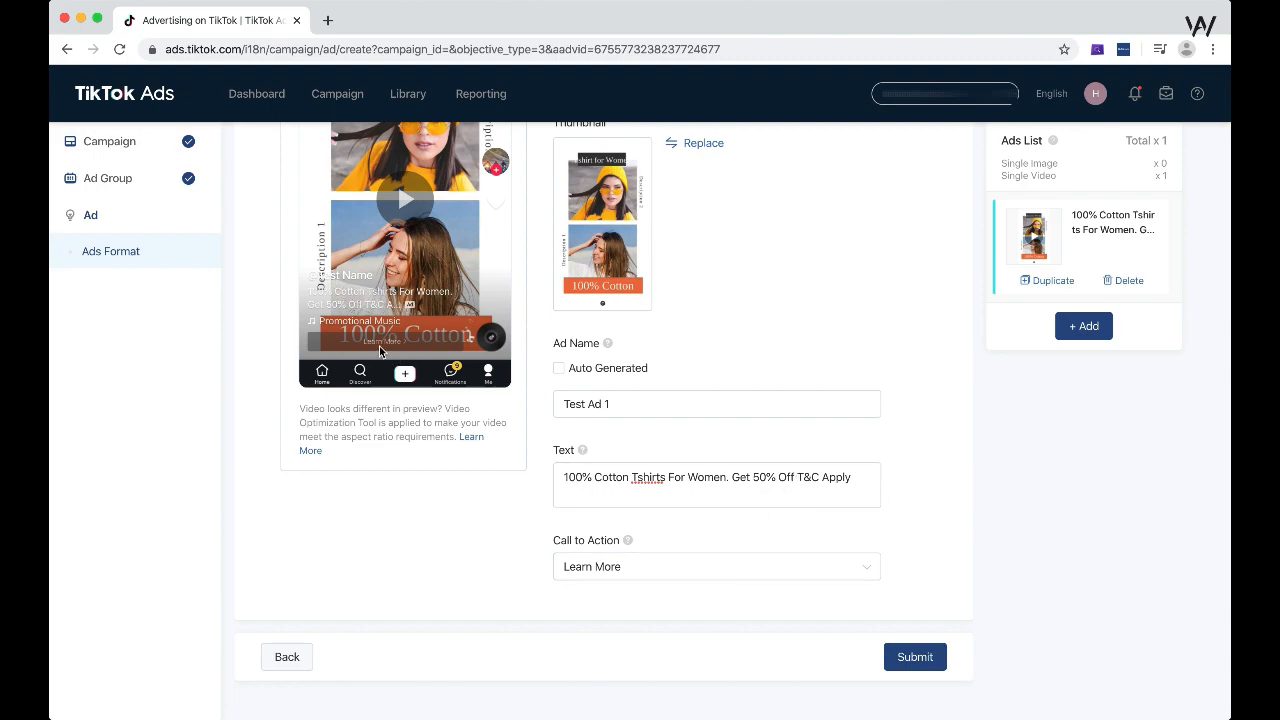
# Set the first ad's call to action to Shop Now
pyautogui.scroll(5, 379, 346)
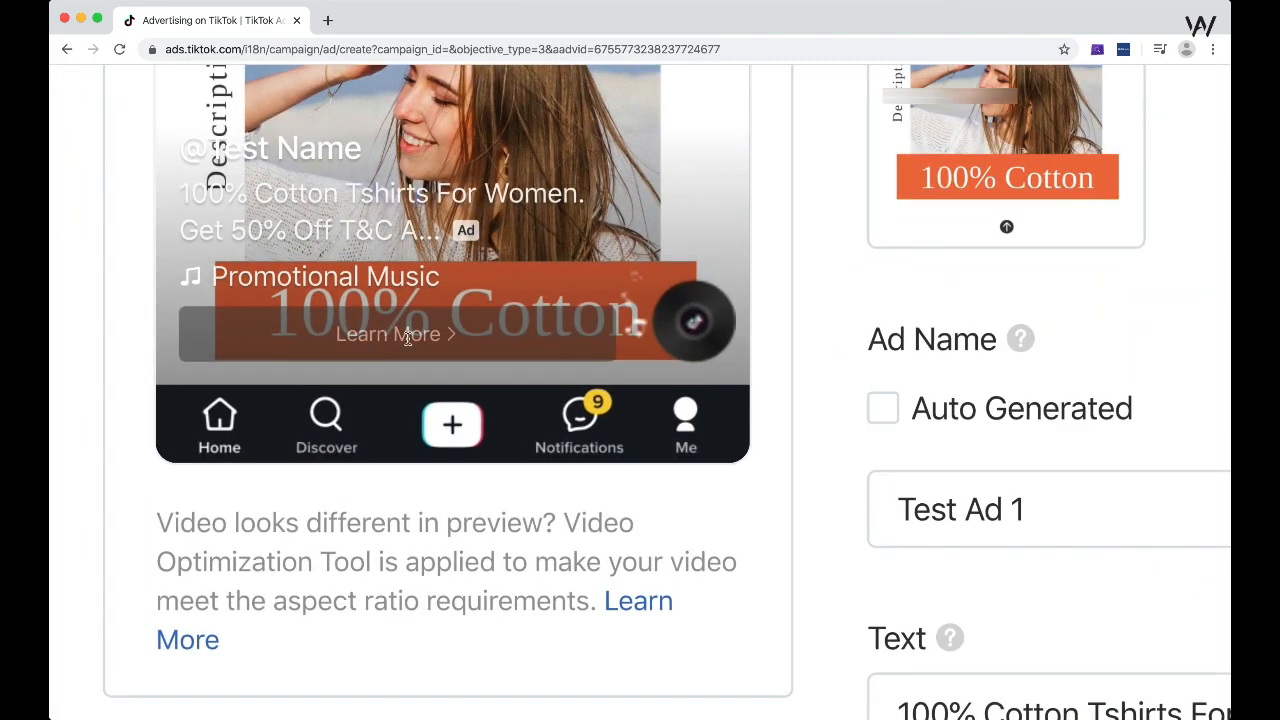
pyautogui.scroll(-5, 980, 486)
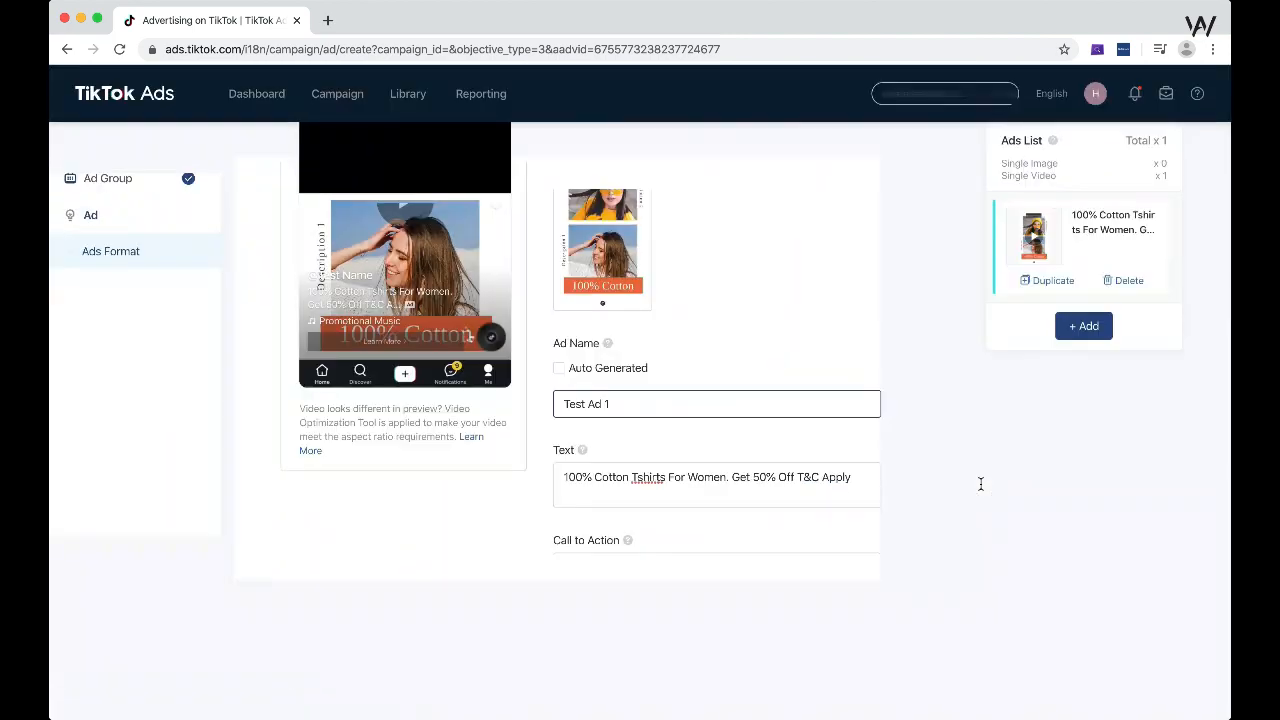
pyautogui.click(654, 568)
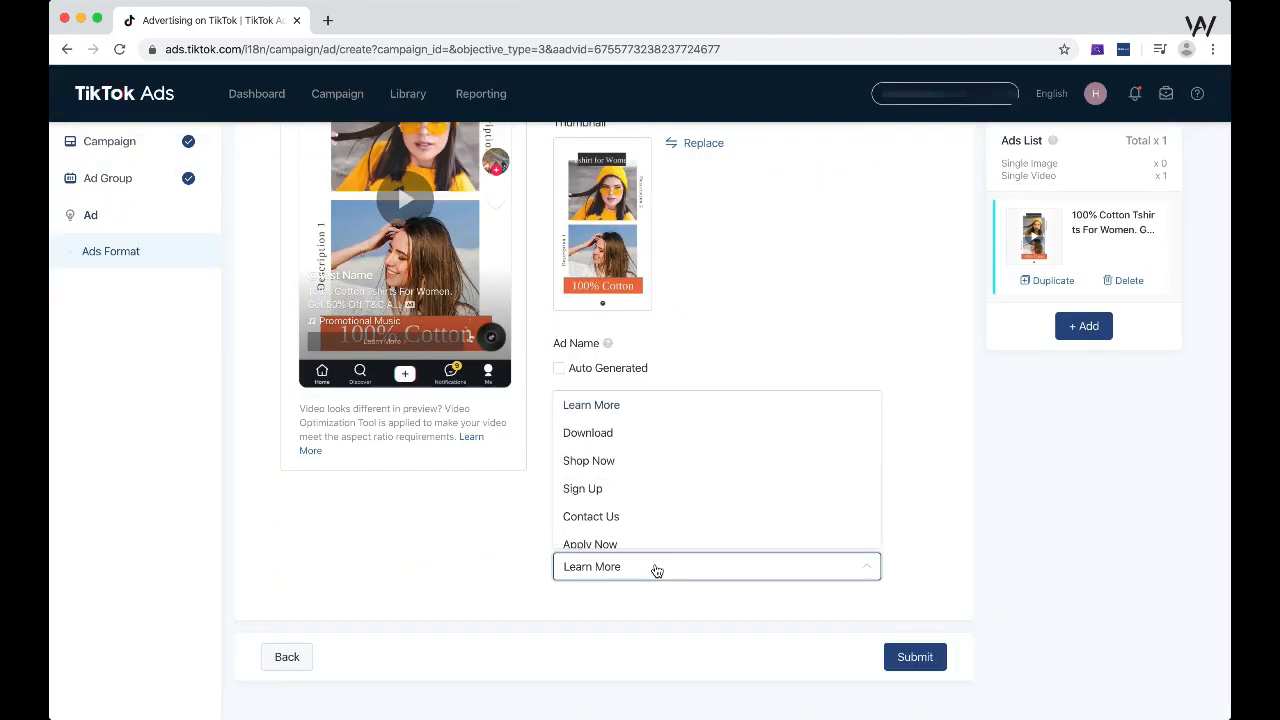
pyautogui.scroll(-1, 631, 464)
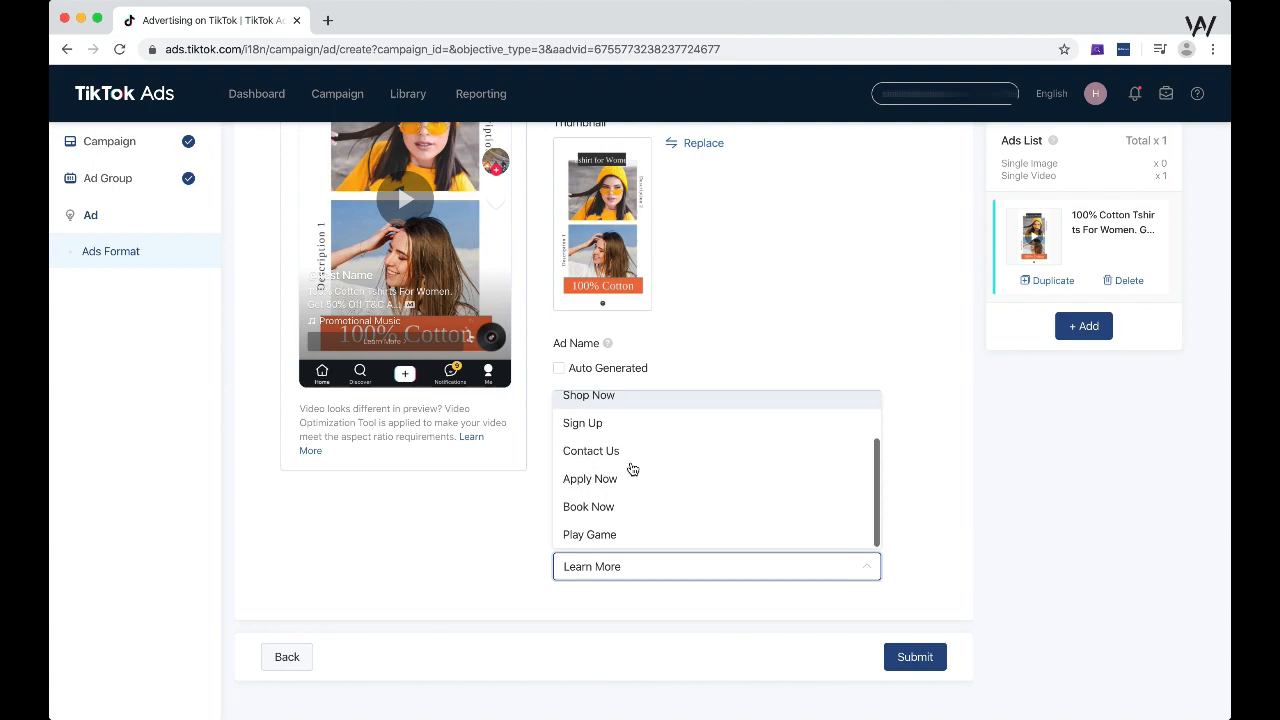
pyautogui.scroll(2, 631, 480)
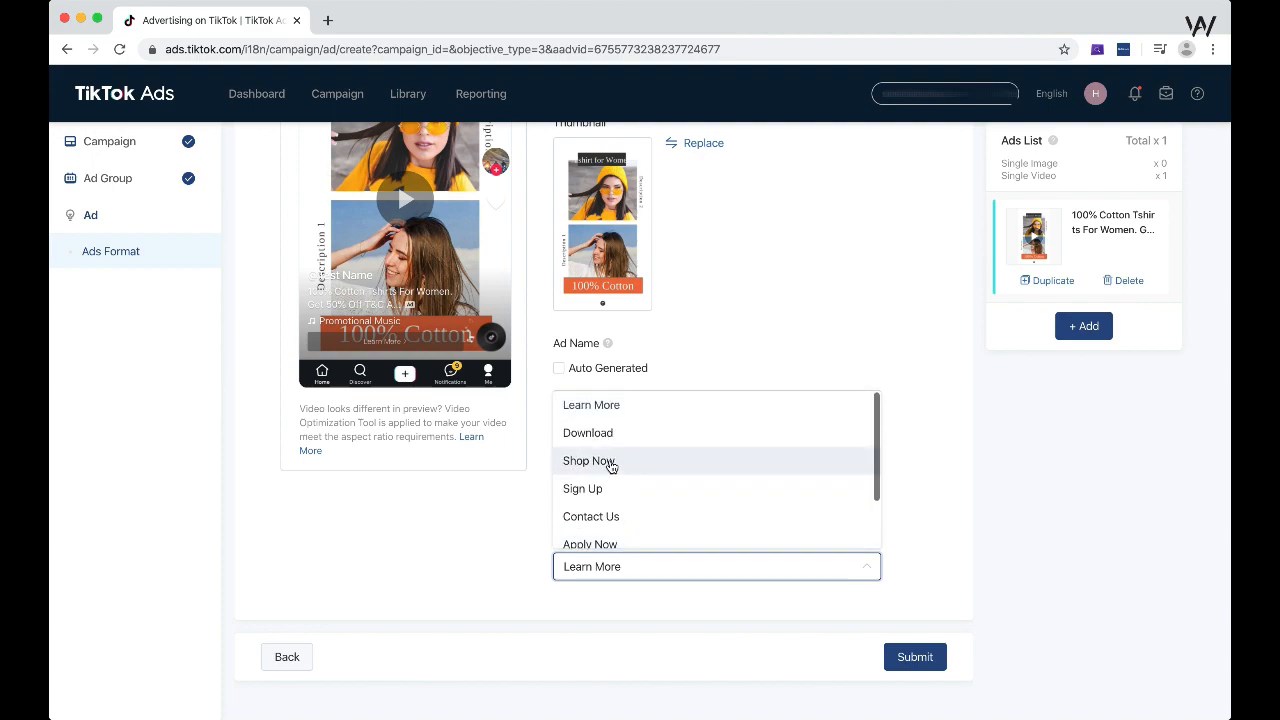
pyautogui.click(608, 463)
# Add a second single-video ad using the first video in the video library
pyautogui.scroll(5, 986, 483)
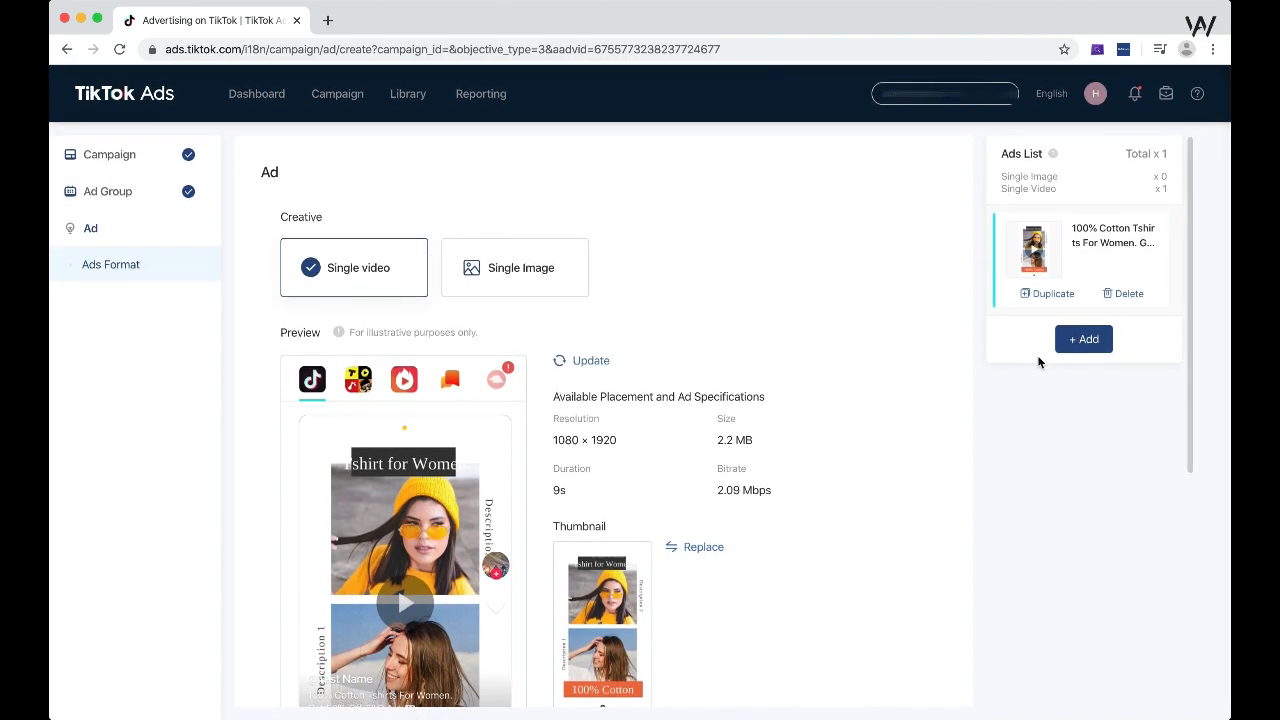
pyautogui.click(1088, 343)
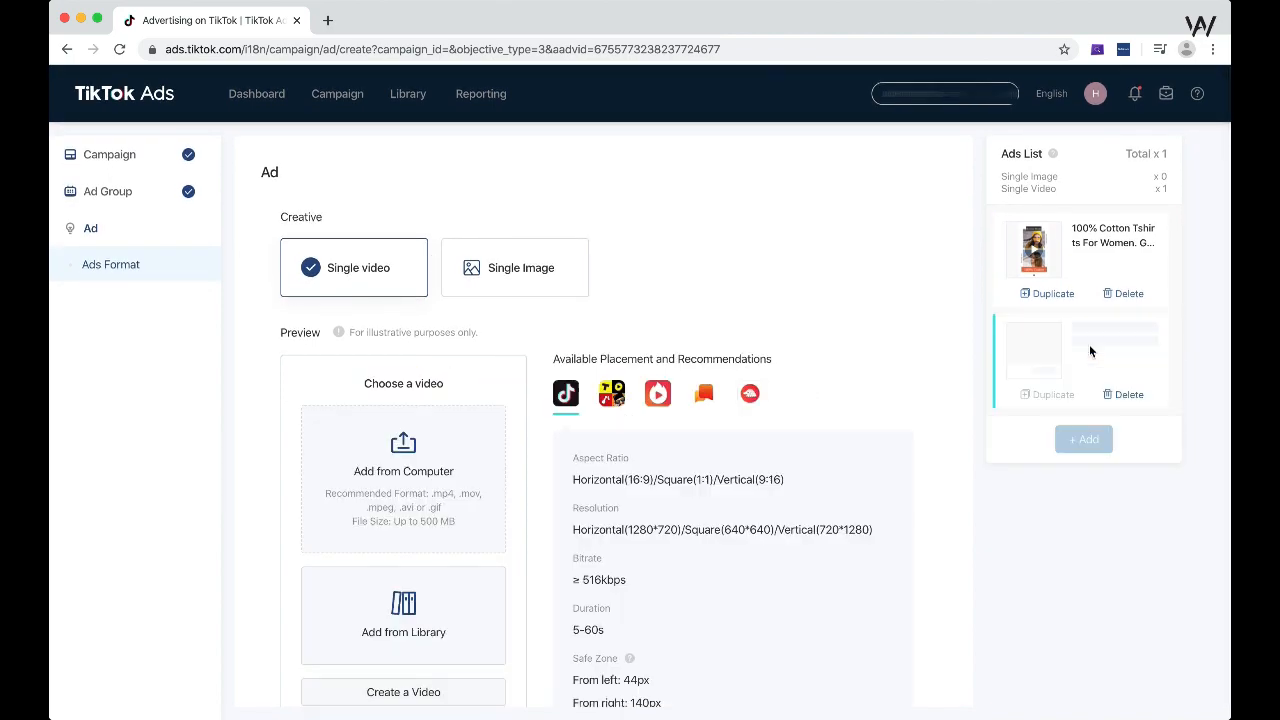
pyautogui.scroll(-2, 443, 437)
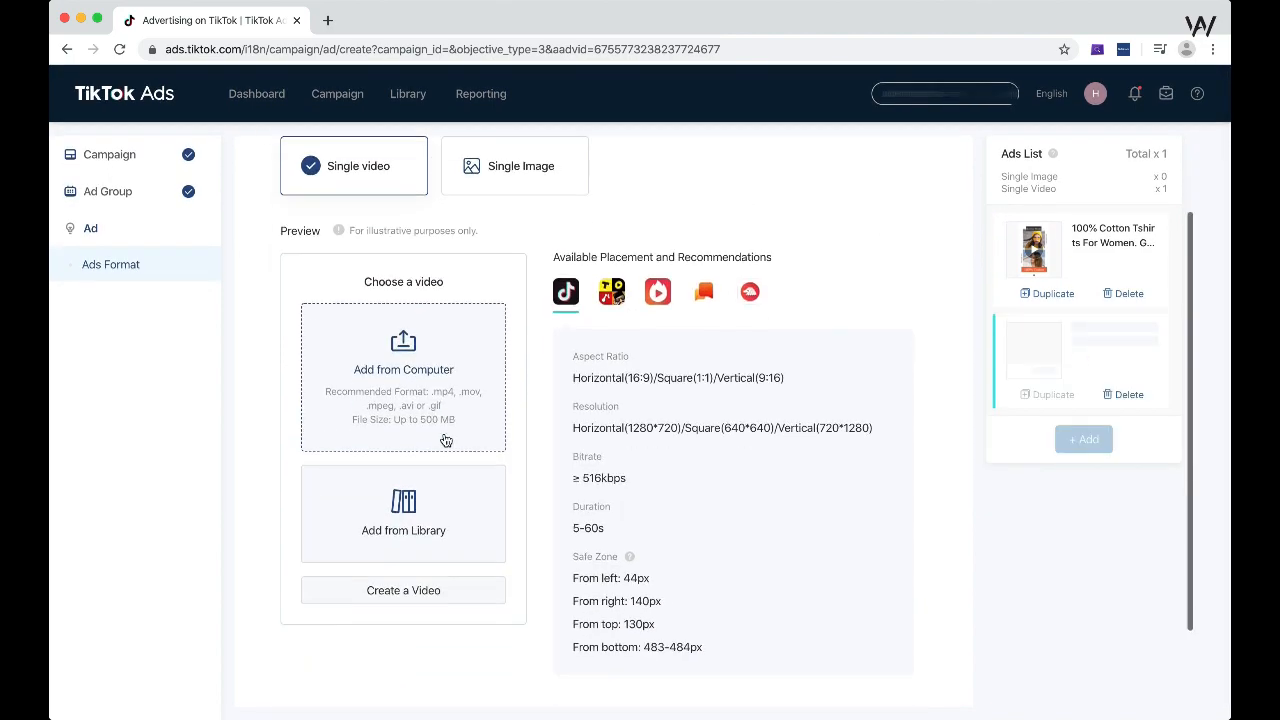
pyautogui.click(428, 520)
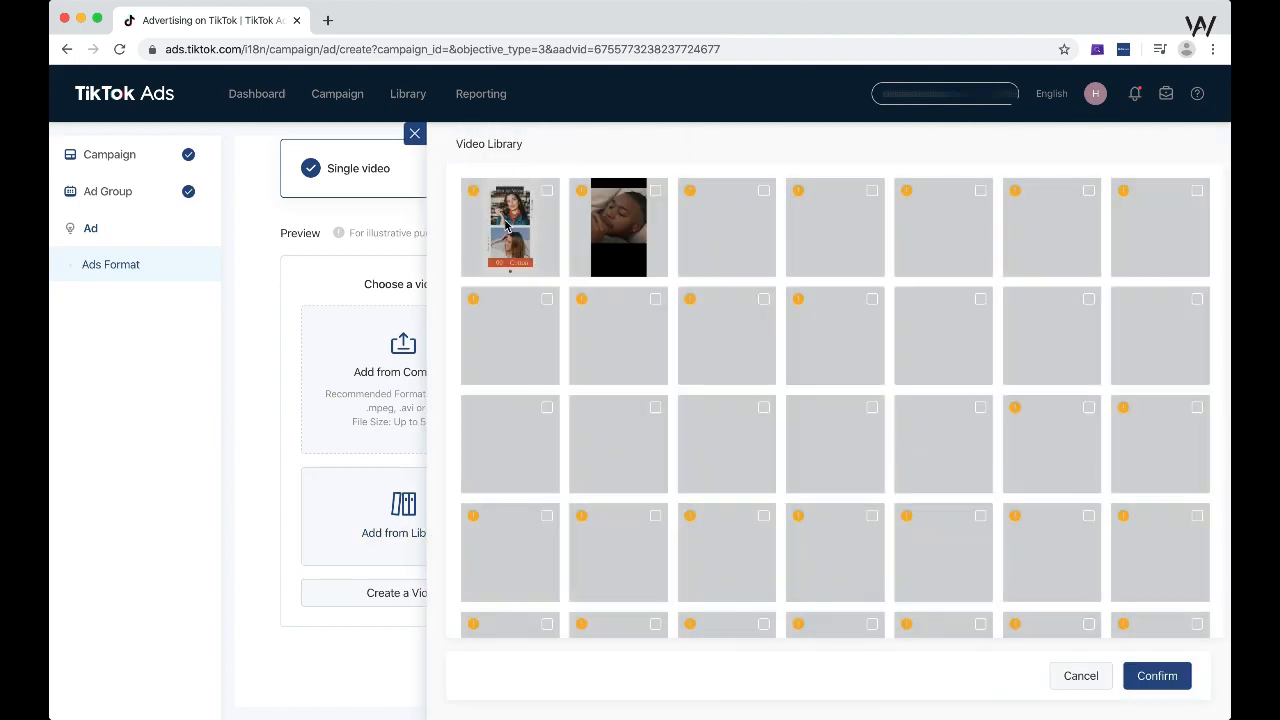
pyautogui.click(547, 190)
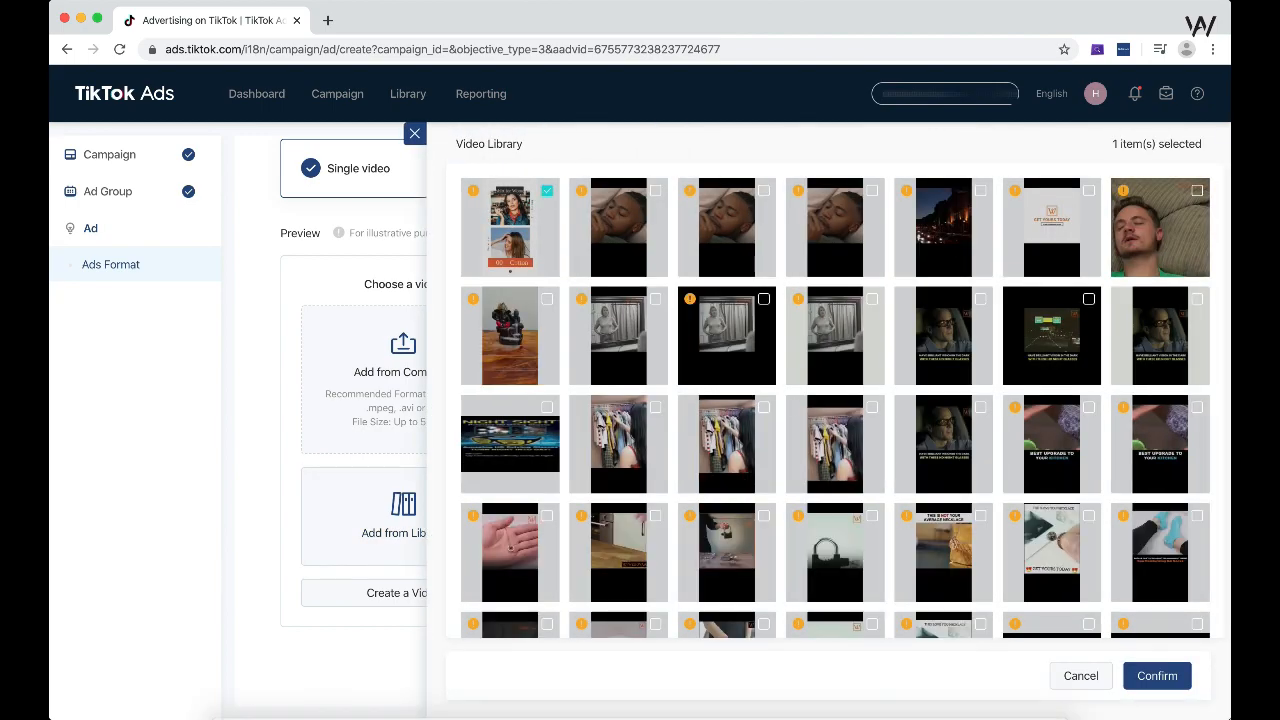
pyautogui.click(1157, 676)
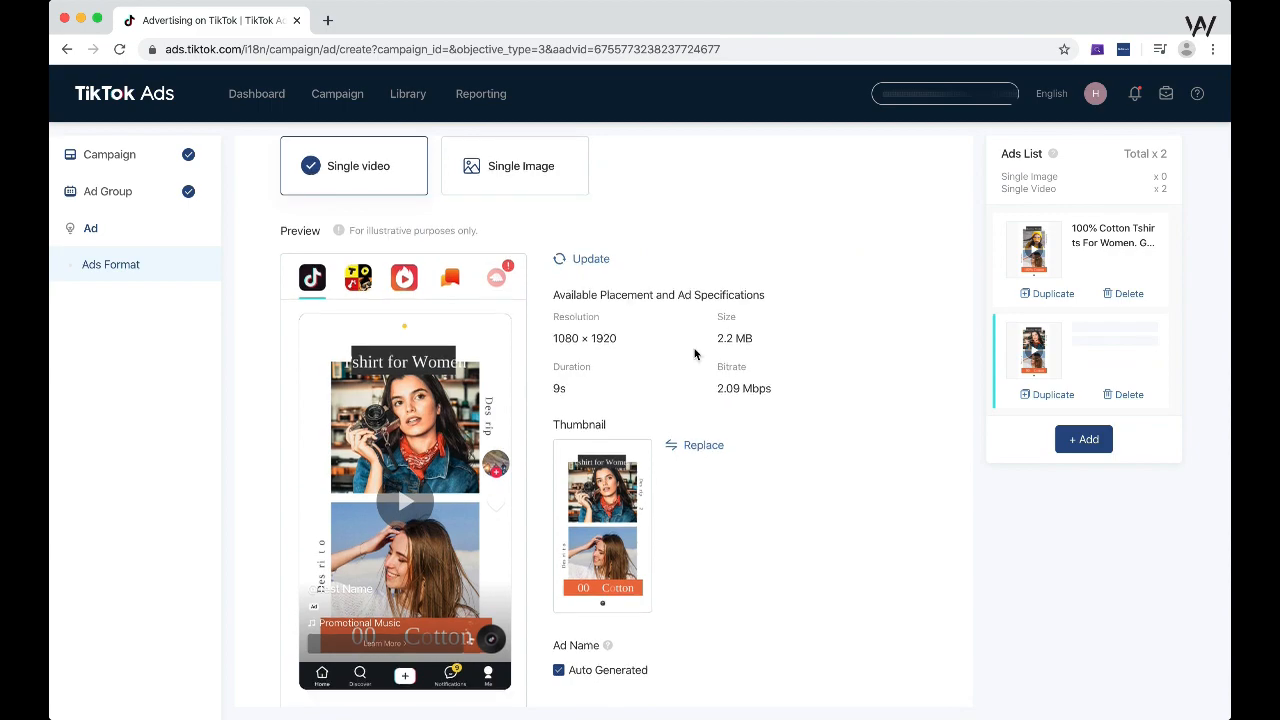
# Turn off the auto-generated name for the second ad and name it Test Ad 2
pyautogui.scroll(-2, 695, 354)
pyautogui.scroll(-4, 695, 354)
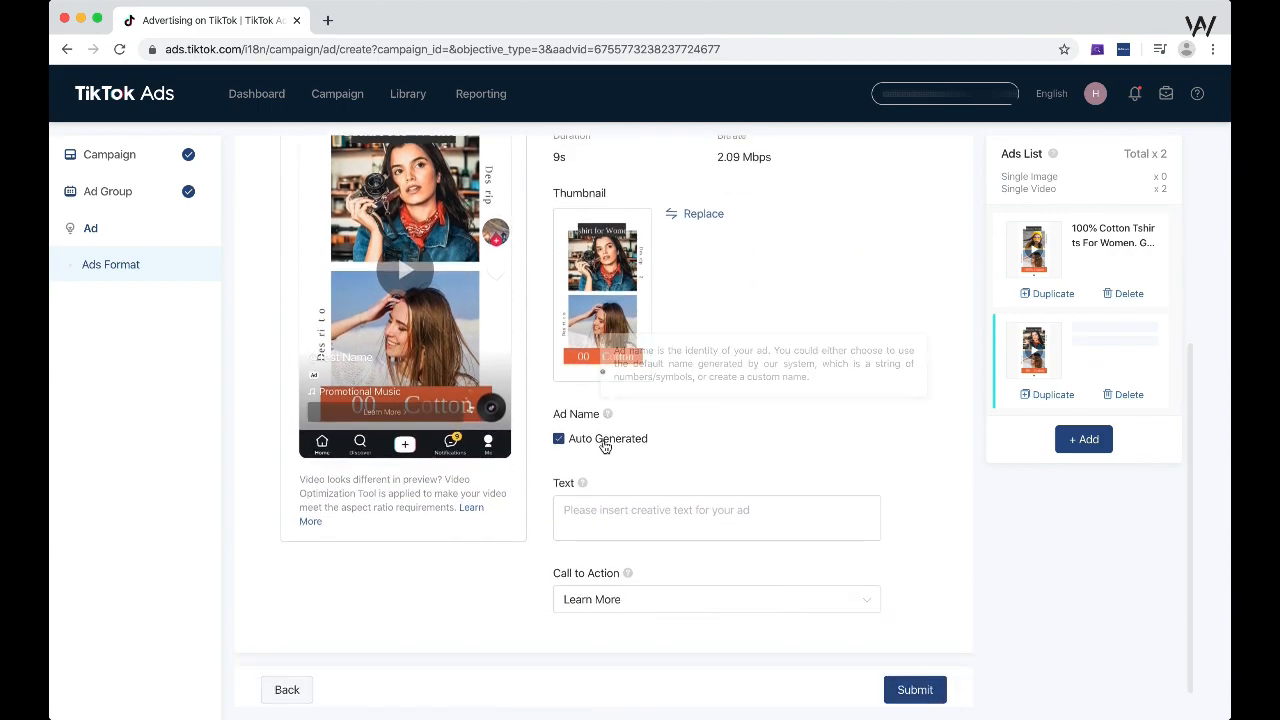
pyautogui.click(600, 438)
pyautogui.click(649, 467)
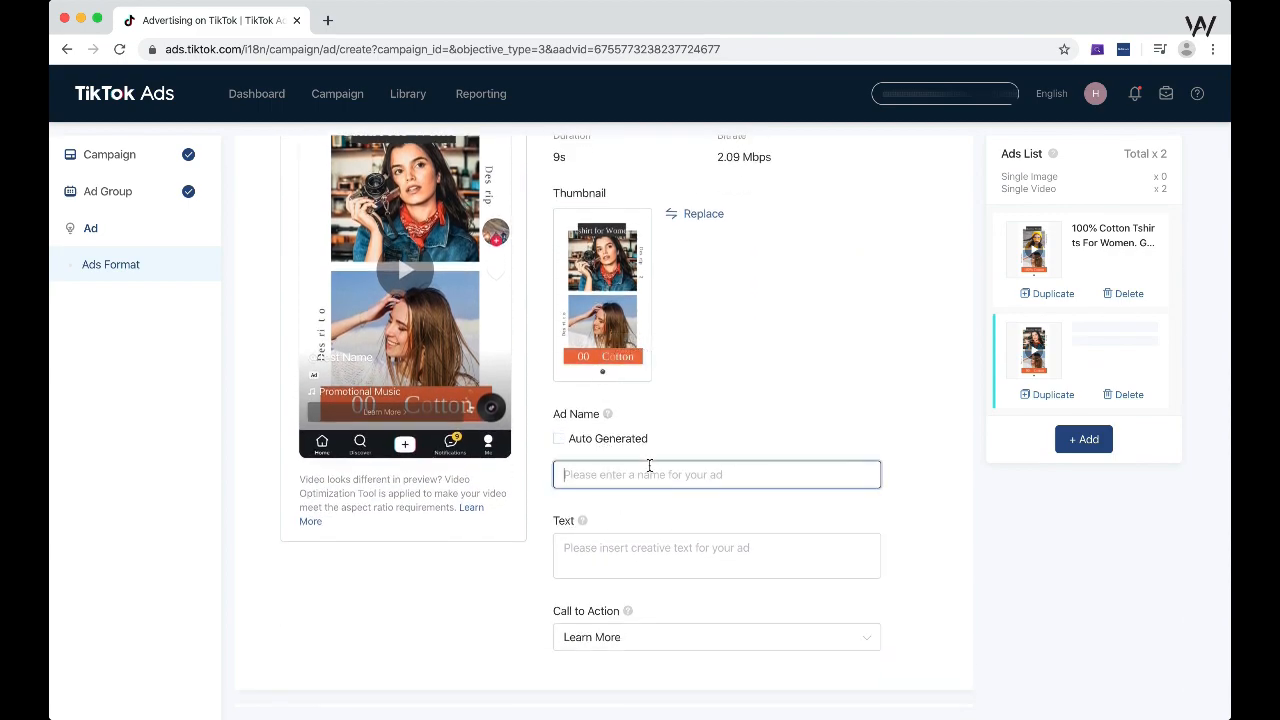
pyautogui.write('Test Ad 2')
# Enter "Premium Cotton Tshirt for Women" as the creative text of Test Ad 2
pyautogui.click(684, 563)
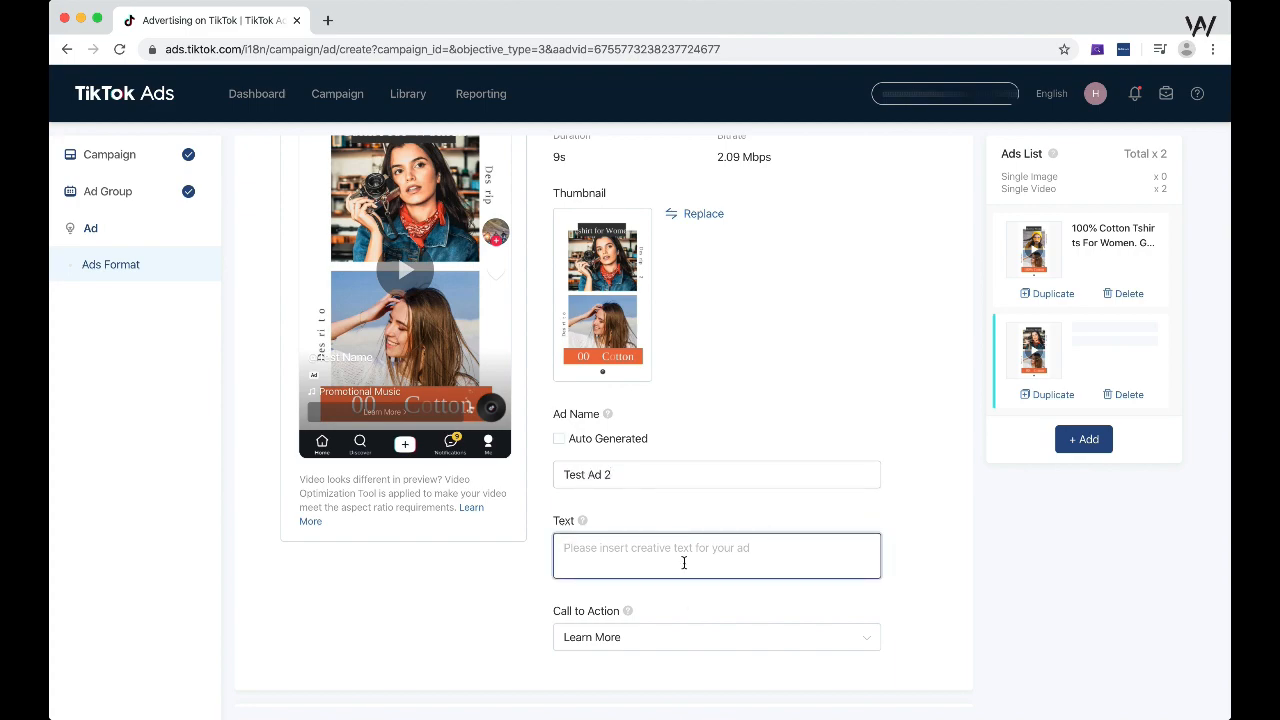
pyautogui.write('Tshgirt')
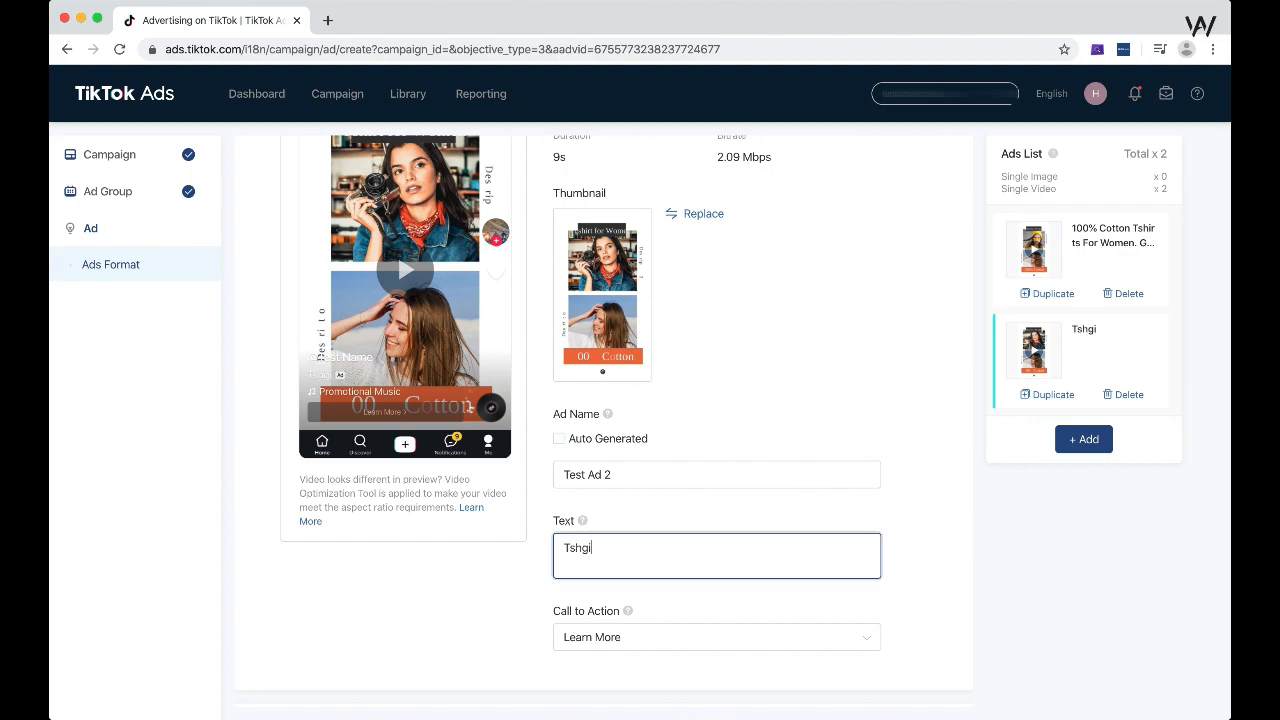
pyautogui.press('BackSpace')
pyautogui.press('BackSpace')
pyautogui.press('BackSpace')
pyautogui.press('BackSpace')
pyautogui.write('i')
pyautogui.press('BackSpace')
pyautogui.press('BackSpace')
pyautogui.press('BackSpace')
pyautogui.press('BackSpace')
pyautogui.write('Premium Cotton')
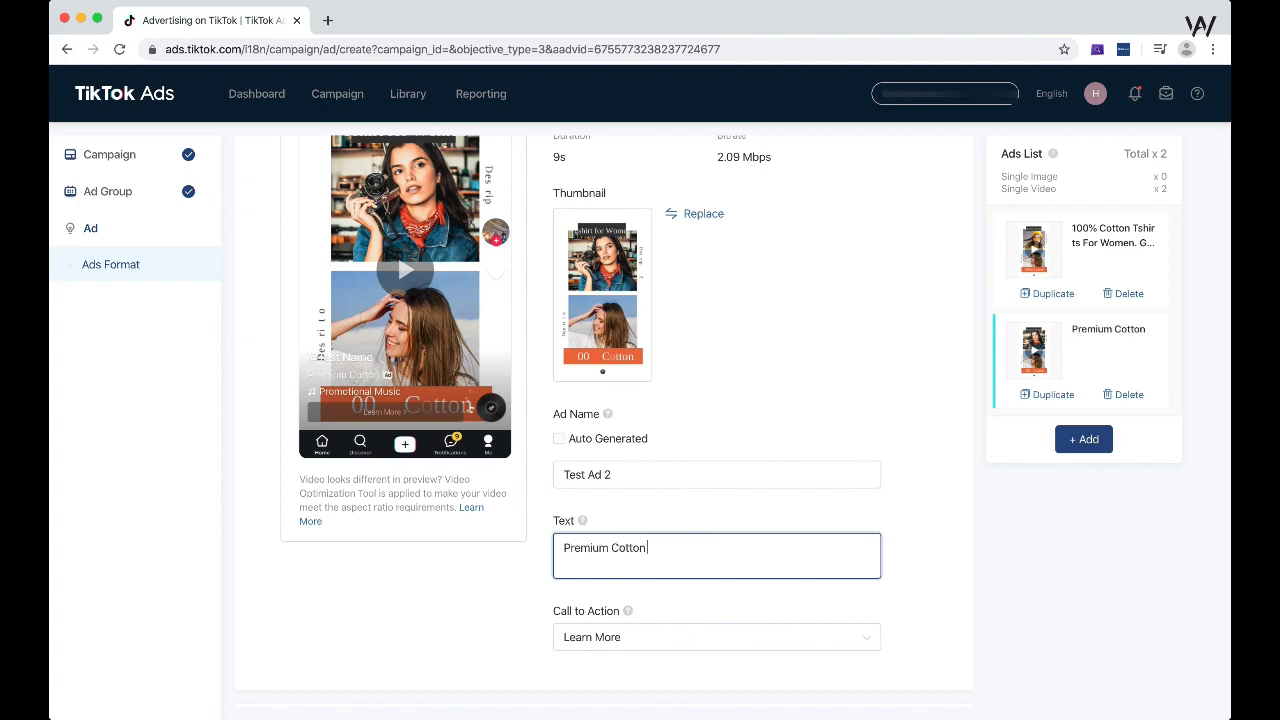
pyautogui.write(' TShirt for')
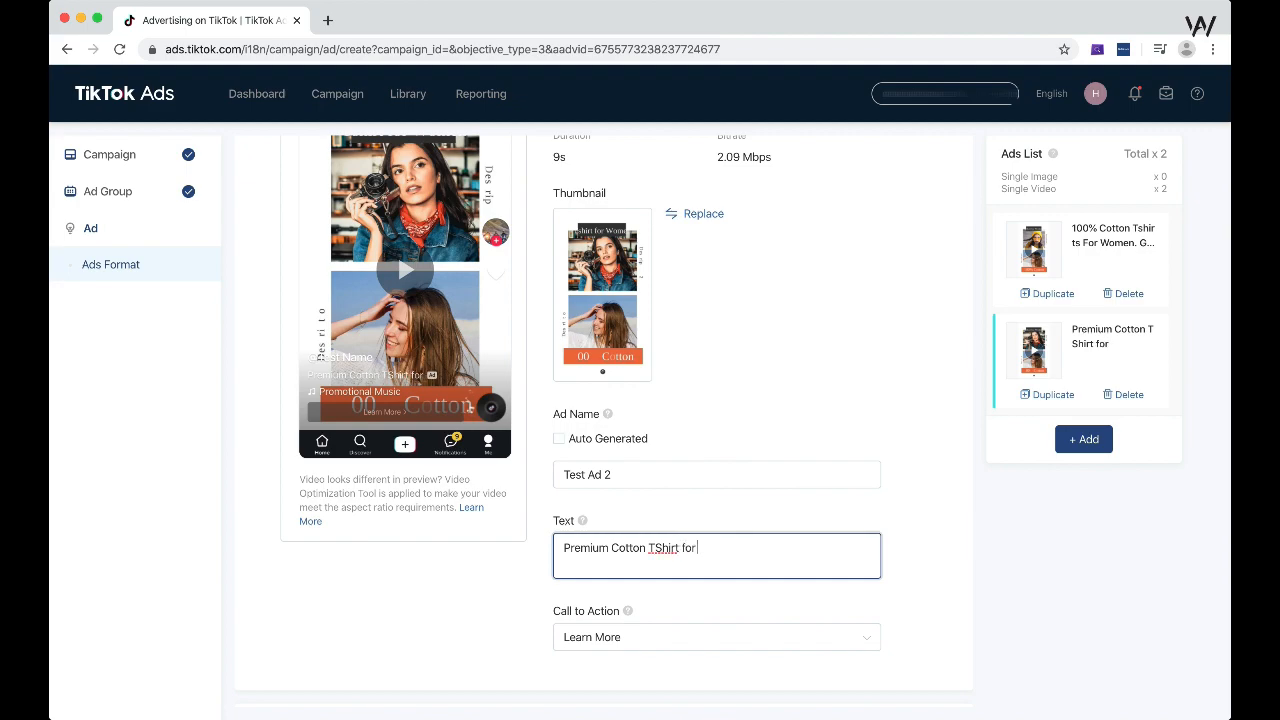
pyautogui.write(' Women')
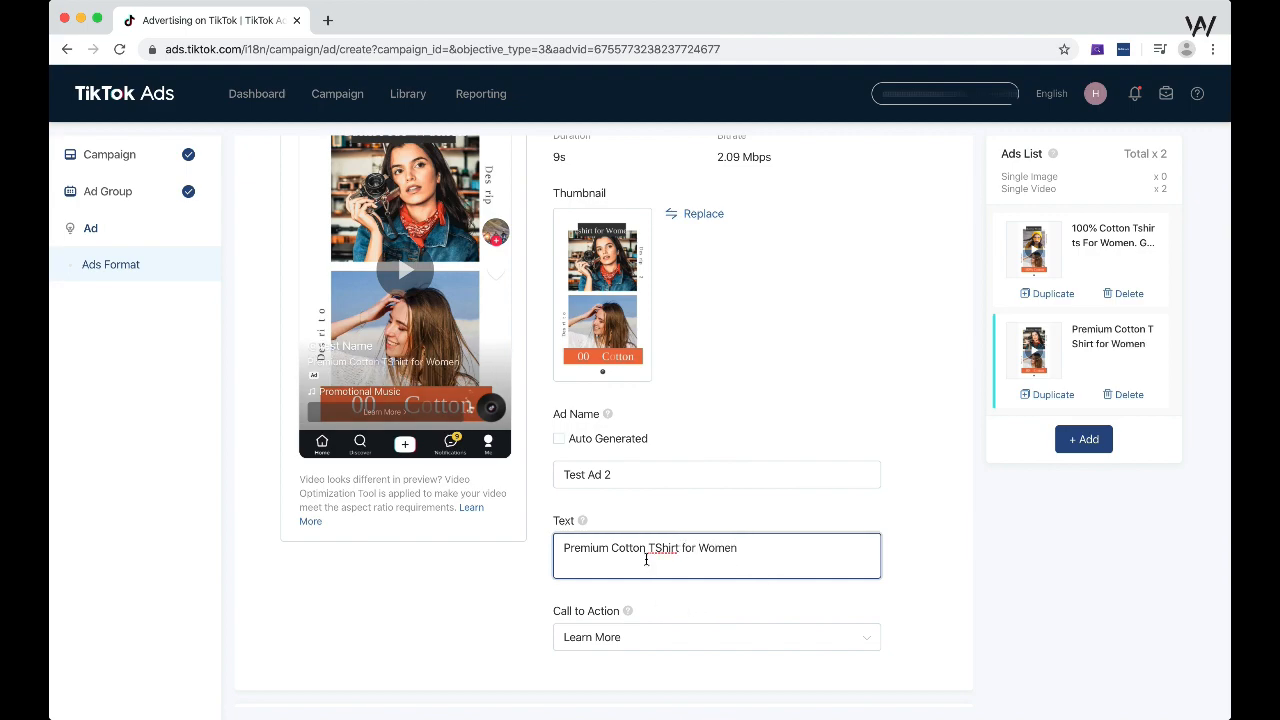
pyautogui.press('BackSpace')
pyautogui.write('s')
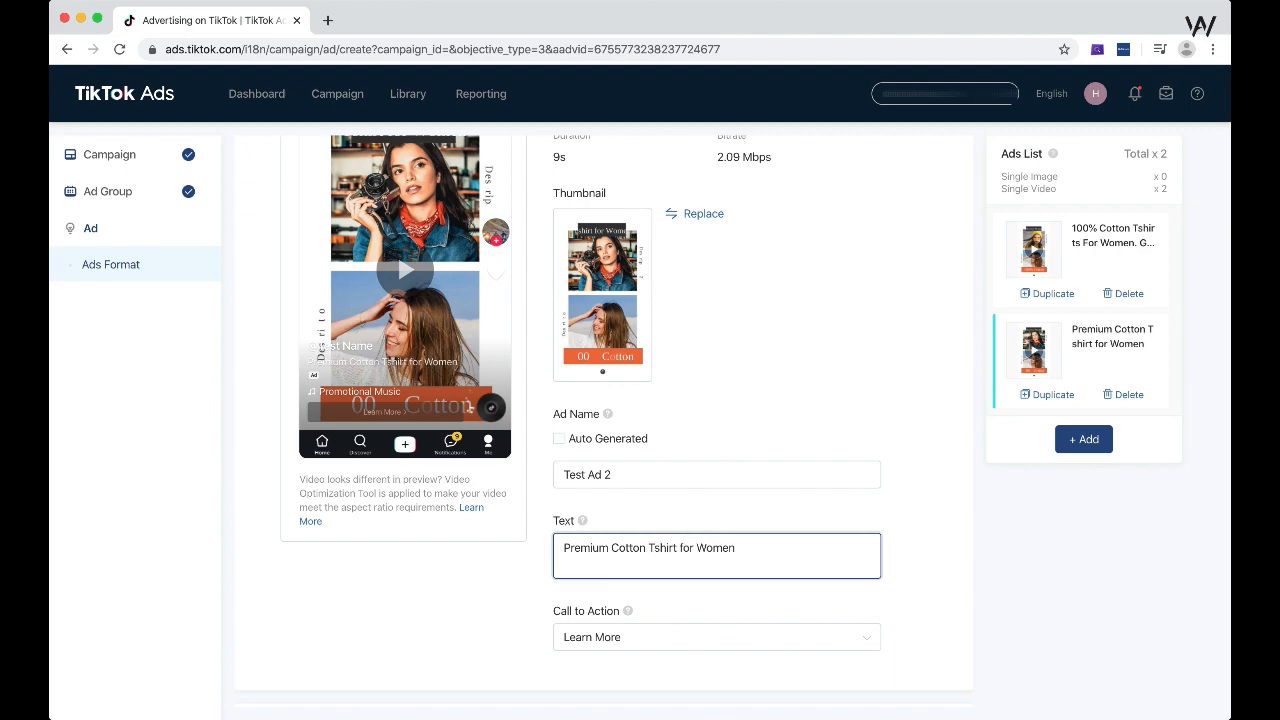
pyautogui.click(718, 465)
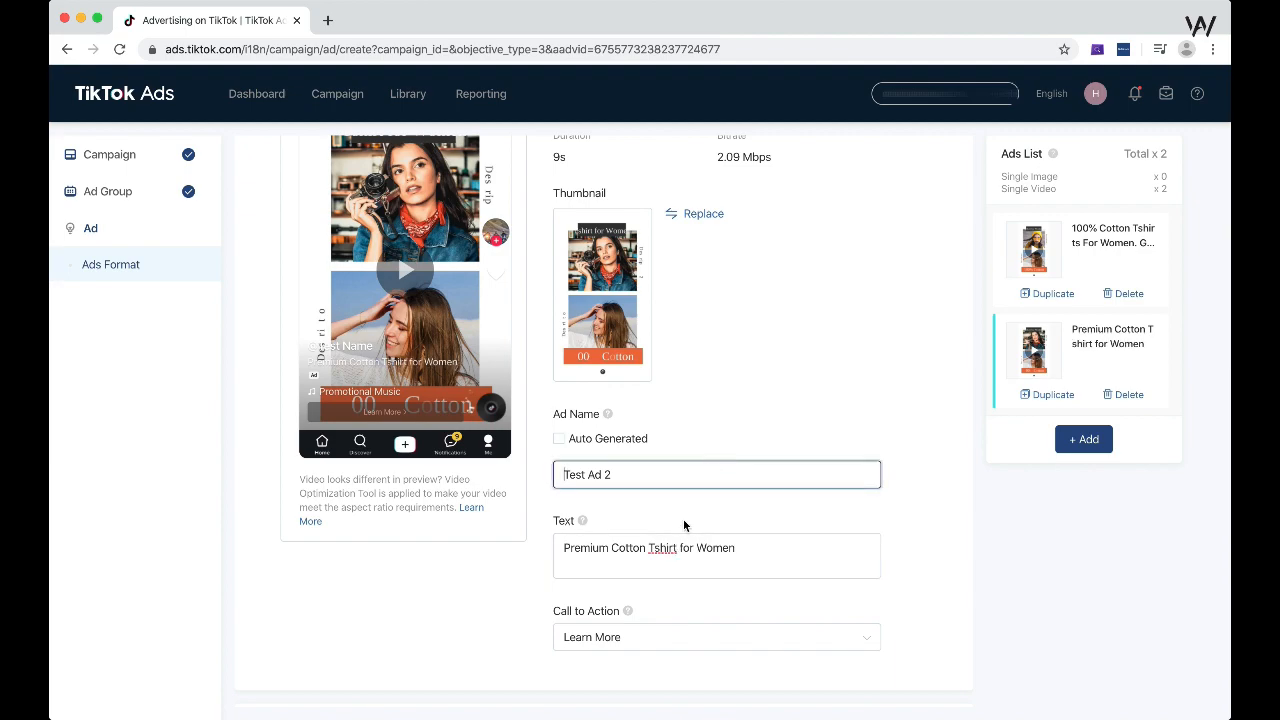
pyautogui.click(657, 556)
# Set the call to action of Test Ad 2 to Shop Now
pyautogui.scroll(2, 634, 422)
pyautogui.scroll(-3, 638, 418)
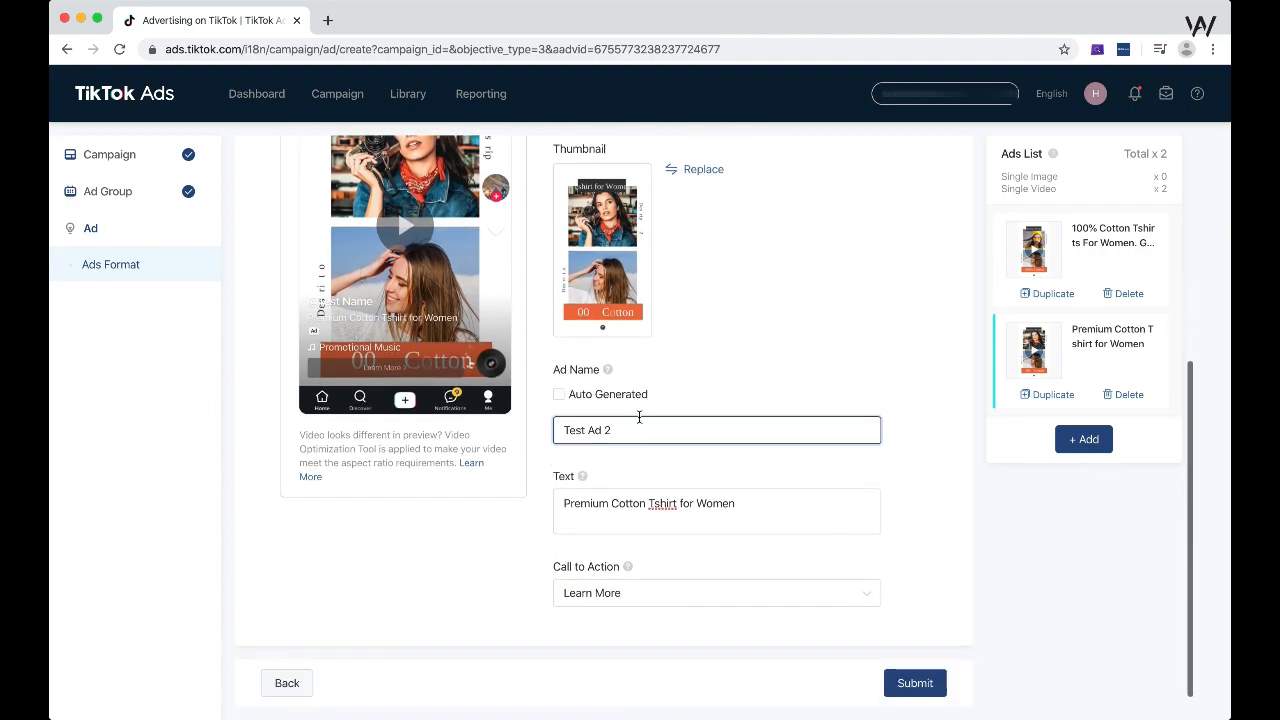
pyautogui.click(660, 594)
pyautogui.scroll(1, 660, 462)
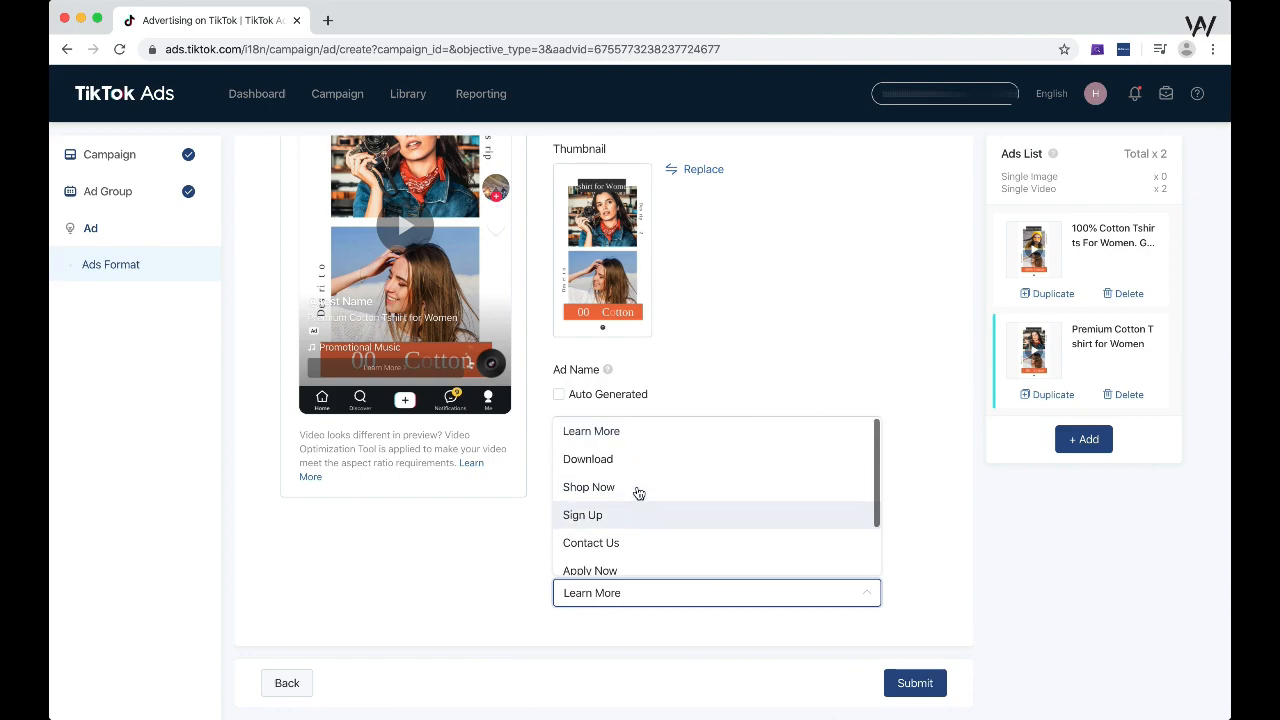
pyautogui.click(648, 501)
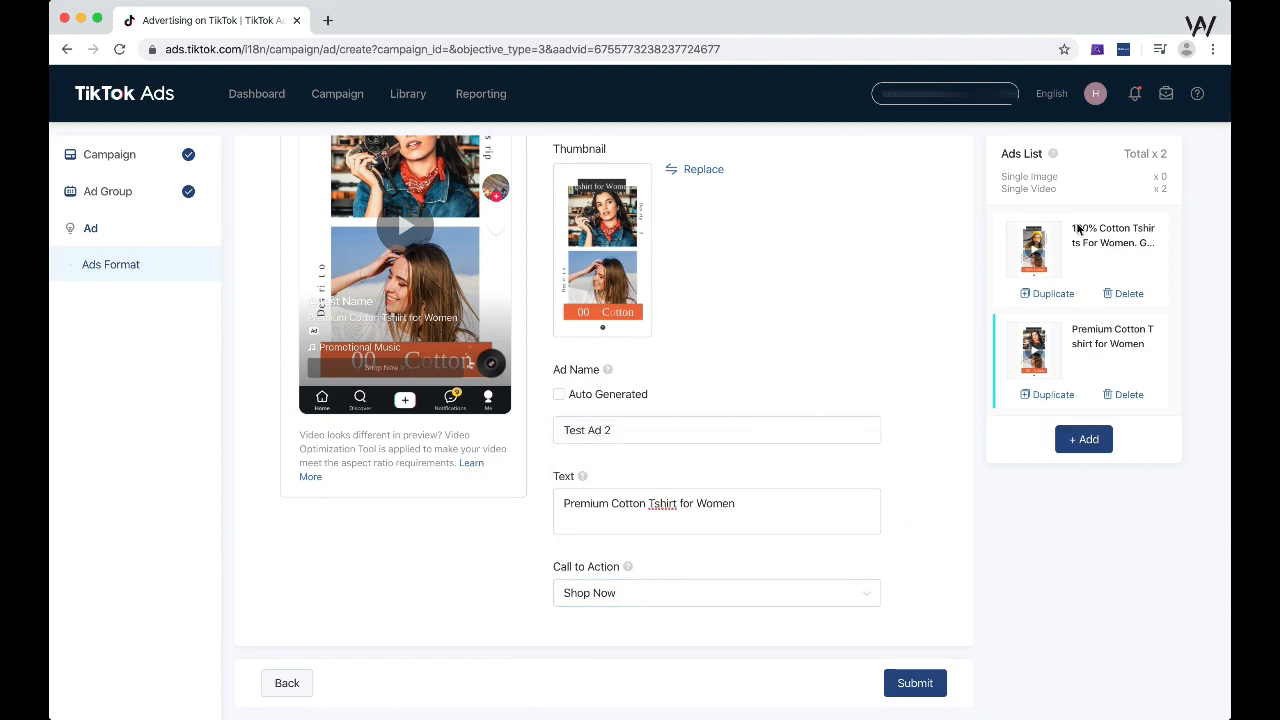
# Review the creative text, thumbnail and preview of Test Ad 2
pyautogui.click(562, 505)
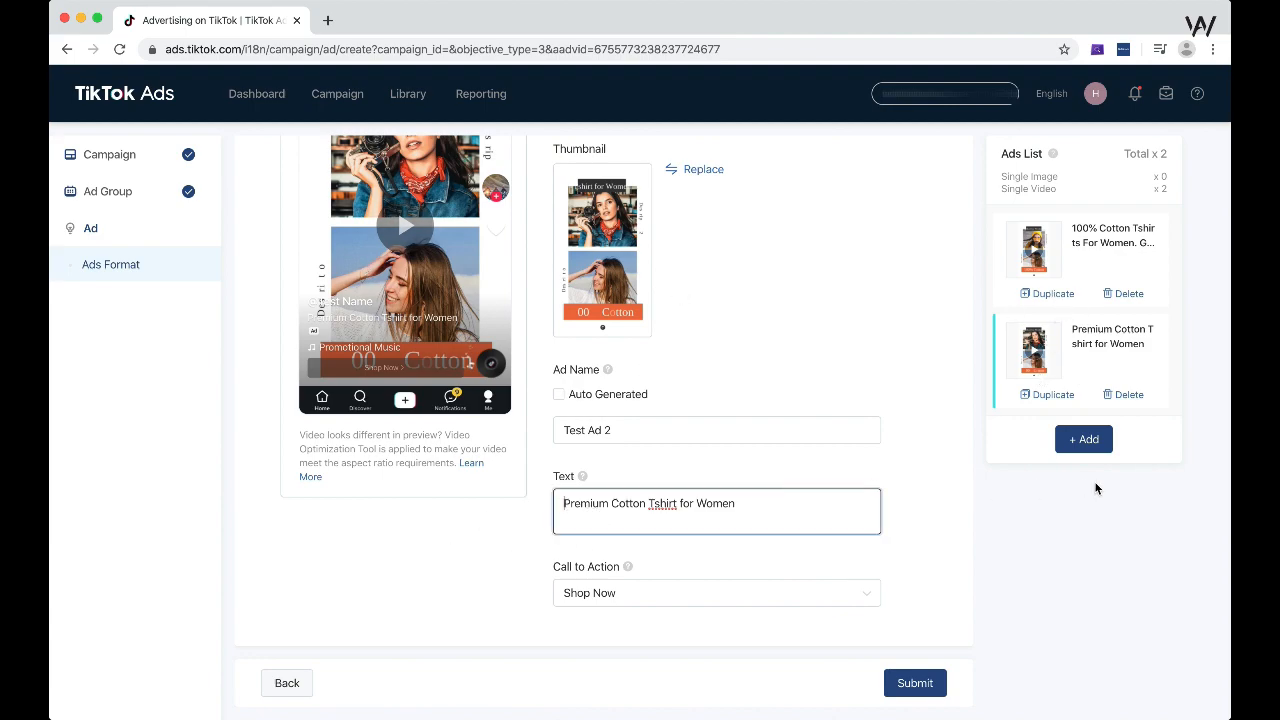
pyautogui.hotkey('alt', 'shift', 'Left')
pyautogui.hotkey('alt', 'shift', 'Left')
pyautogui.hotkey('alt', 'shift', 'Left')
pyautogui.hotkey('alt', 'shift', 'Left')
pyautogui.hotkey('alt', 'shift', 'Left')
pyautogui.click(810, 517)
pyautogui.scroll(1, 810, 517)
pyautogui.tripleClick(793, 524)
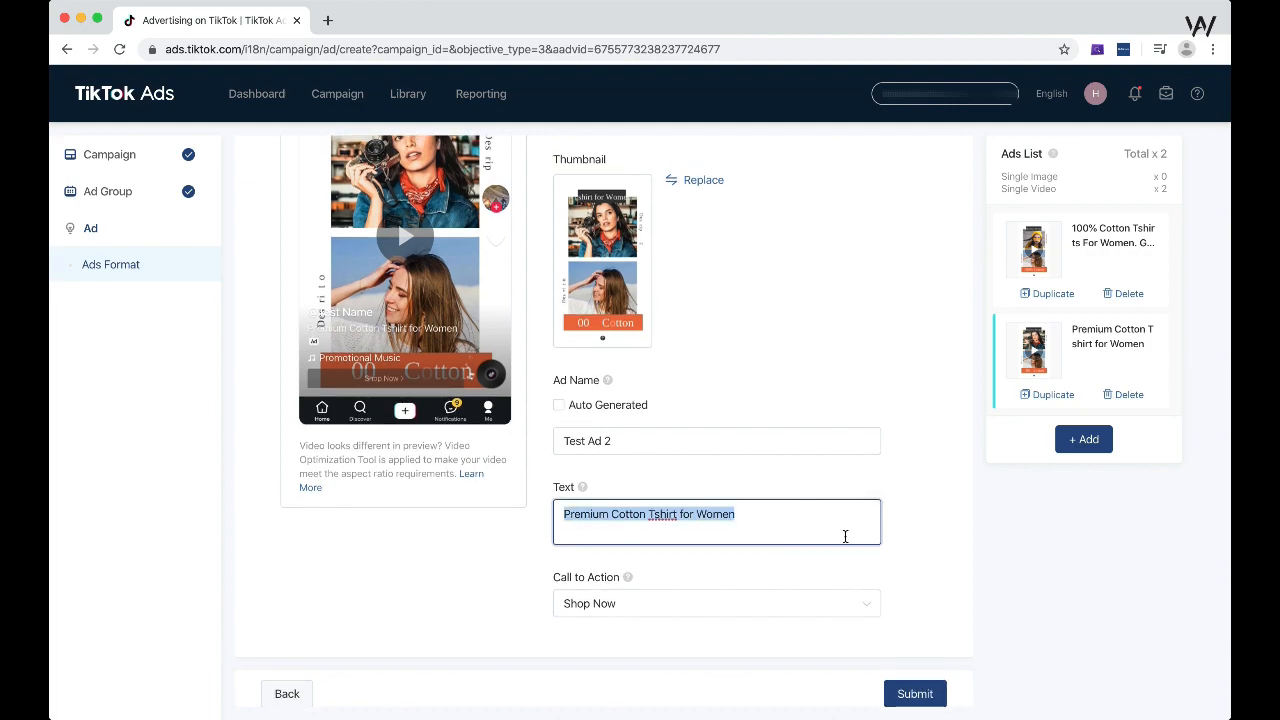
pyautogui.click(846, 537)
pyautogui.scroll(3, 762, 462)
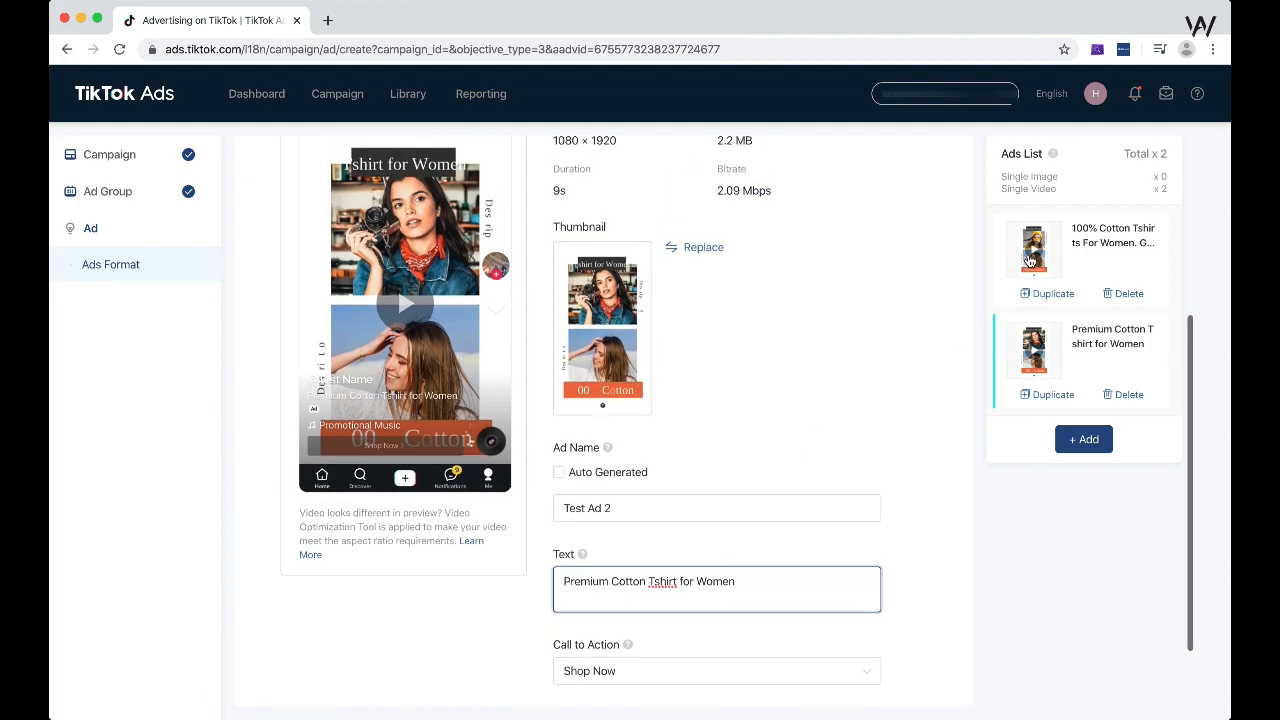
pyautogui.scroll(2, 797, 357)
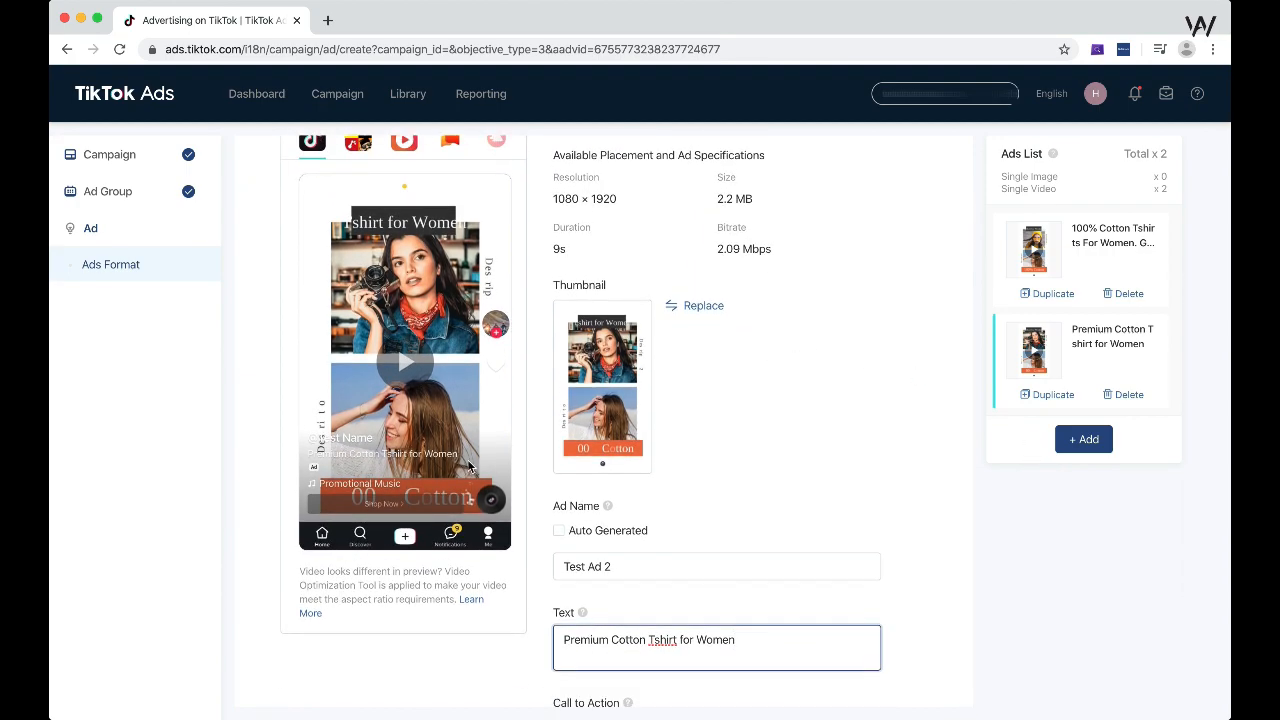
pyautogui.scroll(-5, 786, 406)
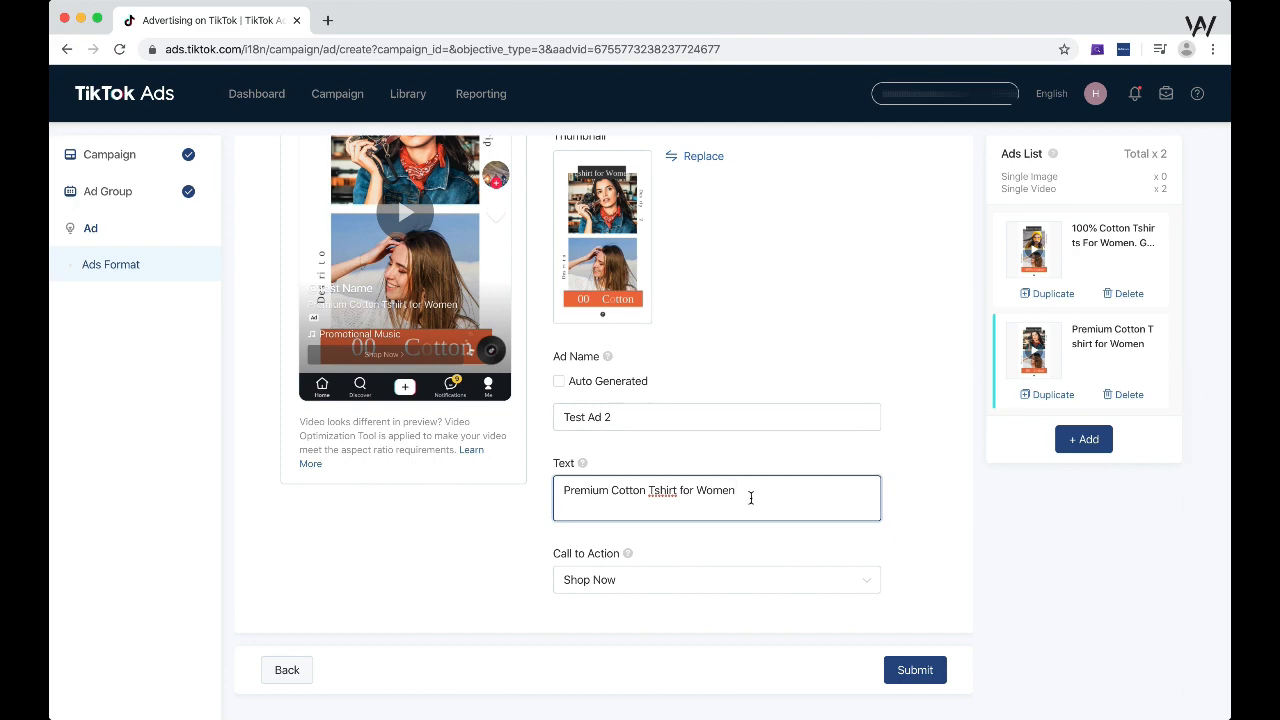
pyautogui.moveTo(737, 494); pyautogui.dragTo(563, 494)
pyautogui.click(740, 503)
# Submit the campaign with both ads and dismiss the GST tax info notice
pyautogui.click(914, 671)
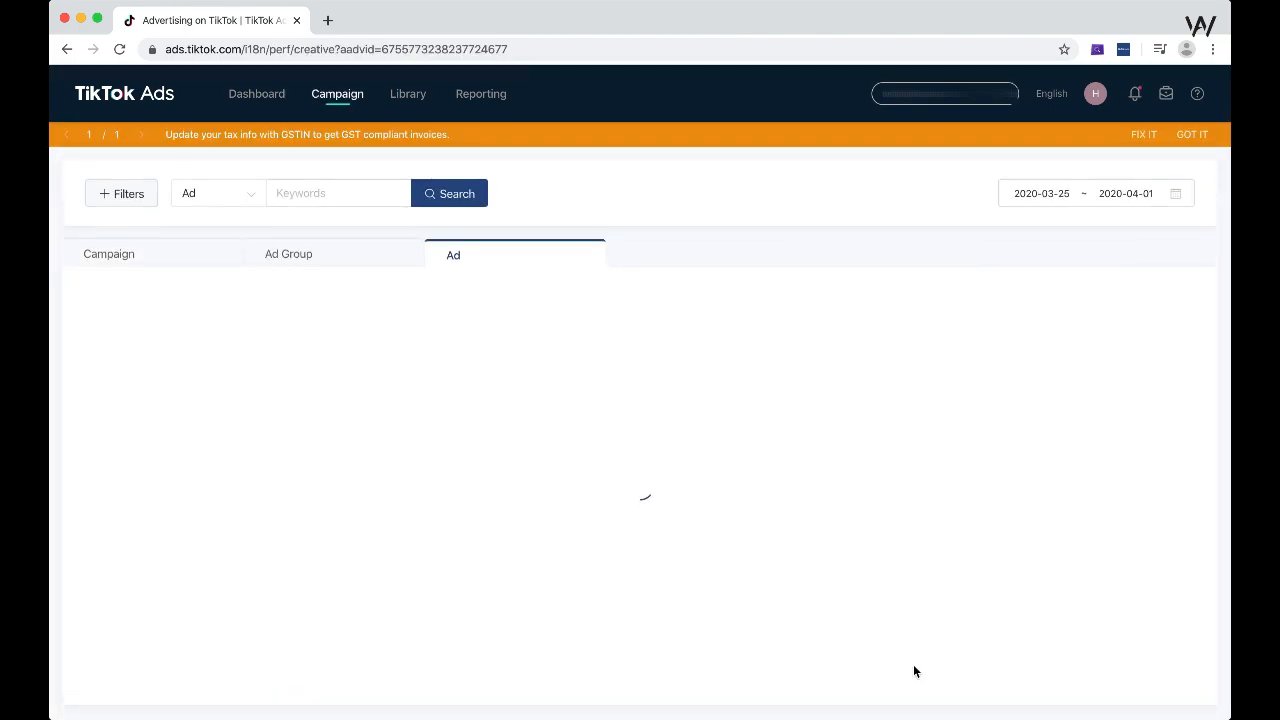
pyautogui.click(1196, 135)
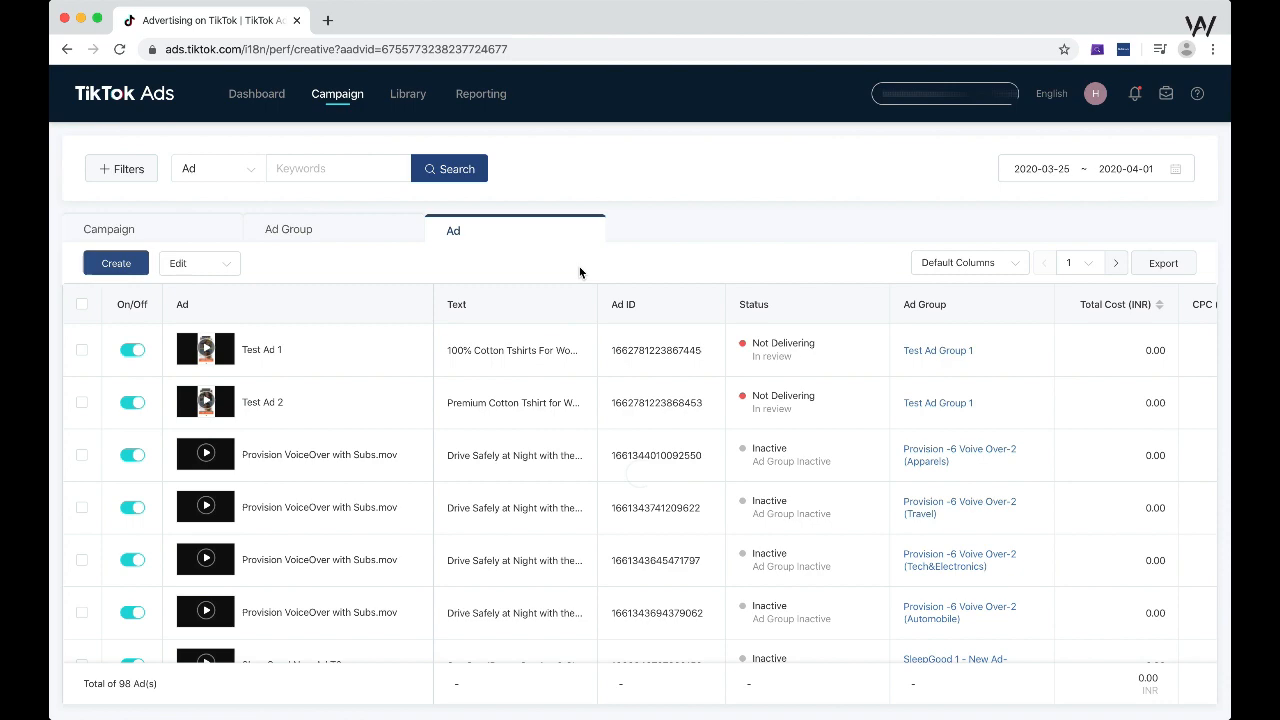
# Open the ad groups of Test Campaign and examine Test Ad Group 1's budget, bid, scheduling and performance columns
pyautogui.click(155, 227)
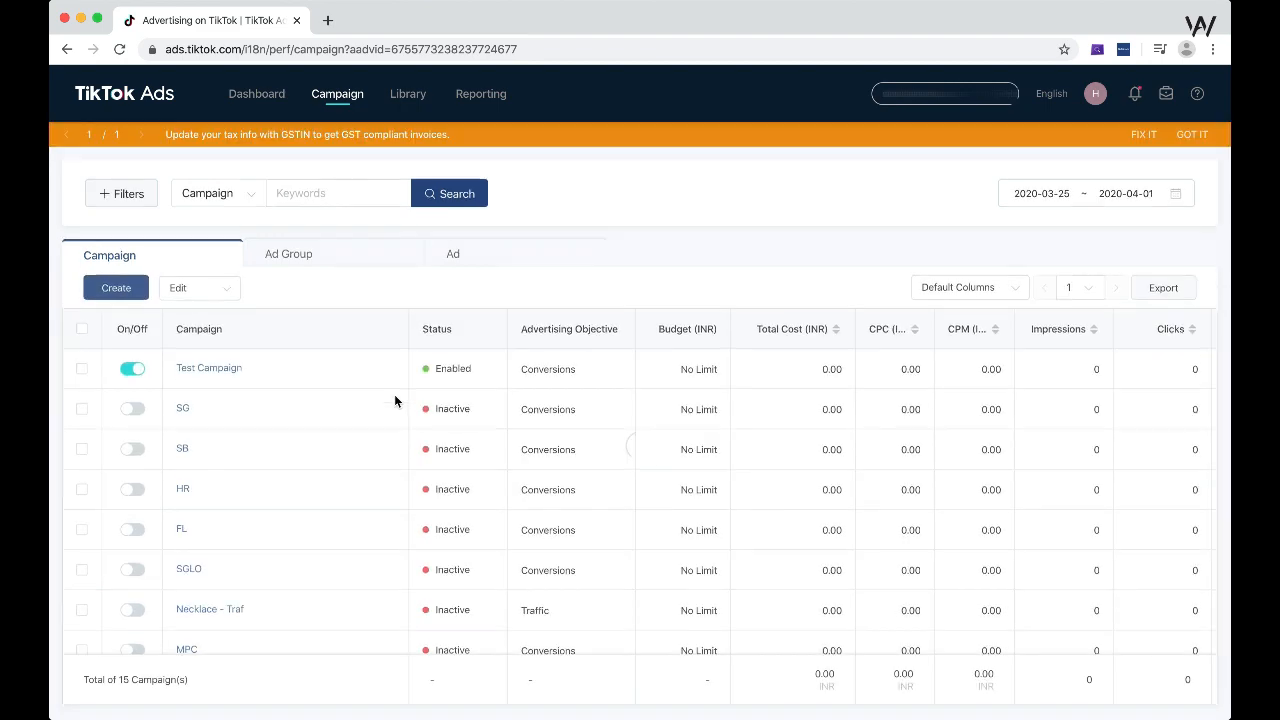
pyautogui.click(211, 362)
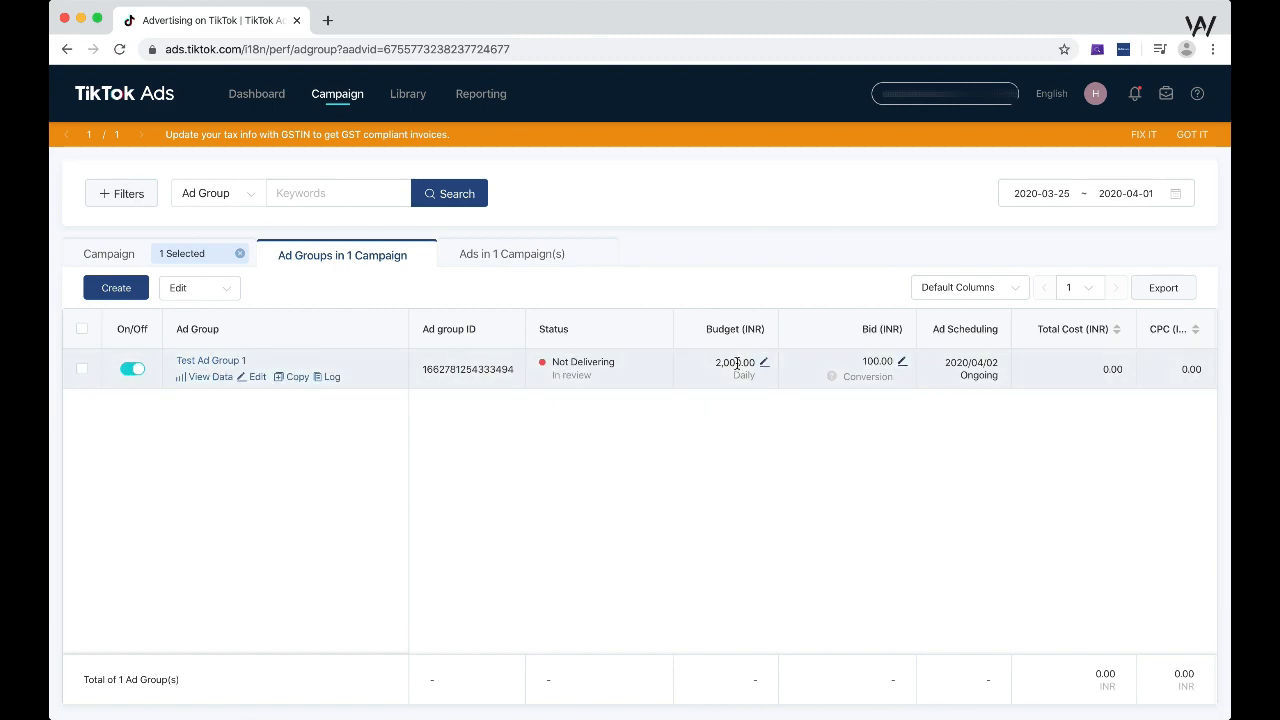
pyautogui.hscroll(5, 760, 370)
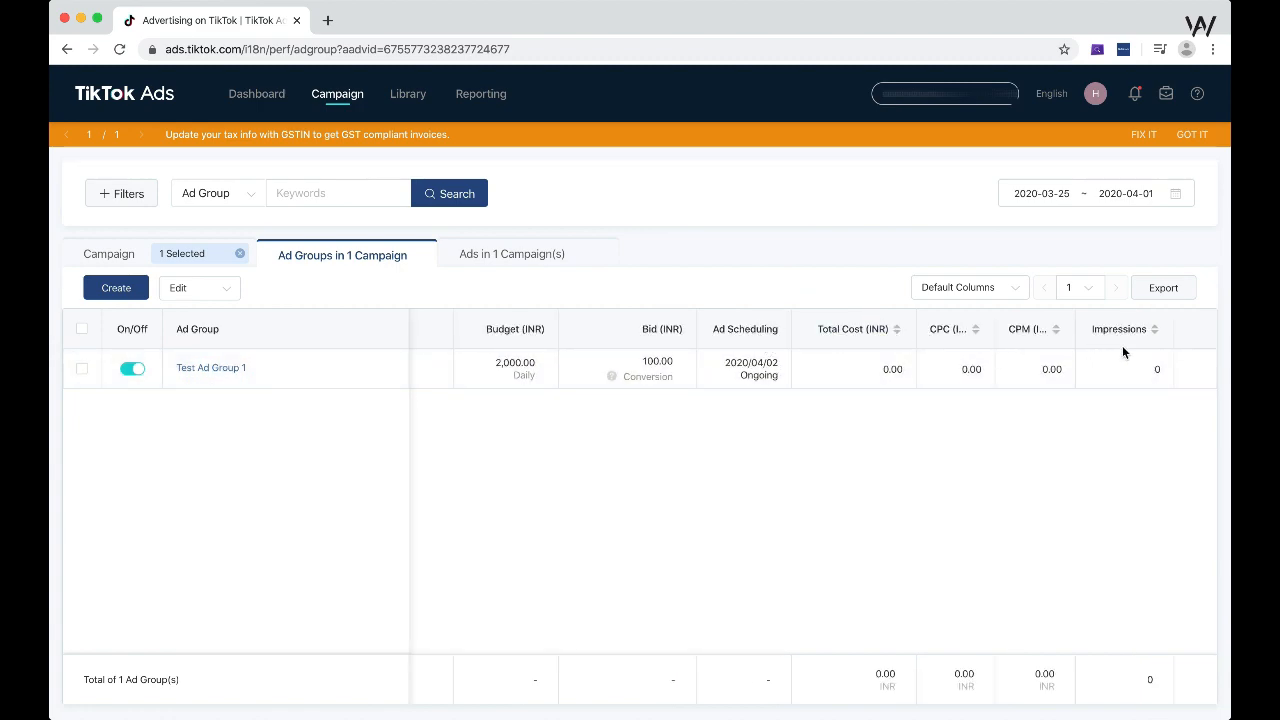
pyautogui.hscroll(3, 1122, 345)
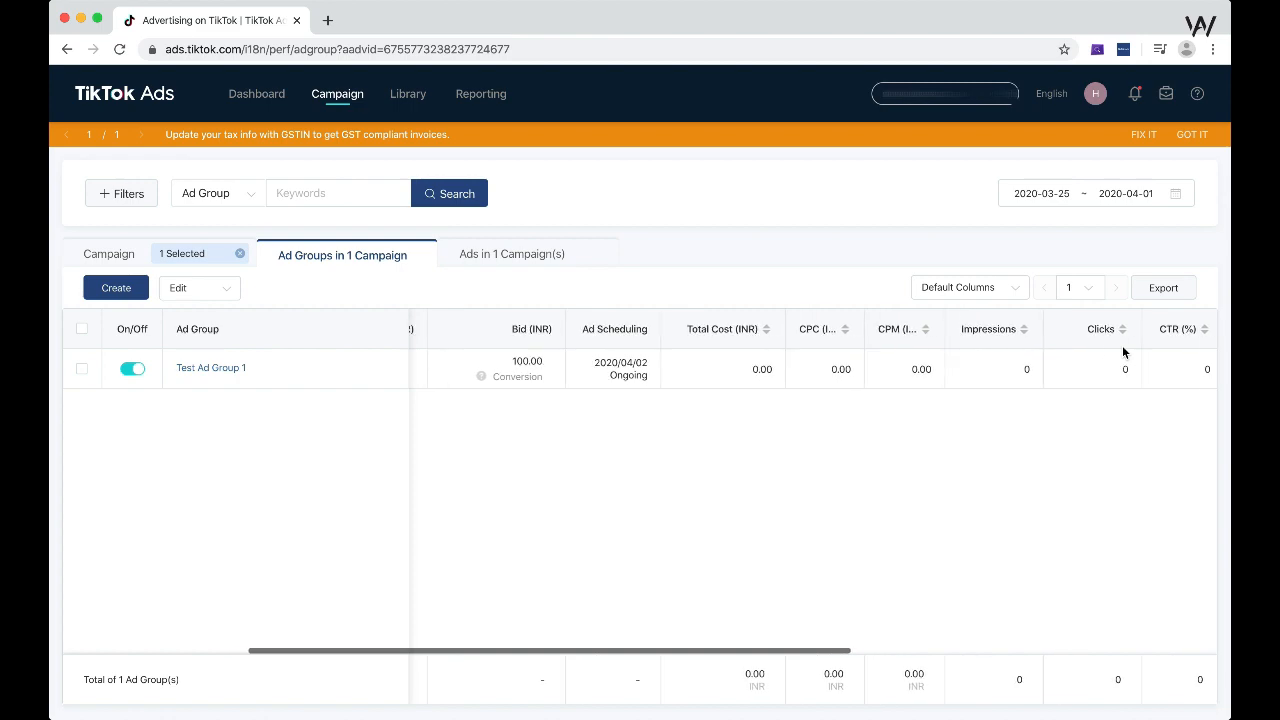
pyautogui.hscroll(6, 1122, 348)
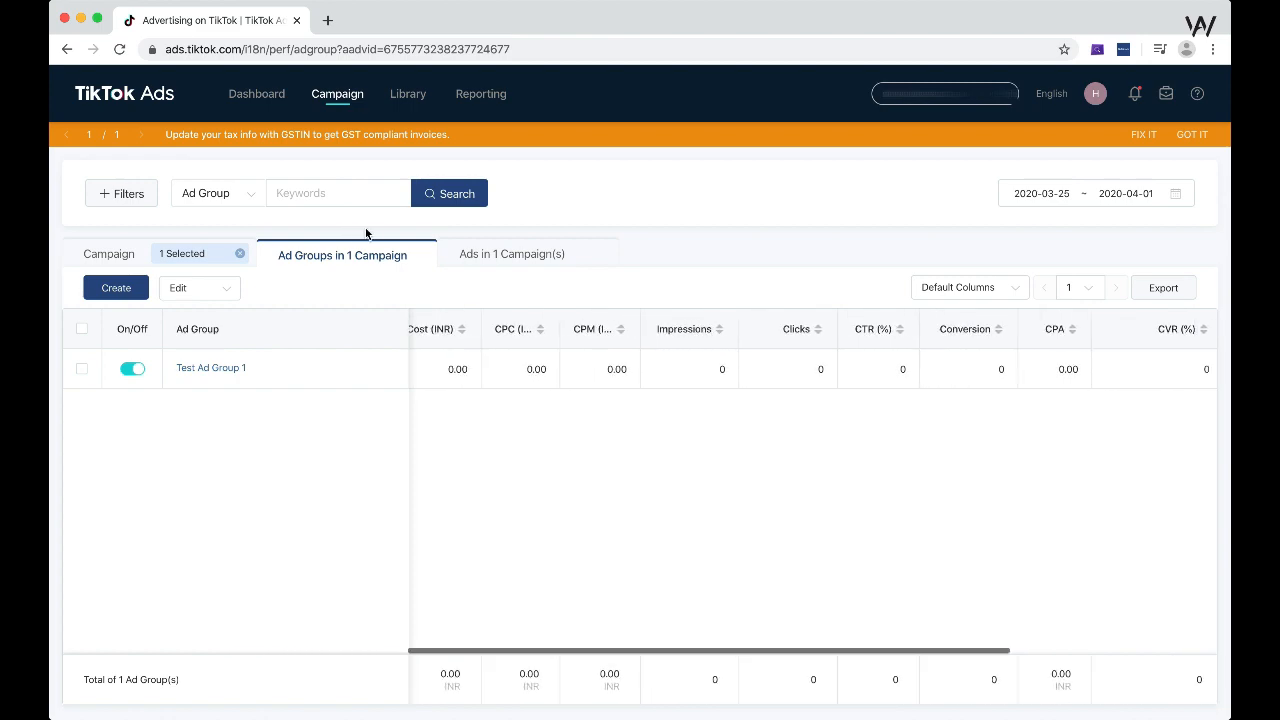
# Examine the performance columns of the two ads in Test Campaign and return to its ad groups
pyautogui.click(509, 255)
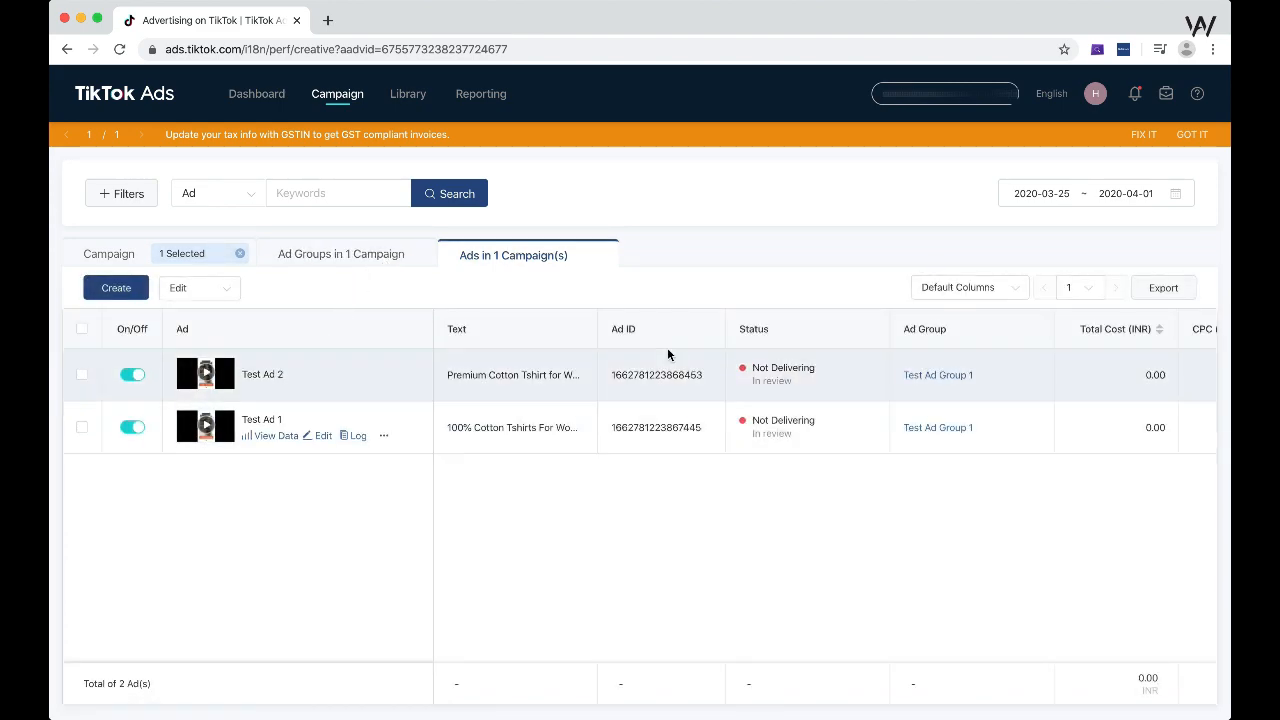
pyautogui.hscroll(10, 856, 413)
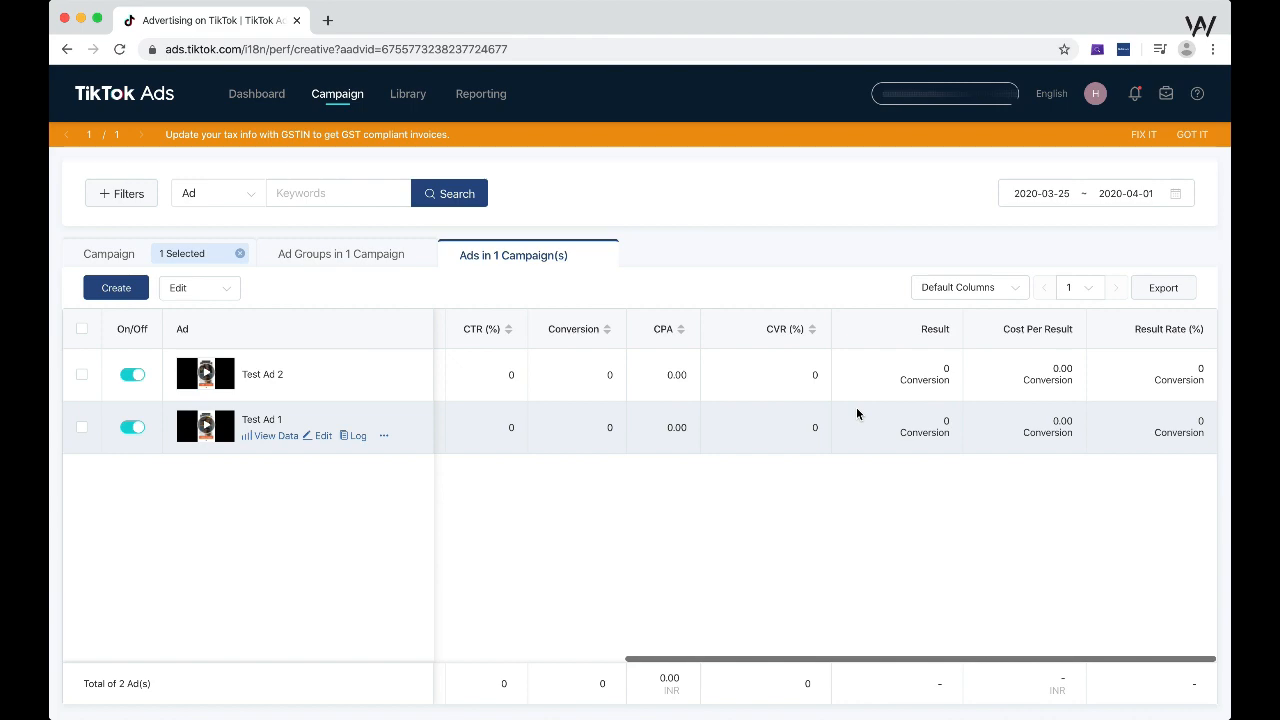
pyautogui.hscroll(-10, 856, 413)
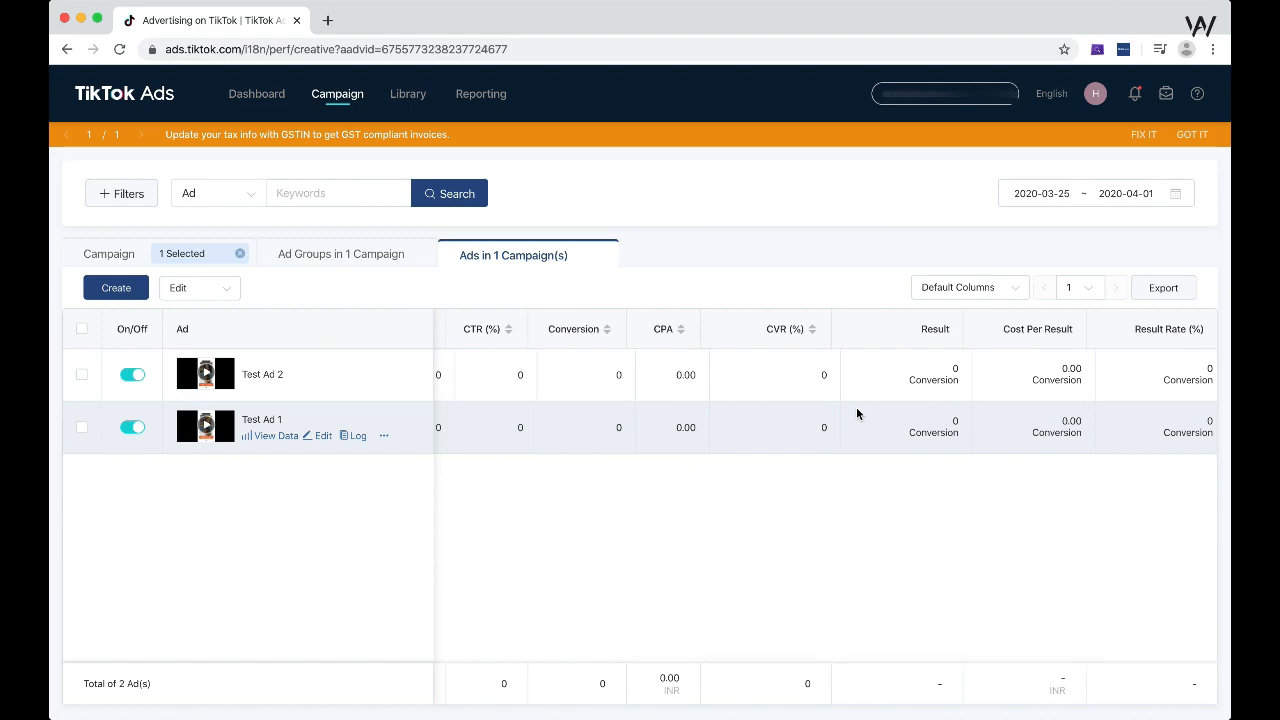
pyautogui.click(340, 256)
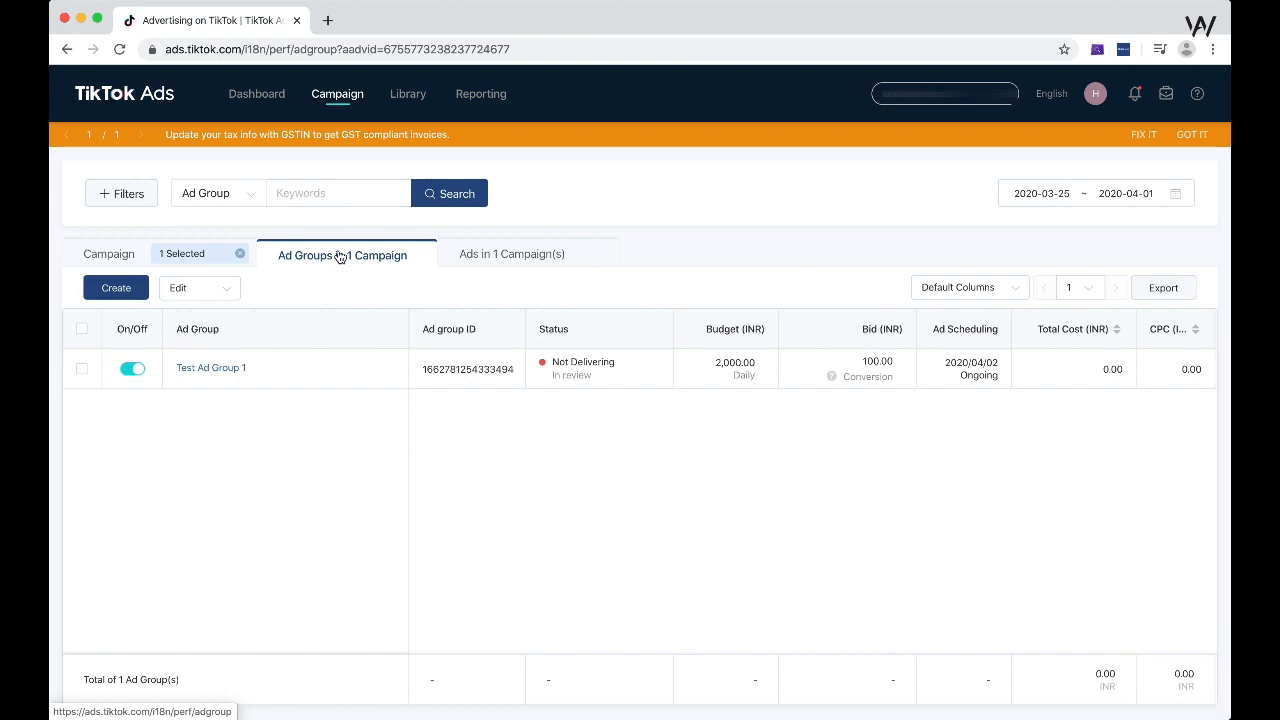
# Dismiss the GST tax info banner and set the reporting date range of the ad groups to Today
pyautogui.click(1071, 198)
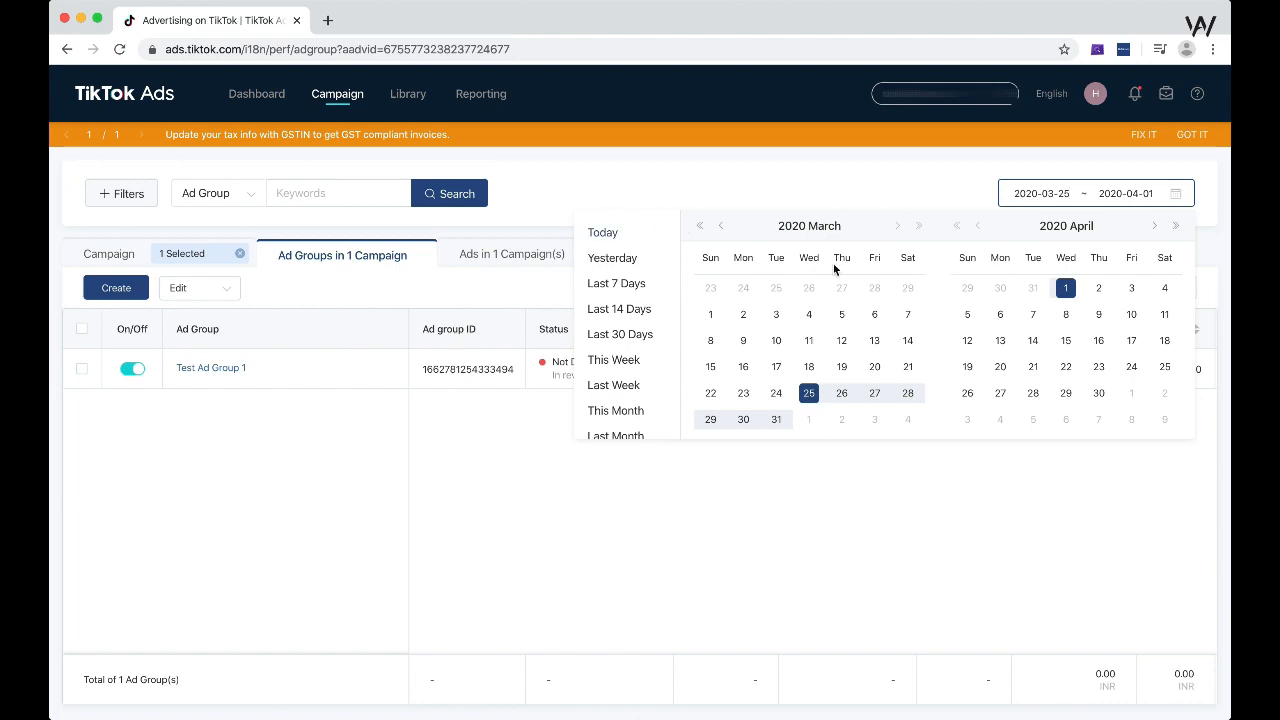
pyautogui.click(594, 588)
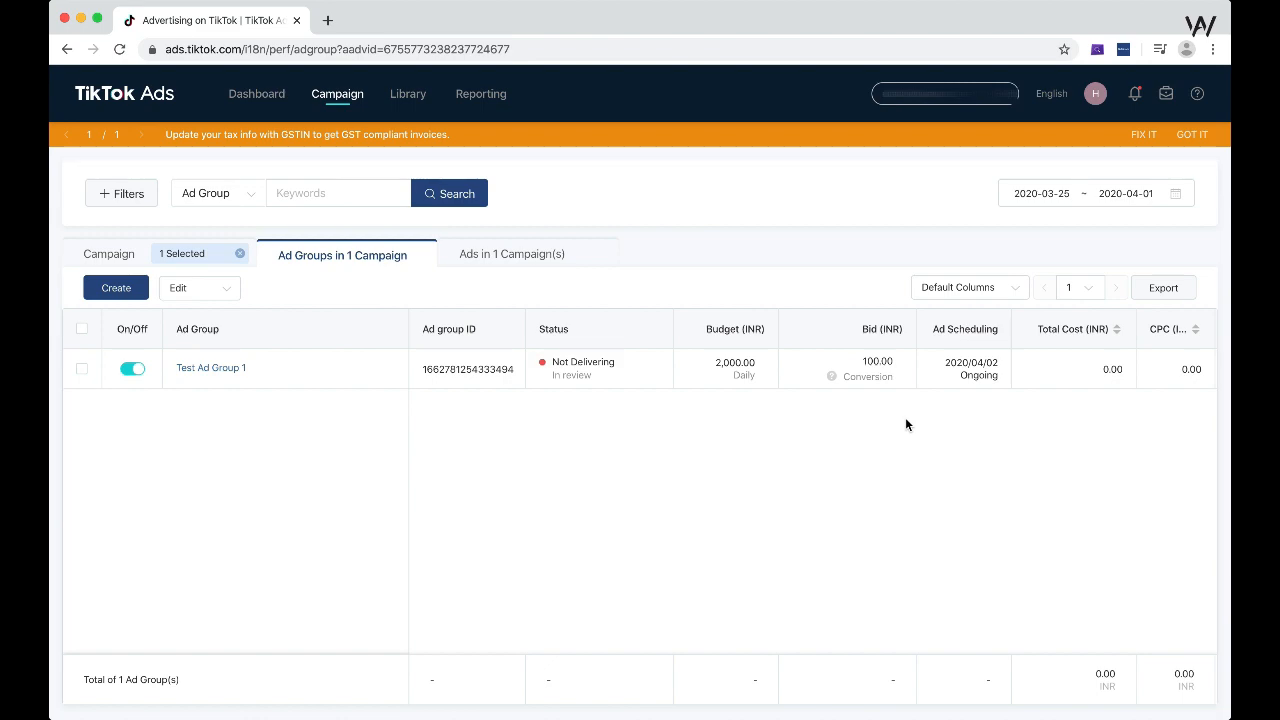
pyautogui.click(1192, 138)
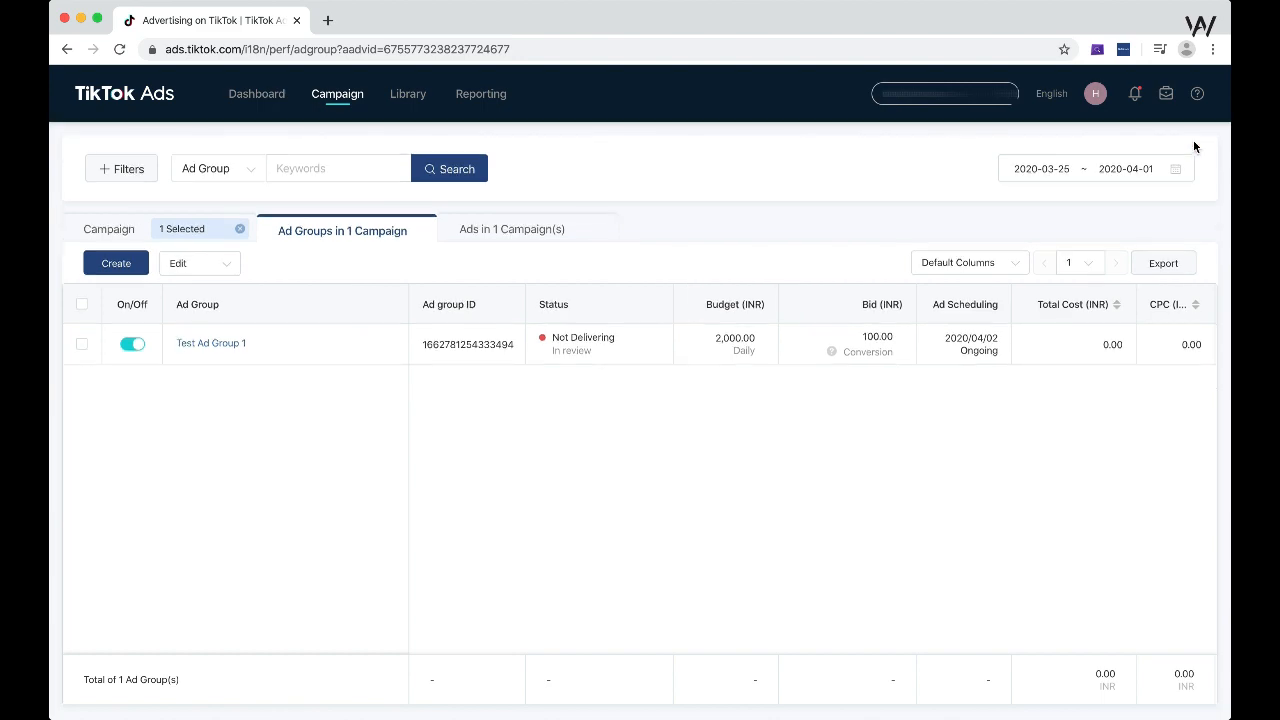
pyautogui.click(1067, 169)
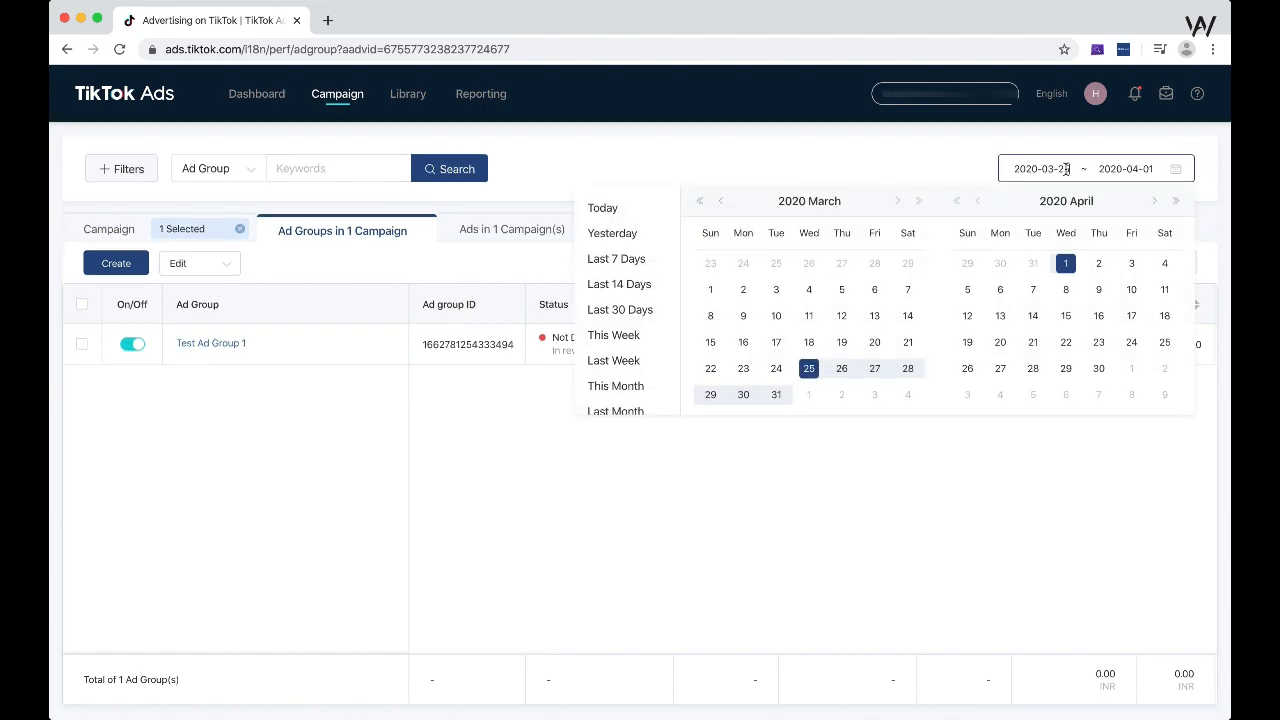
pyautogui.click(603, 210)
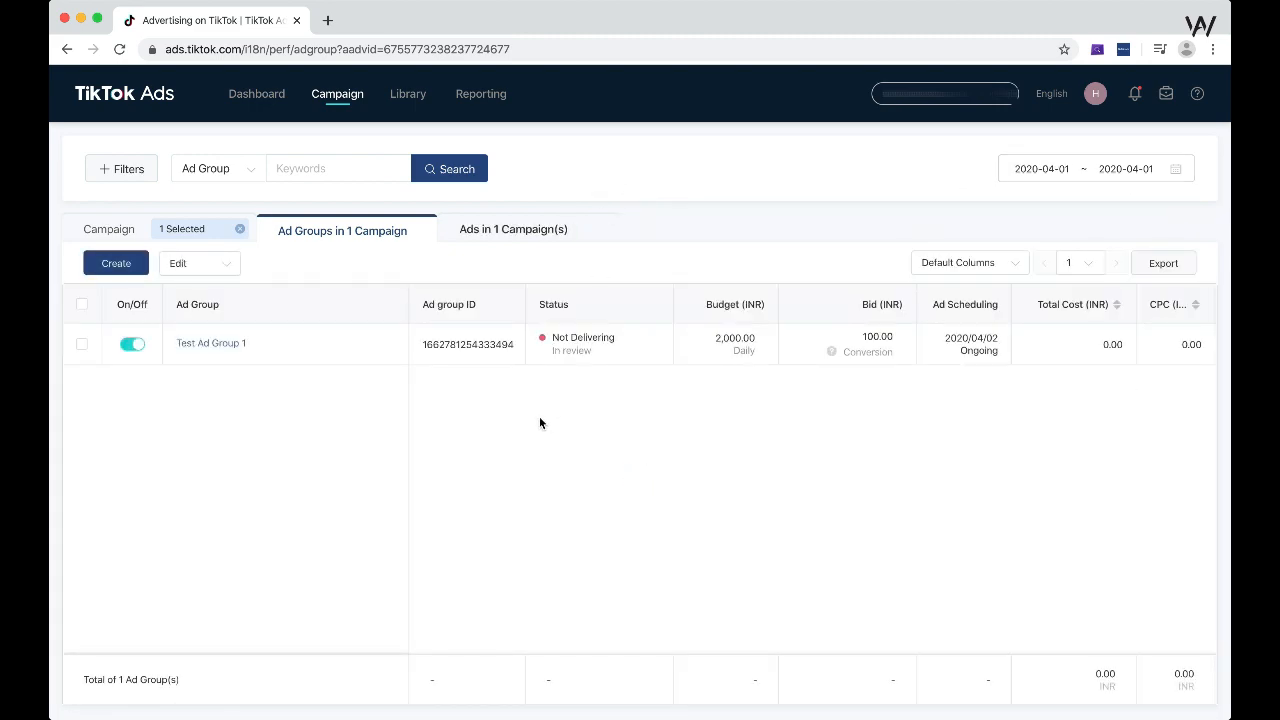
# Open the custom column settings of the ad group table and examine the Basic Data metrics from Total Cost to Real-time Result Rate
pyautogui.click(974, 262)
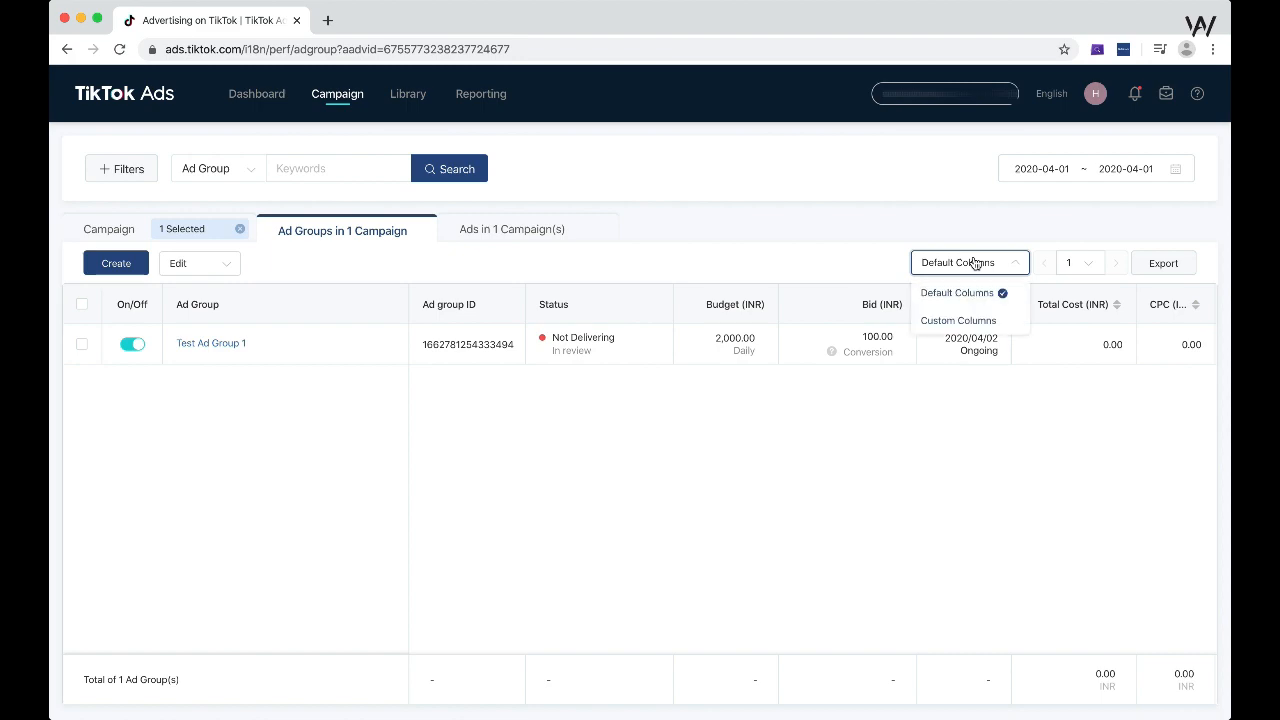
pyautogui.click(956, 320)
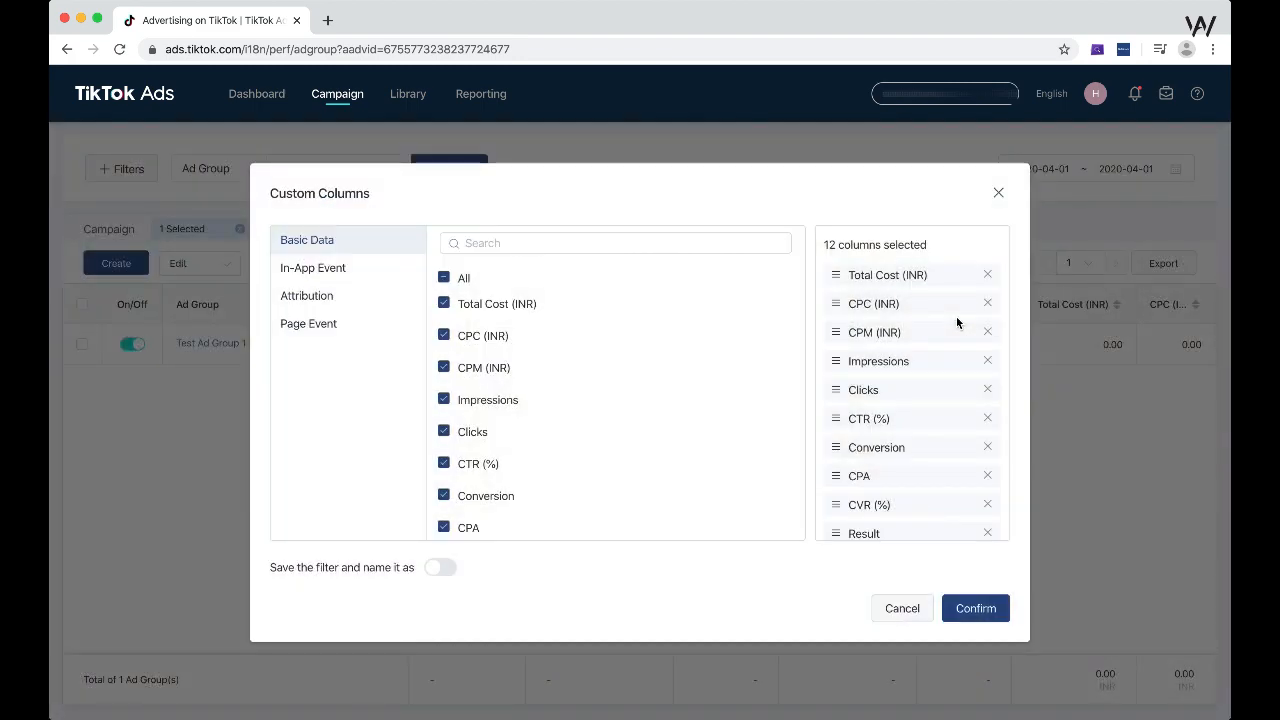
pyautogui.scroll(-5, 655, 371)
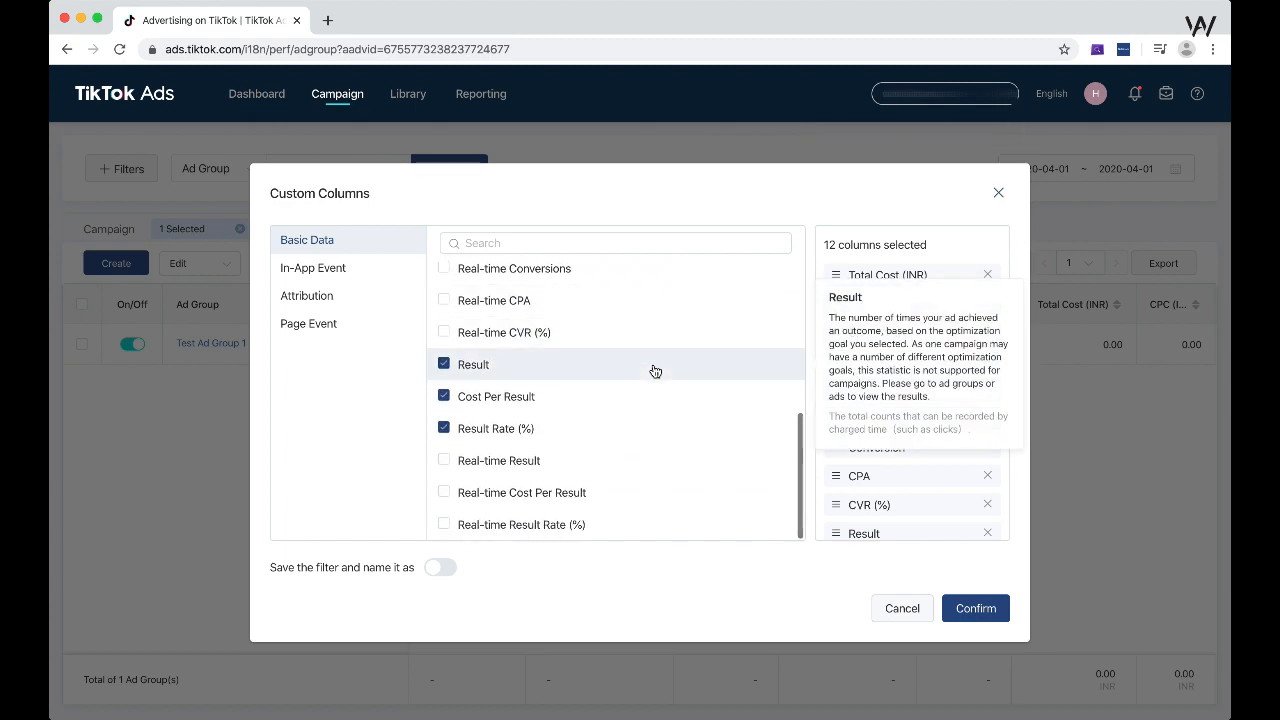
pyautogui.scroll(6, 655, 371)
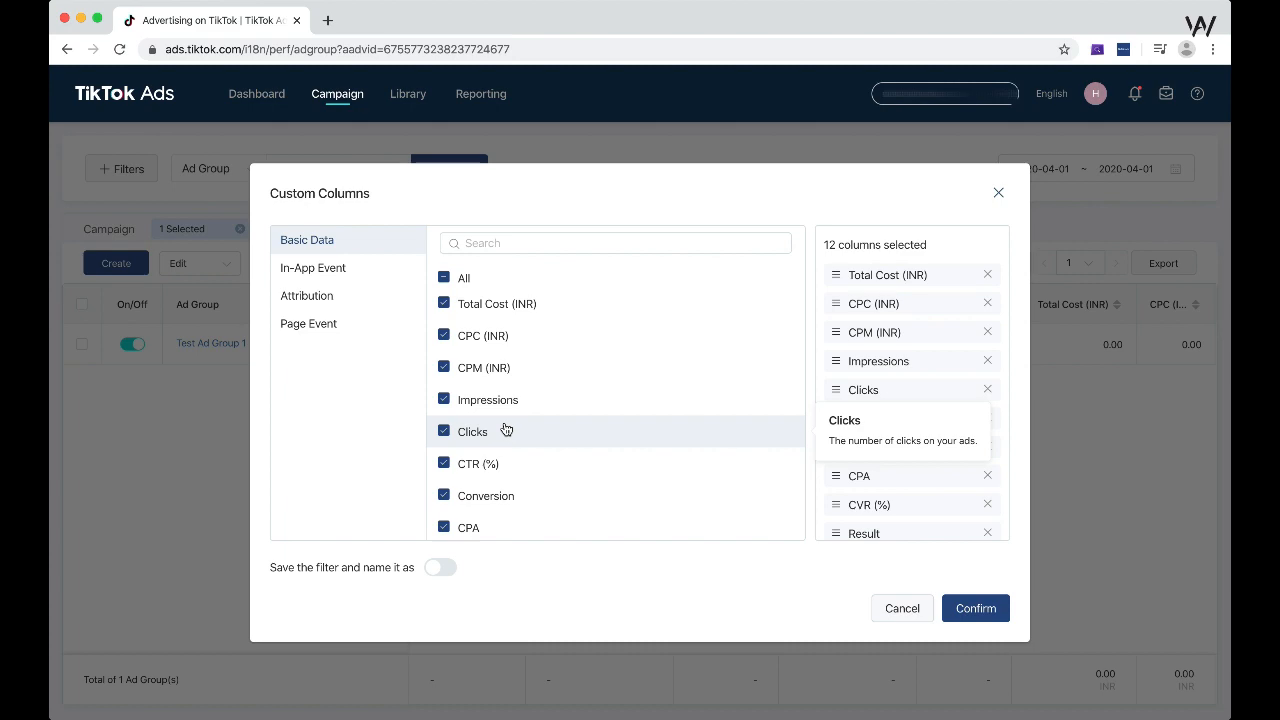
pyautogui.scroll(-1, 505, 428)
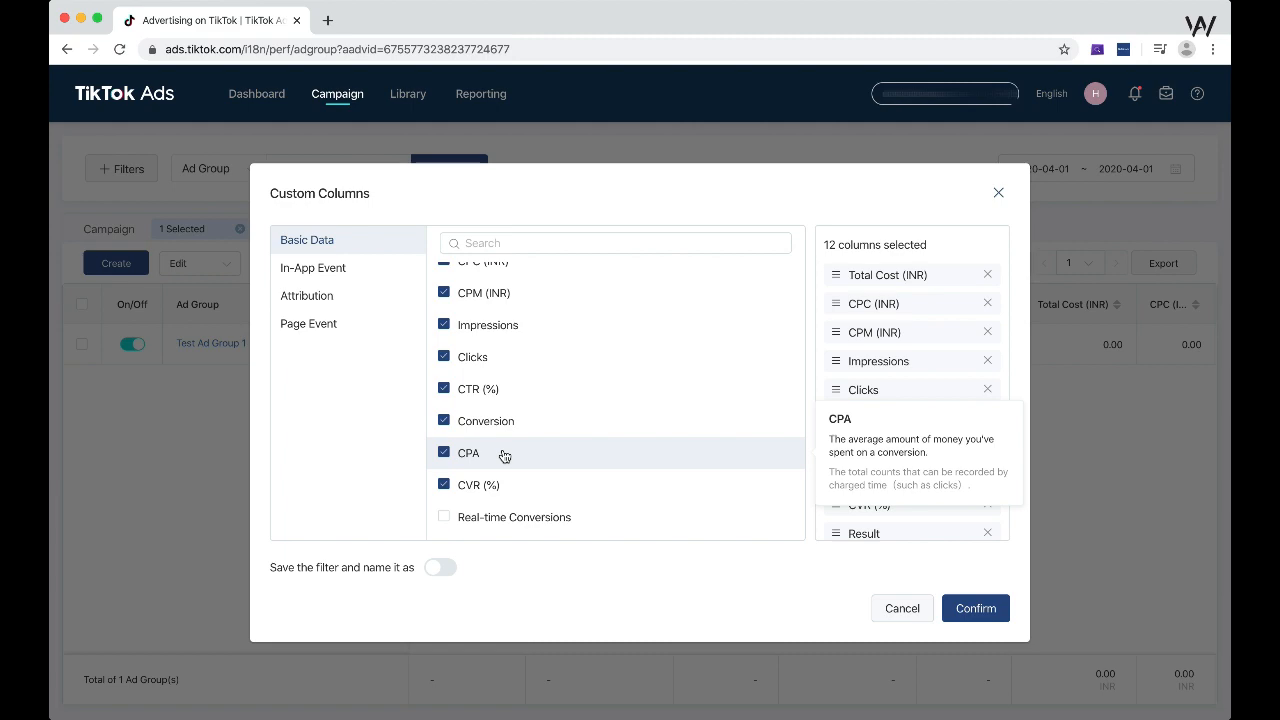
pyautogui.scroll(-1, 566, 437)
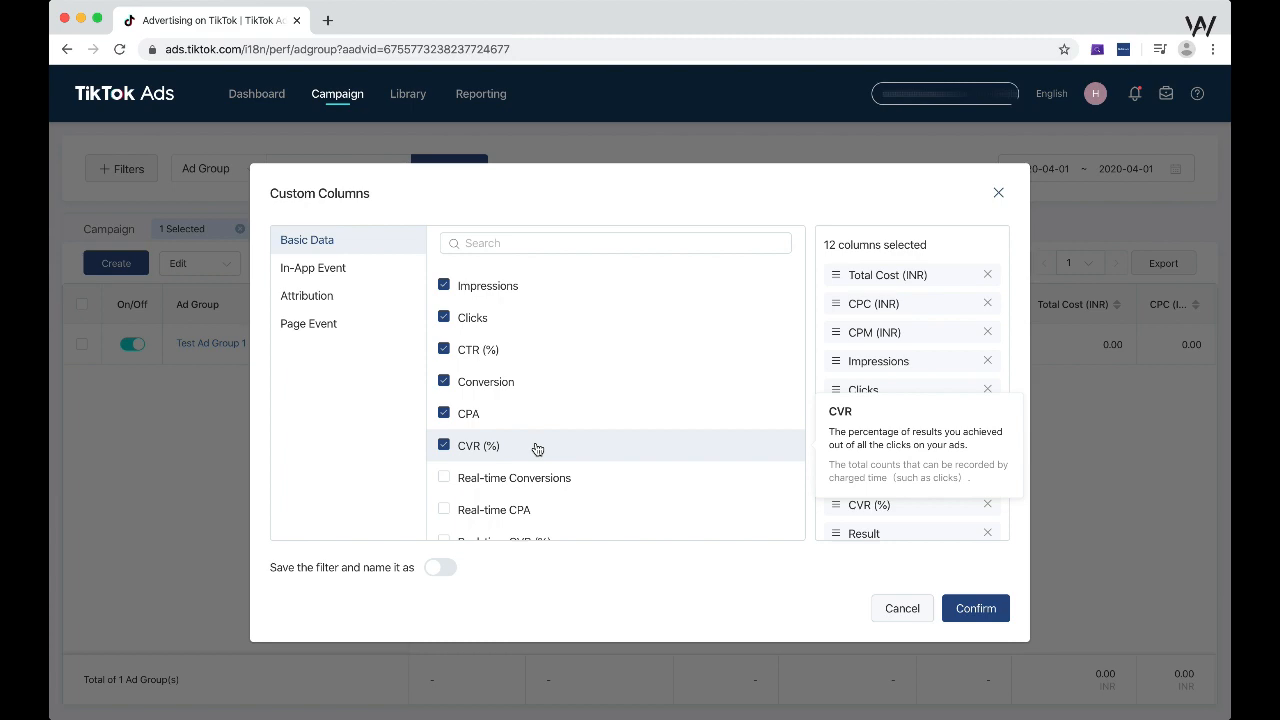
pyautogui.scroll(-2, 535, 448)
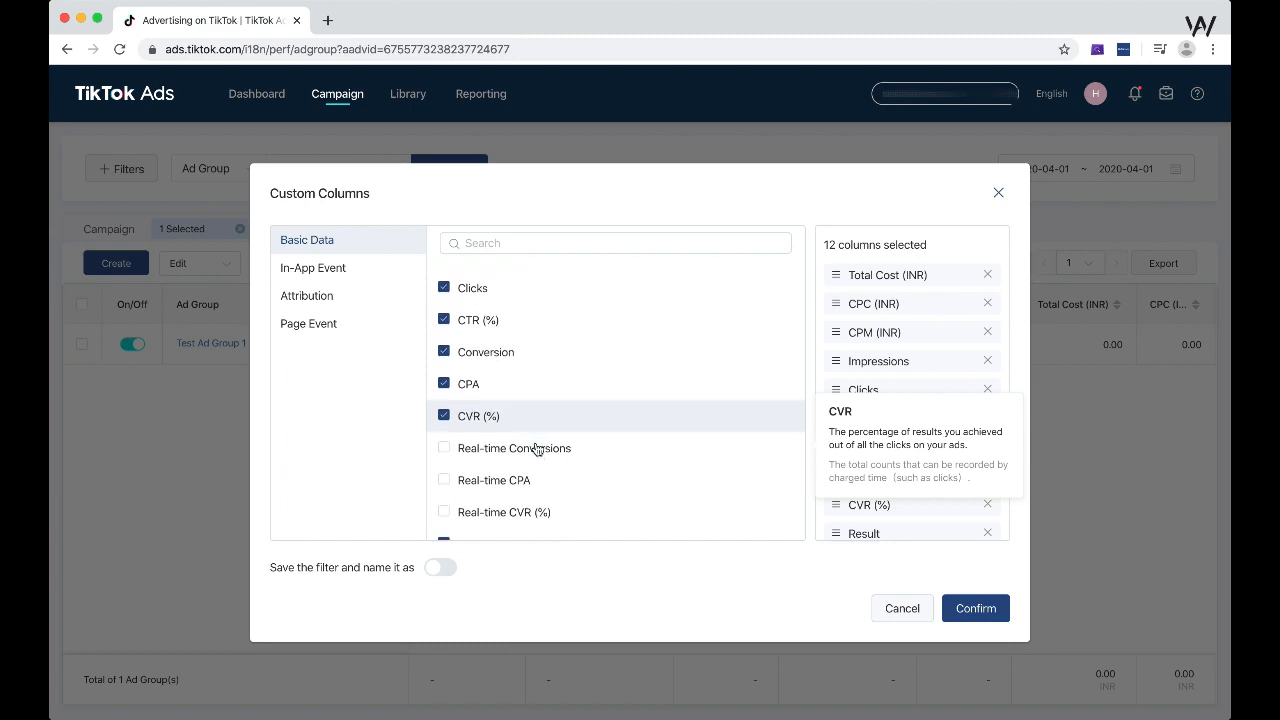
pyautogui.scroll(-1, 580, 409)
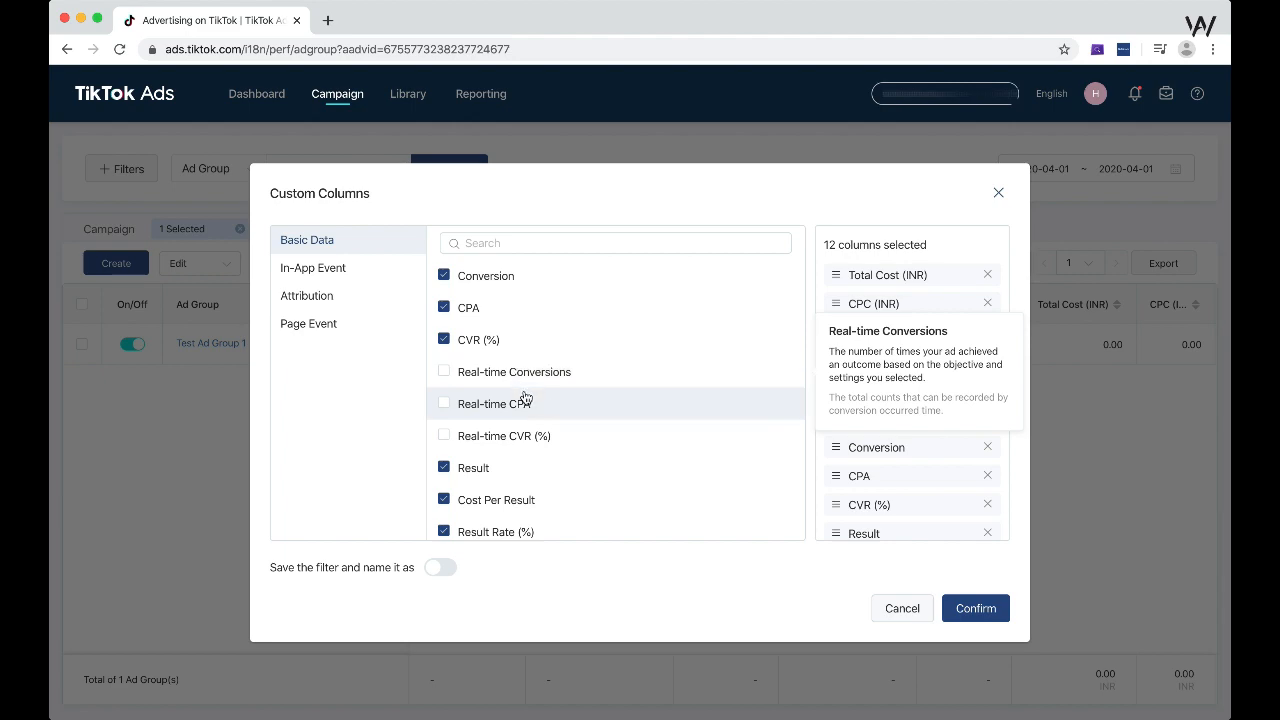
pyautogui.scroll(-2, 524, 400)
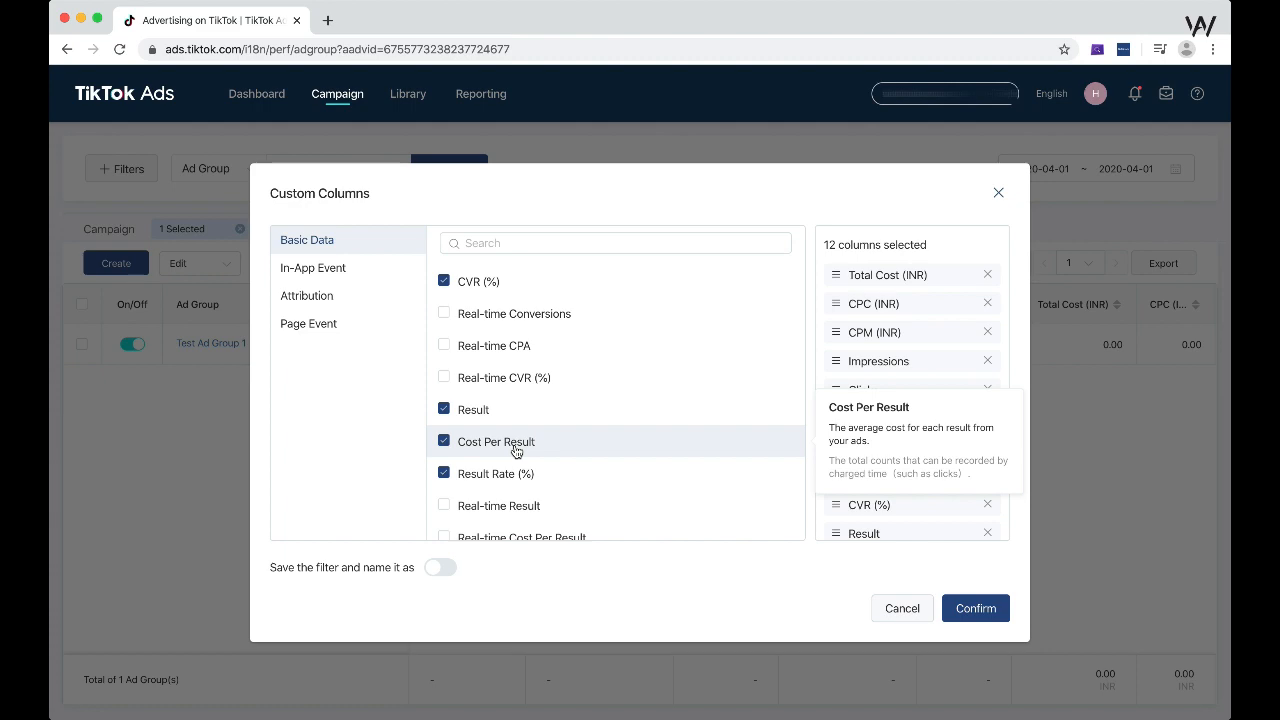
pyautogui.scroll(-1, 600, 494)
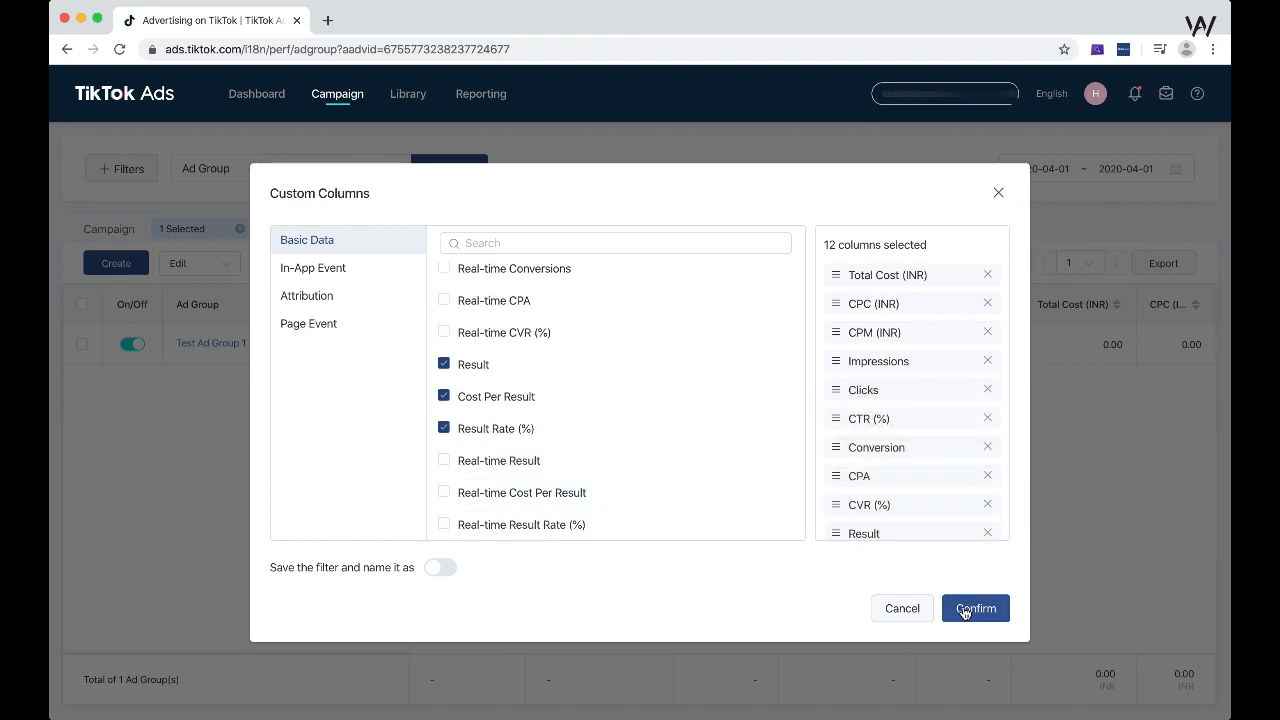
# Examine the In-App Event, Attribution and Page Event metrics available as custom columns
pyautogui.click(330, 278)
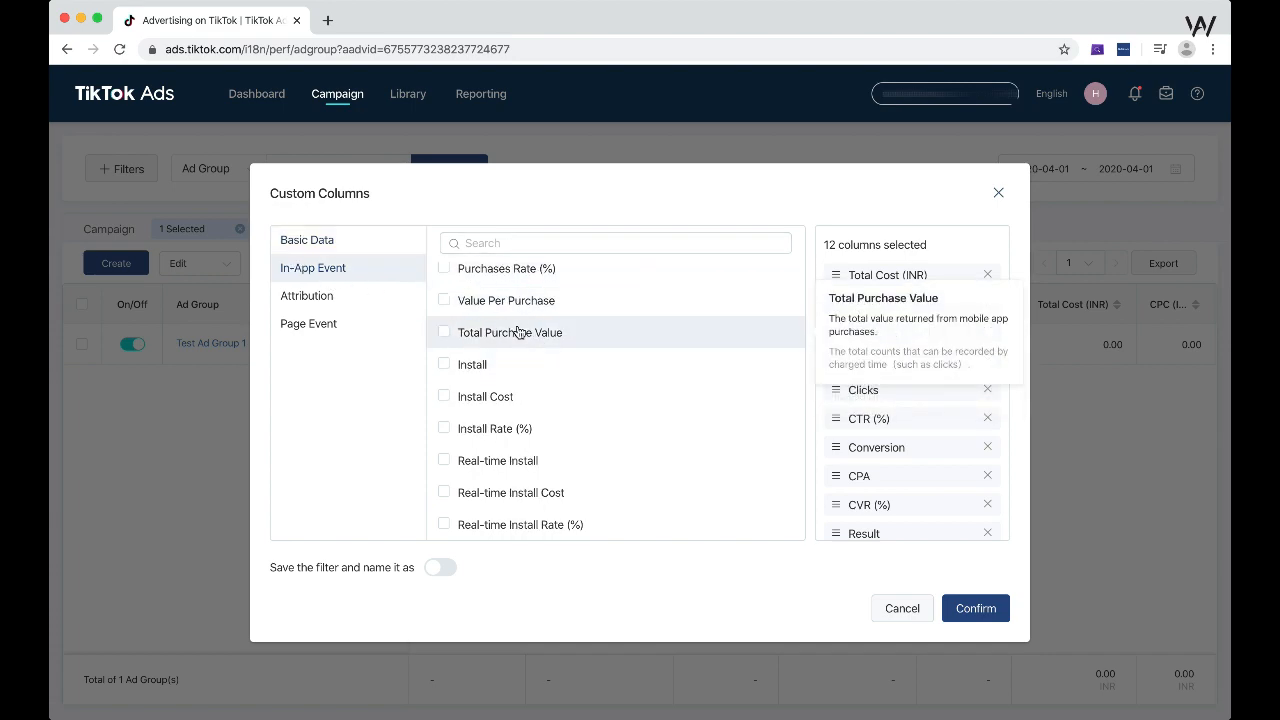
pyautogui.scroll(4, 549, 286)
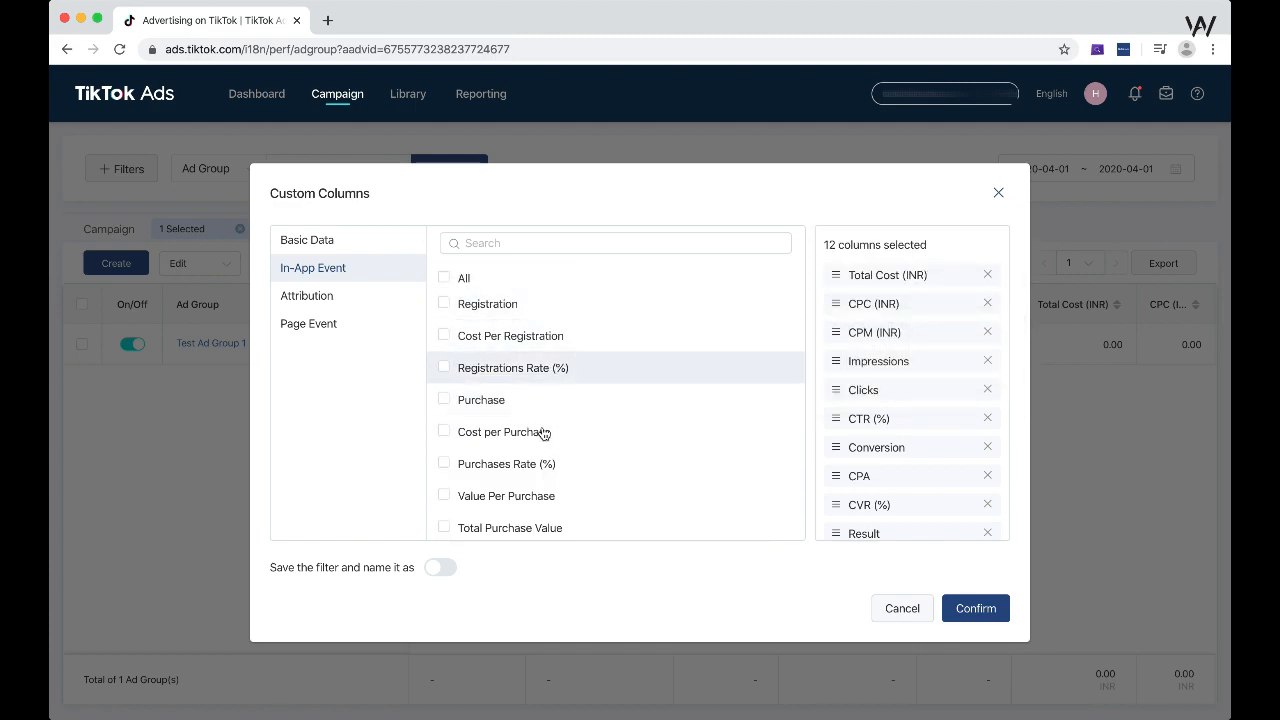
pyautogui.scroll(-4, 543, 430)
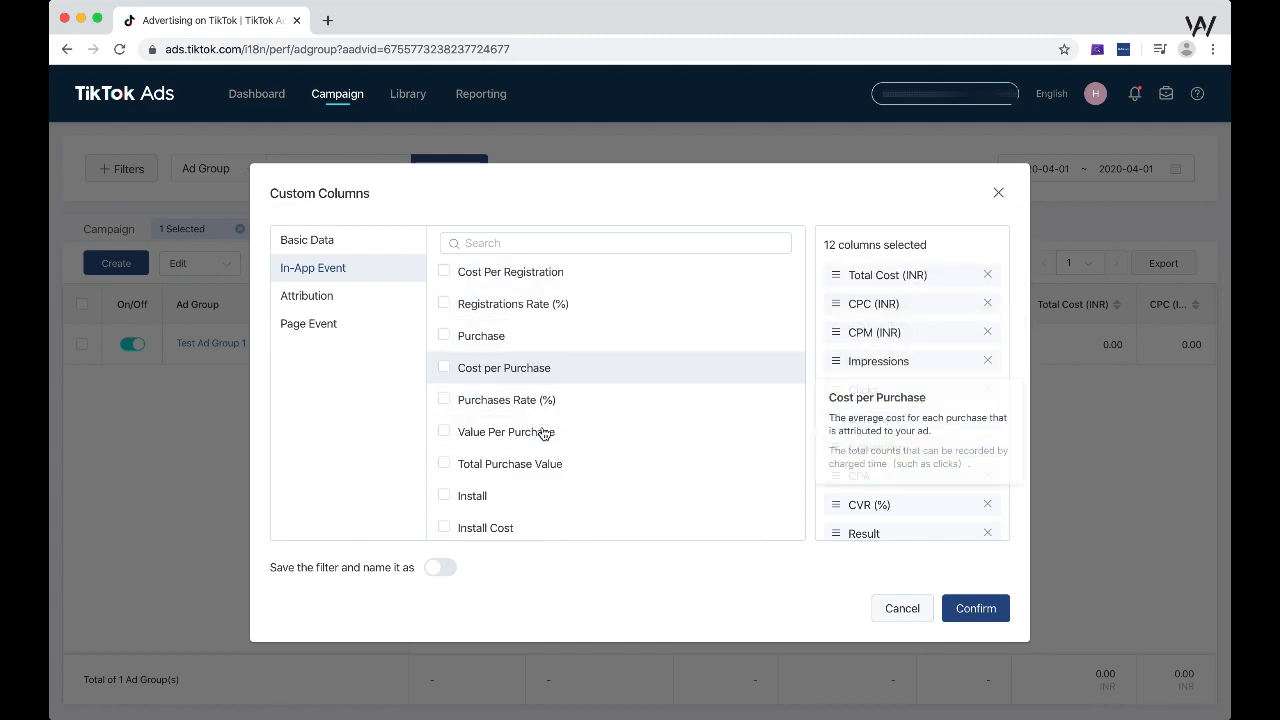
pyautogui.click(363, 306)
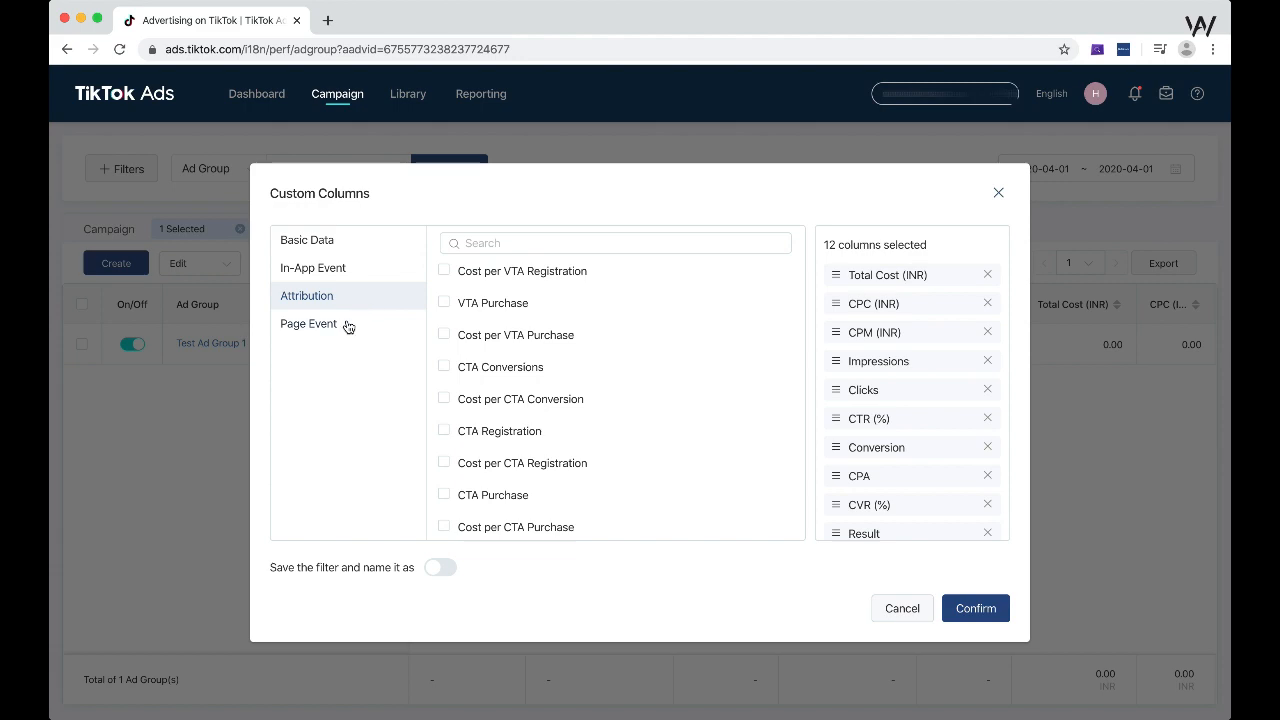
pyautogui.click(348, 327)
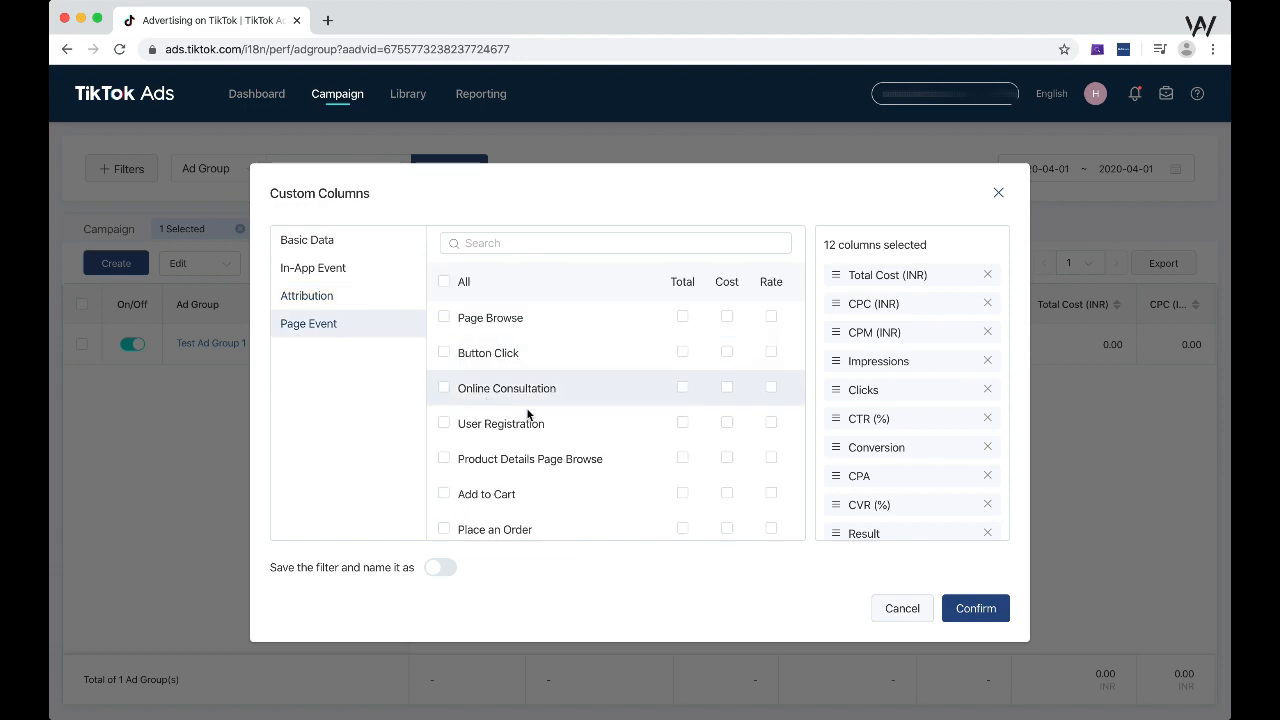
pyautogui.scroll(-10, 524, 414)
pyautogui.scroll(10, 528, 413)
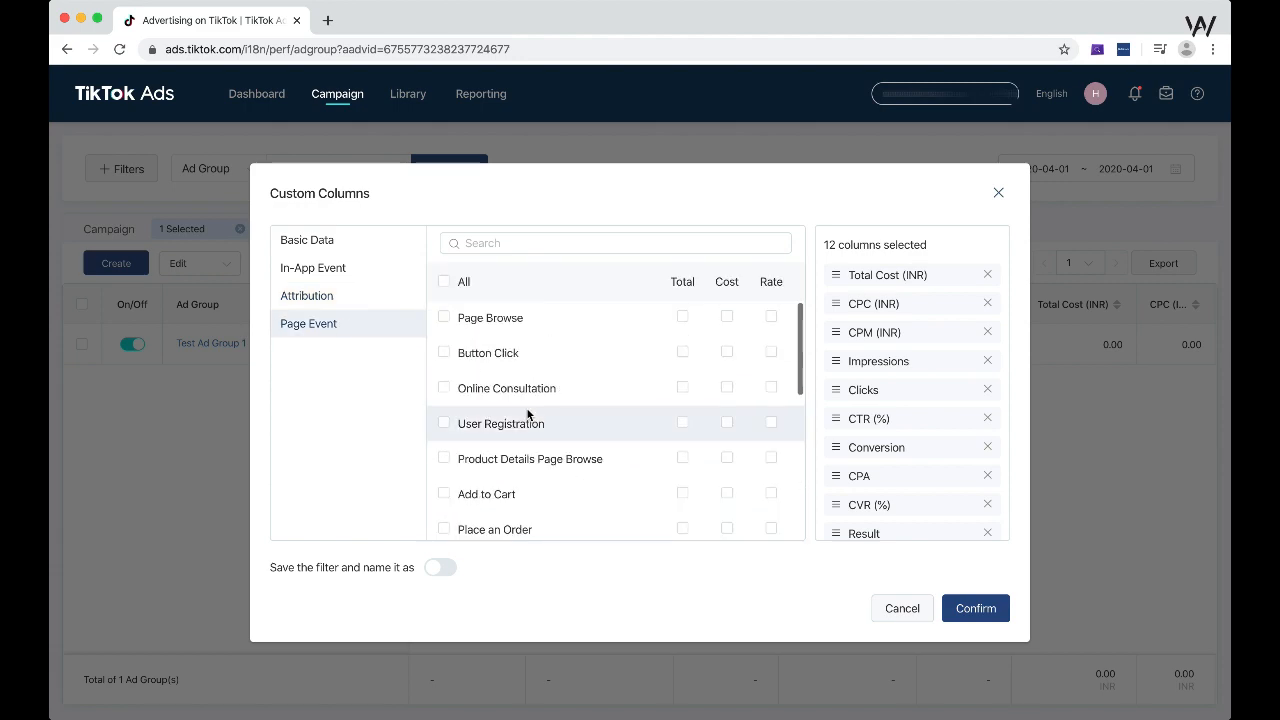
# Review the Basic Data metrics again and close the custom column settings without applying changes
pyautogui.click(333, 249)
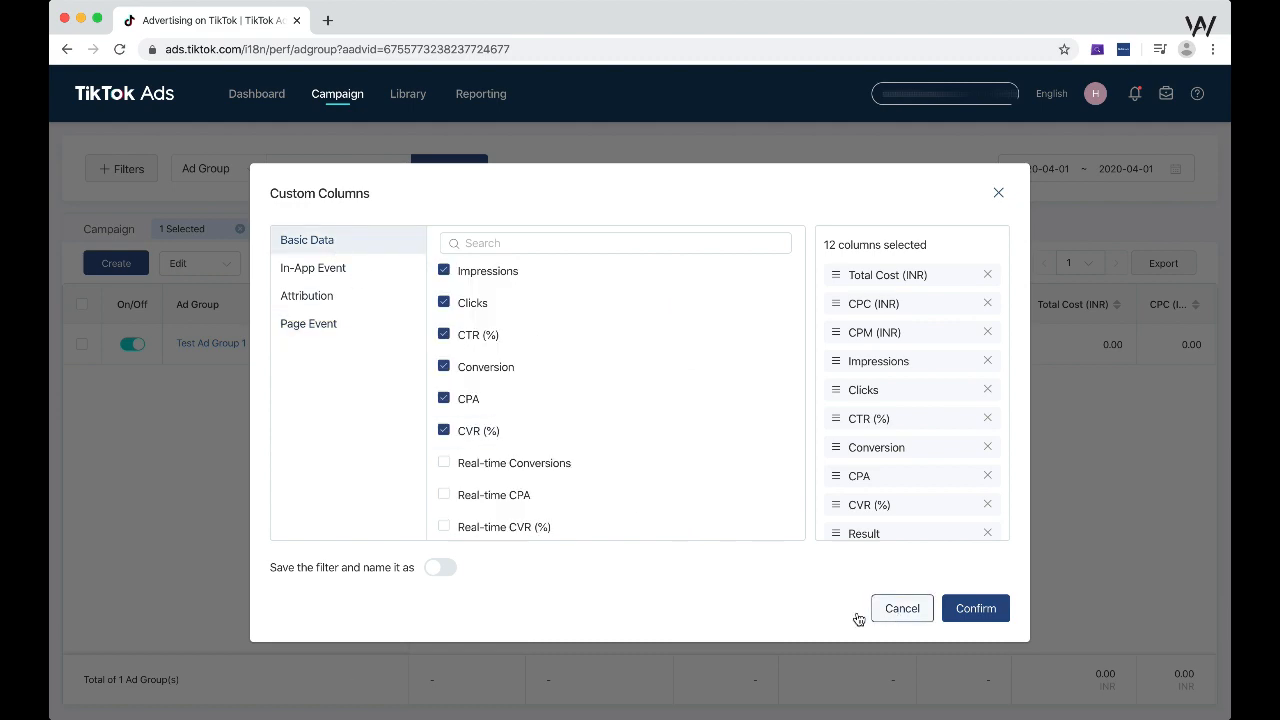
pyautogui.scroll(-3, 597, 400)
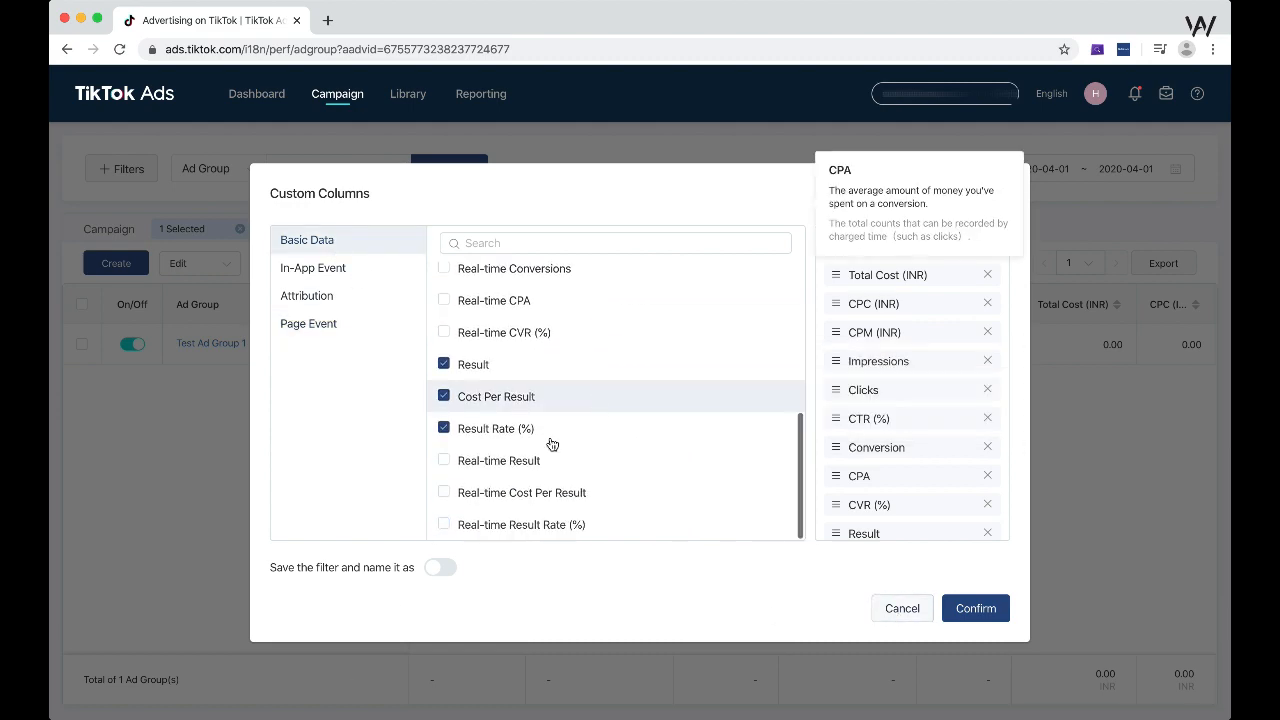
pyautogui.scroll(3, 704, 401)
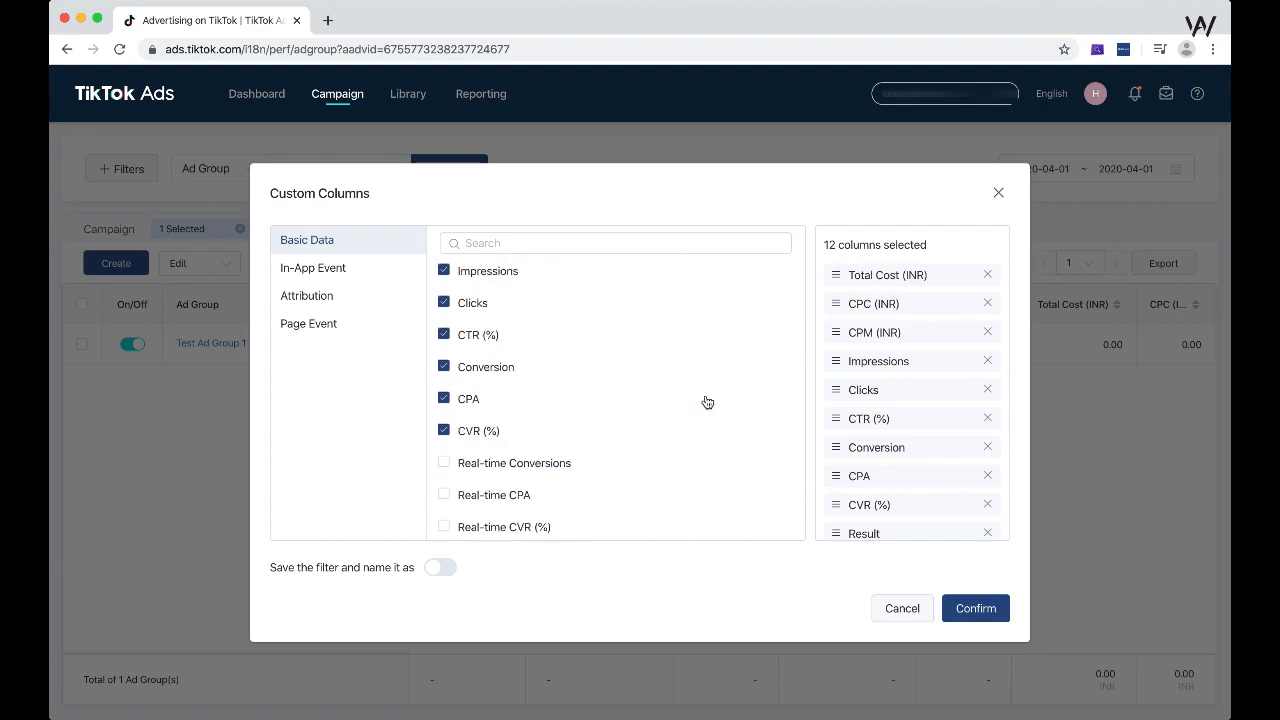
pyautogui.scroll(2, 706, 401)
pyautogui.click(902, 608)
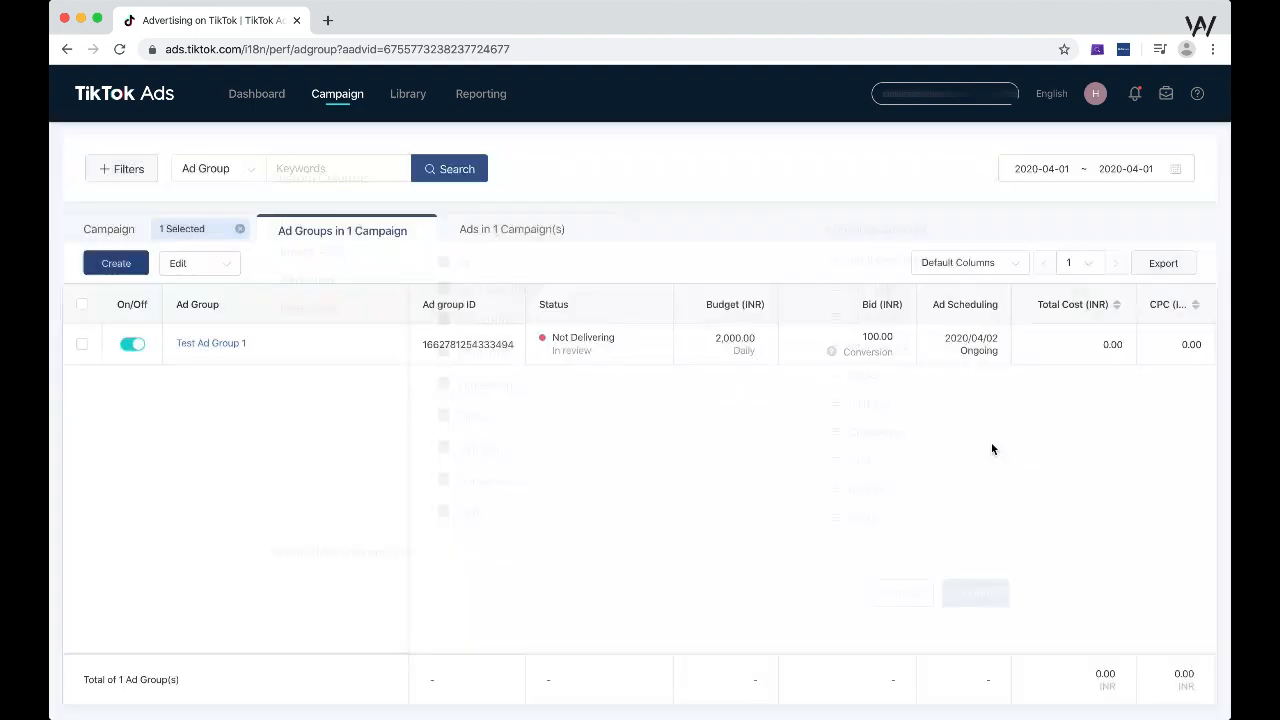
pyautogui.click(996, 266)
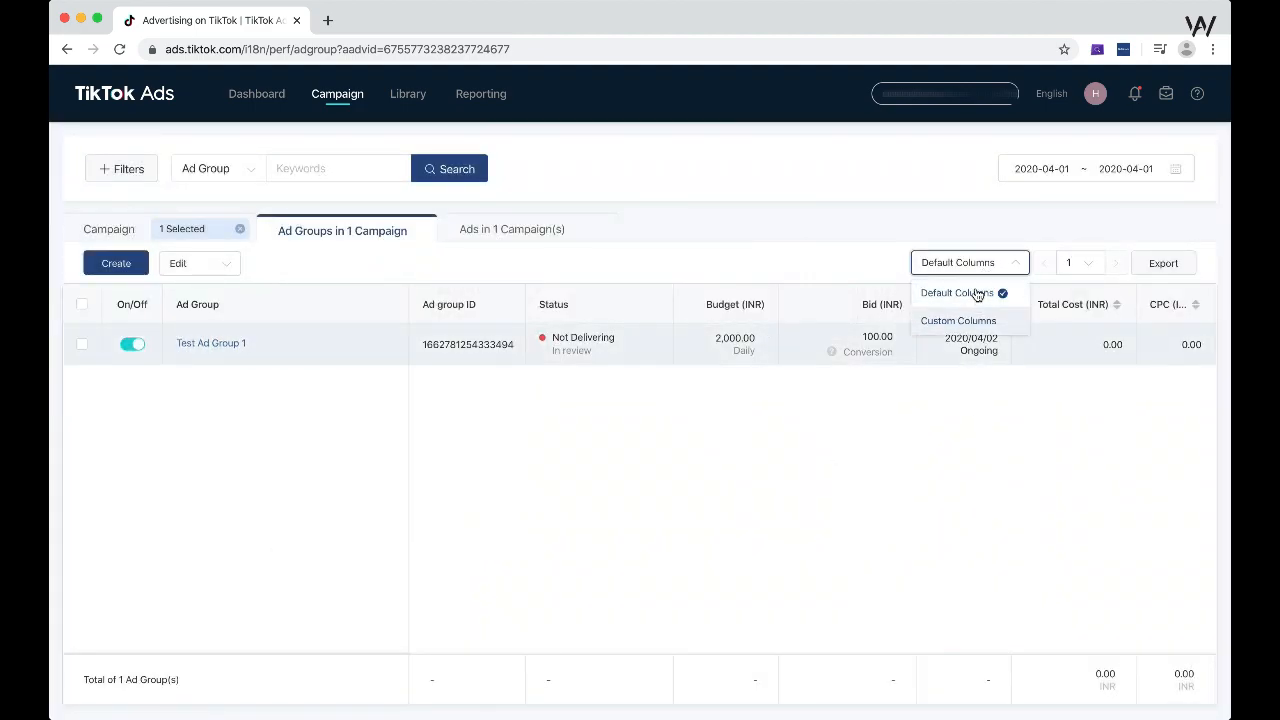
pyautogui.click(942, 466)
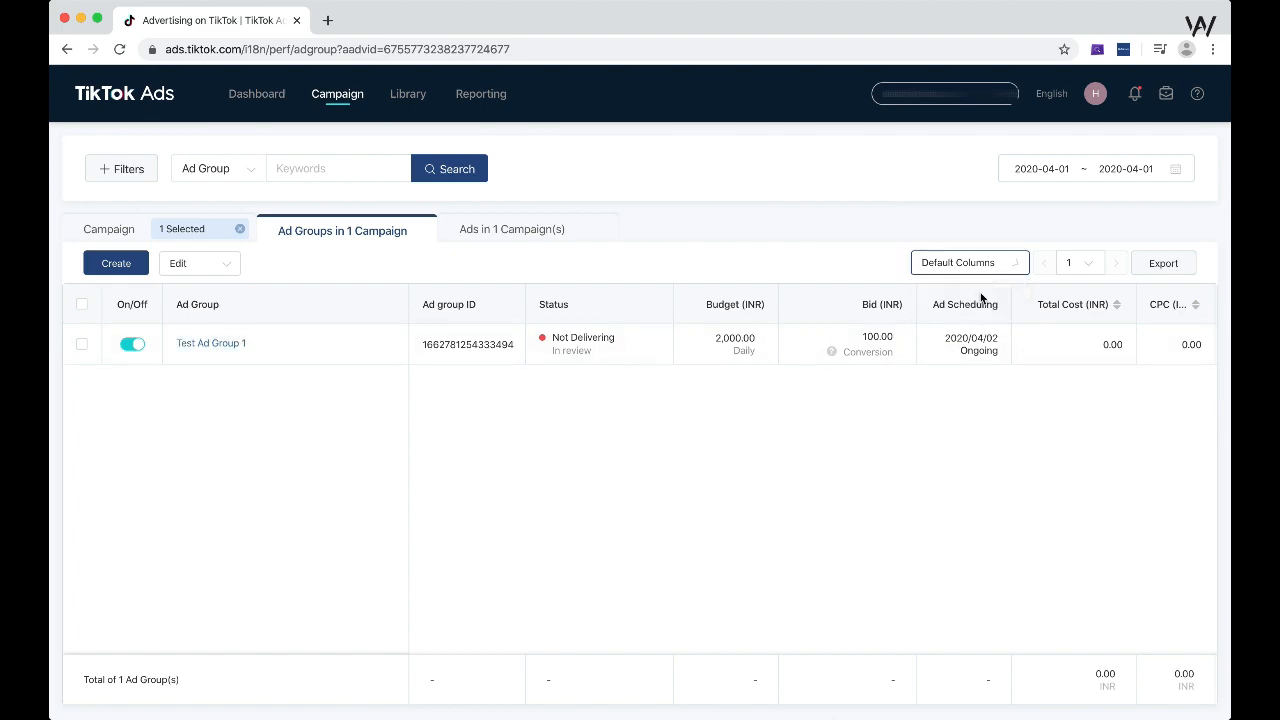
pyautogui.click(989, 261)
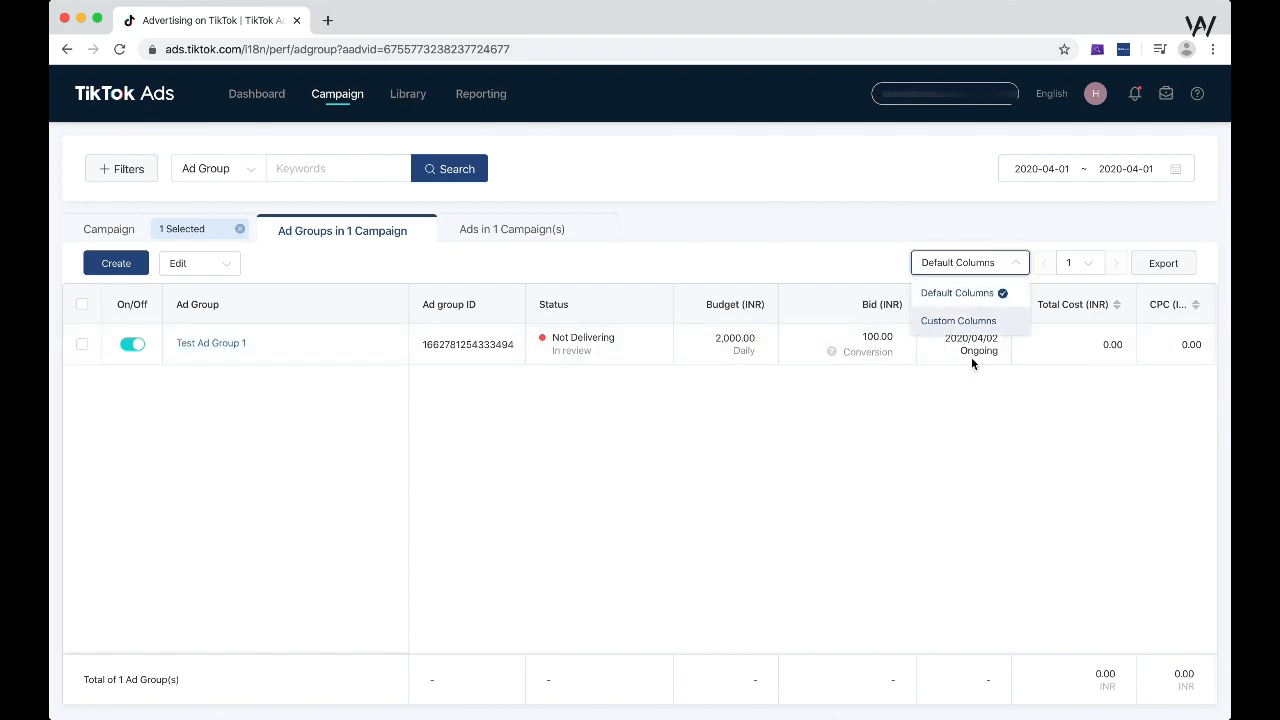
pyautogui.click(896, 500)
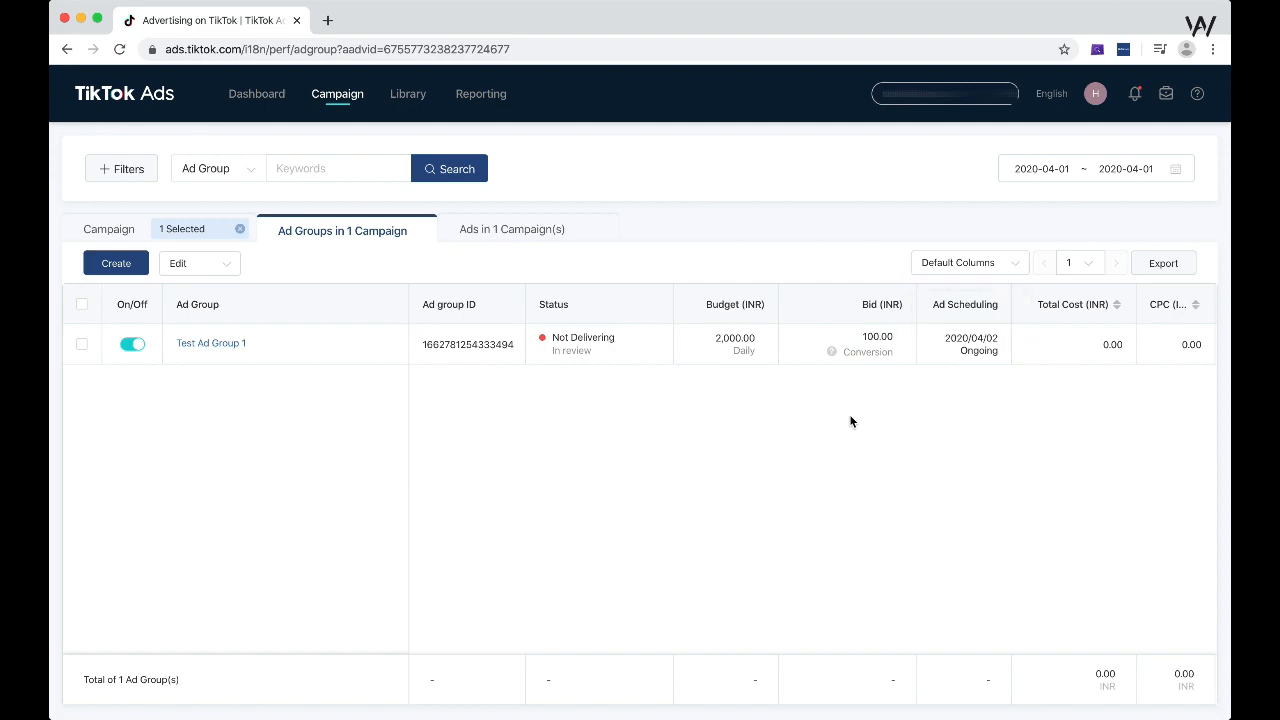
# Examine Test Ad Group 1's cost, impressions, clicks and conversion columns for the selected date range
pyautogui.hscroll(2, 782, 347)
pyautogui.hscroll(5, 782, 345)
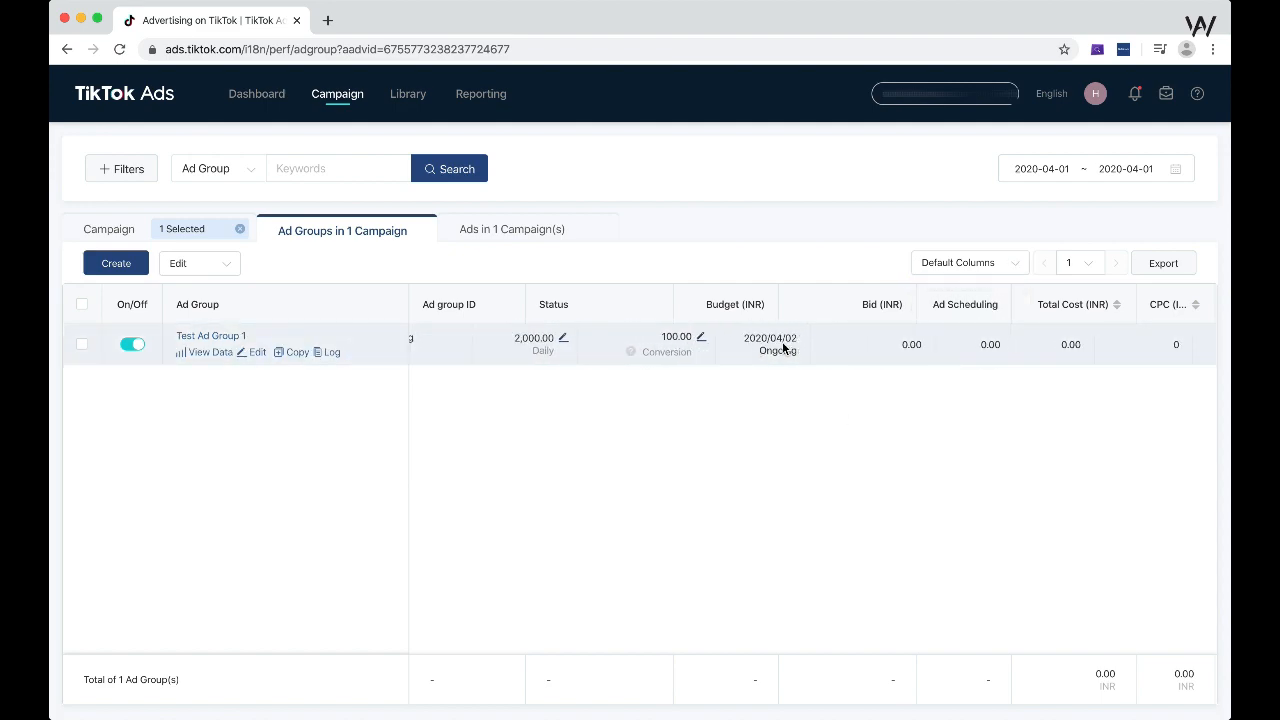
pyautogui.hscroll(3, 782, 343)
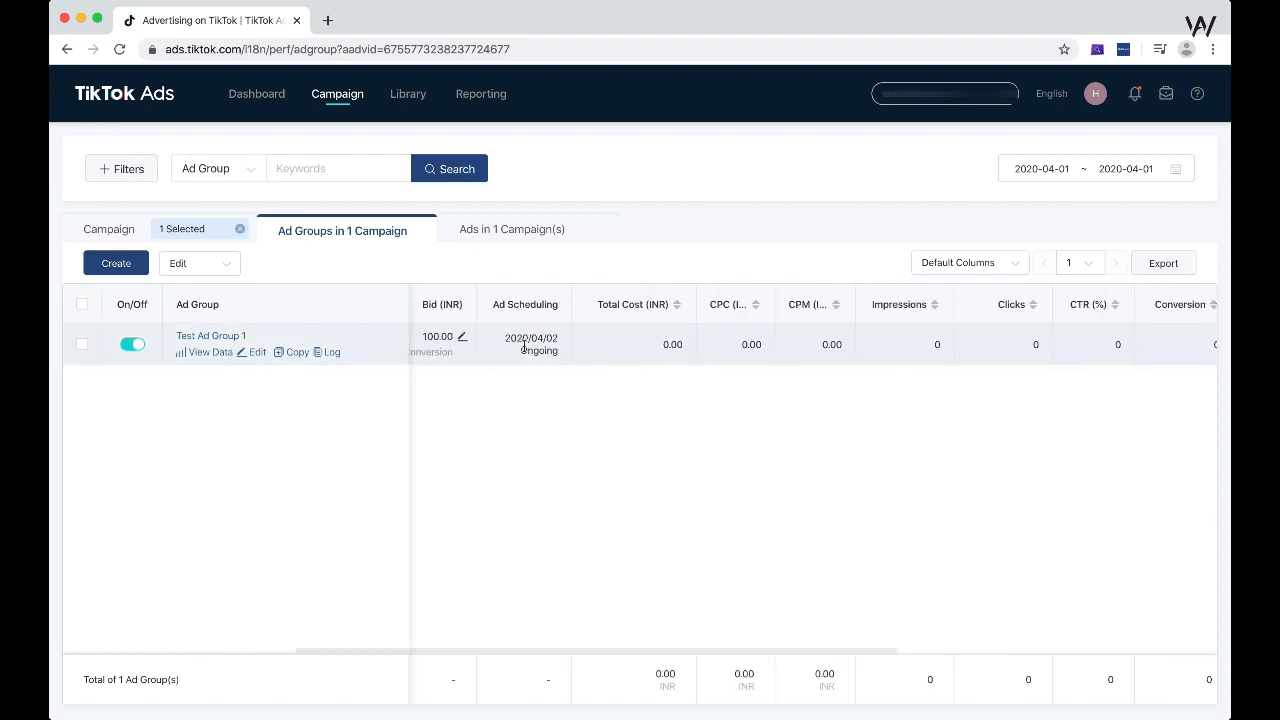
# Examine Test Ad Group 1's Total Cost, CPC and CPM values and the conversion columns beyond them
pyautogui.doubleClick(668, 344)
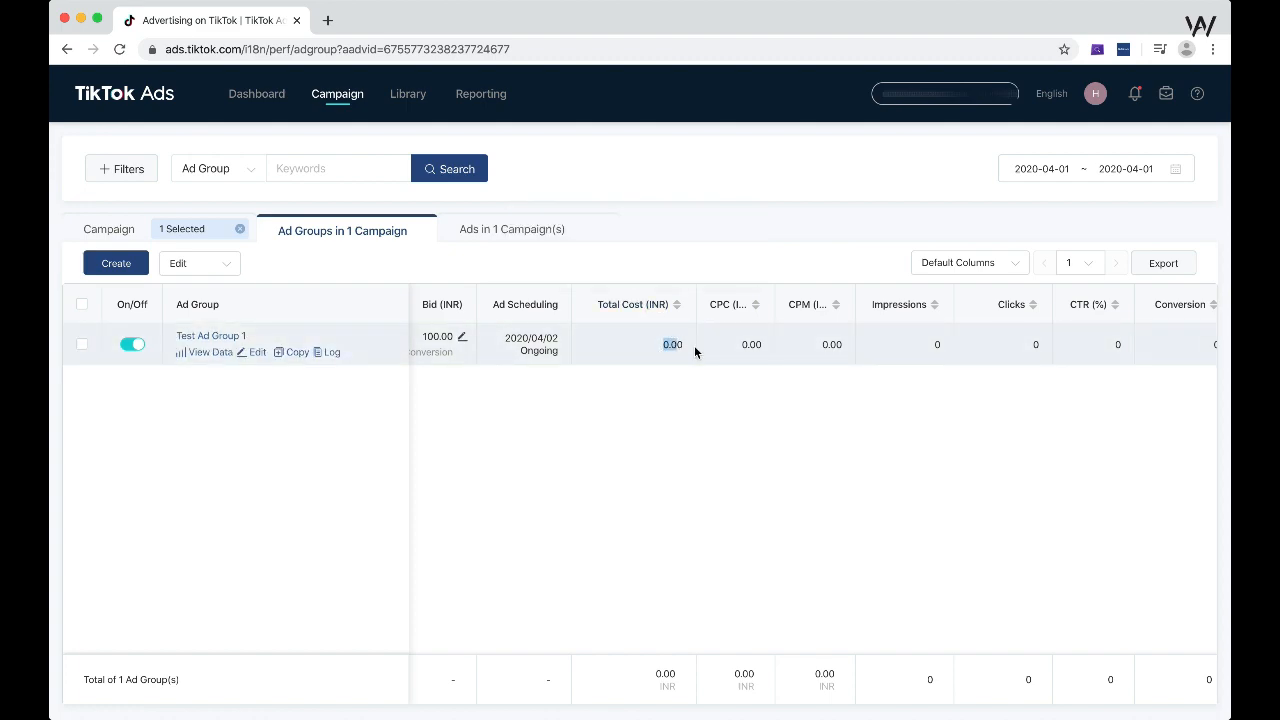
pyautogui.doubleClick(746, 345)
pyautogui.doubleClick(845, 348)
pyautogui.hscroll(3, 1050, 345)
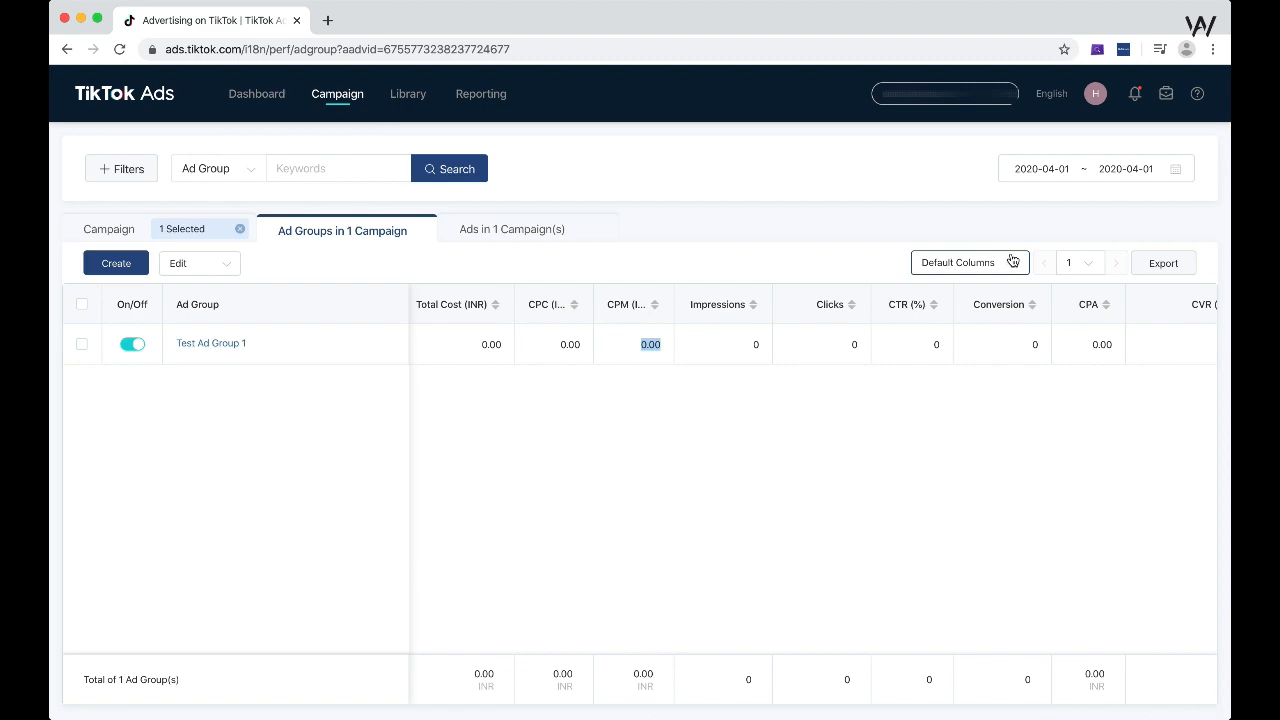
# Set the ad group table's reporting date range to Last 7 Days and review Test Ad Group 1's columns
pyautogui.click(1072, 172)
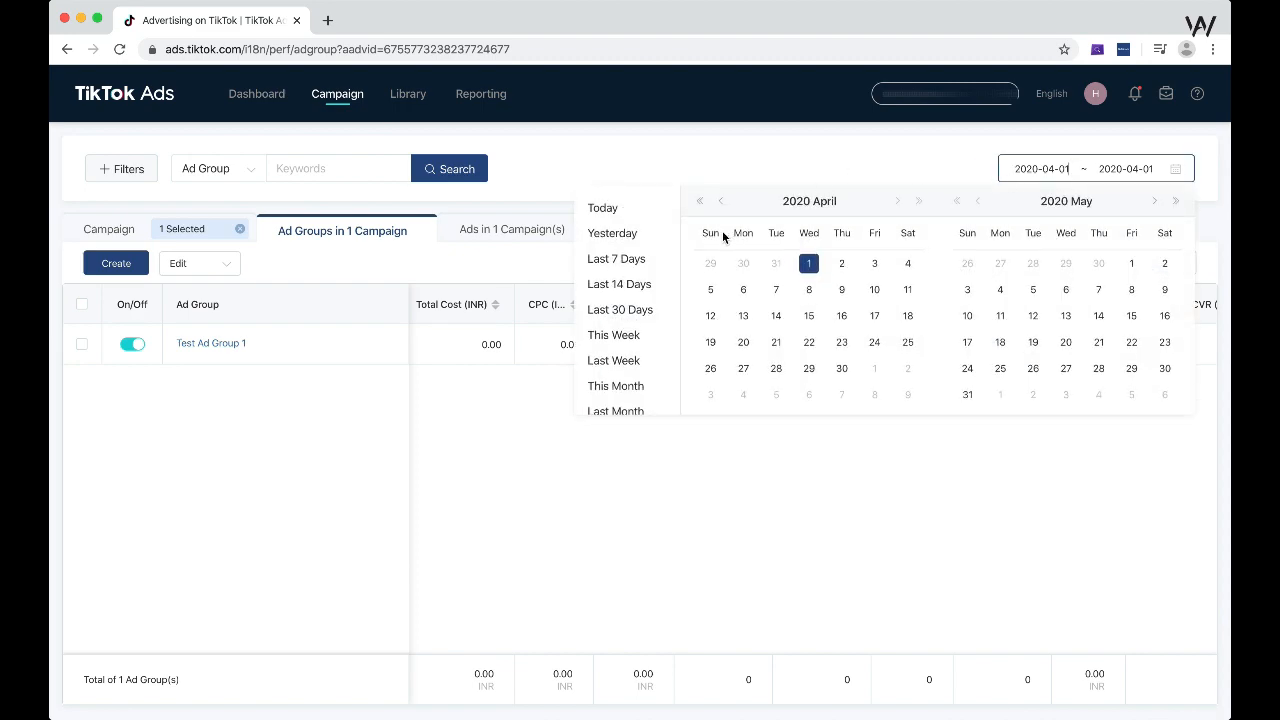
pyautogui.click(604, 262)
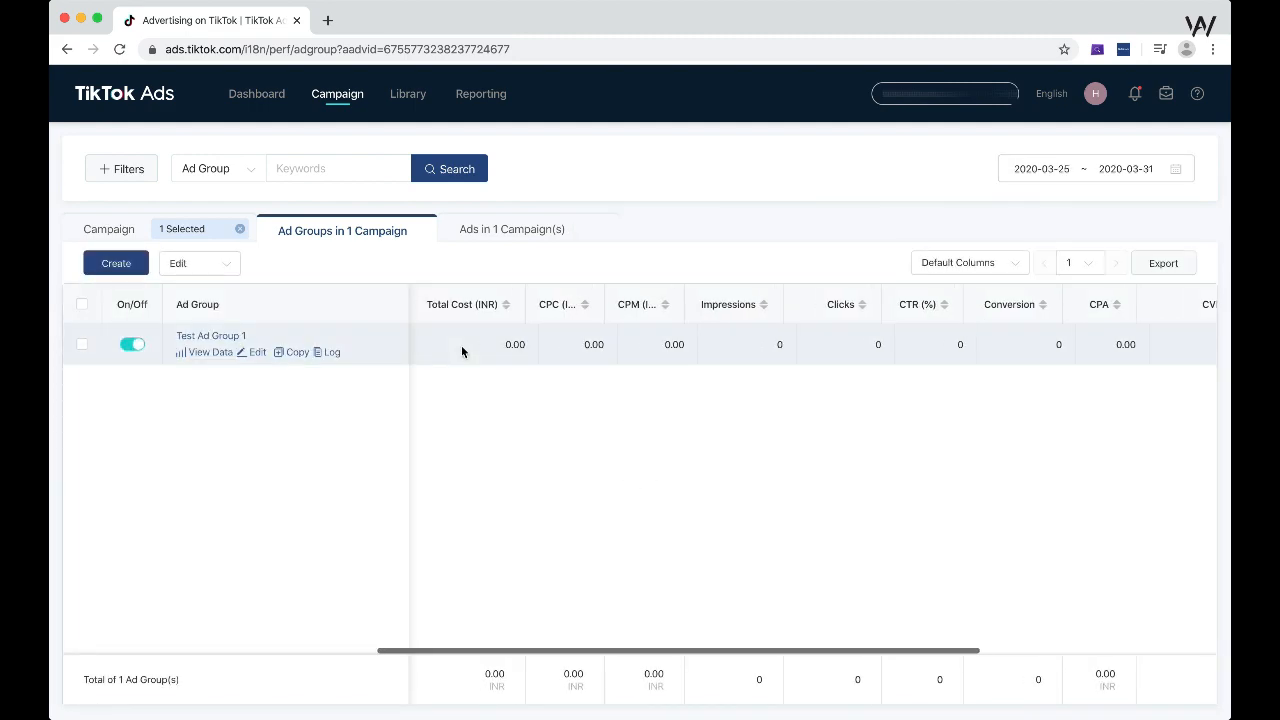
pyautogui.hscroll(-2, 461, 345)
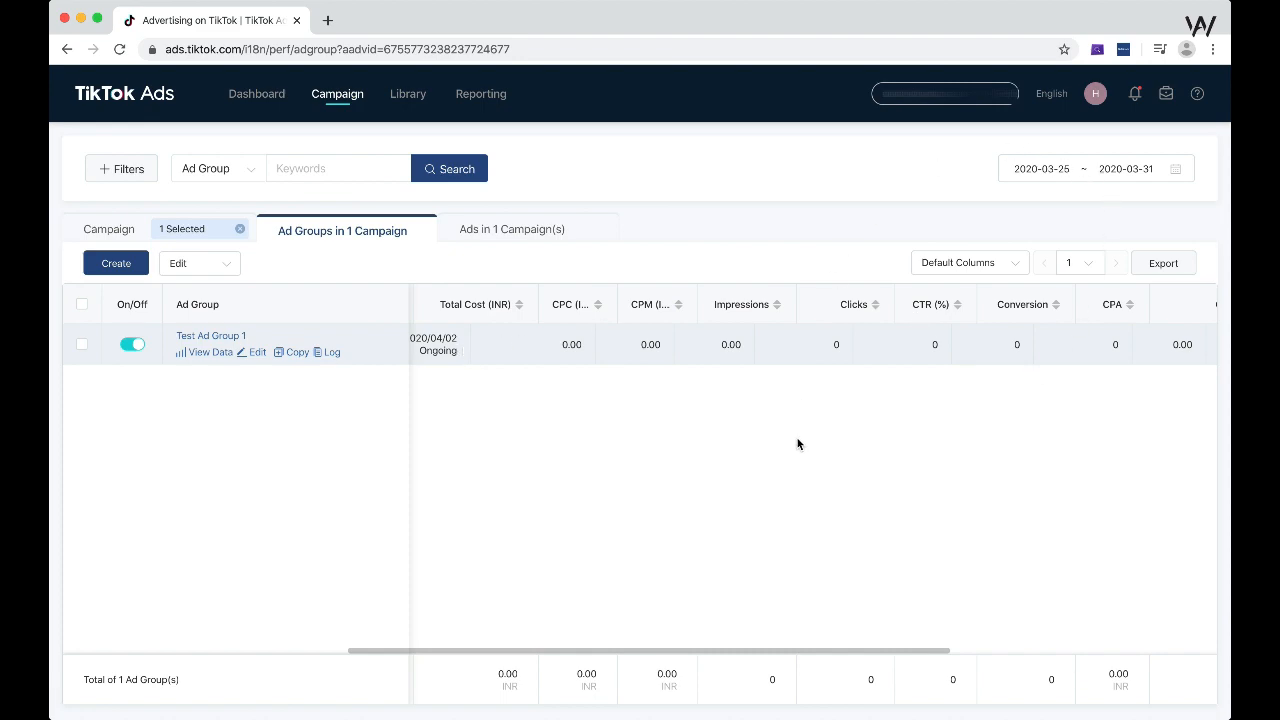
pyautogui.hscroll(-5, 716, 405)
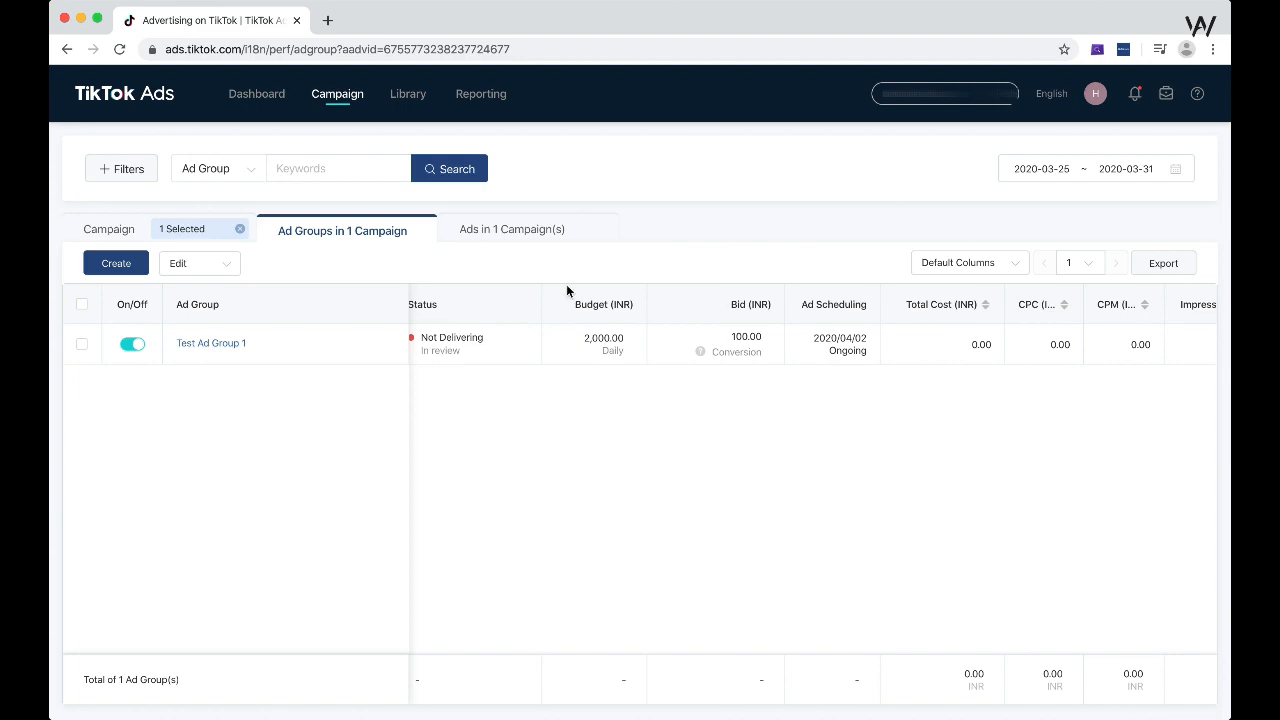
# Dismiss the tax info notice in the campaign's ads list and examine Test Ad 1 and Test Ad 2 across all metric columns
pyautogui.click(492, 232)
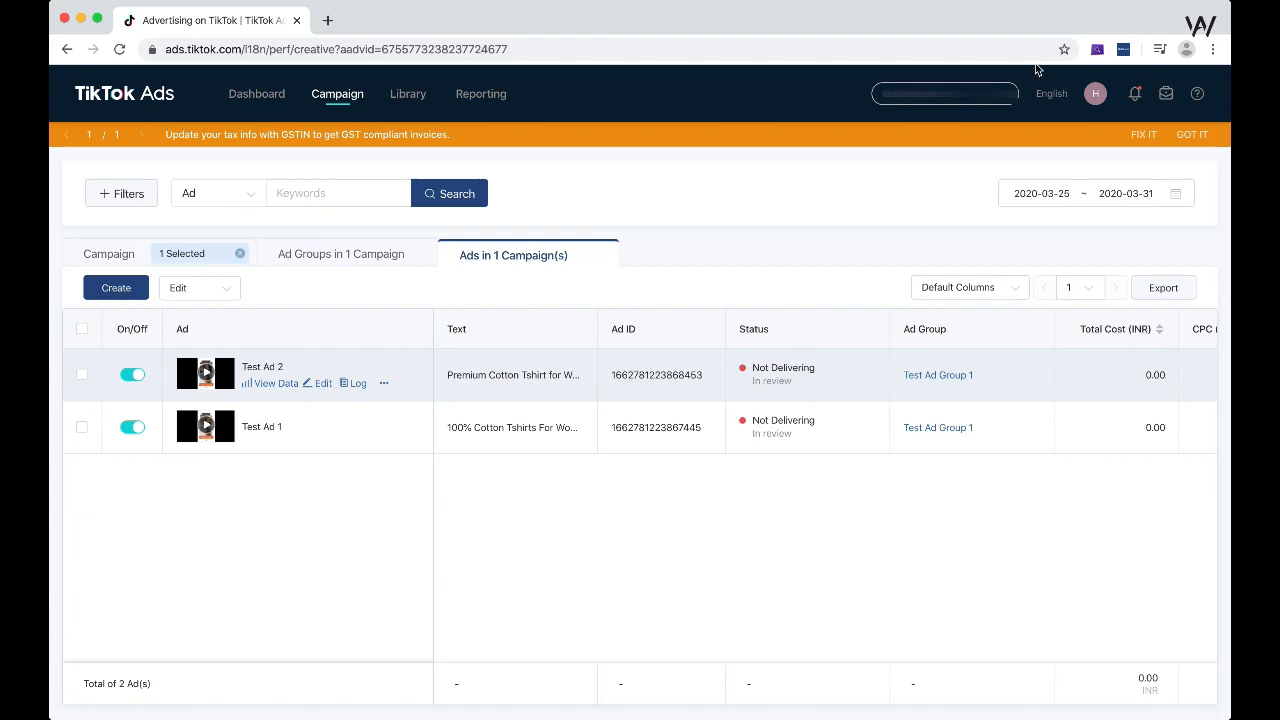
pyautogui.click(1192, 136)
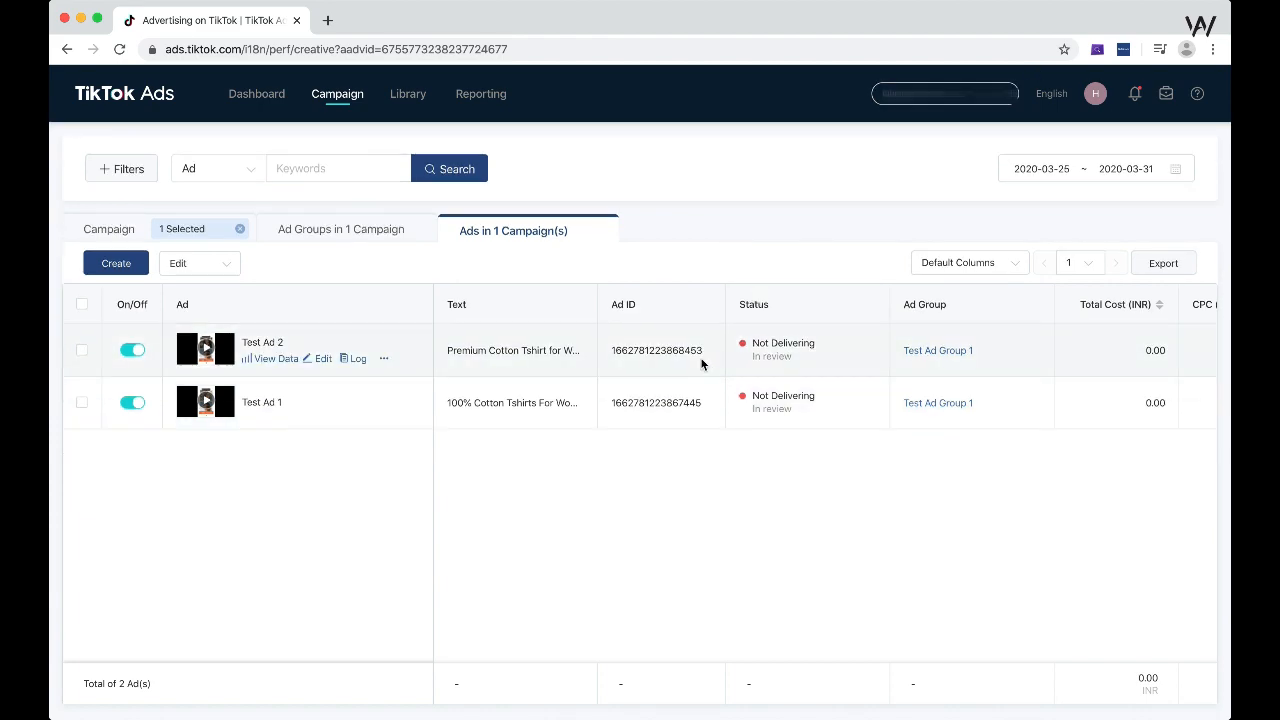
pyautogui.hscroll(3, 703, 363)
pyautogui.hscroll(3, 703, 363)
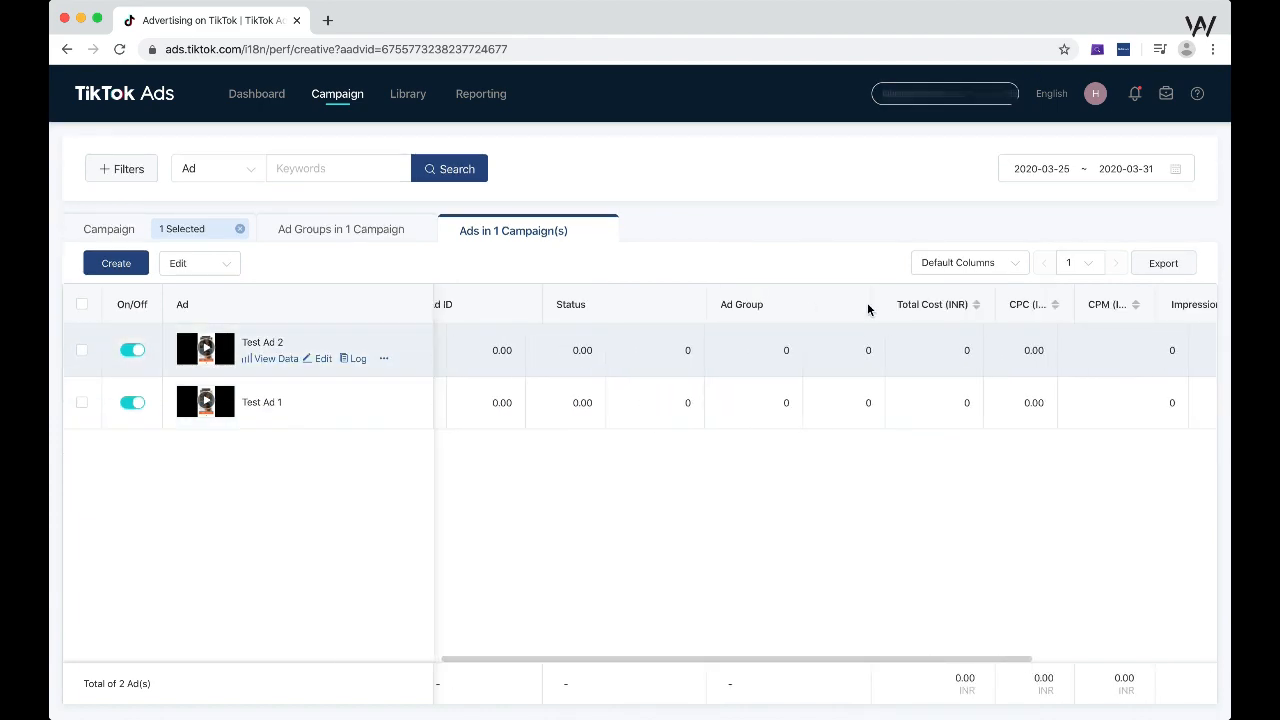
pyautogui.hscroll(8, 877, 346)
pyautogui.hscroll(6, 950, 355)
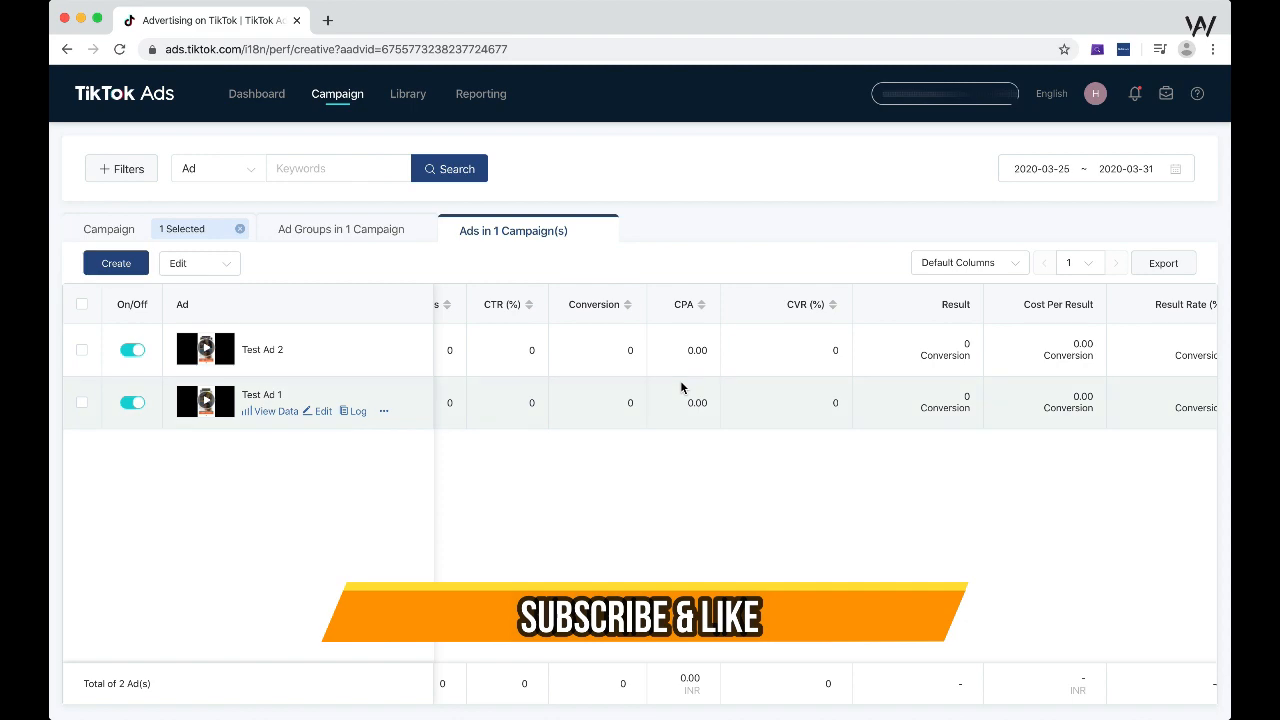
pyautogui.hscroll(-5, 680, 383)
pyautogui.hscroll(-3, 680, 388)
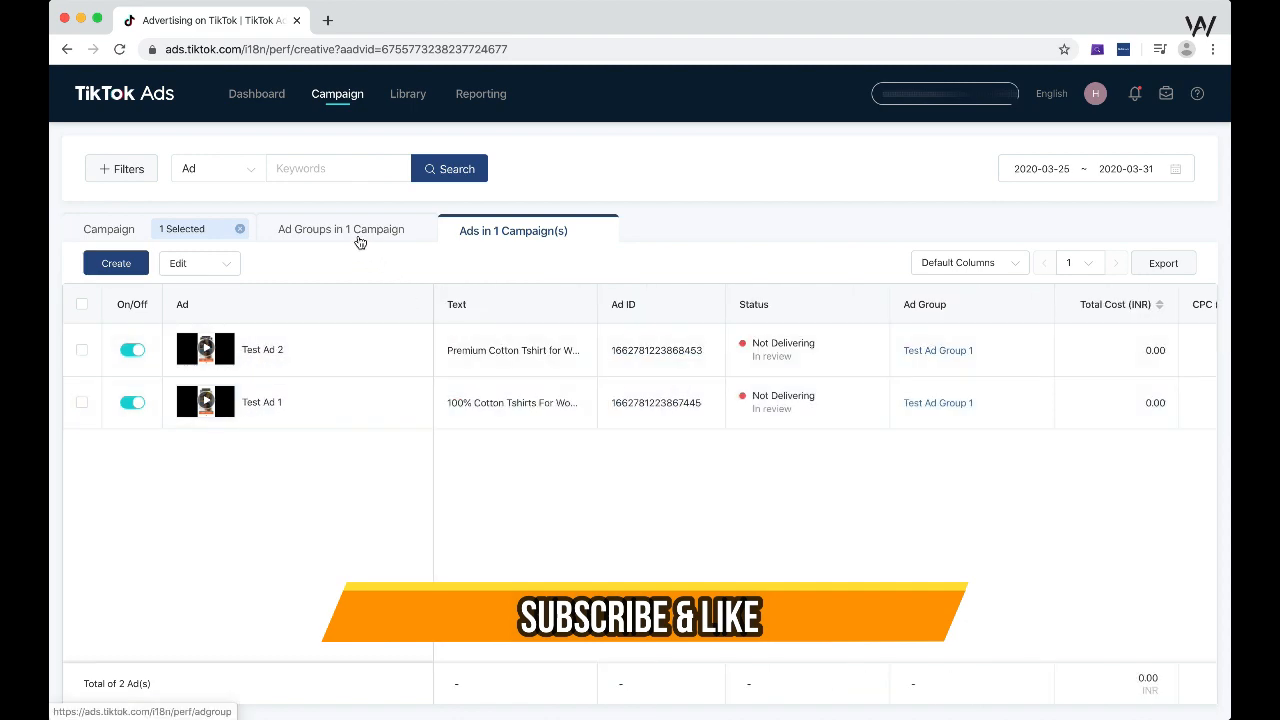
# Return to the campaign's ad group list and dismiss the tax info notice there
pyautogui.click(358, 240)
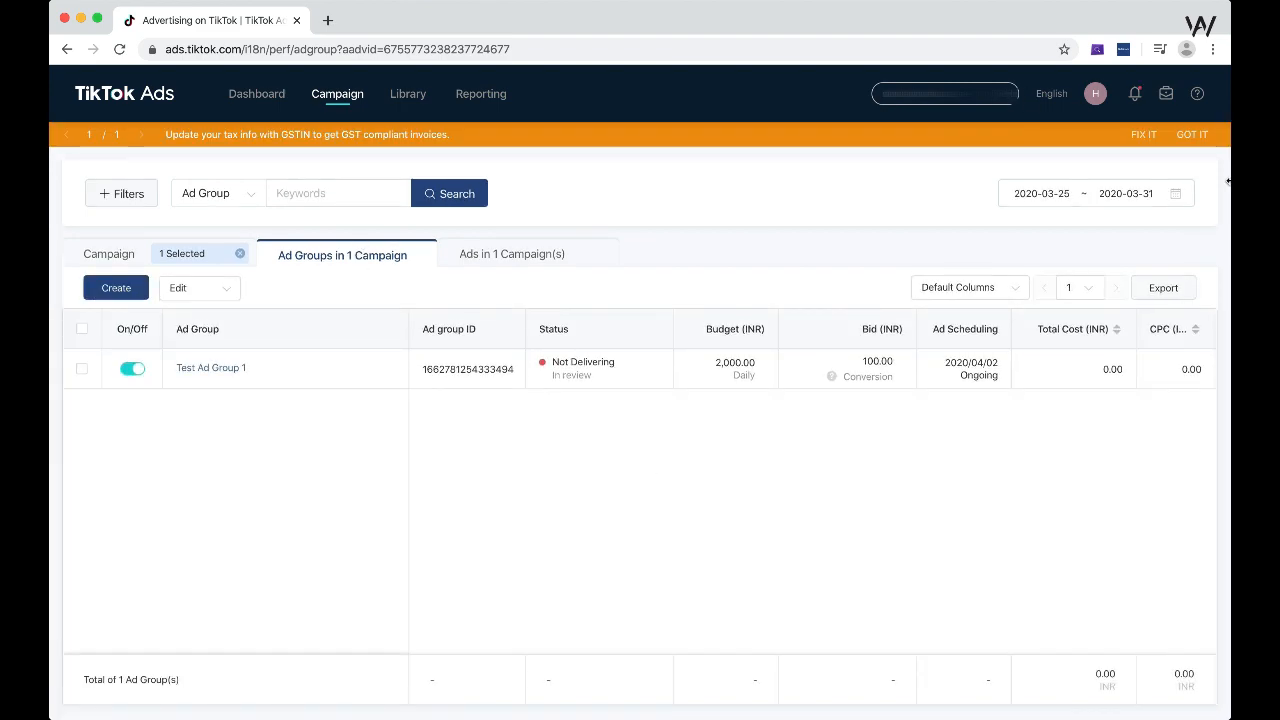
pyautogui.click(1193, 140)
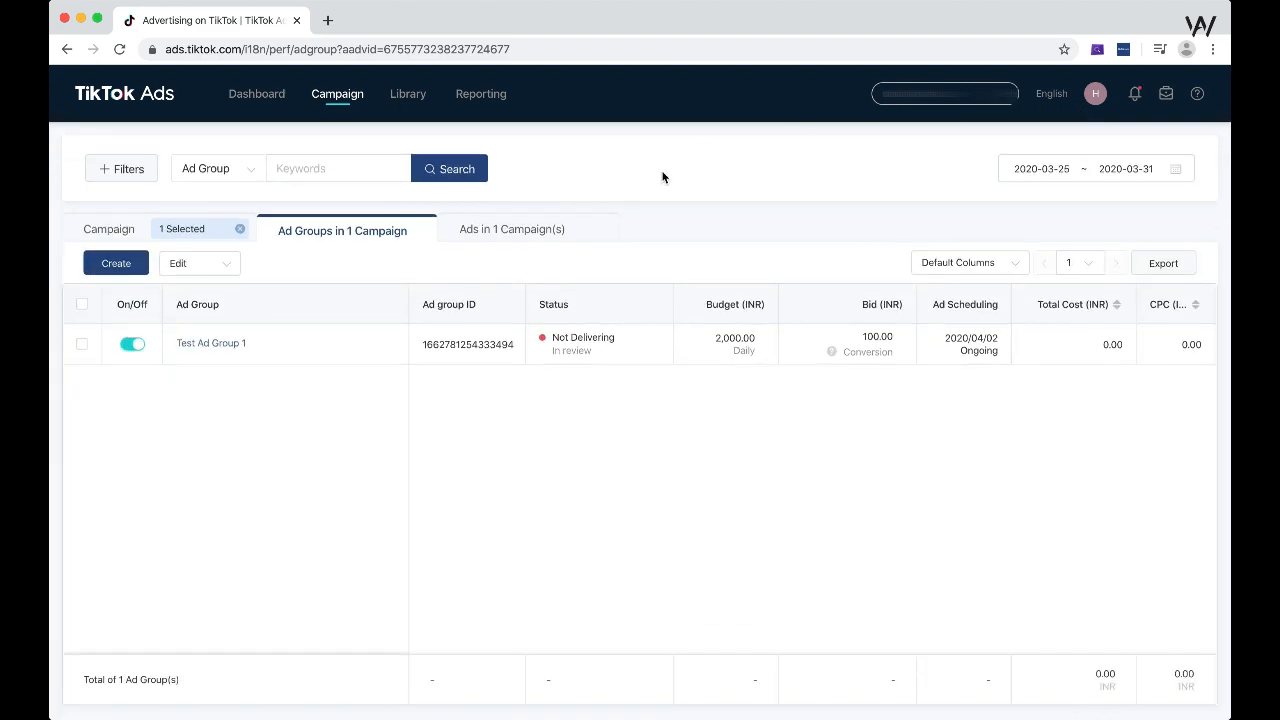